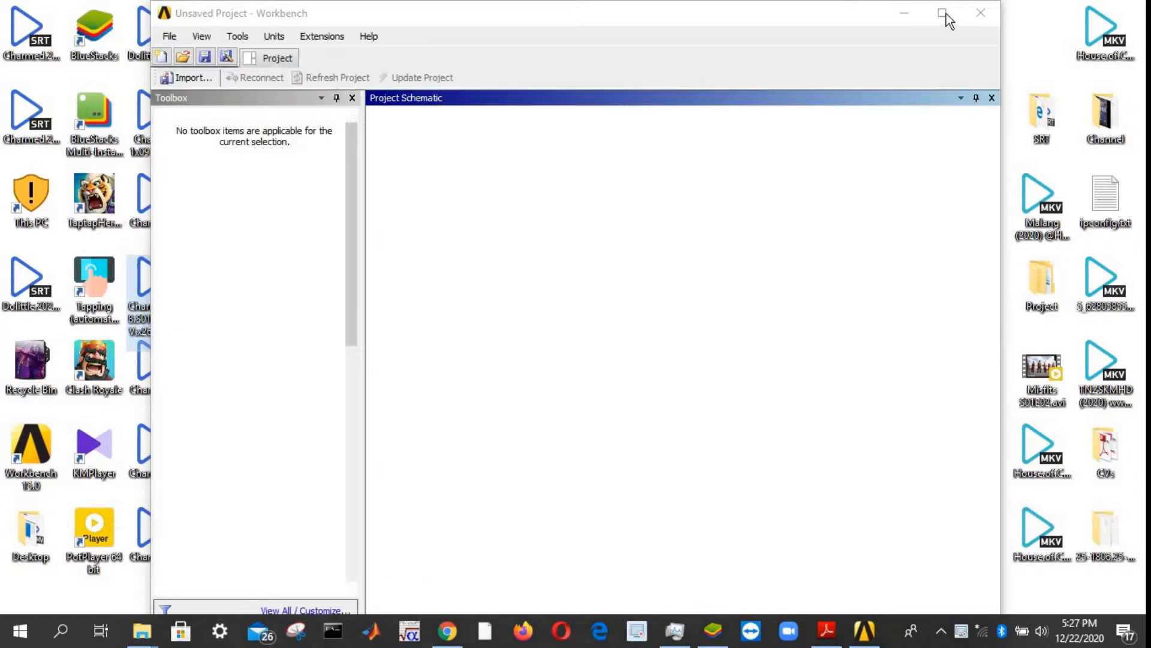
- Add a Fluid Flow (Fluent) analysis system to the project schematic and name it "flow through pipe"
left_click(943, 14)
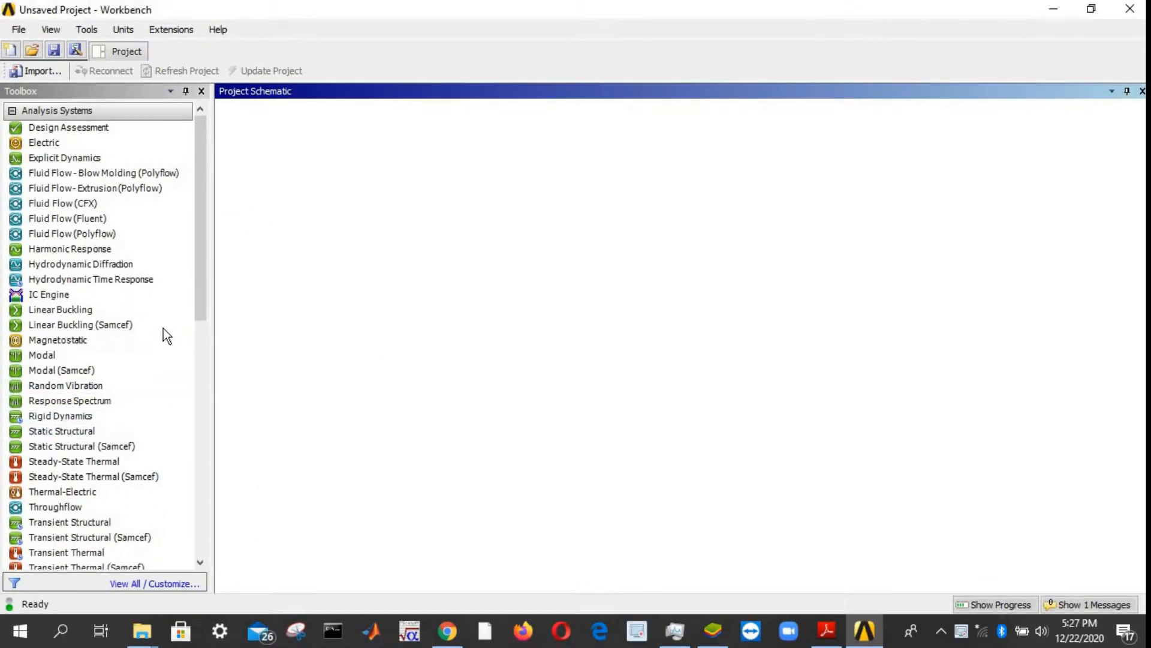
left_click(51, 219)
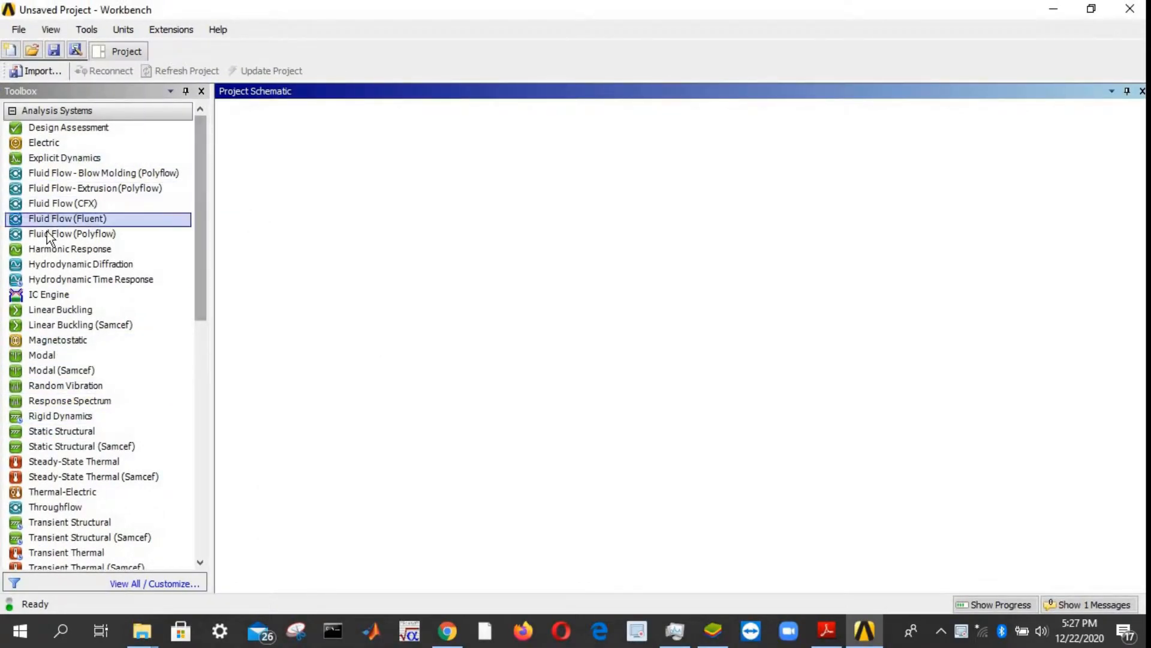
double_click(76, 219)
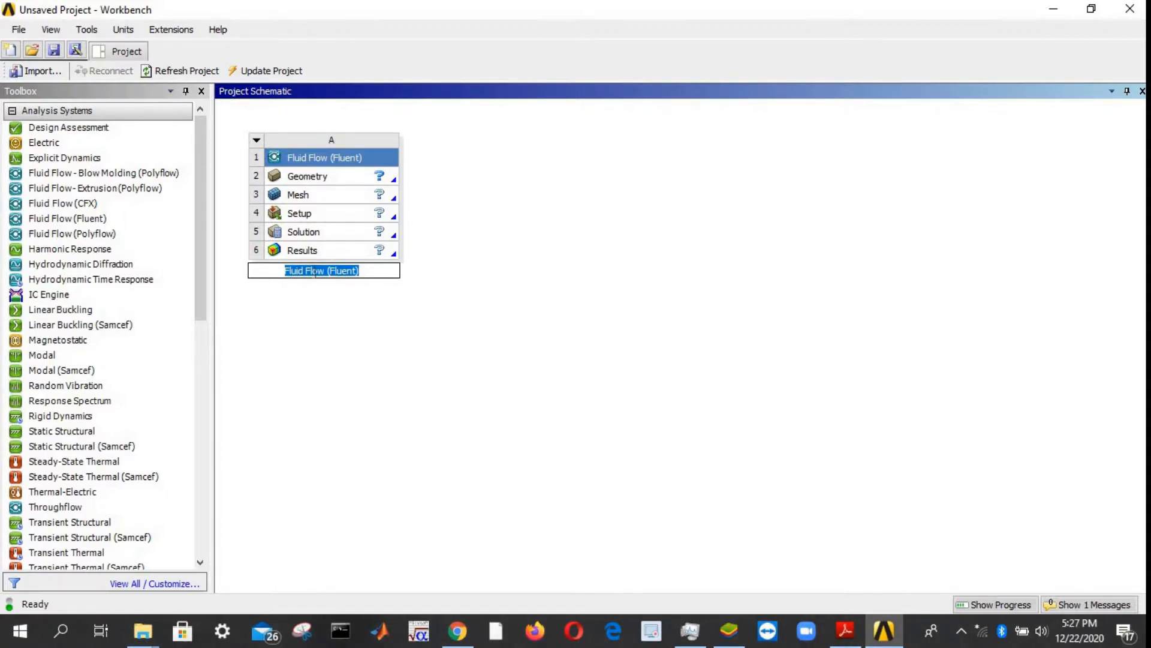
type("flow t")
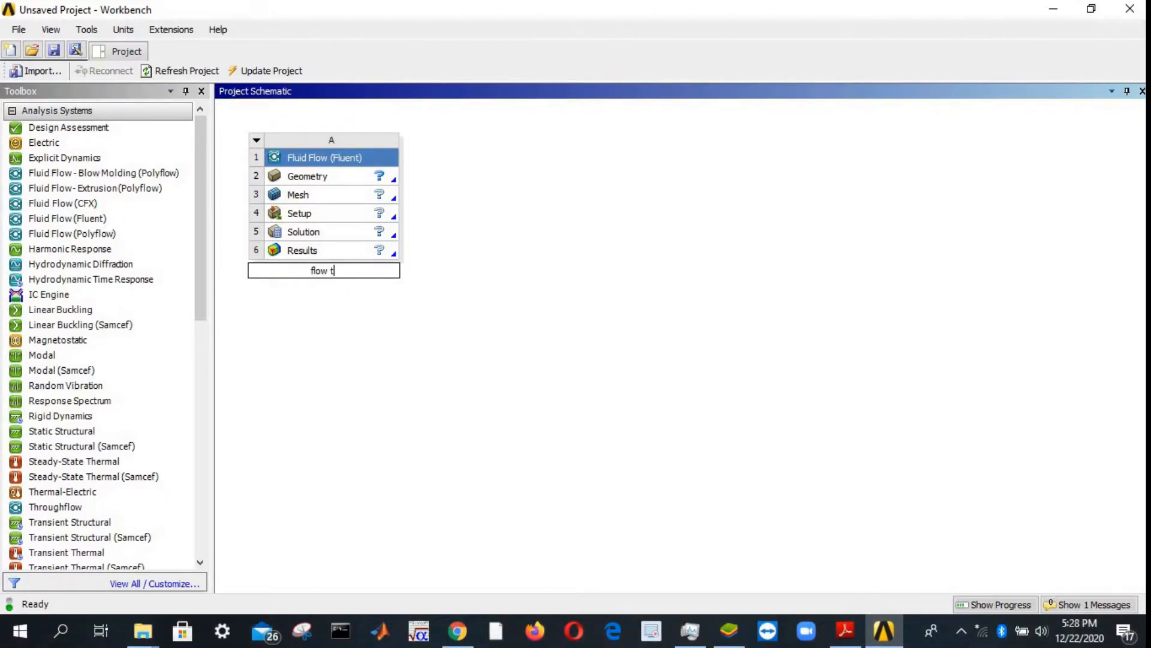
type("hrough pipe")
key("Return")
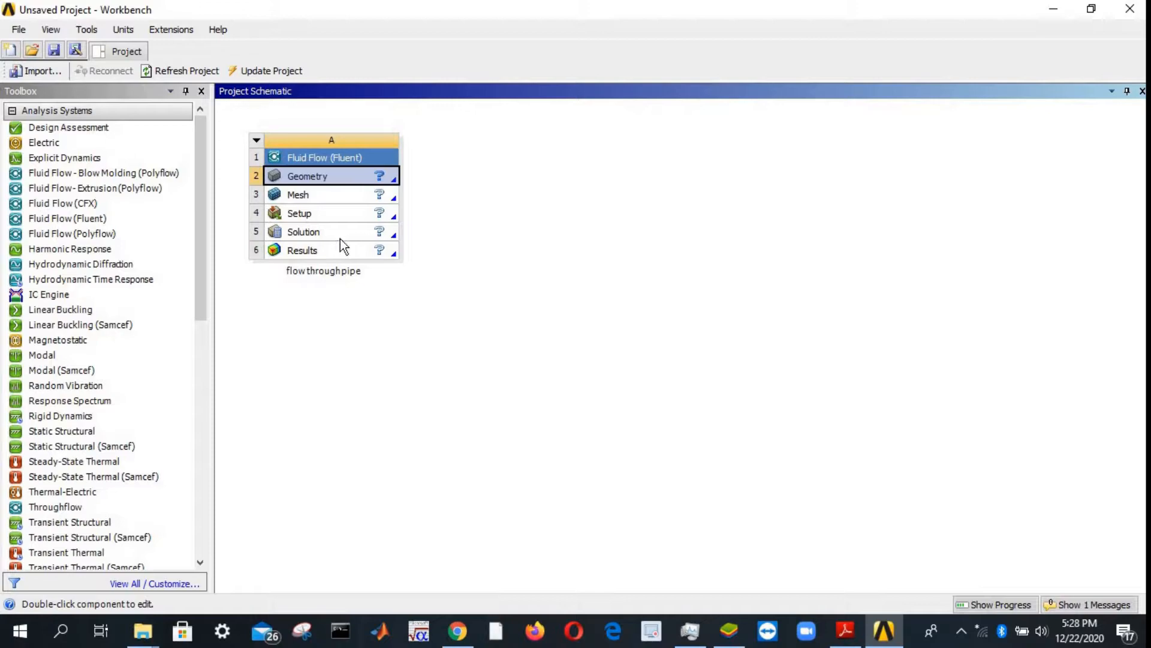
- Open the system's Geometry in DesignModeler, maximized, and orient the view face-on to the XY plane
double_click(308, 181)
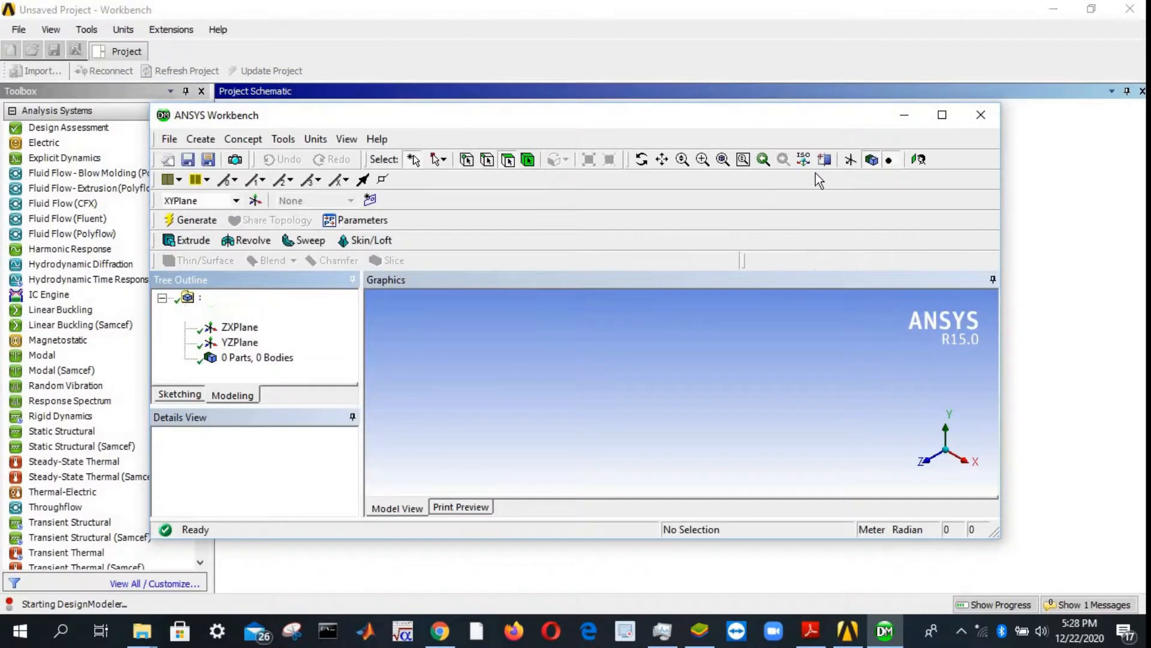
left_click(942, 114)
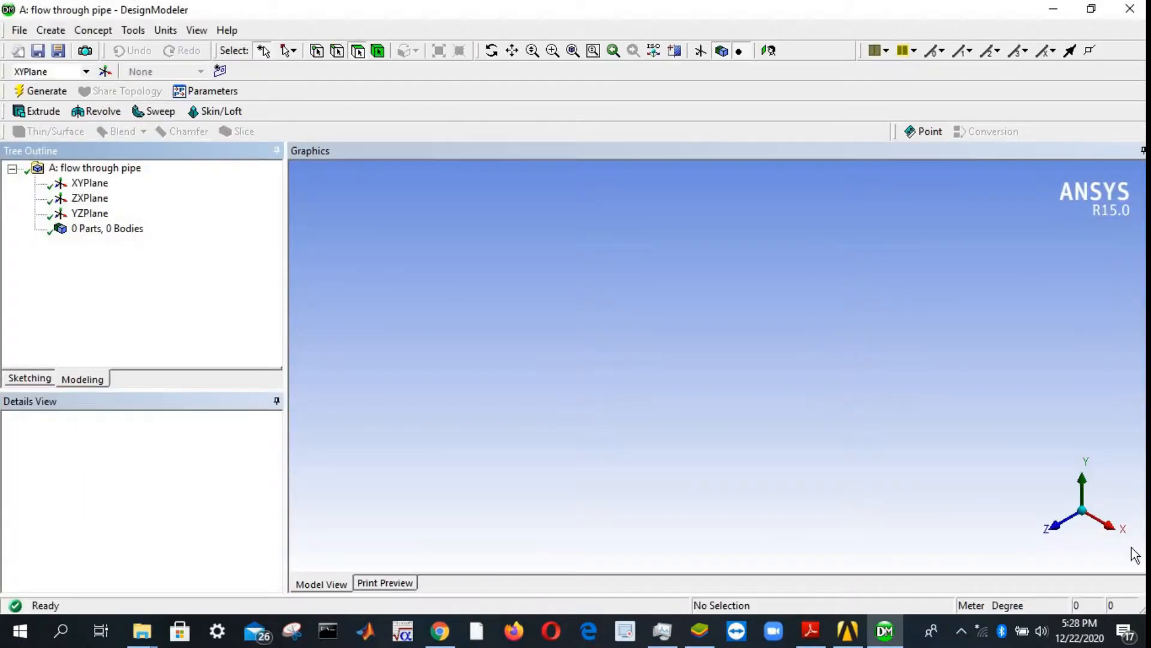
left_click(1052, 529)
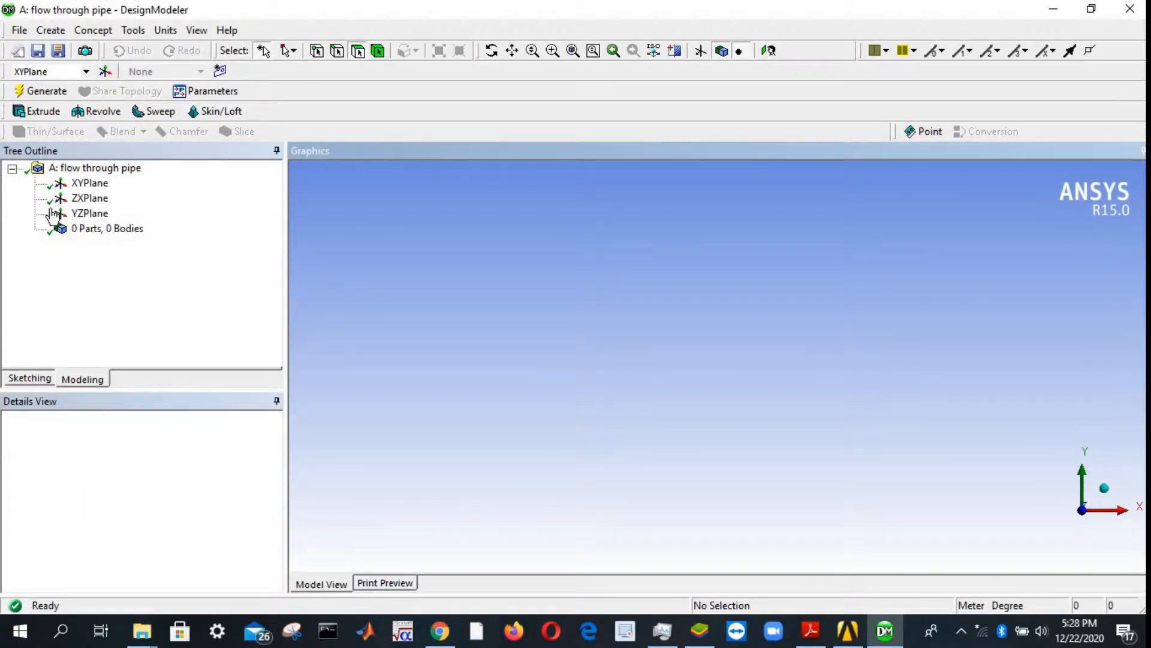
- Sketch a rectangle about 23.3 m by 3 m on the XYPlane, with its lower-left corner at the origin
left_click(90, 182)
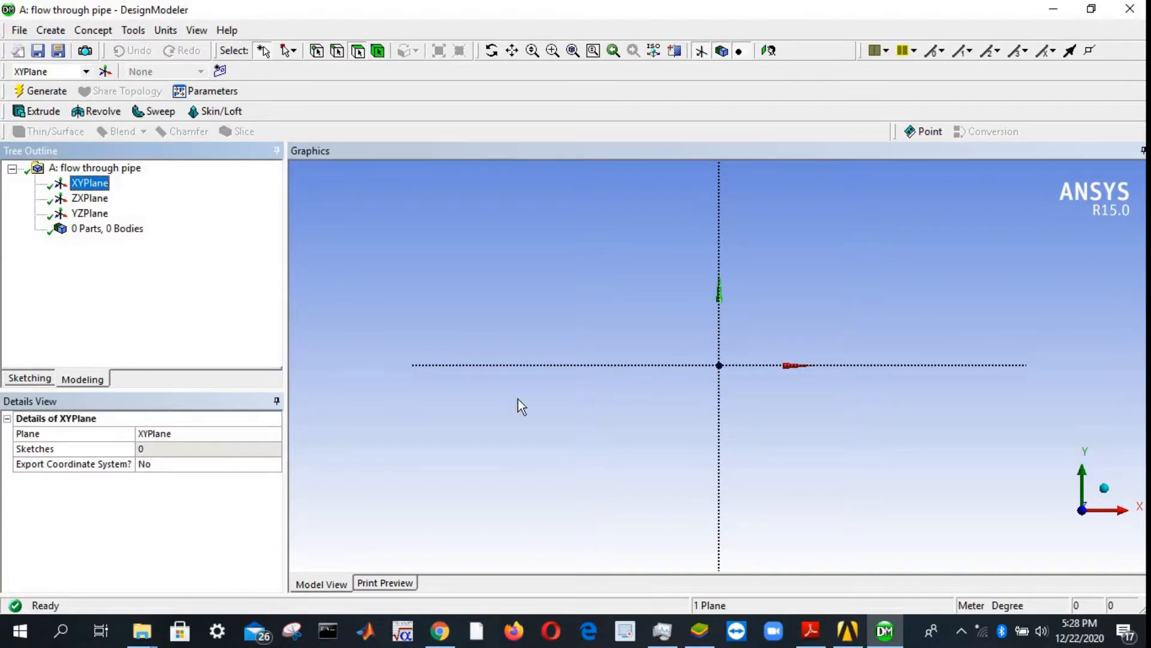
left_click(27, 379)
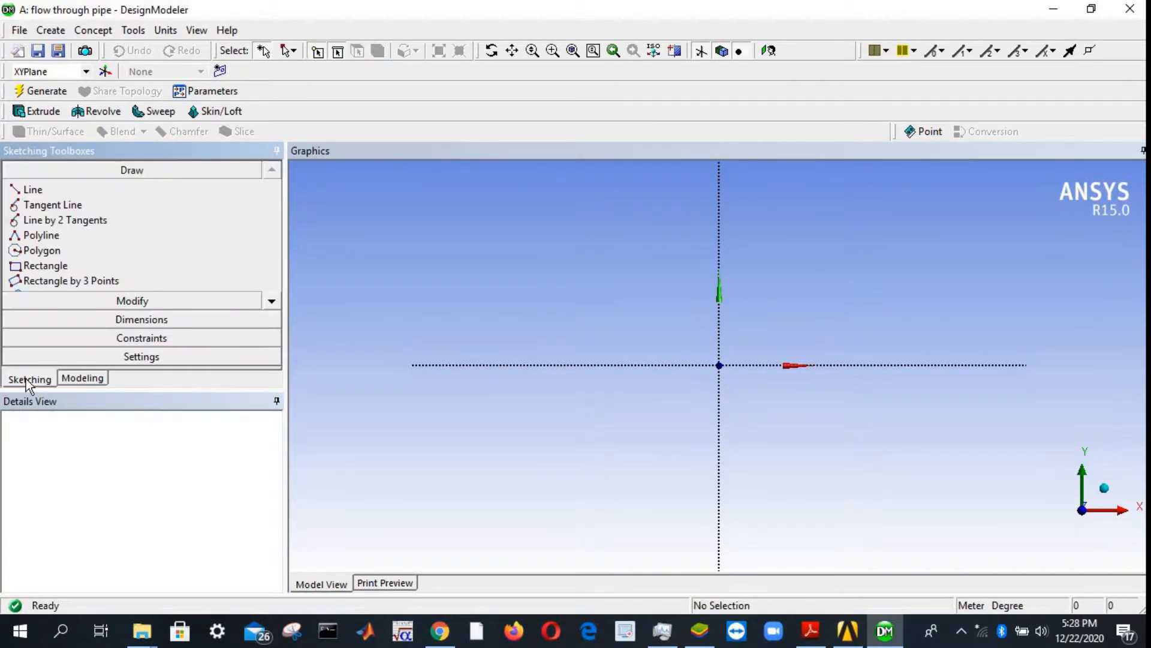
left_click(30, 266)
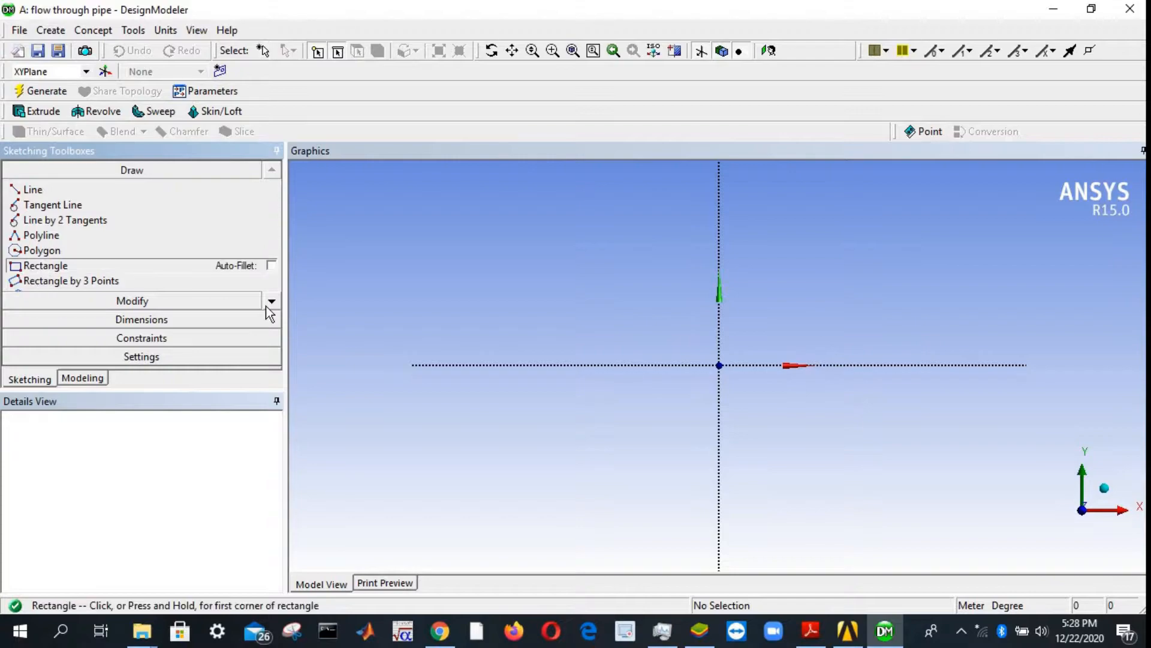
left_click(720, 364)
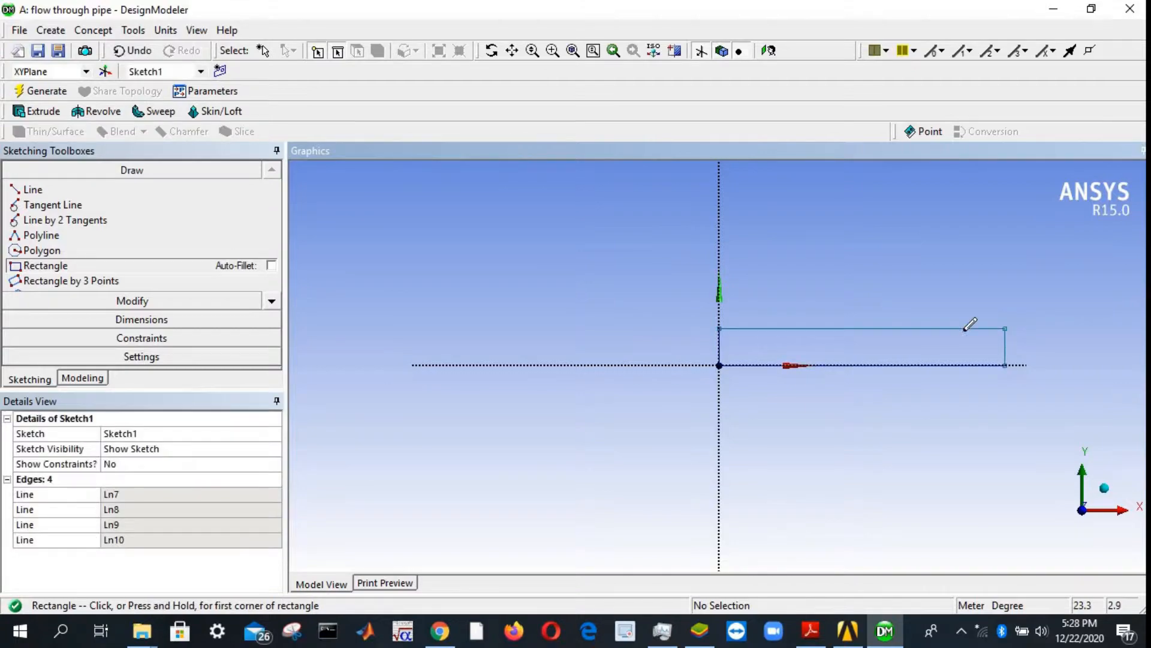
left_click(1006, 327)
- Add a horizontal dimension between the rectangle's two short vertical edges, placed below the rectangle
left_click(133, 323)
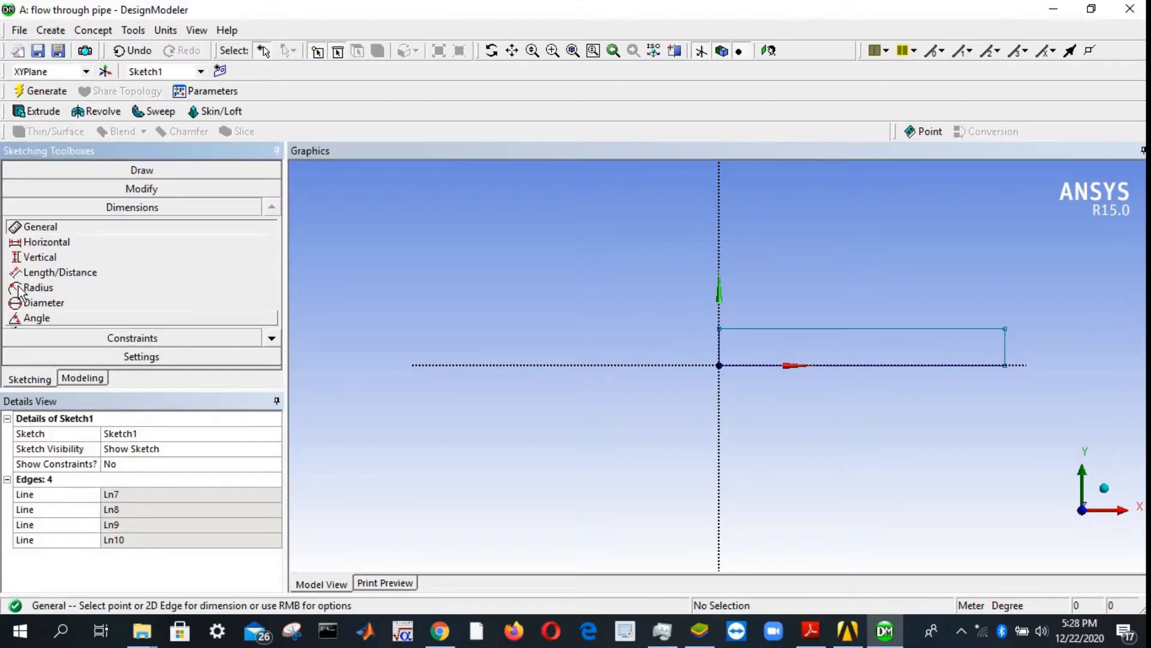
left_click(40, 244)
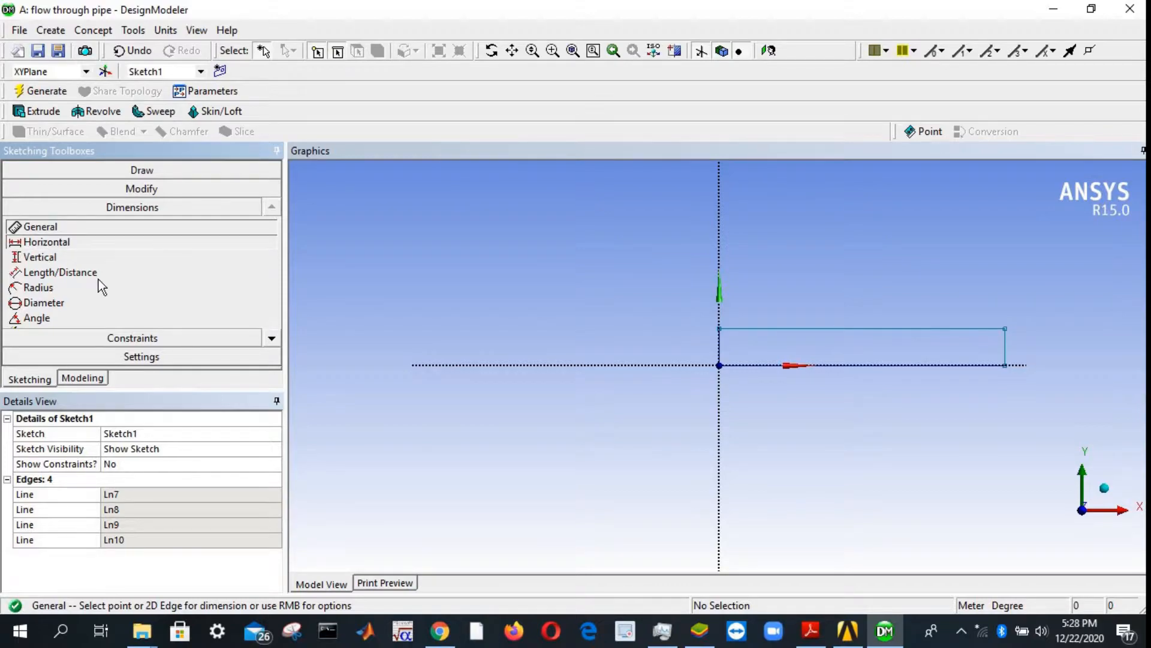
left_click(718, 350)
left_click(1005, 347)
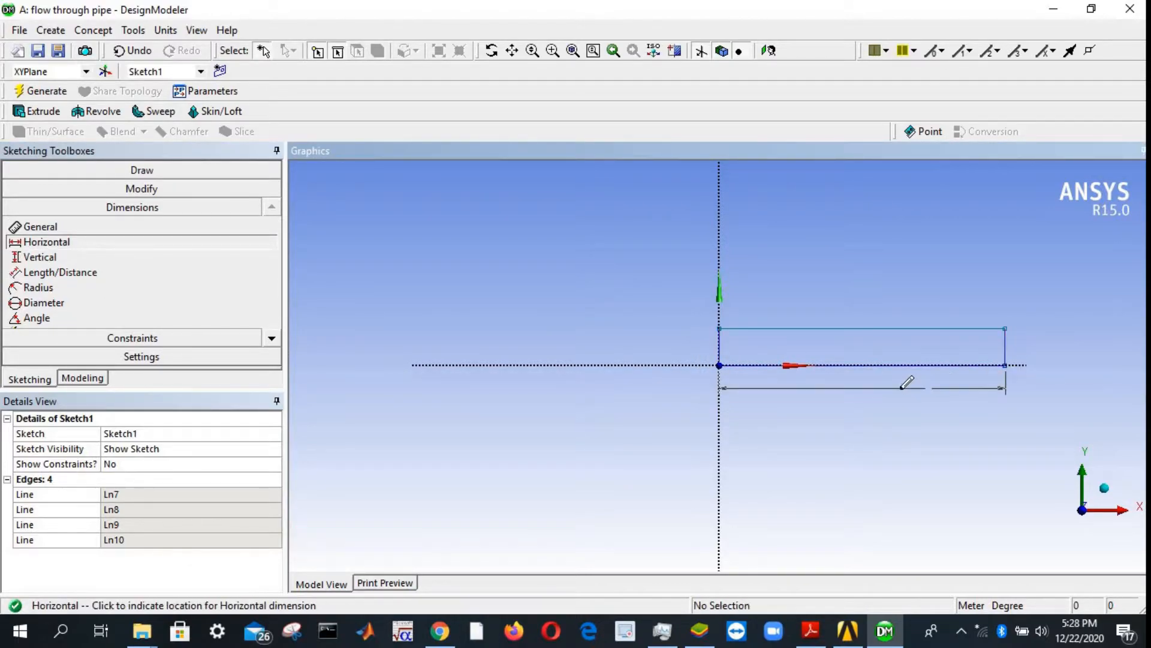
left_click(902, 388)
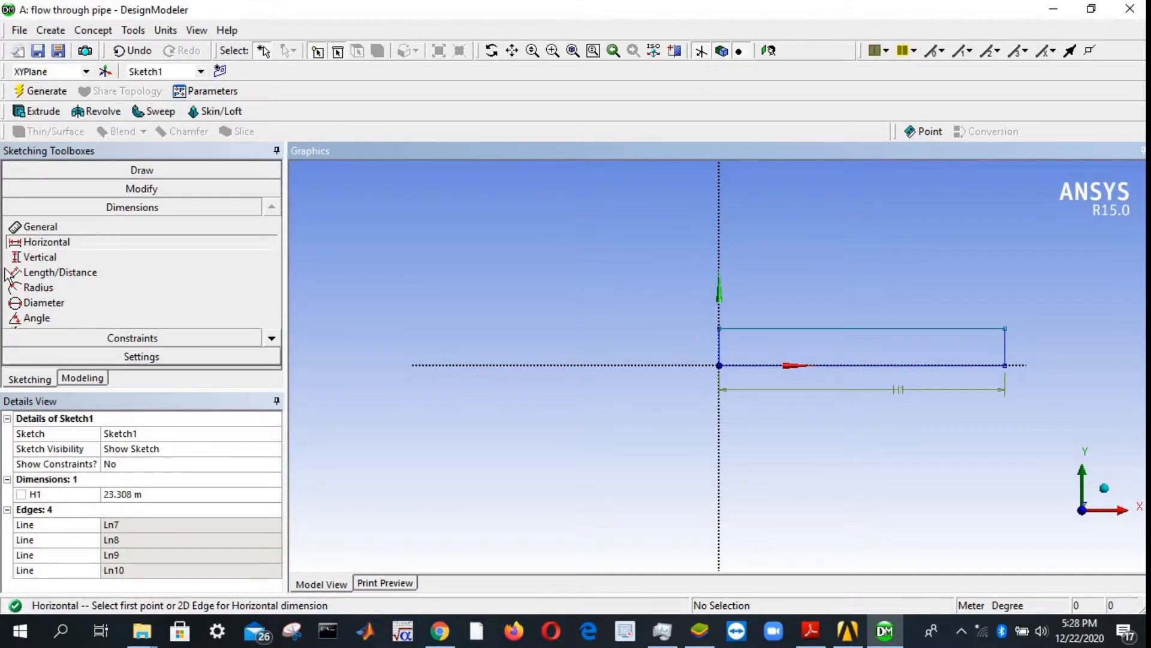
- Add a vertical dimension between the rectangle's upper and lower edges, placed beside the origin
left_click(48, 258)
left_click(806, 329)
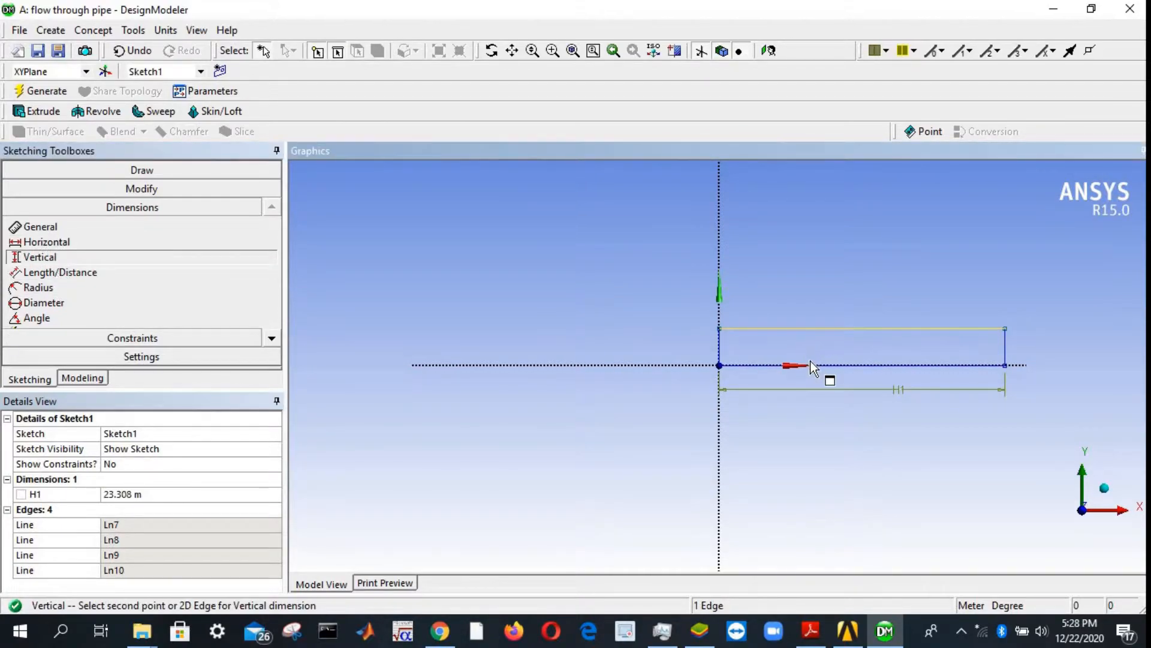
left_click(813, 365)
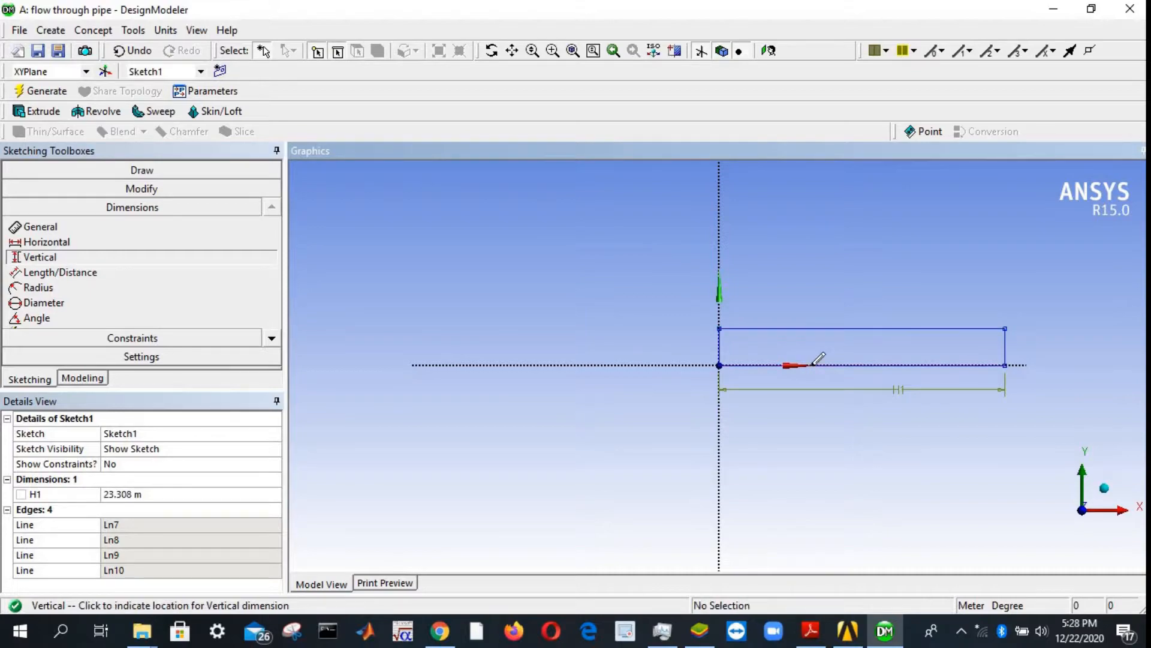
left_click(688, 346)
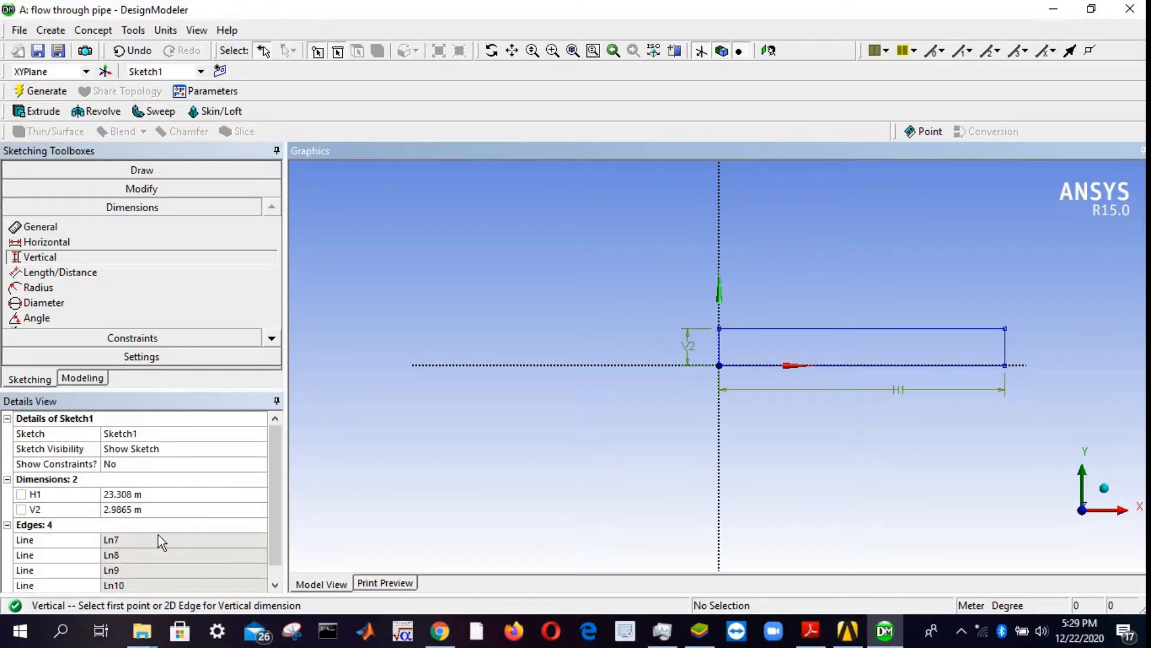
- Look up the pipe length in the Flow through pipe PDF in Adobe Reader and set horizontal dimension H1 to 50 m
left_click(128, 494)
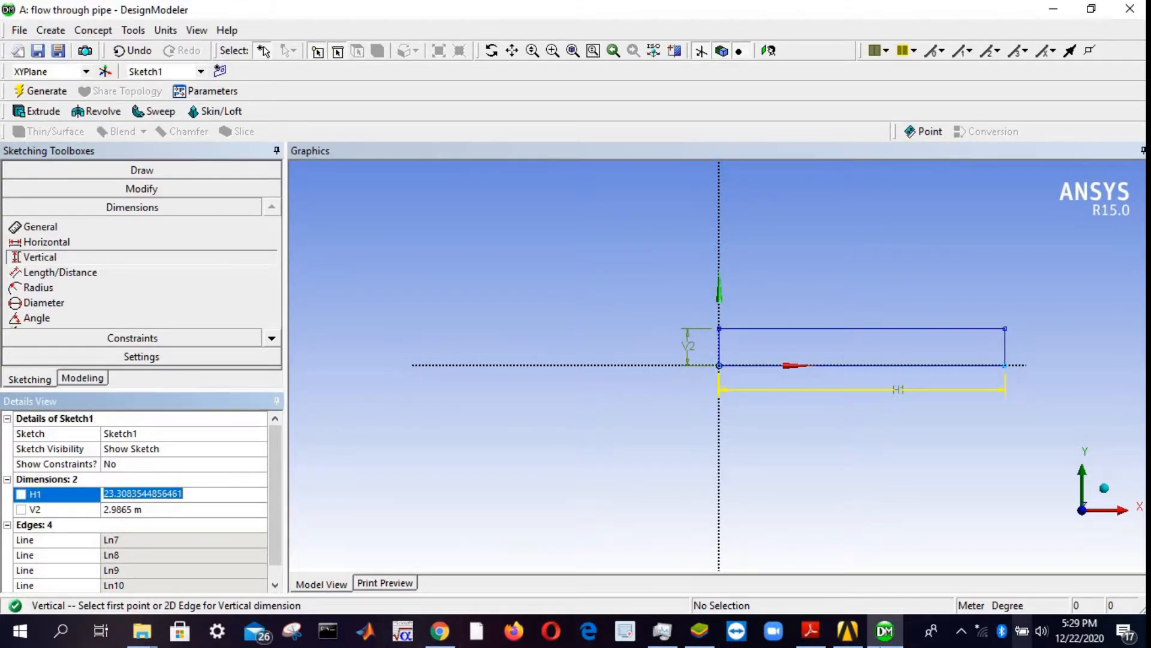
left_click(809, 641)
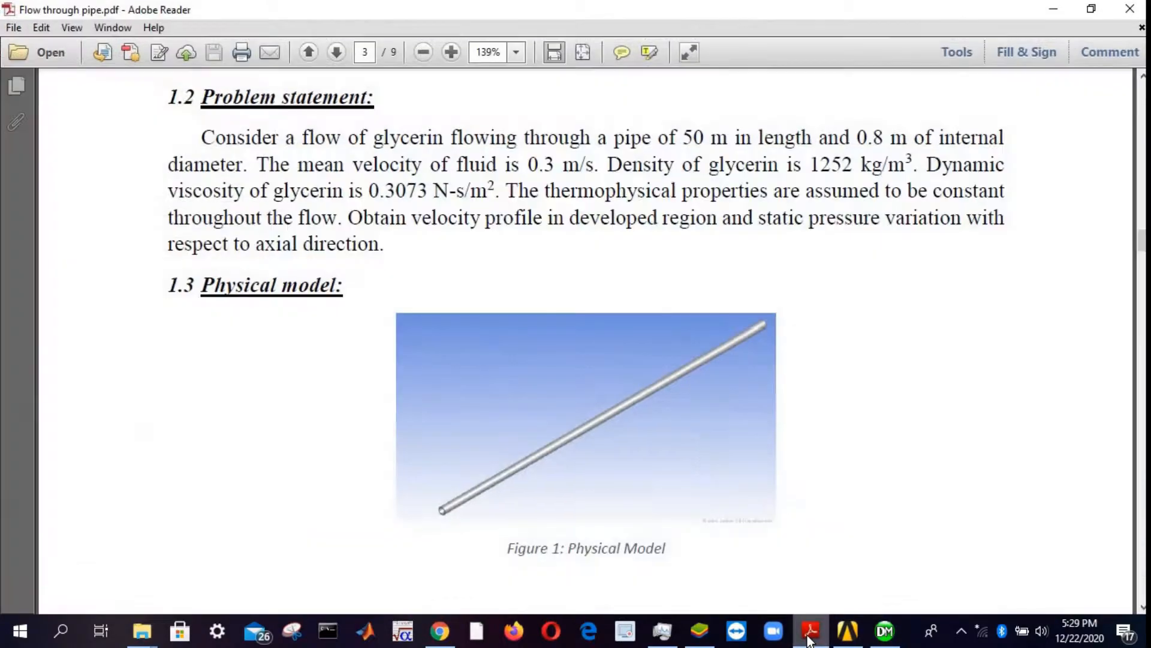
left_click(1054, 9)
left_click(129, 493)
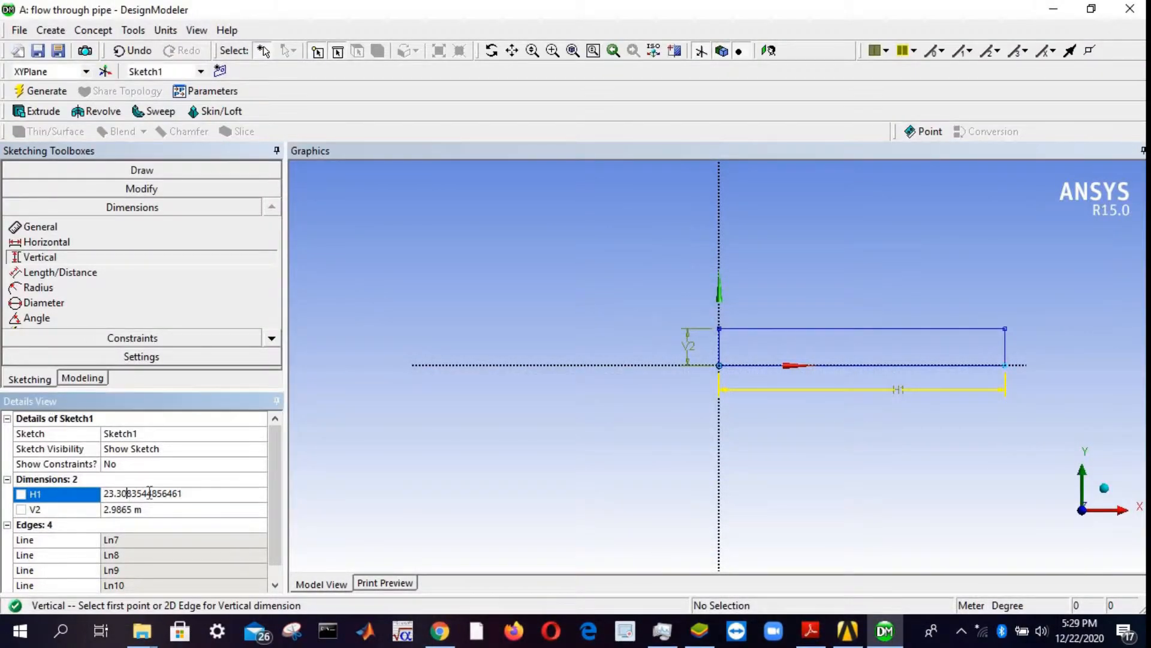
left_click_drag(189, 497, 72, 499)
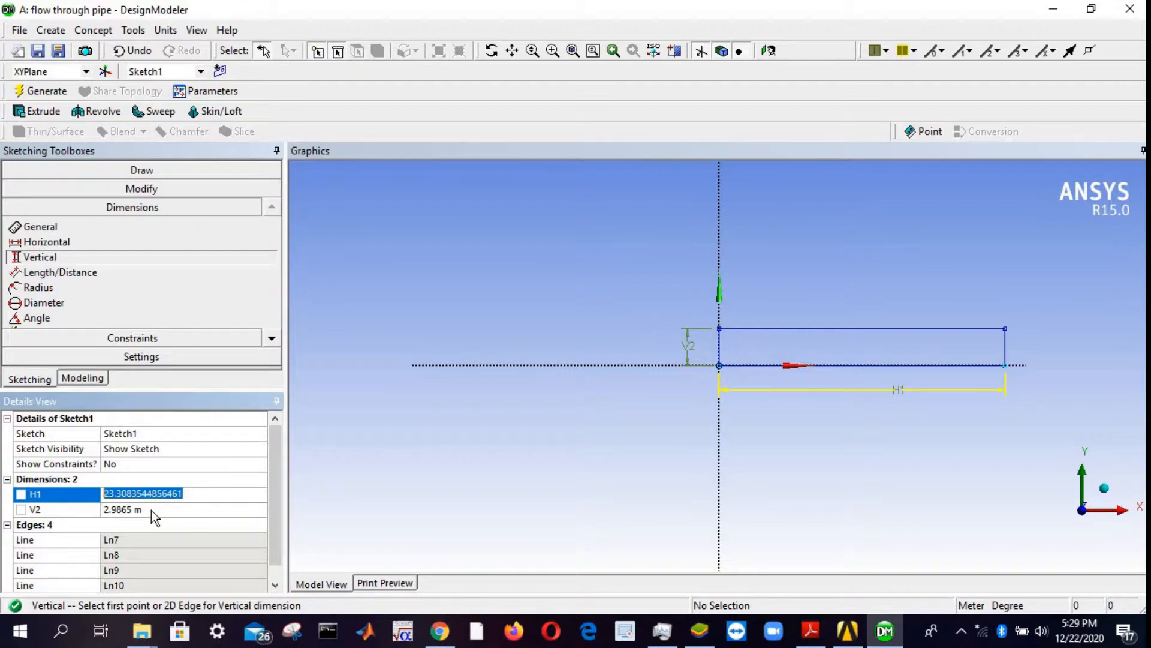
type("50")
key("Return")
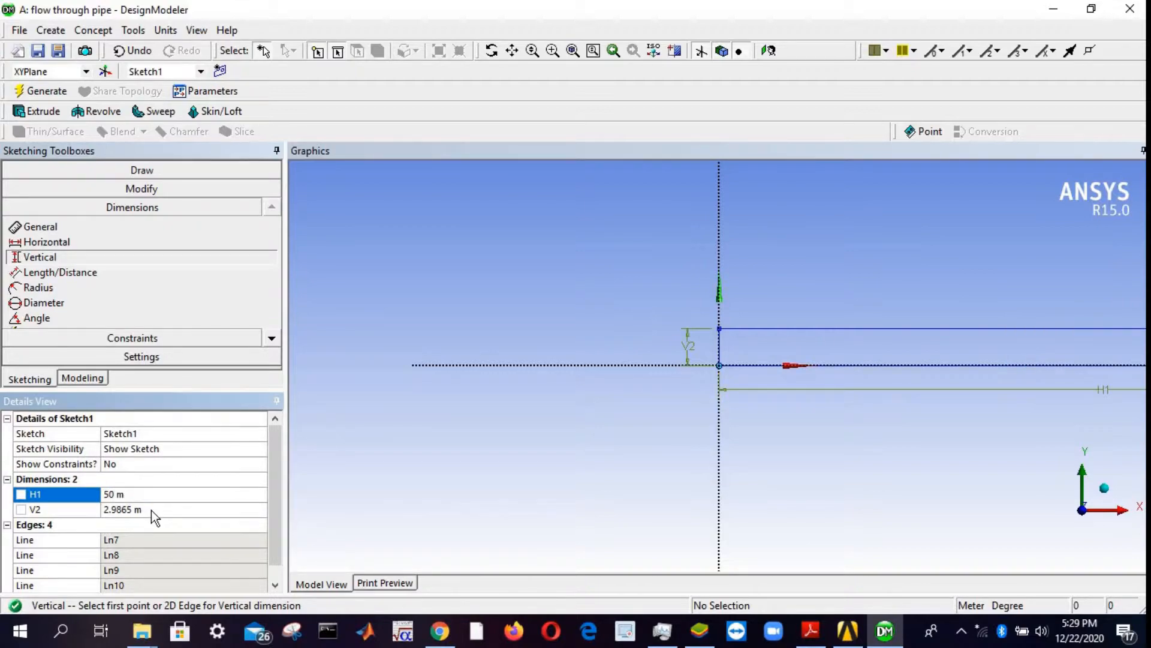
- Check the pipe diameter in the PDF problem statement and set vertical dimension V2 to the radius, 0.4 m
left_click(818, 637)
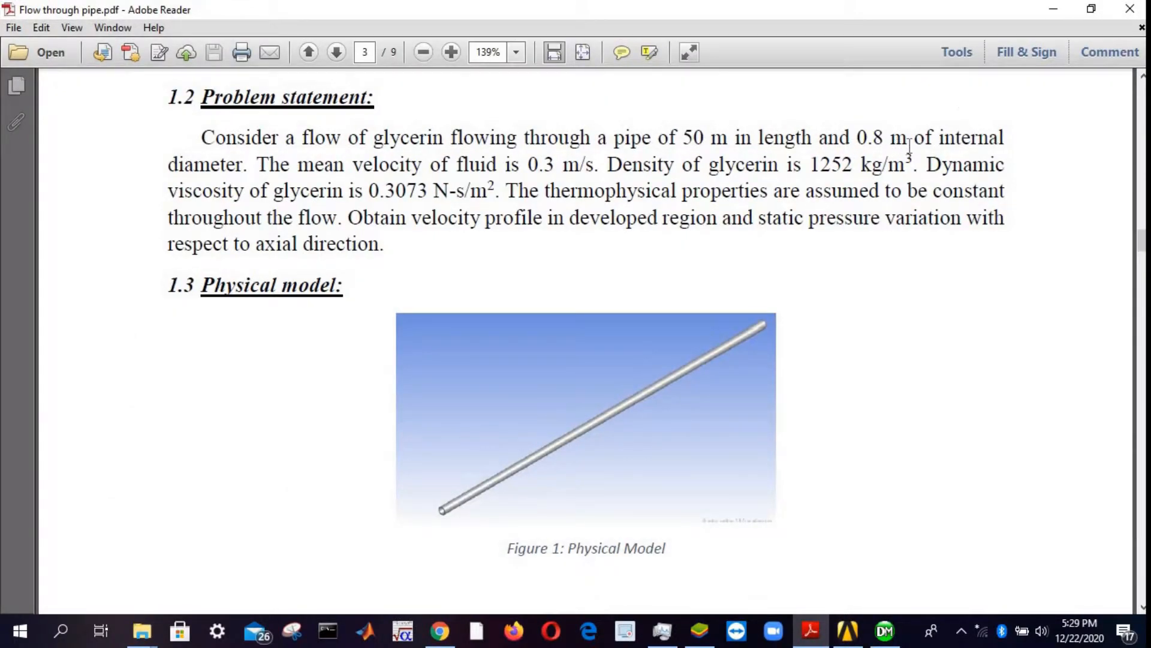
left_click(1053, 10)
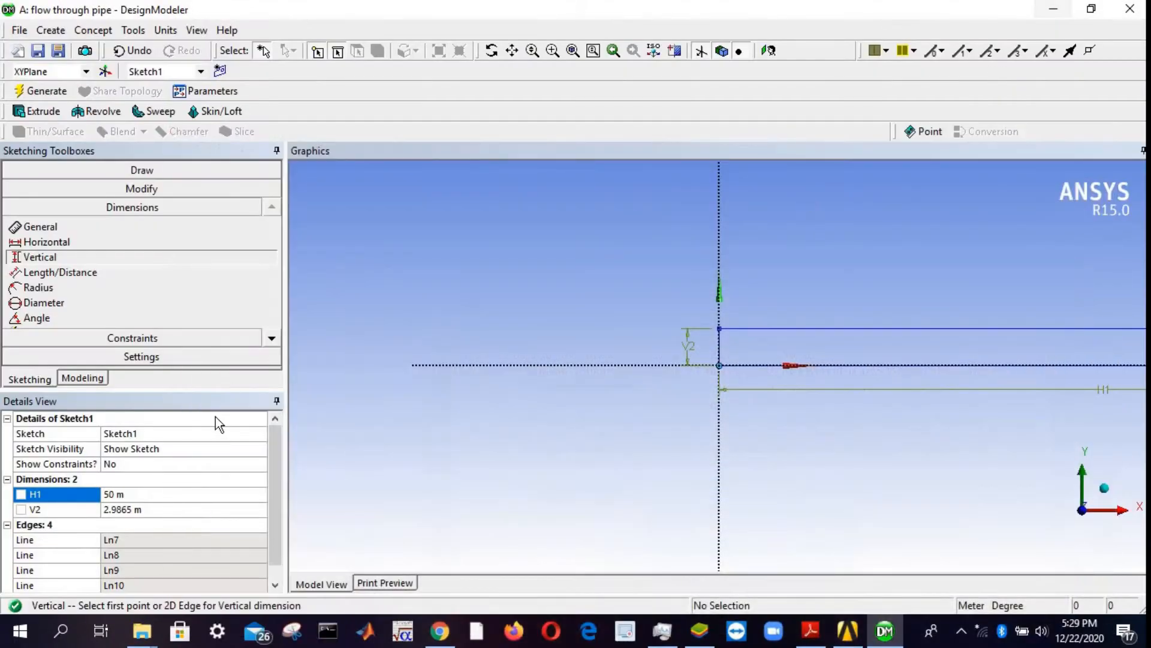
left_click(118, 510)
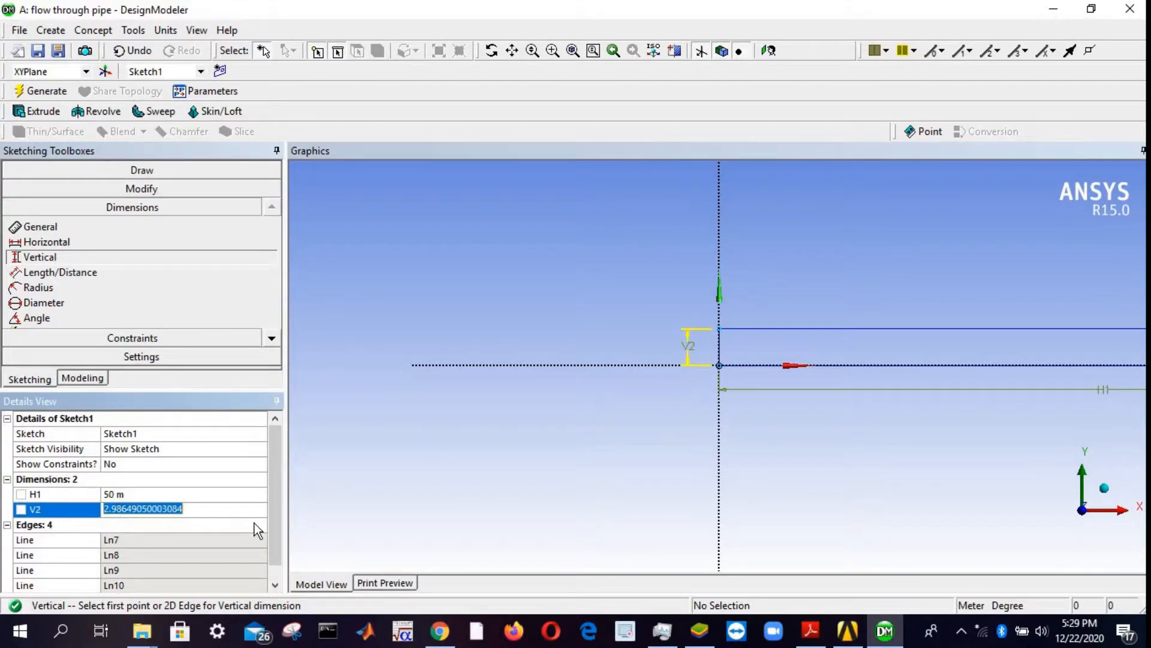
type("0.4")
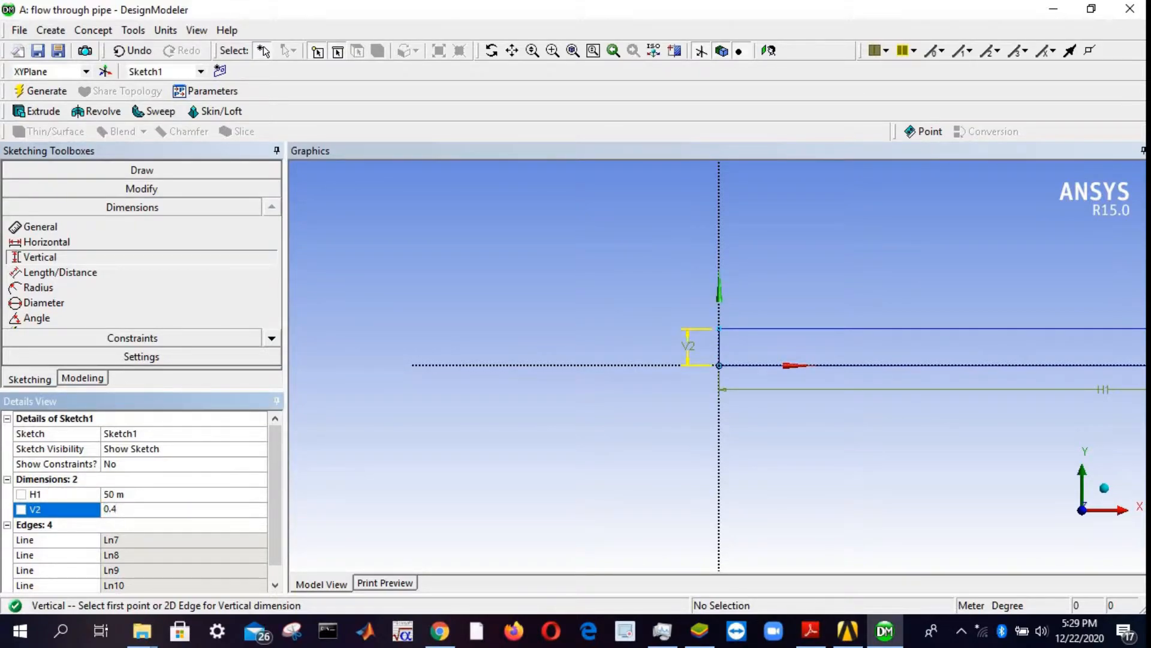
key("Return")
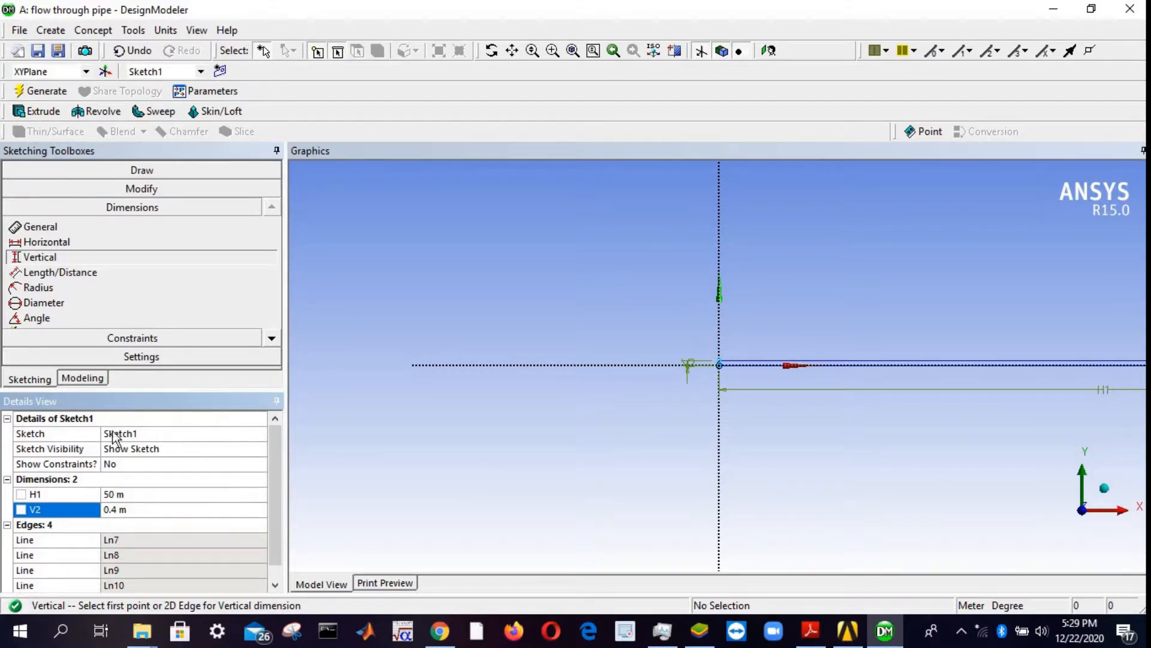
- Create a surface from Sketch1 on the XYPlane using Surfaces From Sketches and generate it
left_click(80, 380)
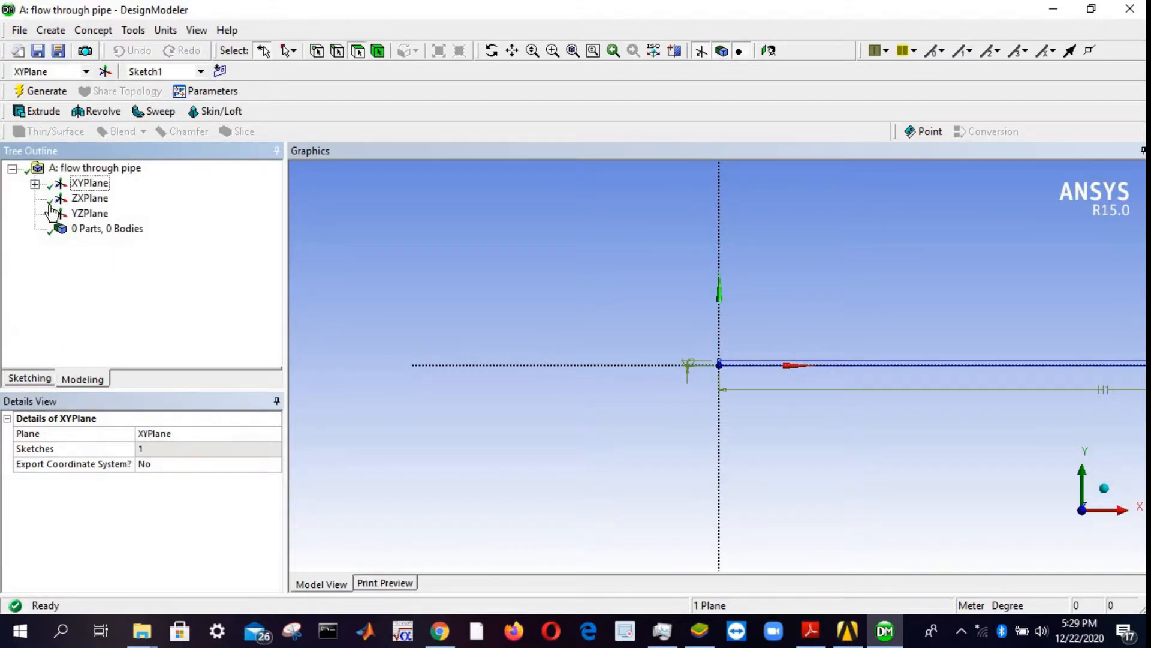
left_click(98, 31)
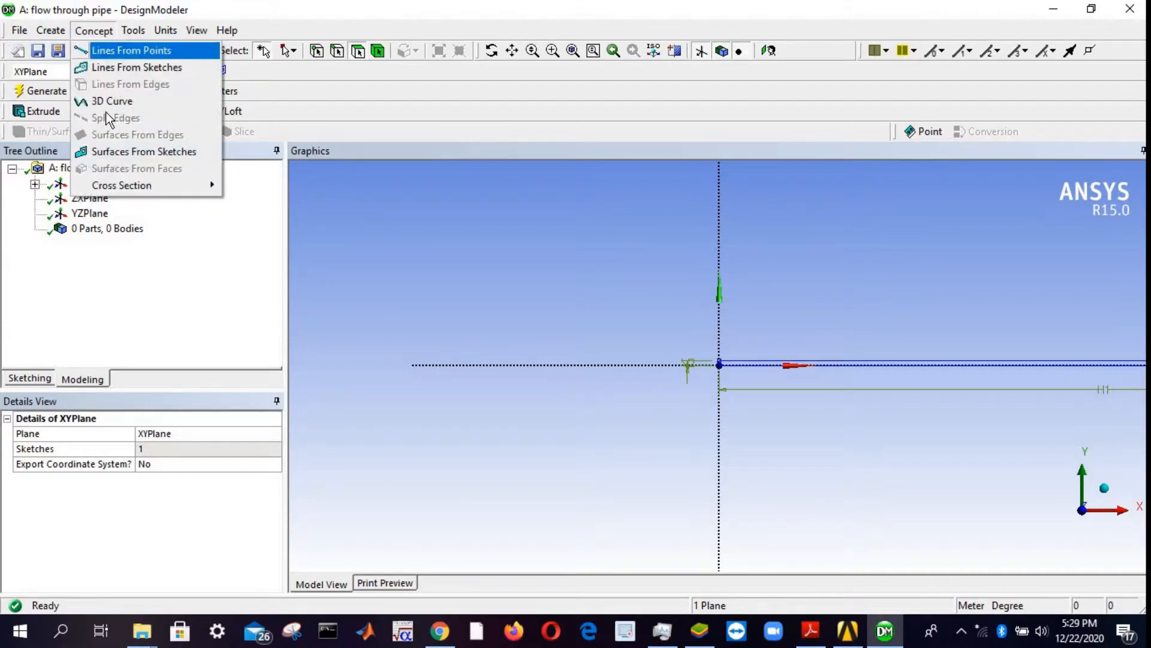
left_click(131, 161)
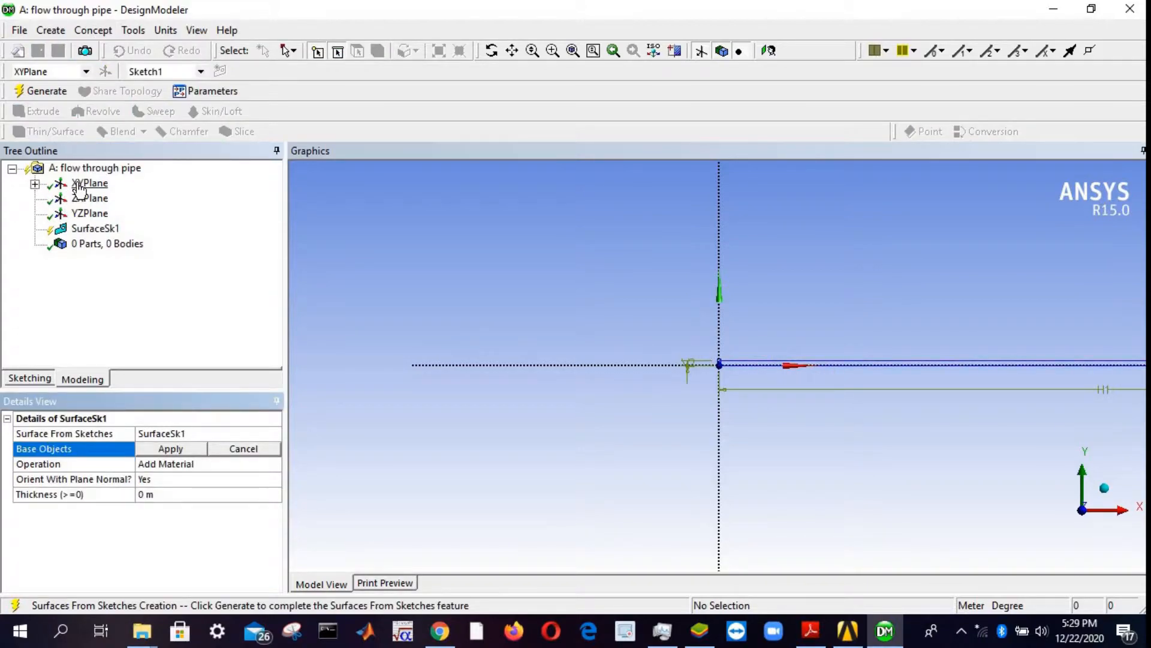
left_click(35, 184)
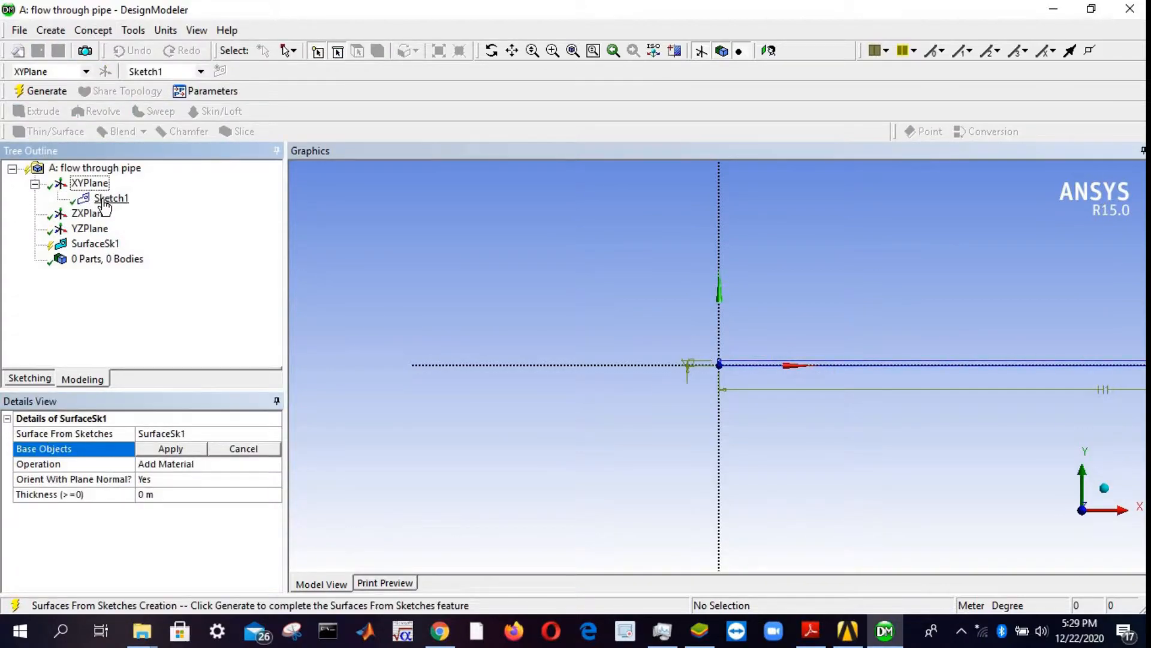
left_click(105, 200)
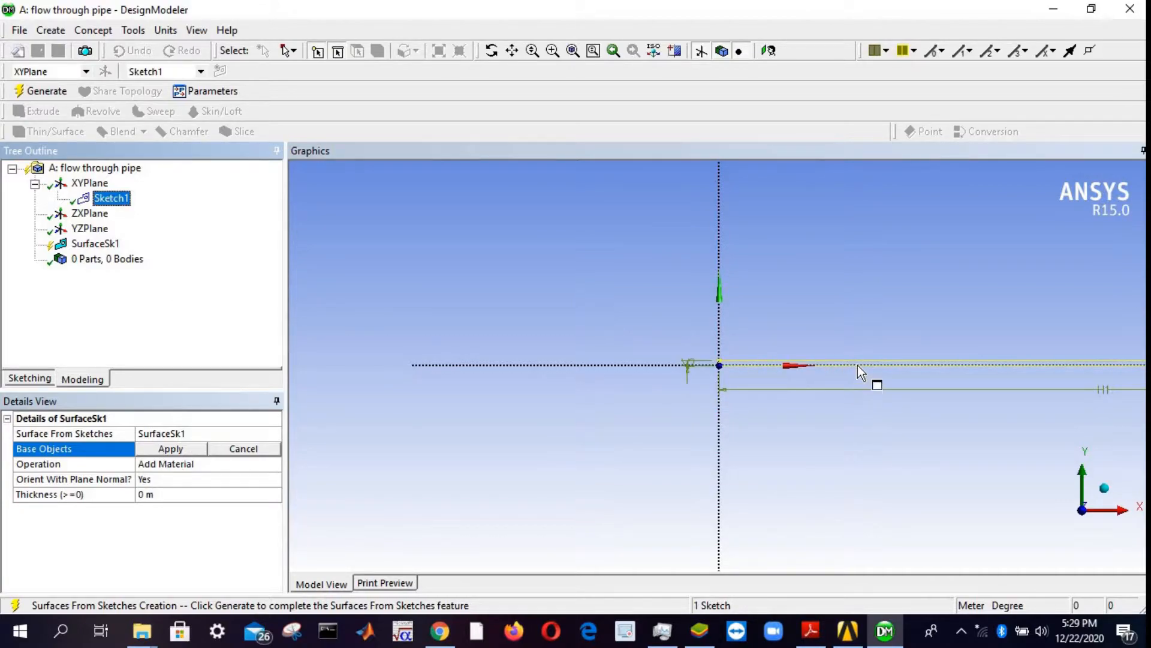
left_click(168, 451)
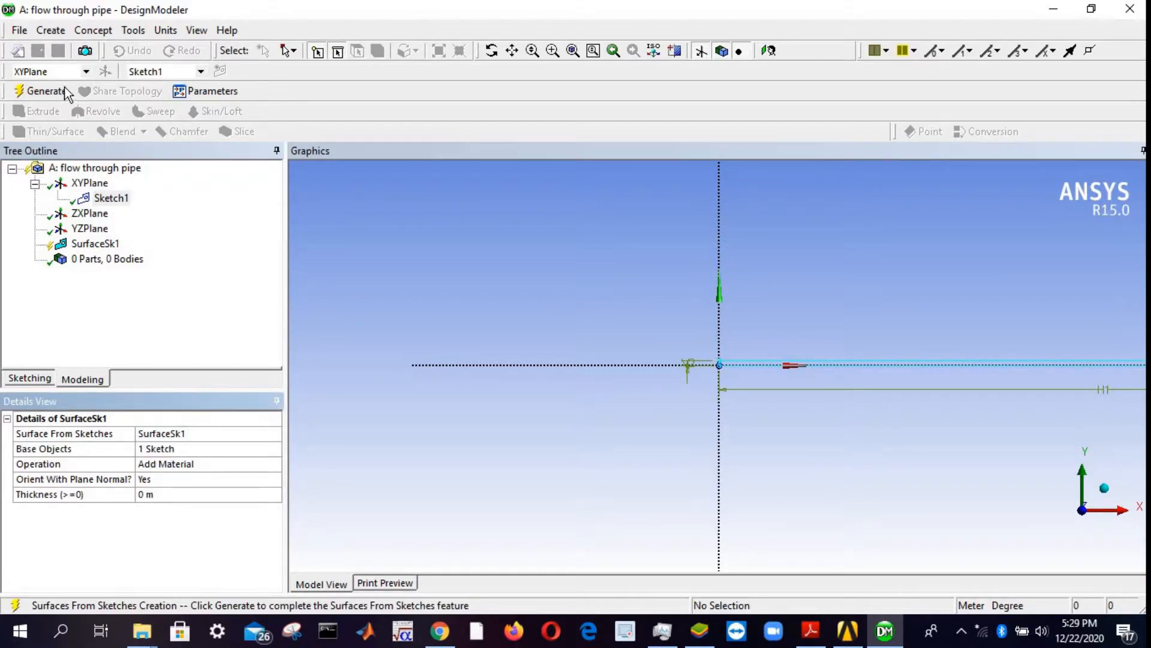
left_click(42, 91)
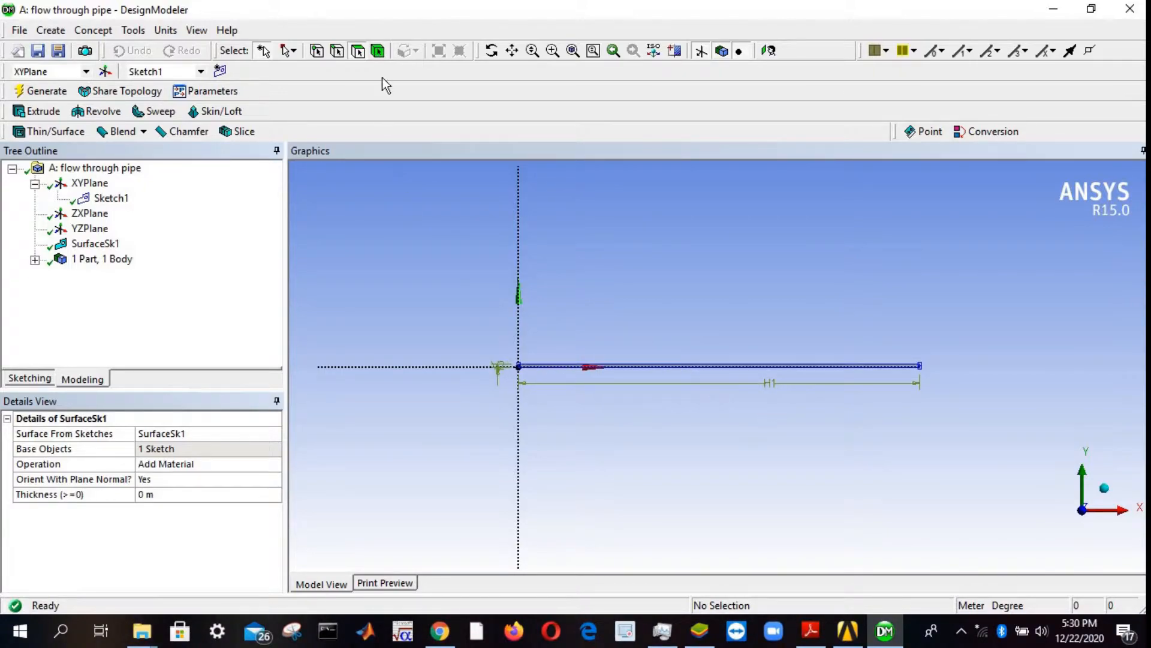
- Examine the generated pipe surface along its full length and close up at the end by the origin
left_click(553, 50)
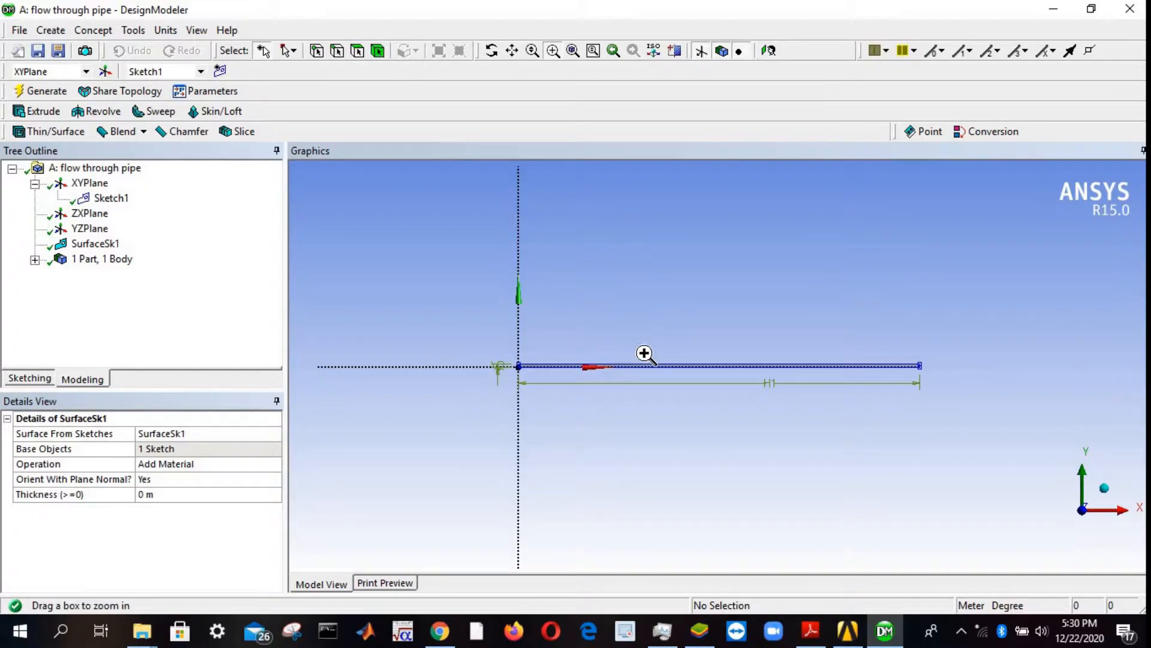
left_click_drag(644, 353, 701, 415)
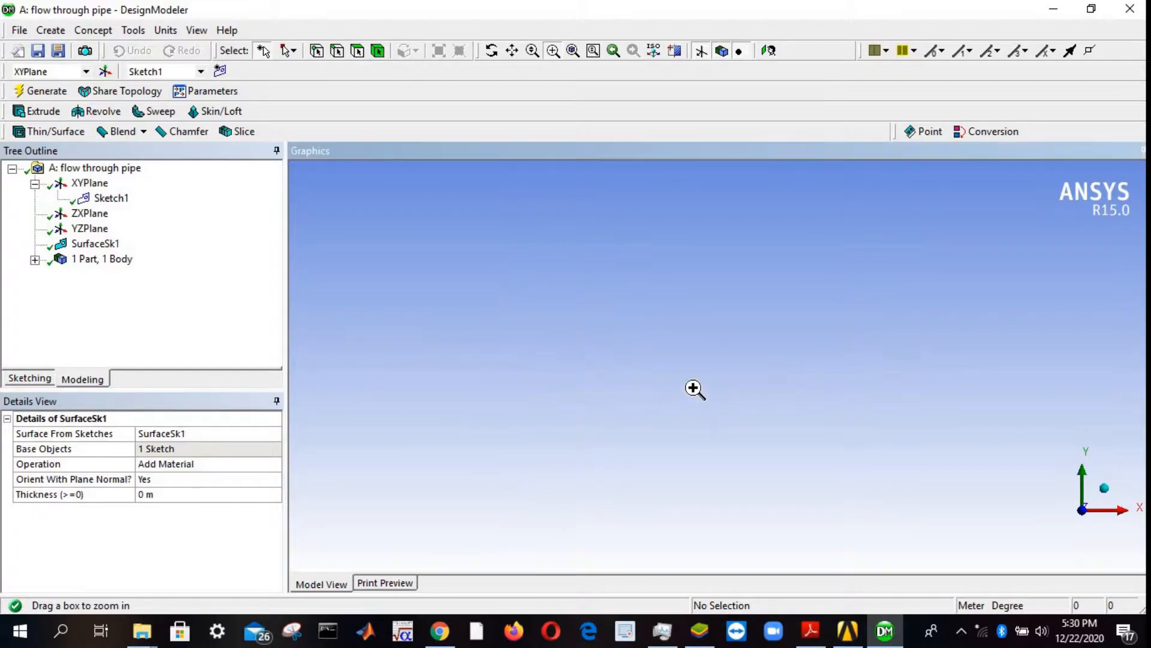
left_click(573, 51)
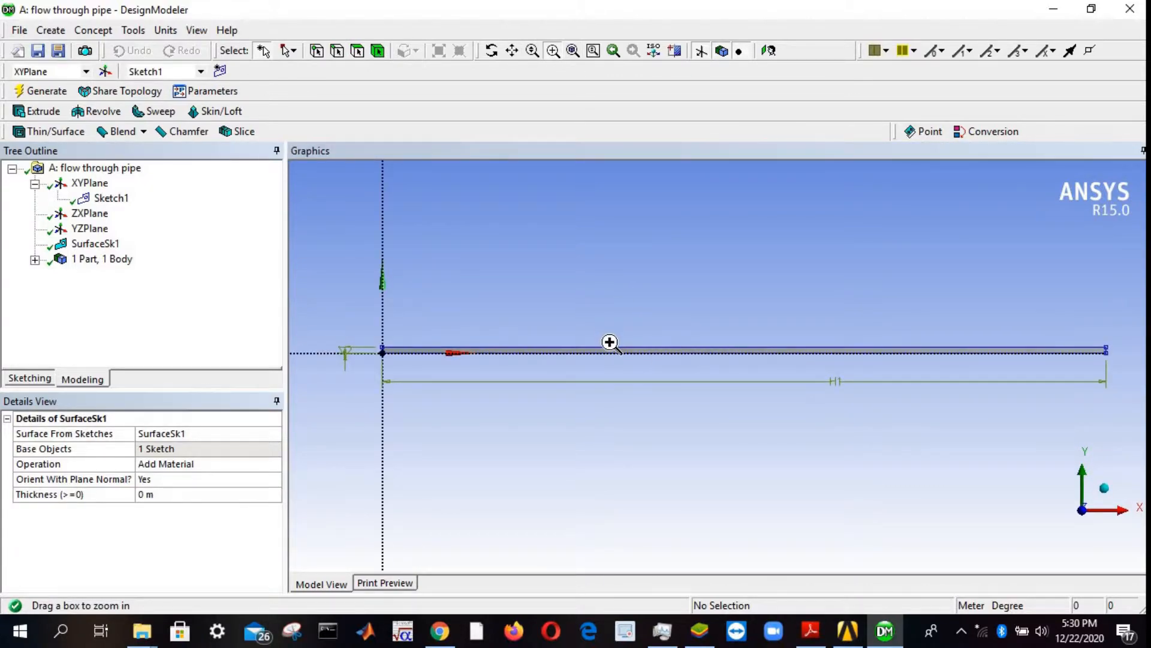
scroll(610, 342, "up", 1)
scroll(610, 342, "up", 5)
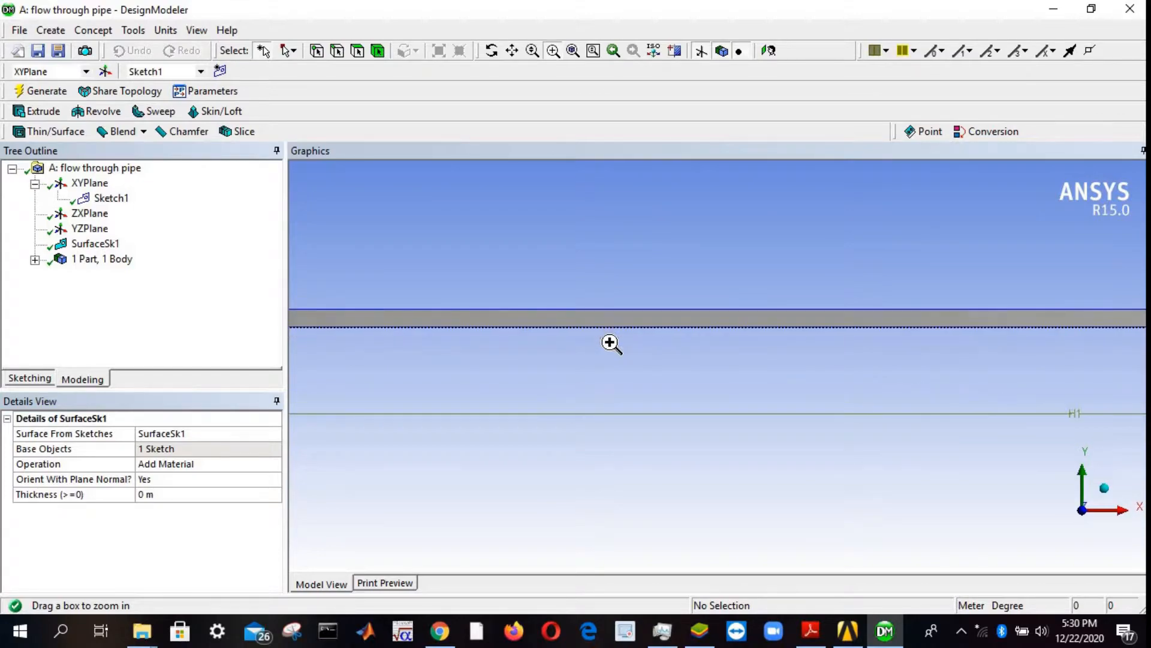
scroll(610, 342, "up", 2)
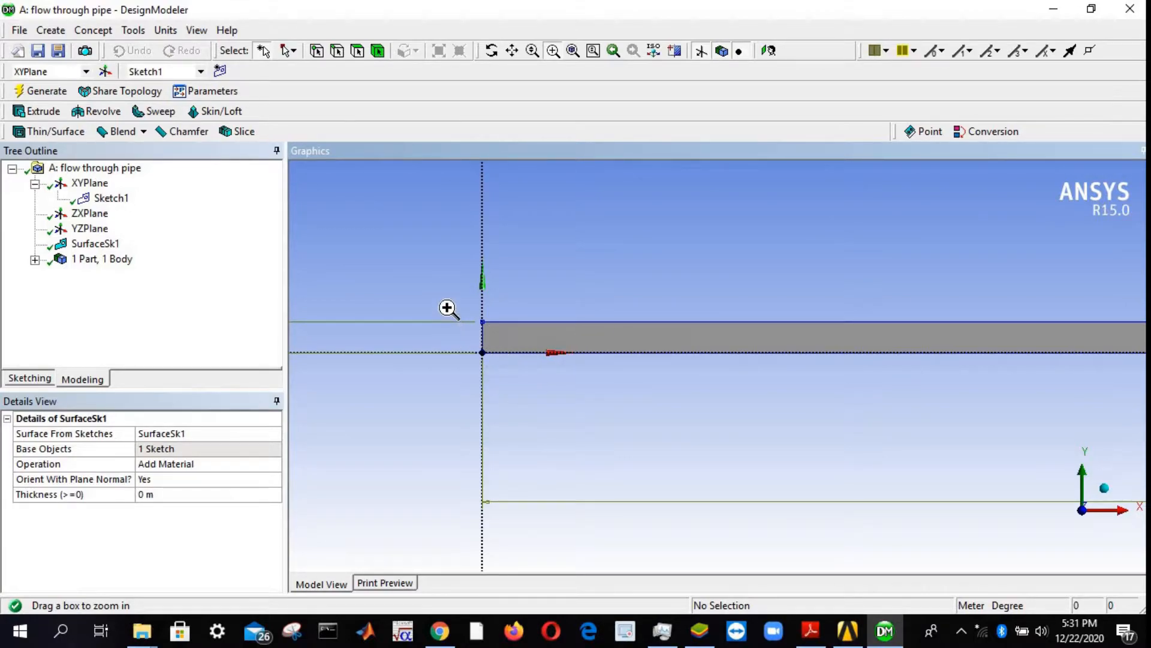
left_click_drag(447, 308, 788, 387)
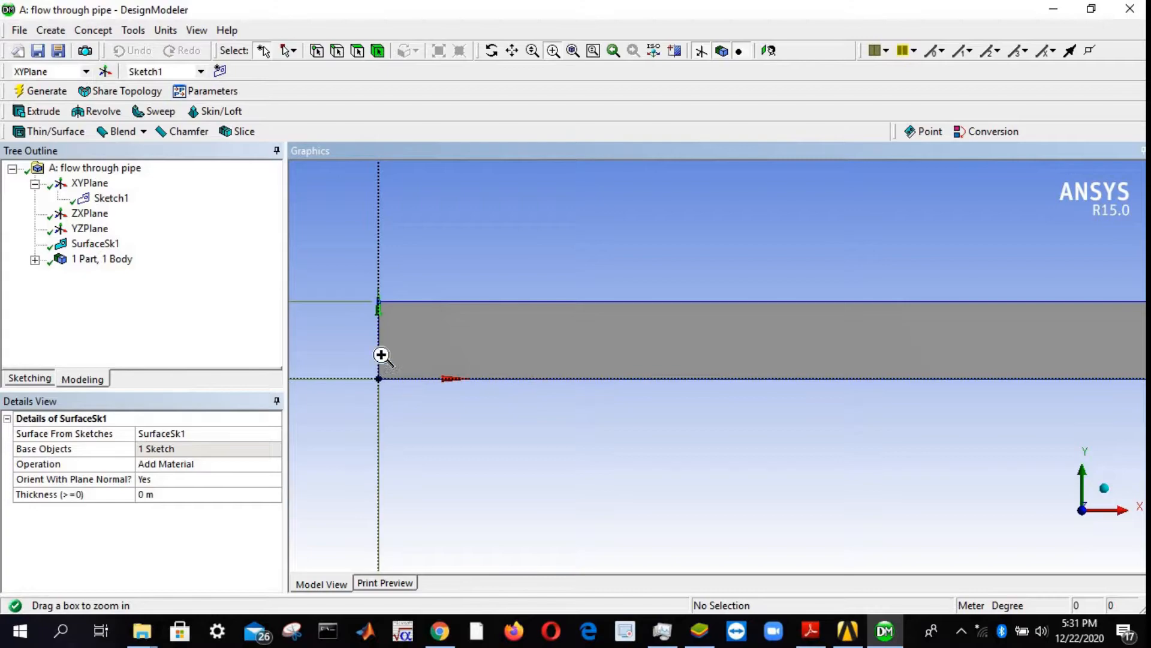
left_click(572, 51)
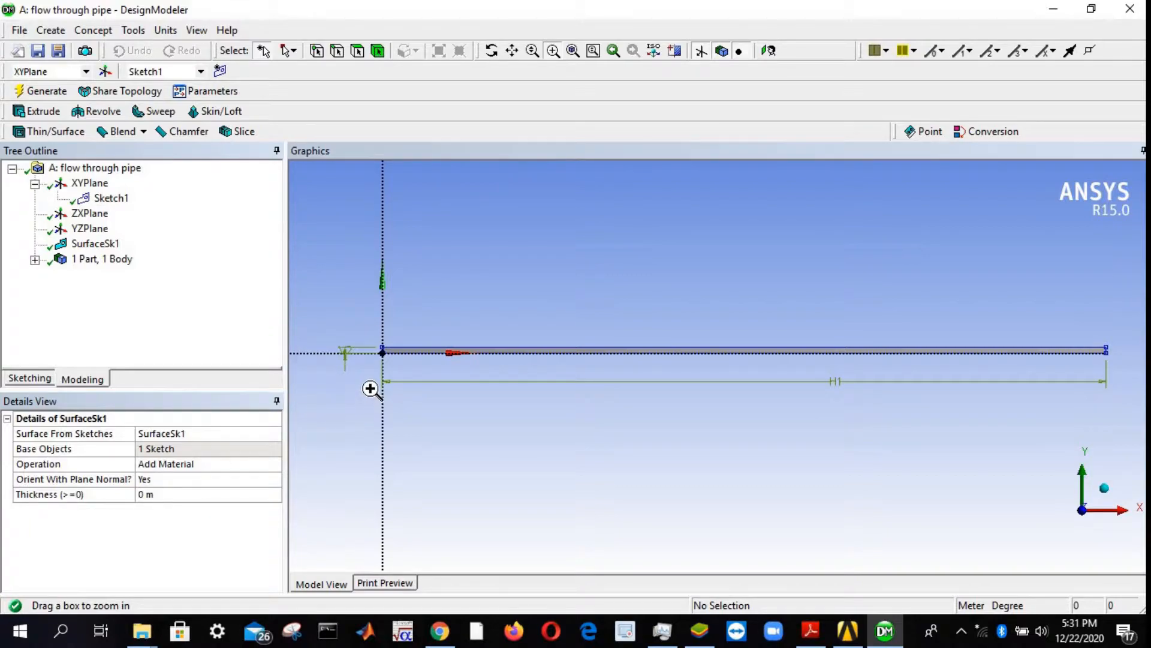
left_click(260, 333)
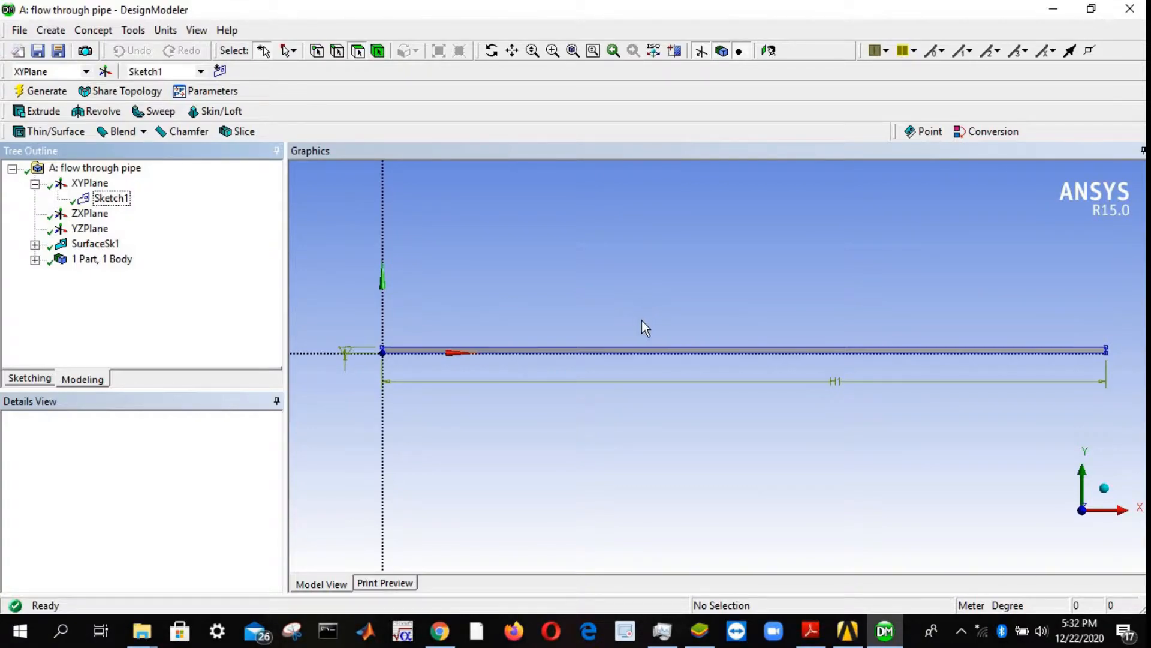
- Save the geometry, switch to Workbench and update the Geometry cell of the flow through pipe system
key("ctrl+s")
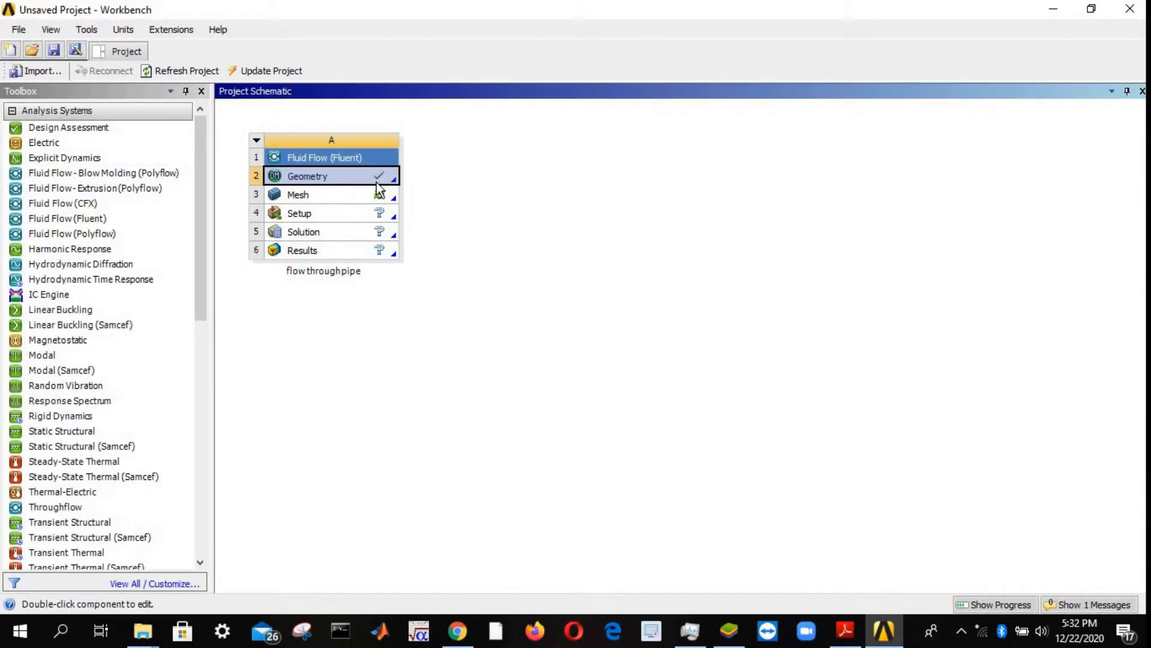
right_click(328, 179)
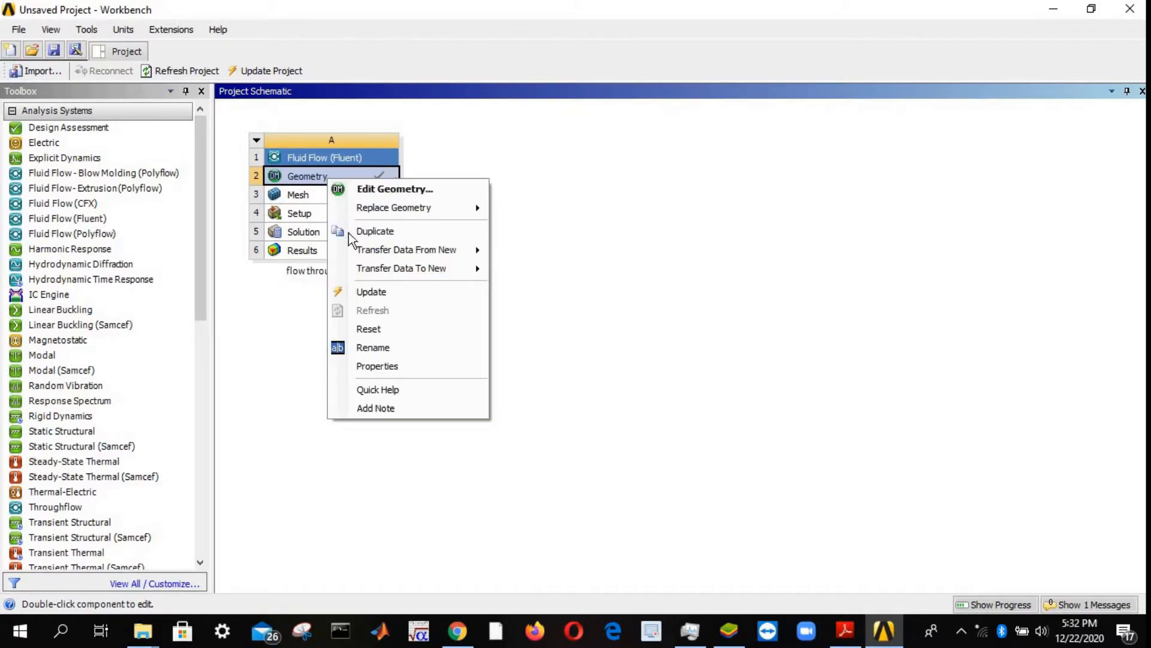
left_click(363, 292)
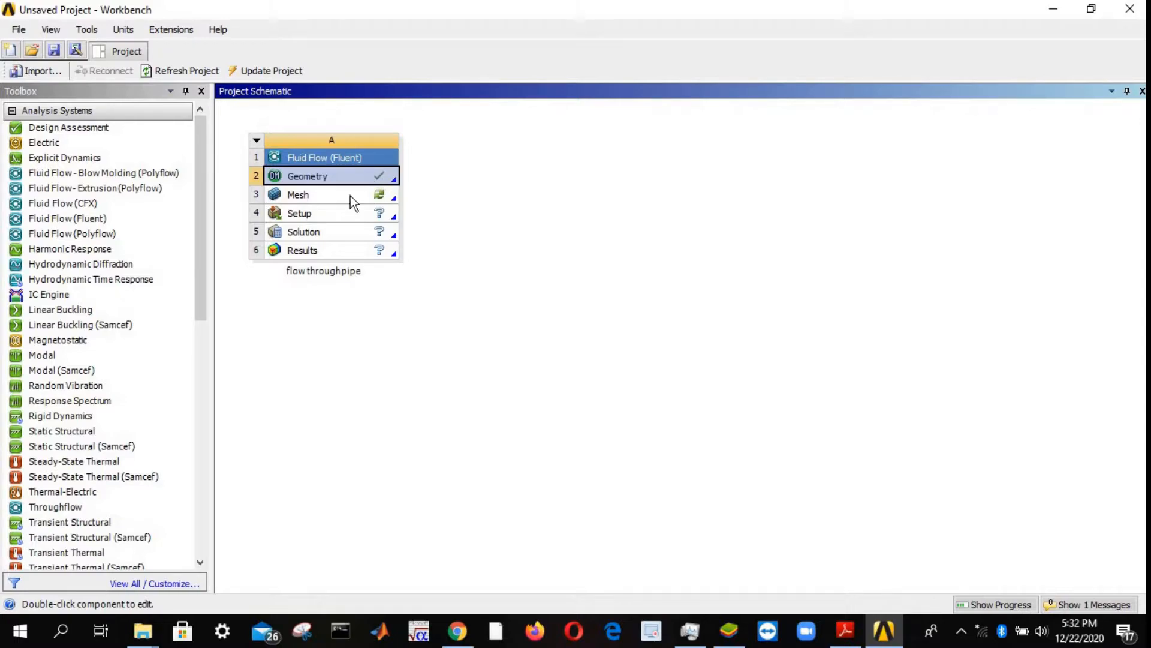
- Open the system's Mesh cell in the Meshing application and insert a Sizing control under Mesh
double_click(299, 195)
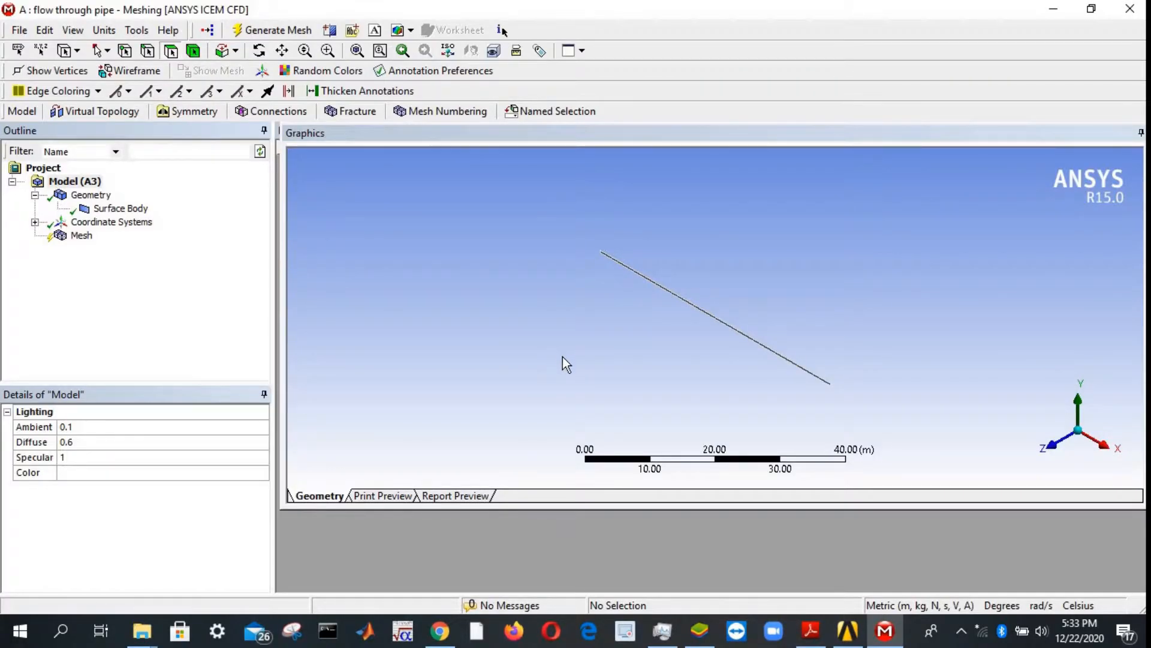
left_click(1054, 441)
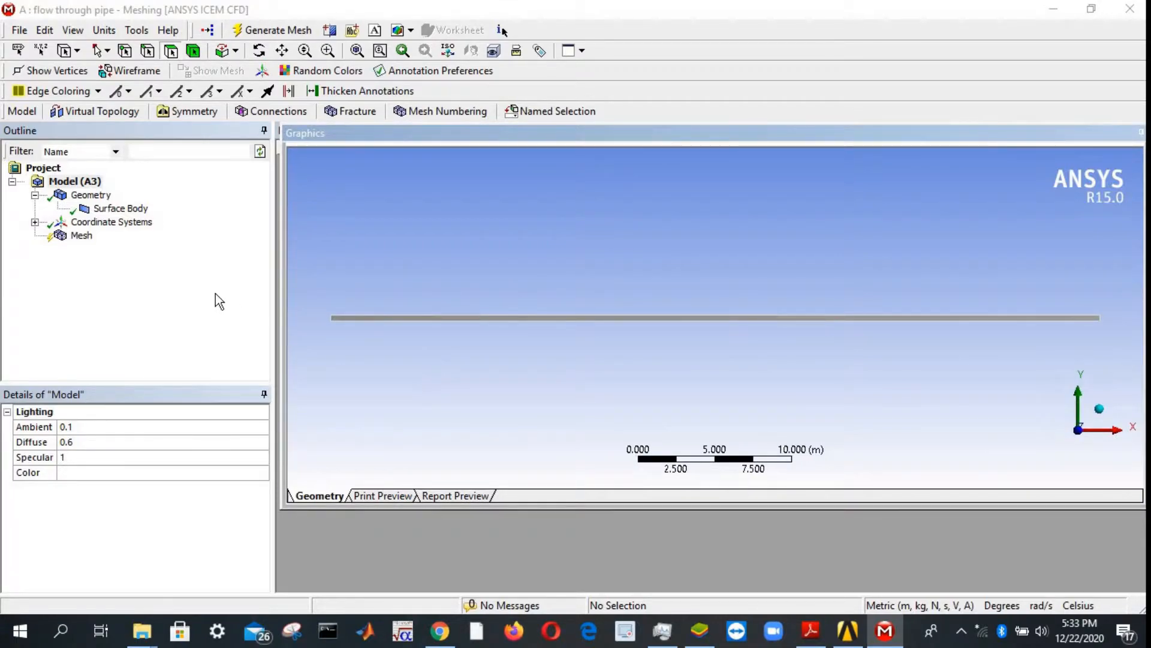
left_click(80, 237)
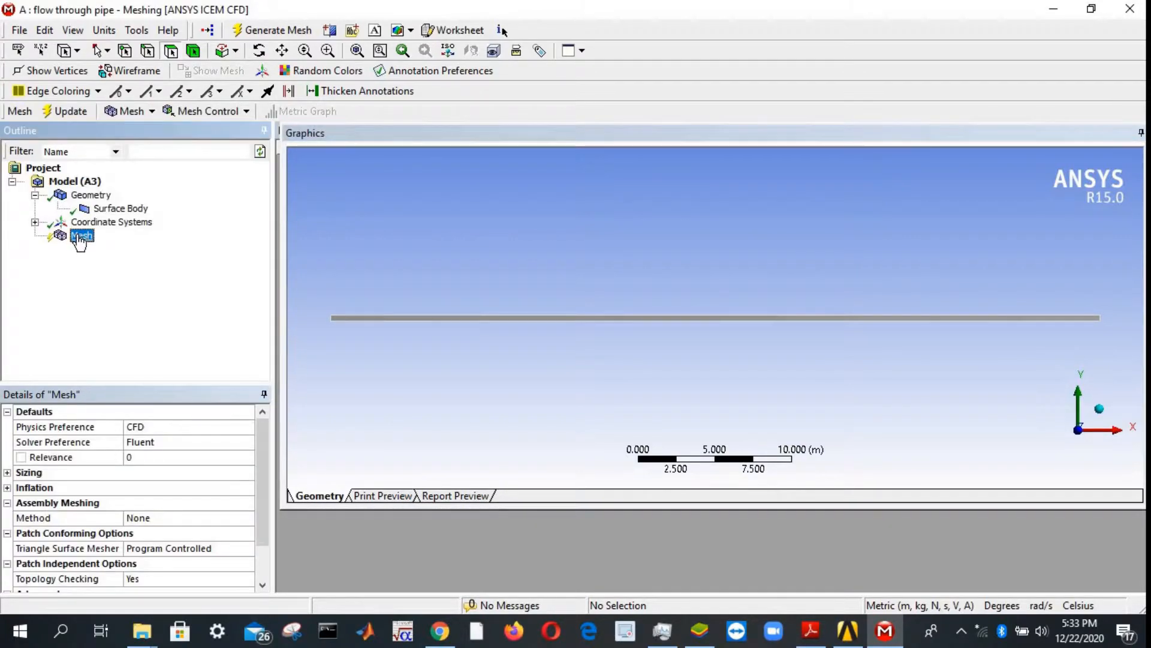
right_click(79, 238)
mouse_move(82, 241)
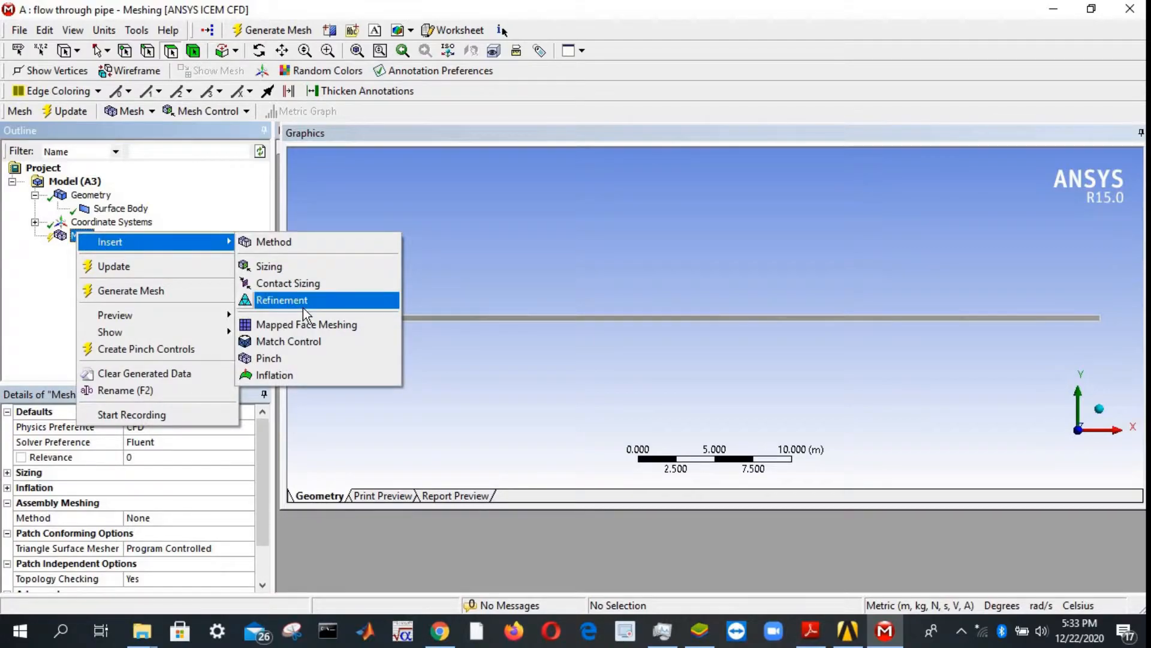
left_click(276, 266)
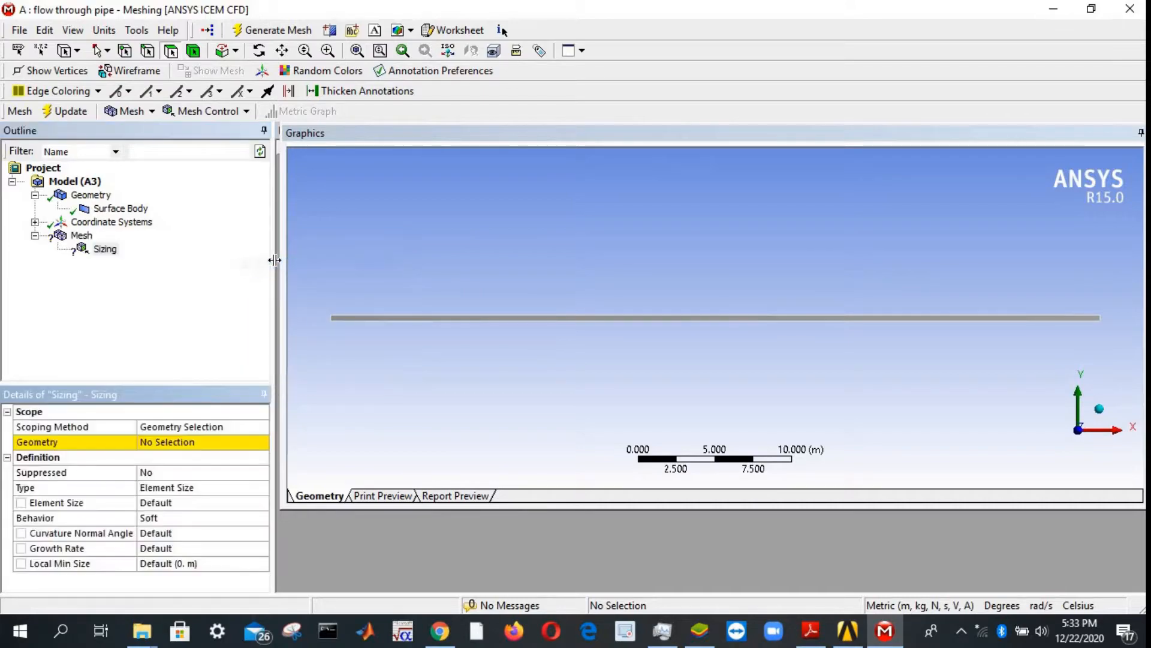
- Select the pipe surface's short vertical edge at the origin end for the sizing control
left_click(328, 51)
left_click_drag(318, 300, 374, 359)
left_click_drag(595, 205, 711, 322)
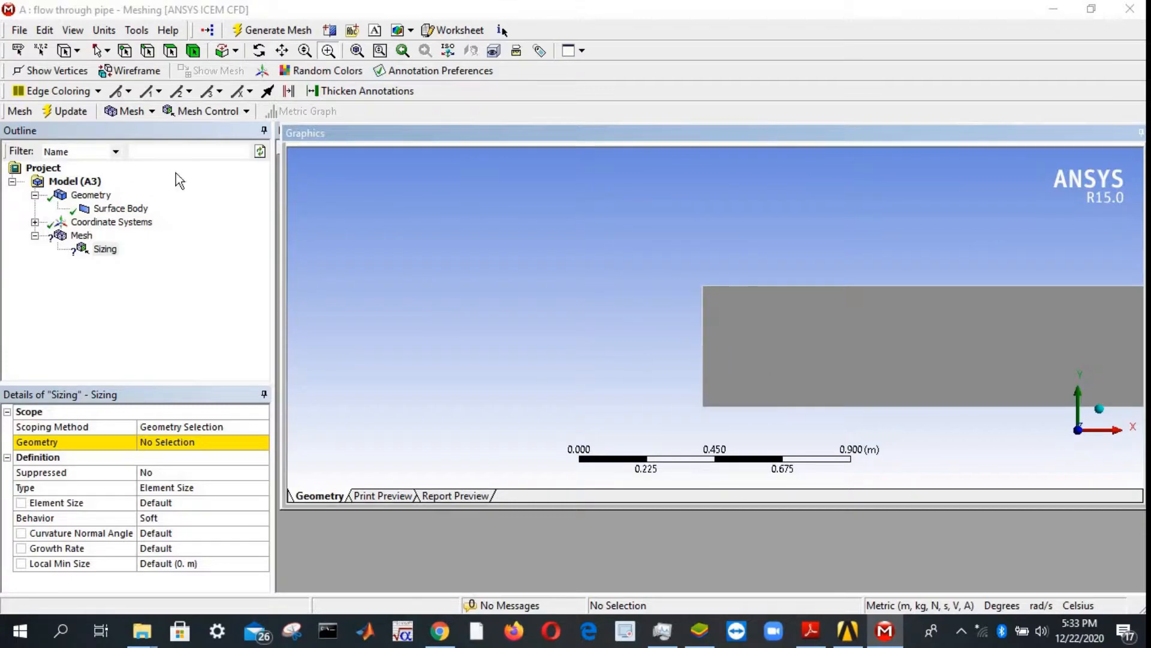
left_click(148, 52)
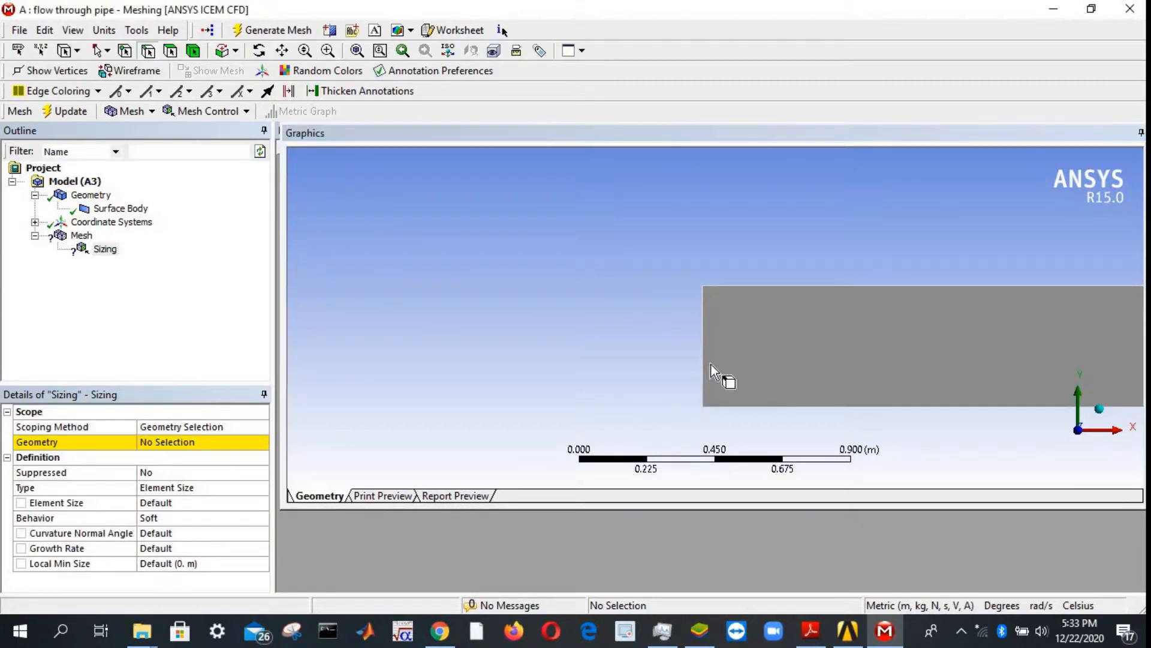
left_click(707, 354)
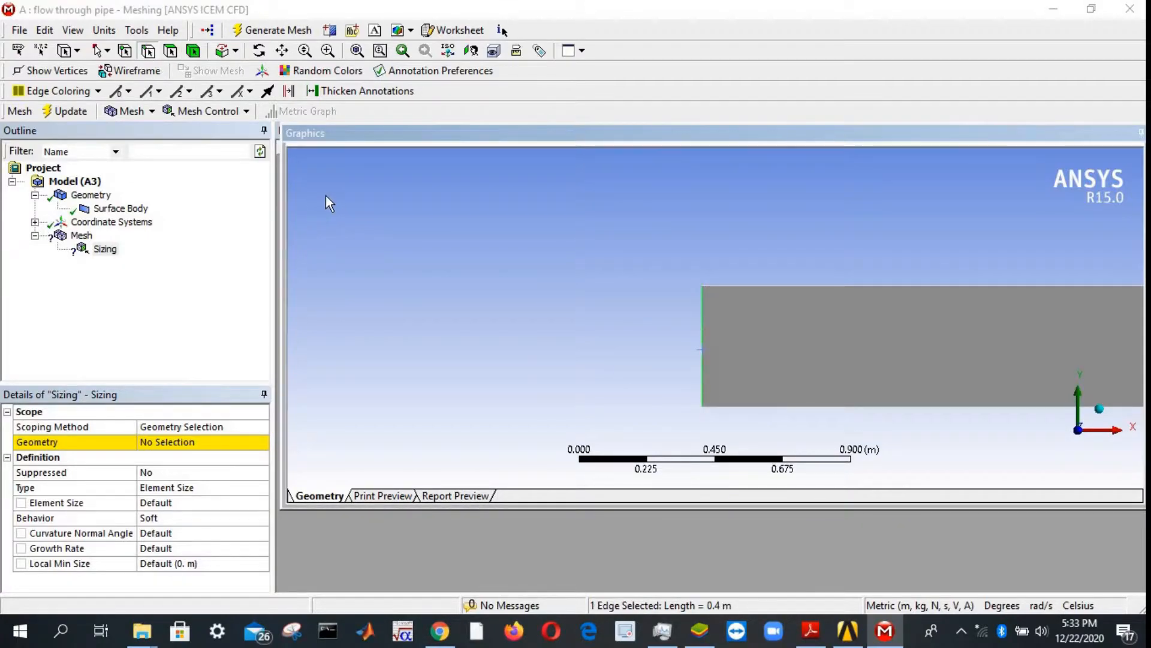
- Add the short vertical edge at the far end to the selection and apply both edges as the sizing geometry
left_click(357, 51)
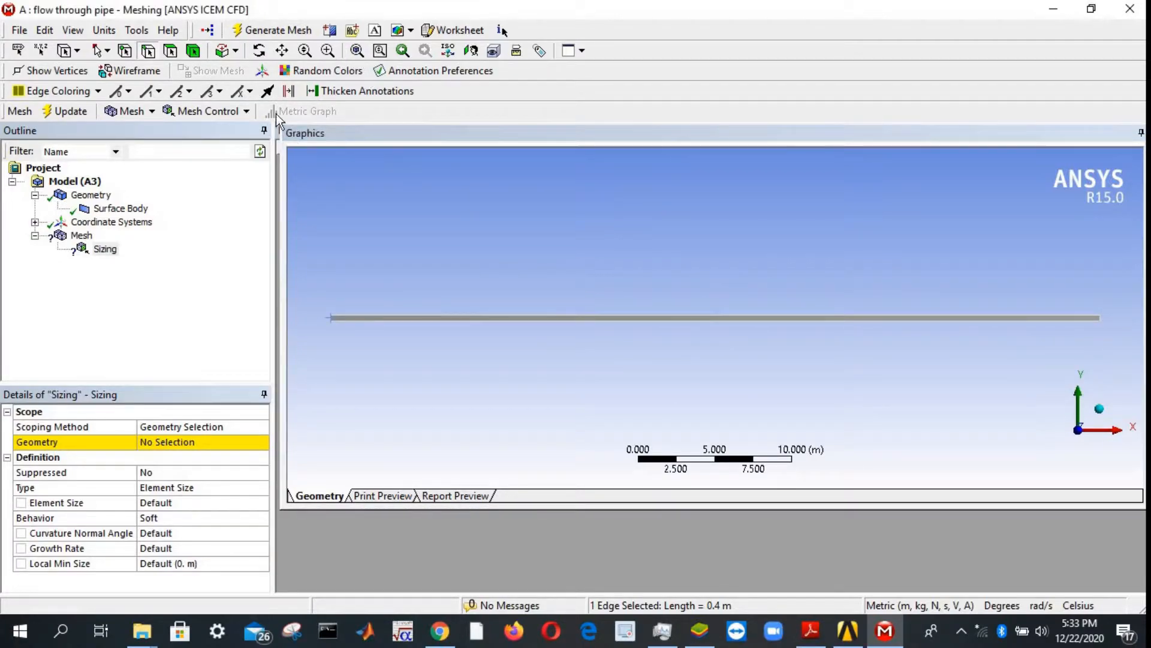
left_click(328, 50)
left_click_drag(1085, 292, 1114, 344)
left_click_drag(667, 271, 757, 355)
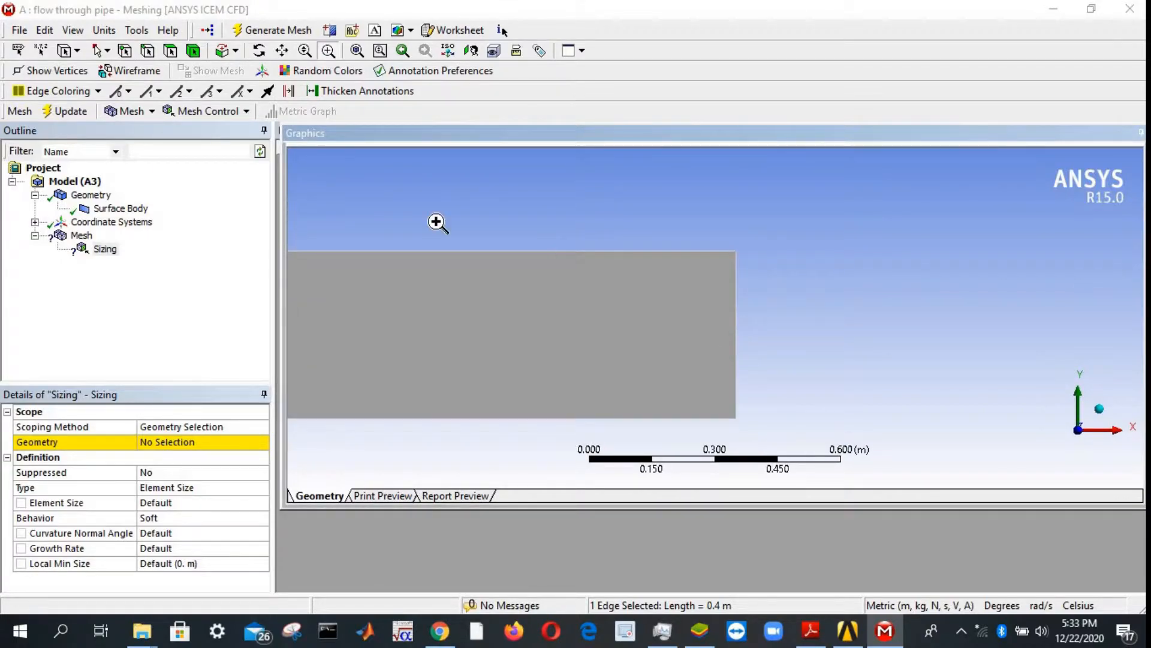
left_click(148, 50)
left_click(735, 338, "ctrl")
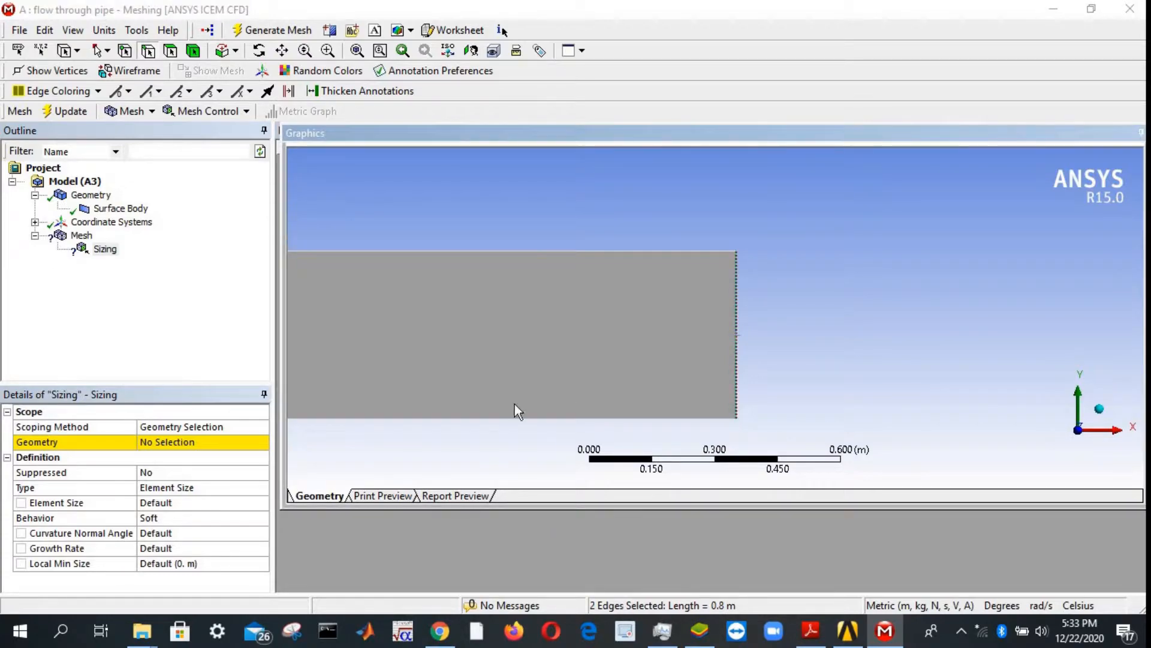
left_click(151, 440)
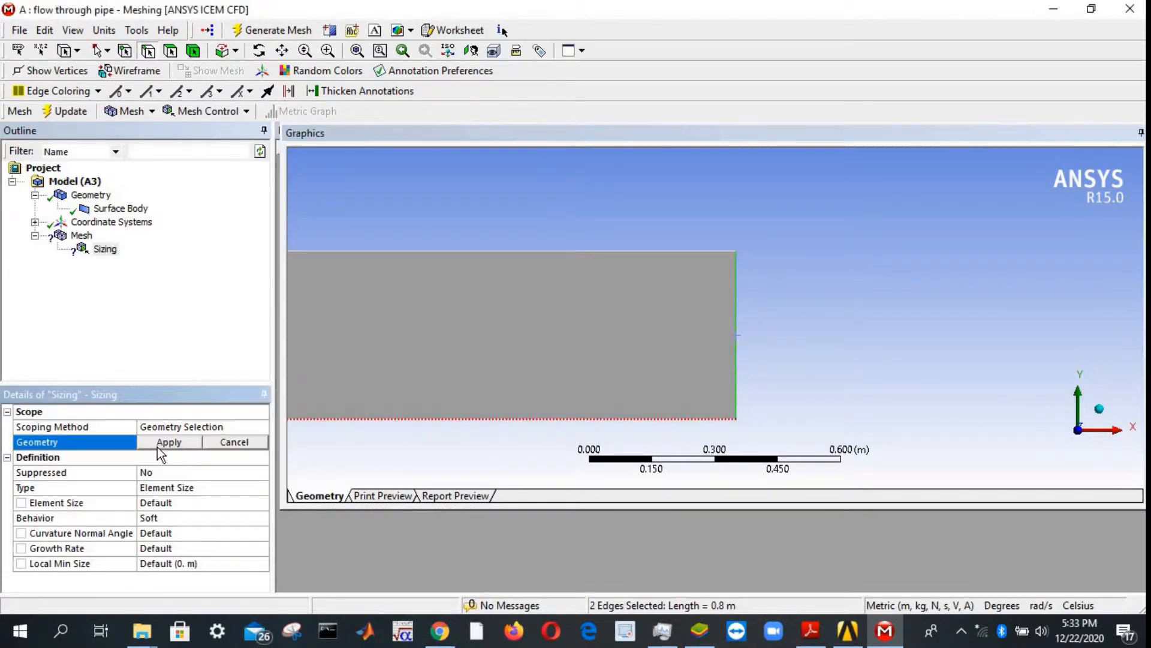
left_click(157, 448)
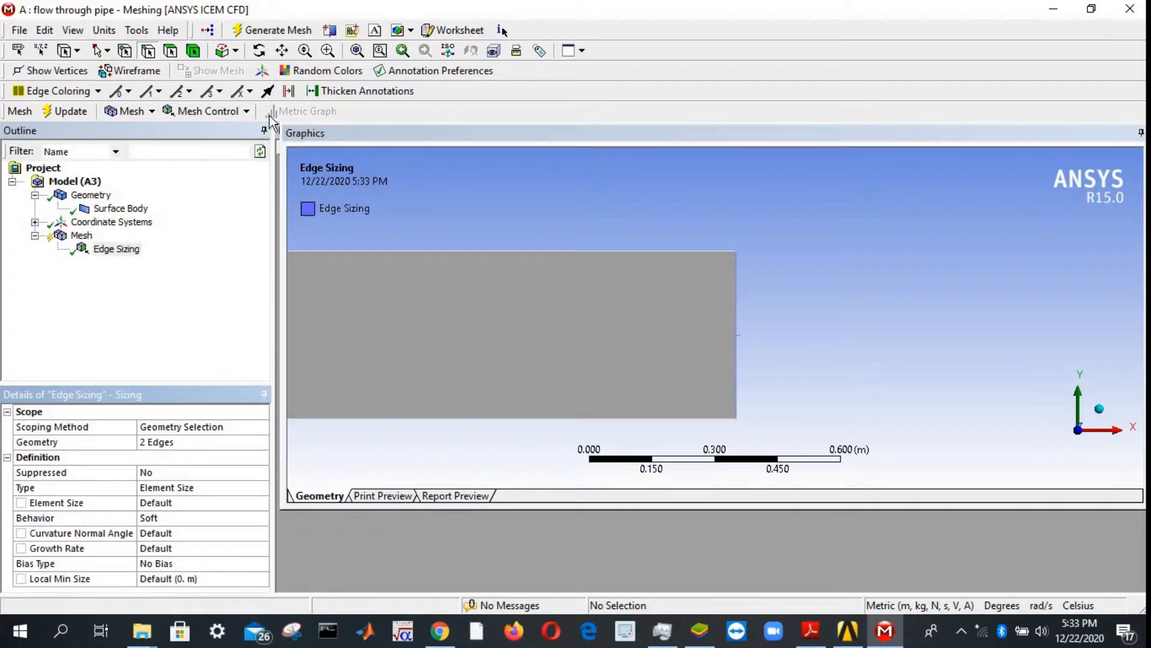
- Set the type of the two-edge Edge Sizing to Number of Divisions
left_click(357, 50)
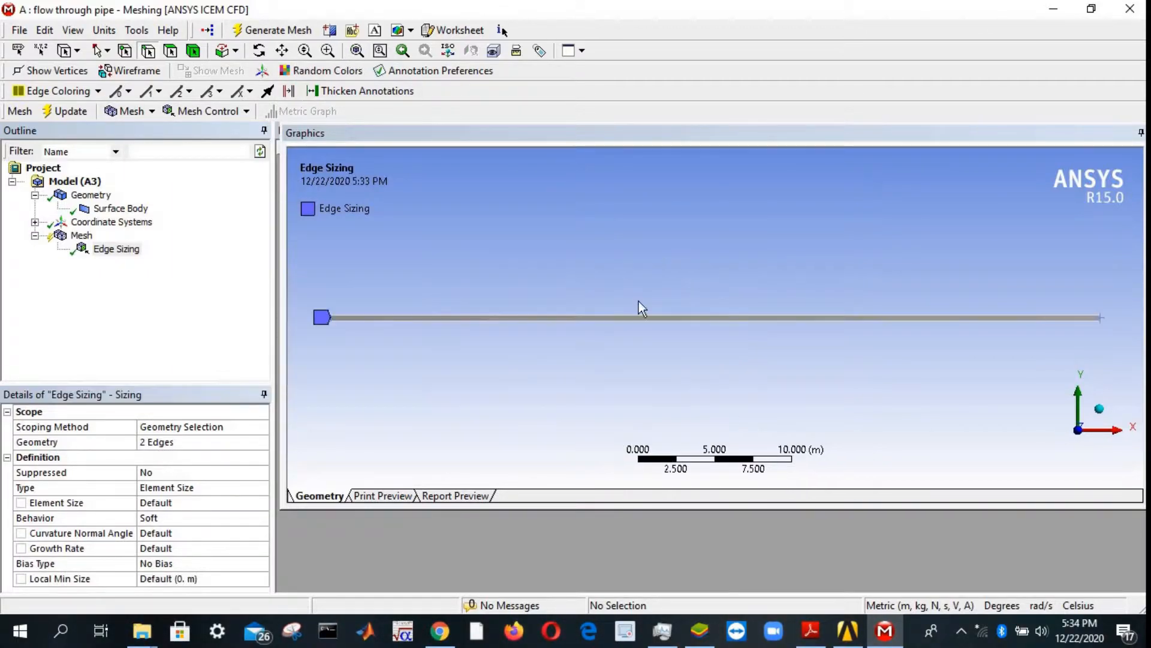
left_click(183, 440)
left_click(184, 440)
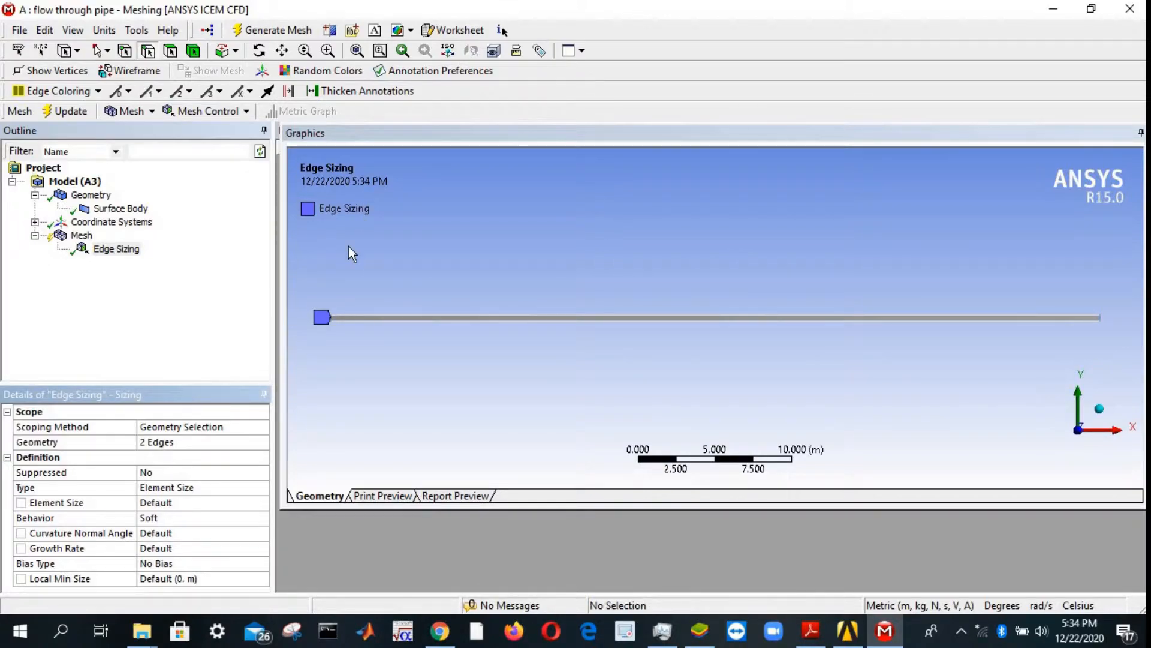
left_click(200, 487)
left_click(261, 487)
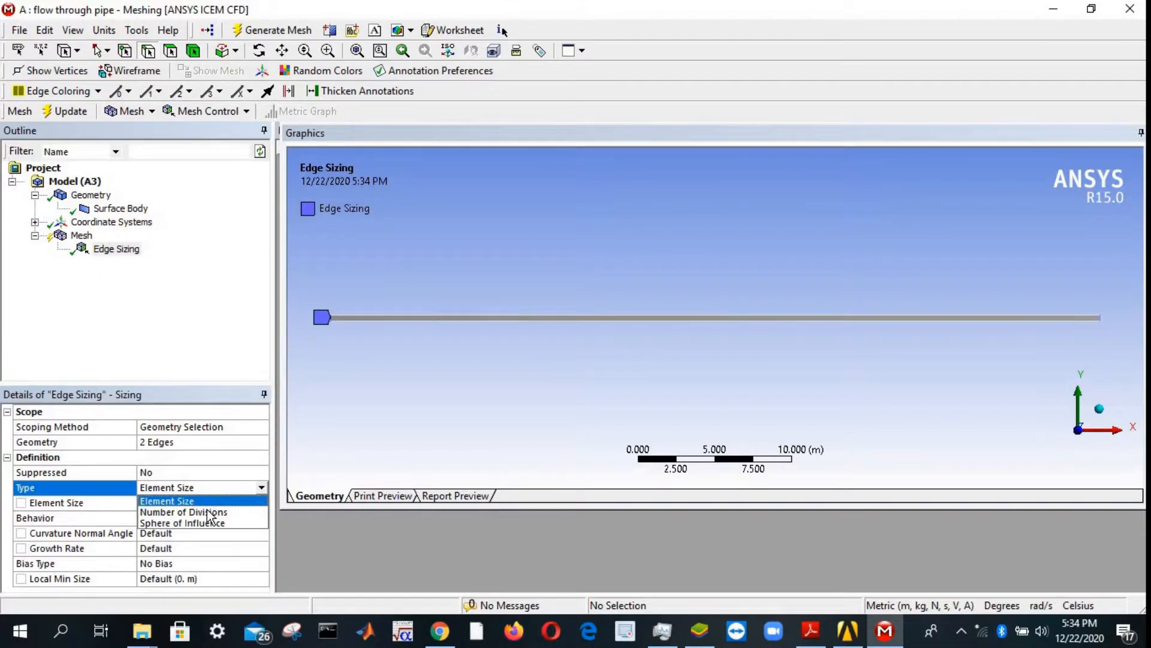
left_click(216, 512)
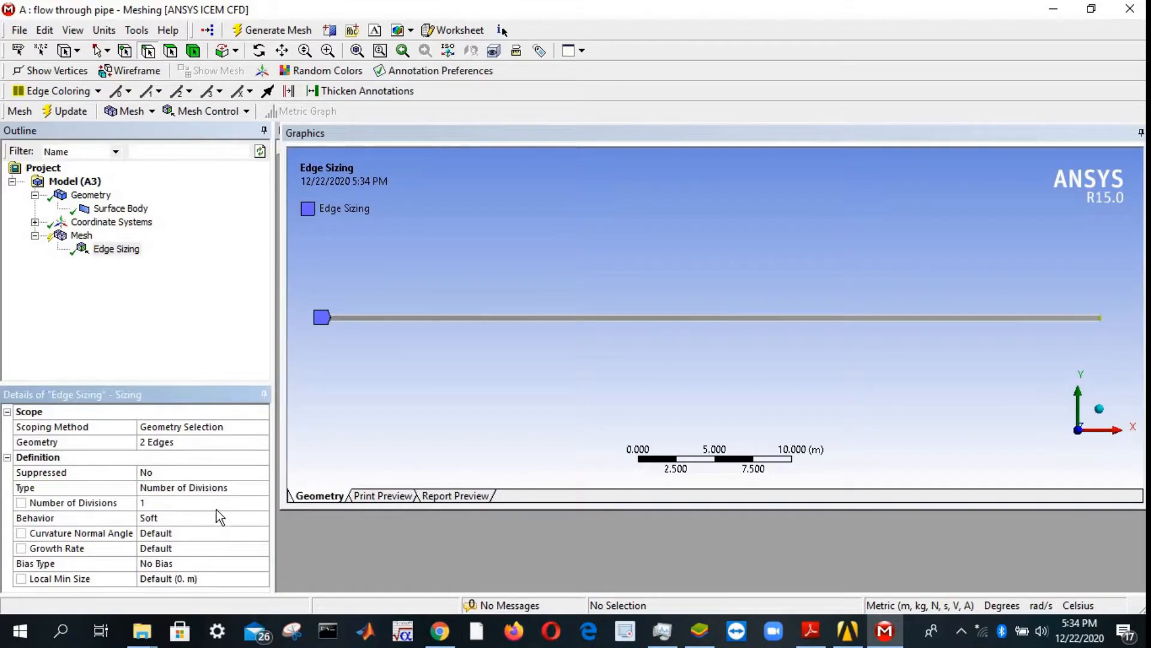
- Set the Edge Sizing to 25 divisions and choose the bias type whose dashes shrink from long to short
left_click(153, 503)
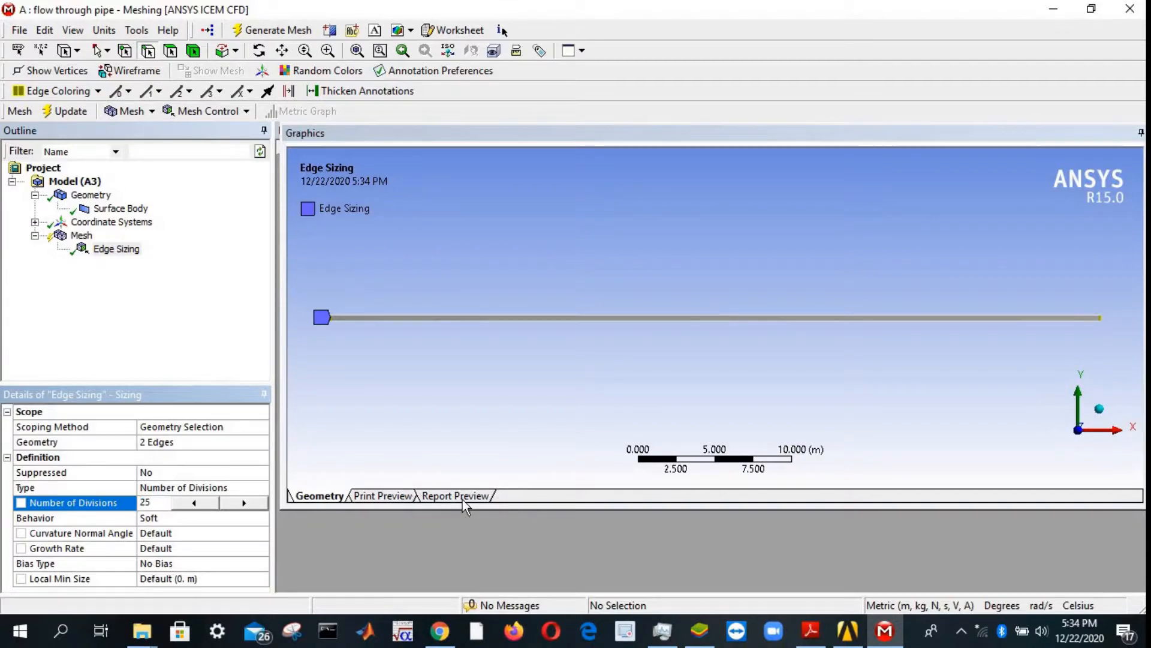
key("Return")
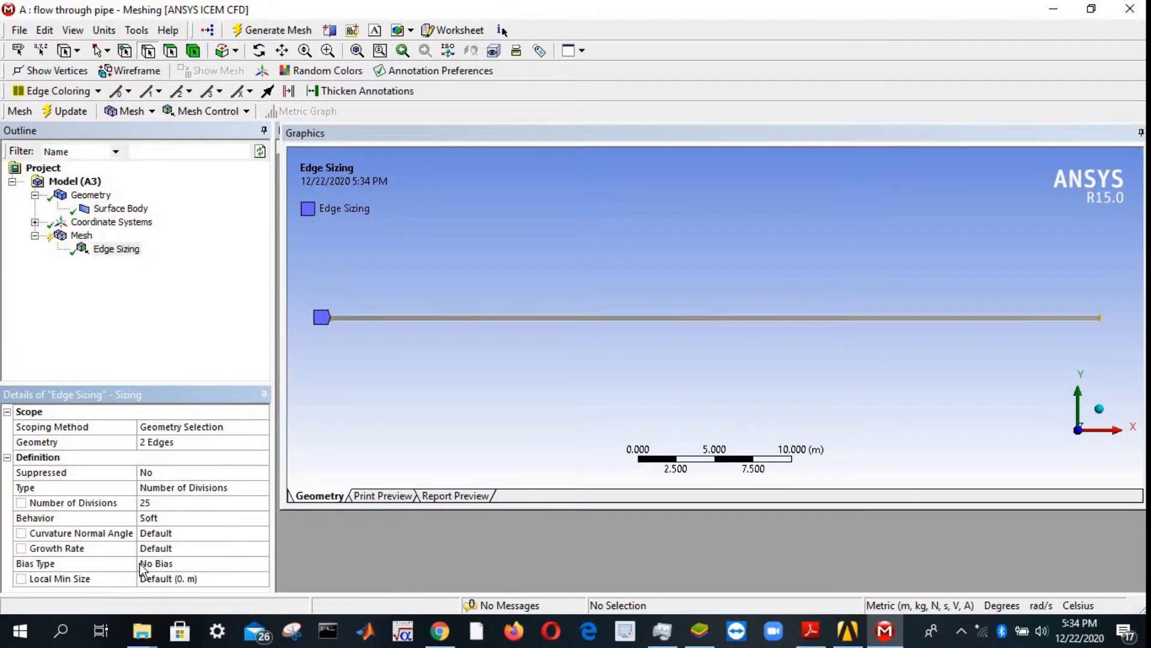
left_click(170, 564)
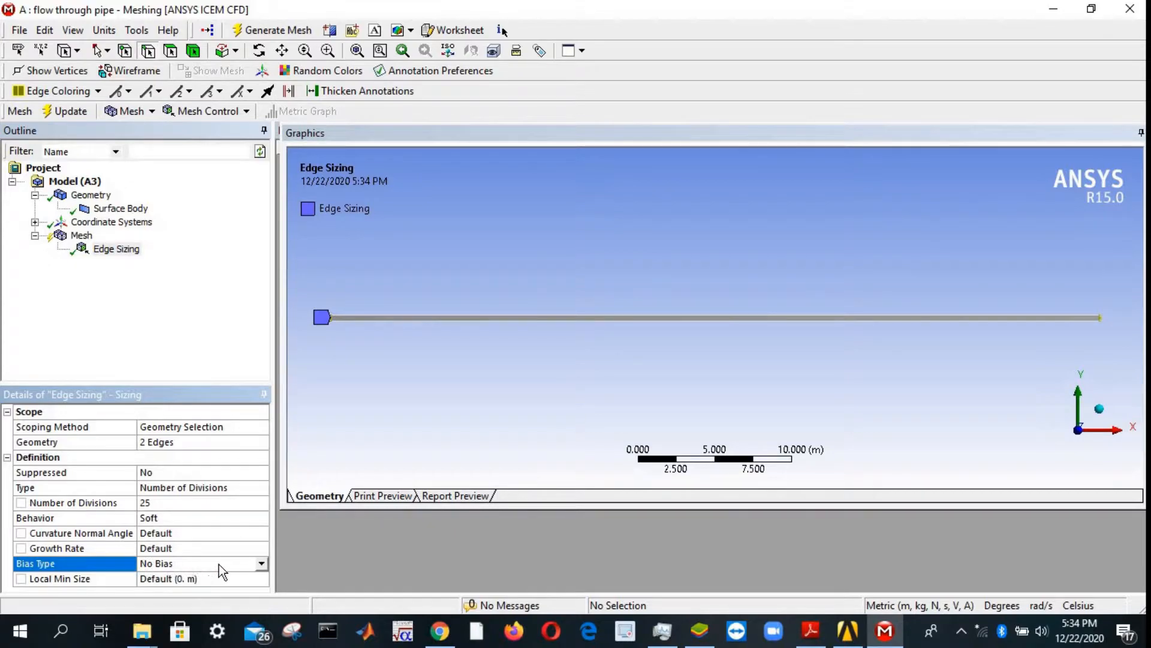
left_click(263, 564)
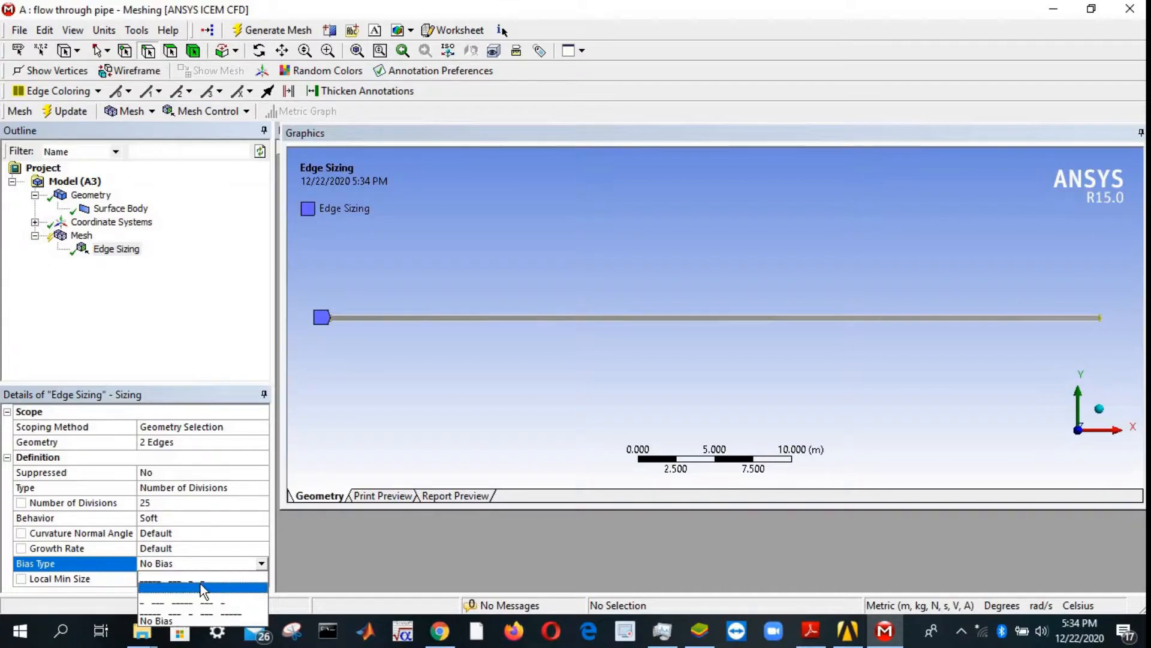
left_click(261, 564)
left_click(261, 564)
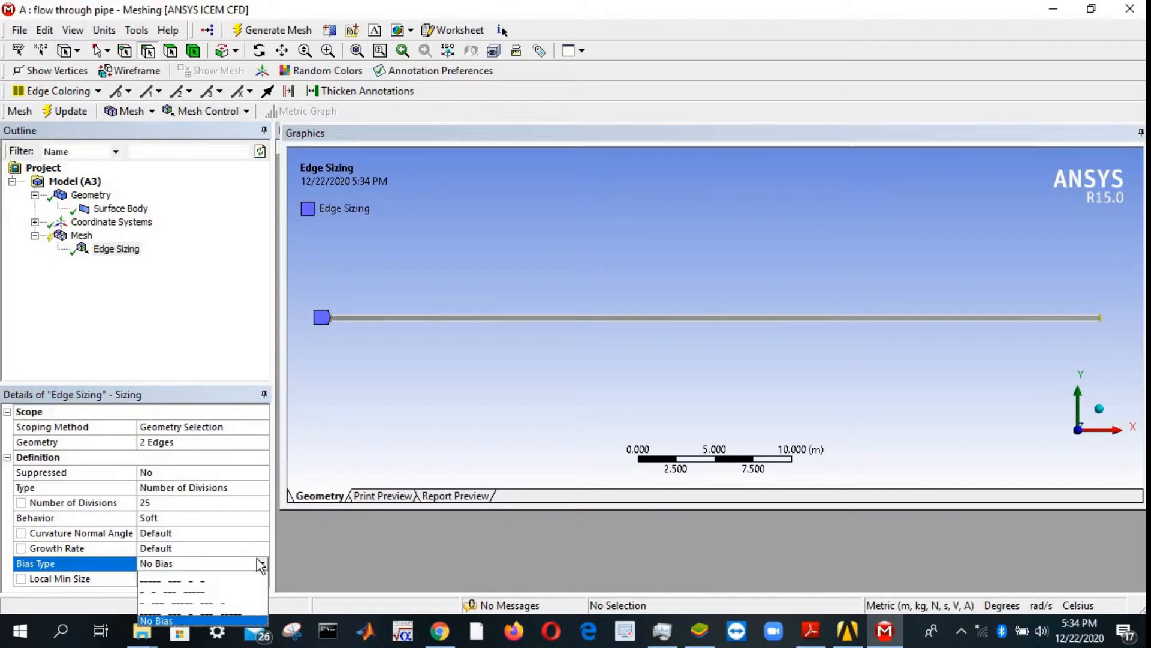
left_click(225, 581)
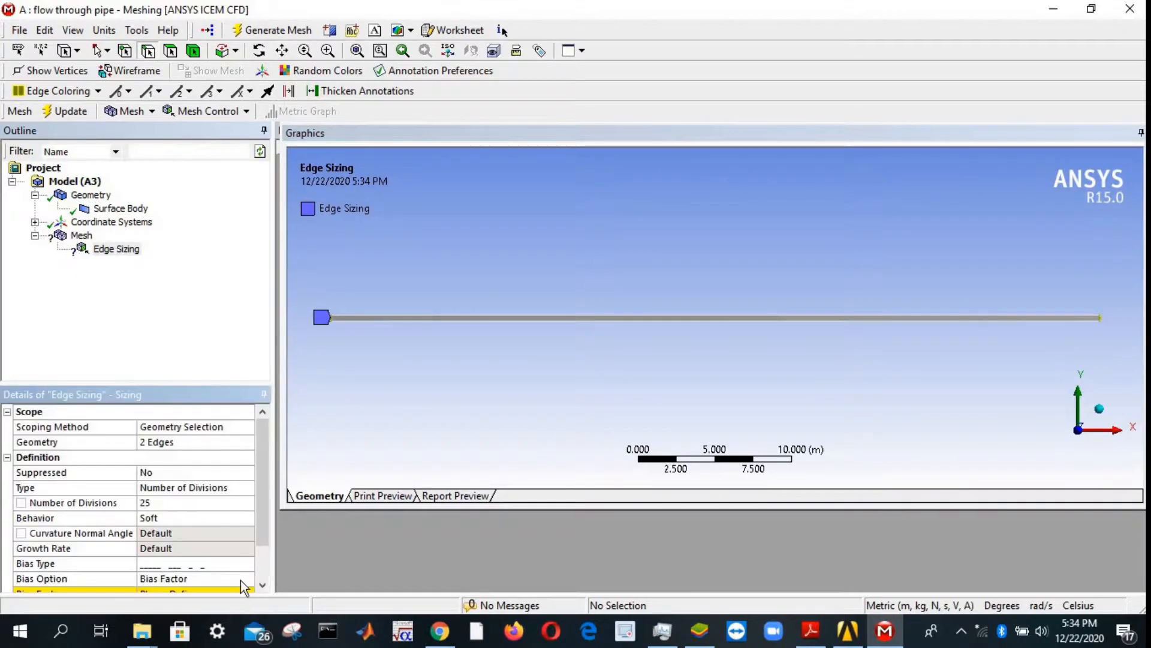
- Set the Edge Sizing's bias factor to 10
left_click(328, 51)
left_click_drag(320, 289, 360, 359)
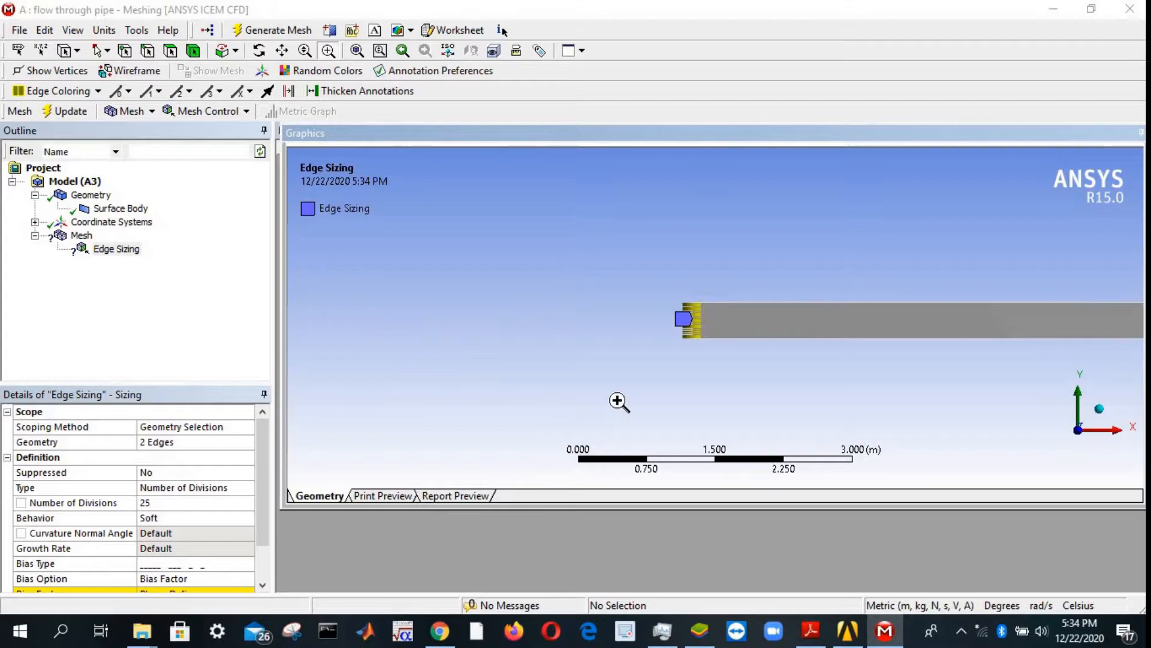
left_click_drag(645, 281, 754, 392)
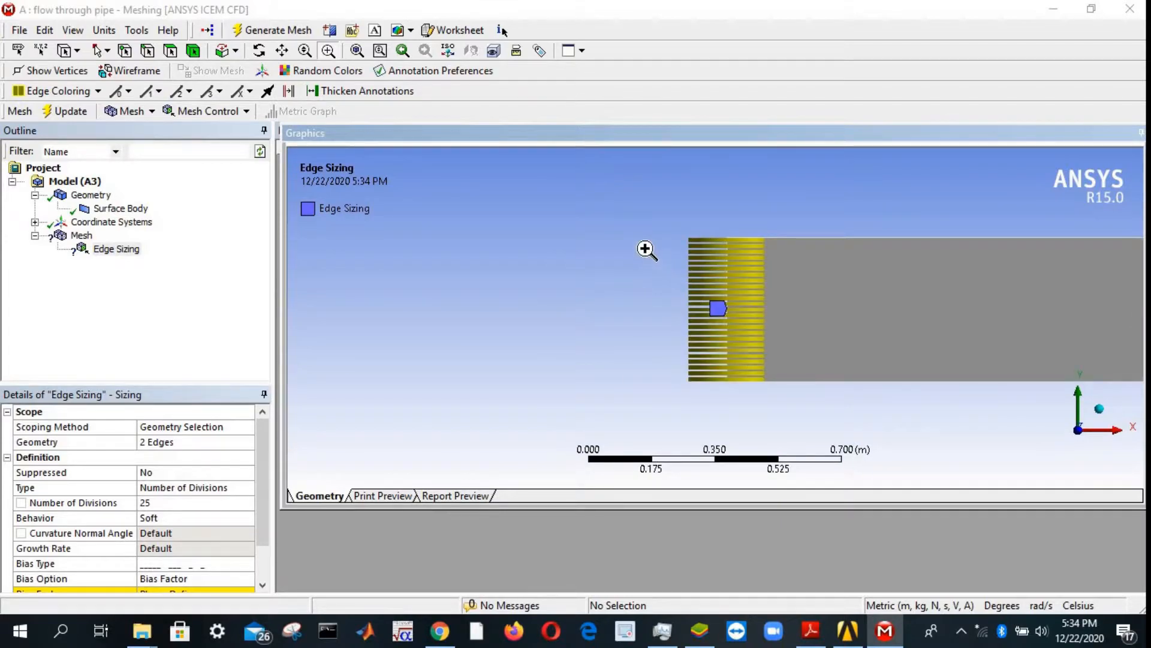
left_click_drag(265, 461, 265, 520)
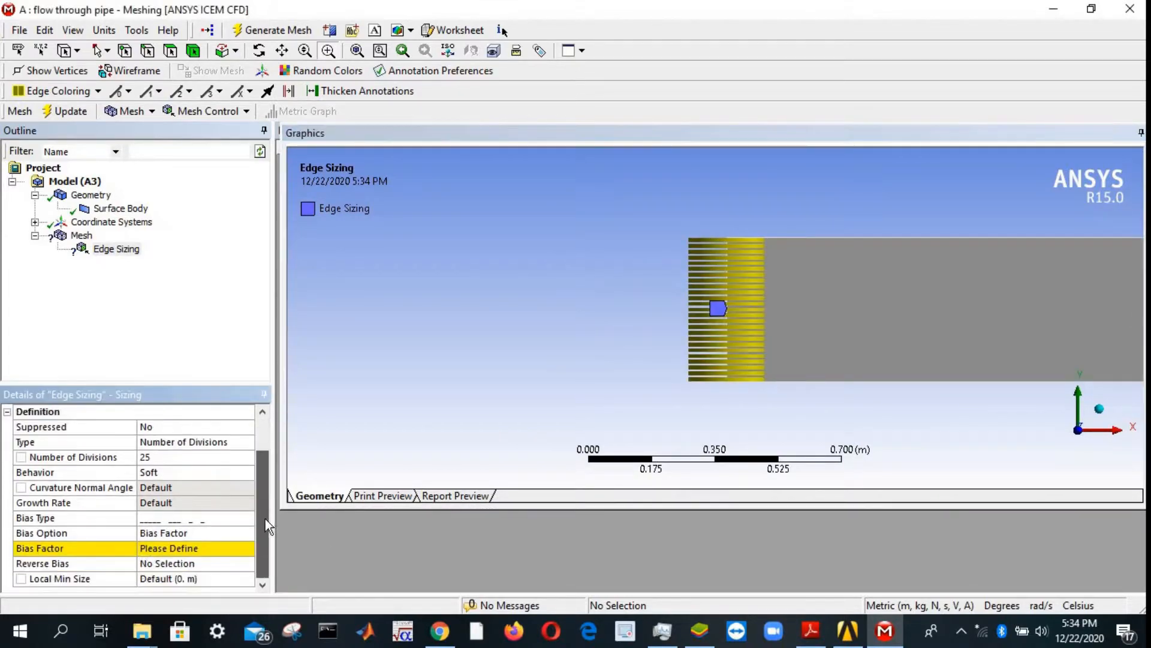
left_click(192, 550)
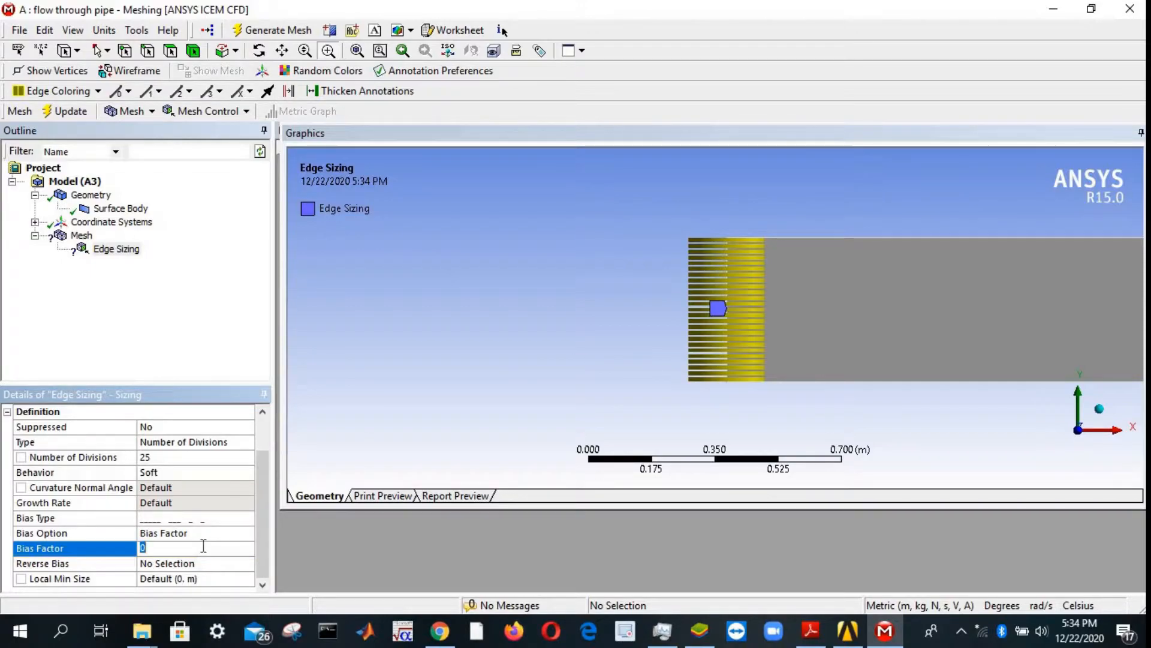
key("Return")
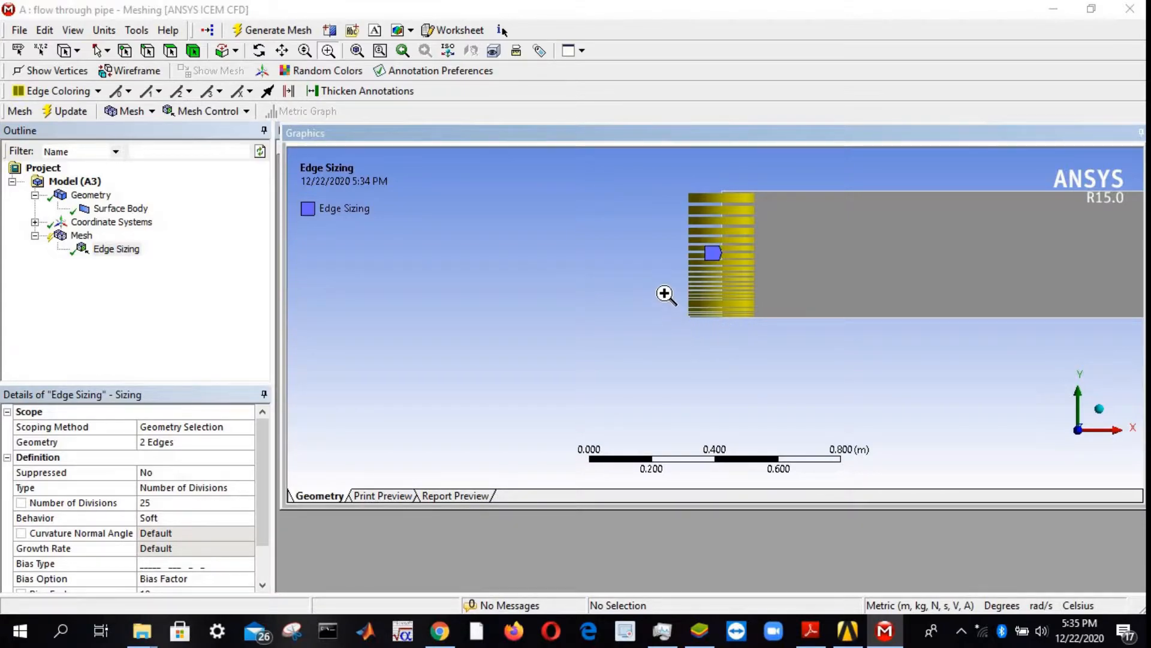
- Examine the biased division spacing at the lower and upper ends of the pipe's origin-end edge
left_click_drag(665, 289, 782, 339)
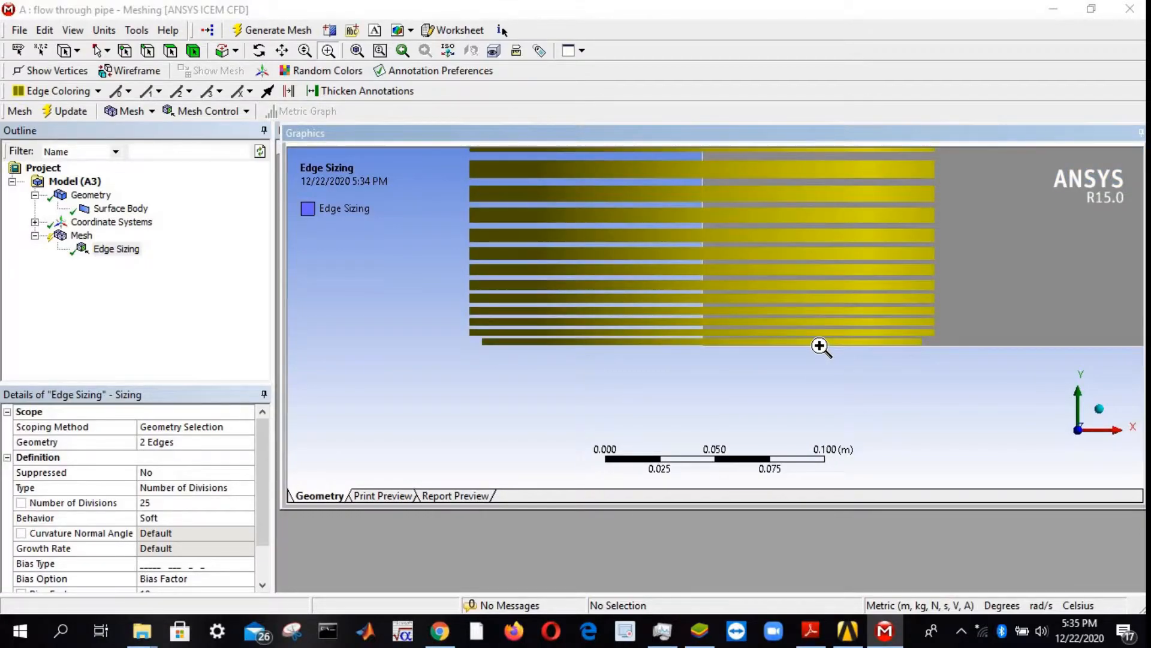
scroll(822, 347, "up", 2)
scroll(823, 347, "down", 4)
scroll(779, 311, "down", 5)
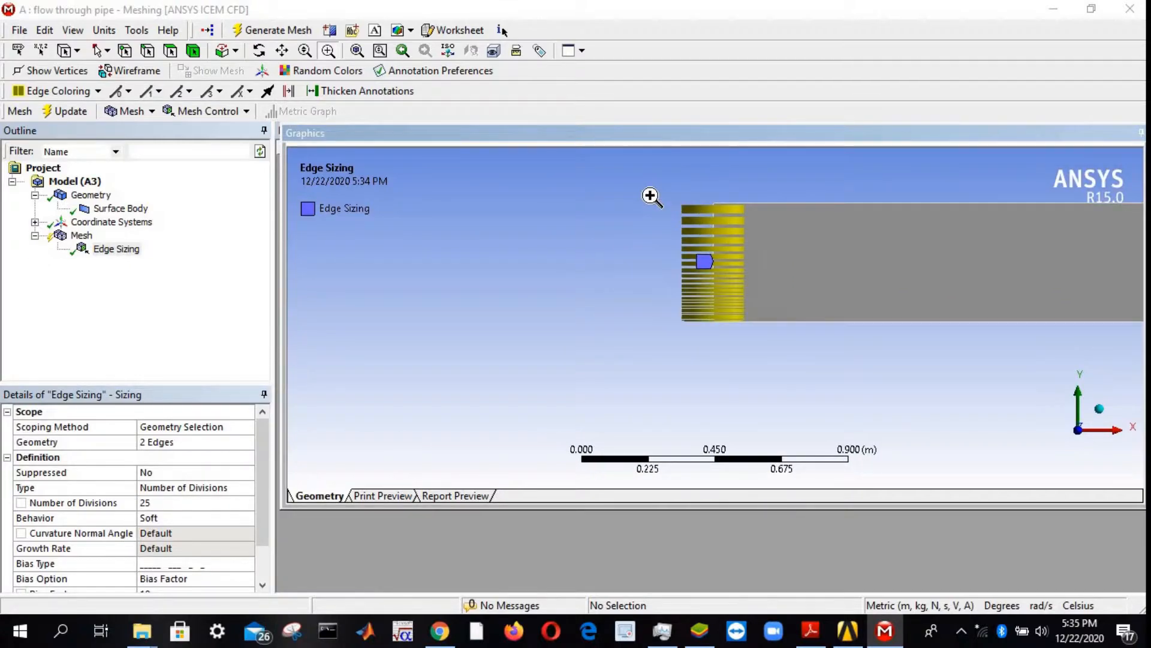
left_click_drag(651, 198, 787, 247)
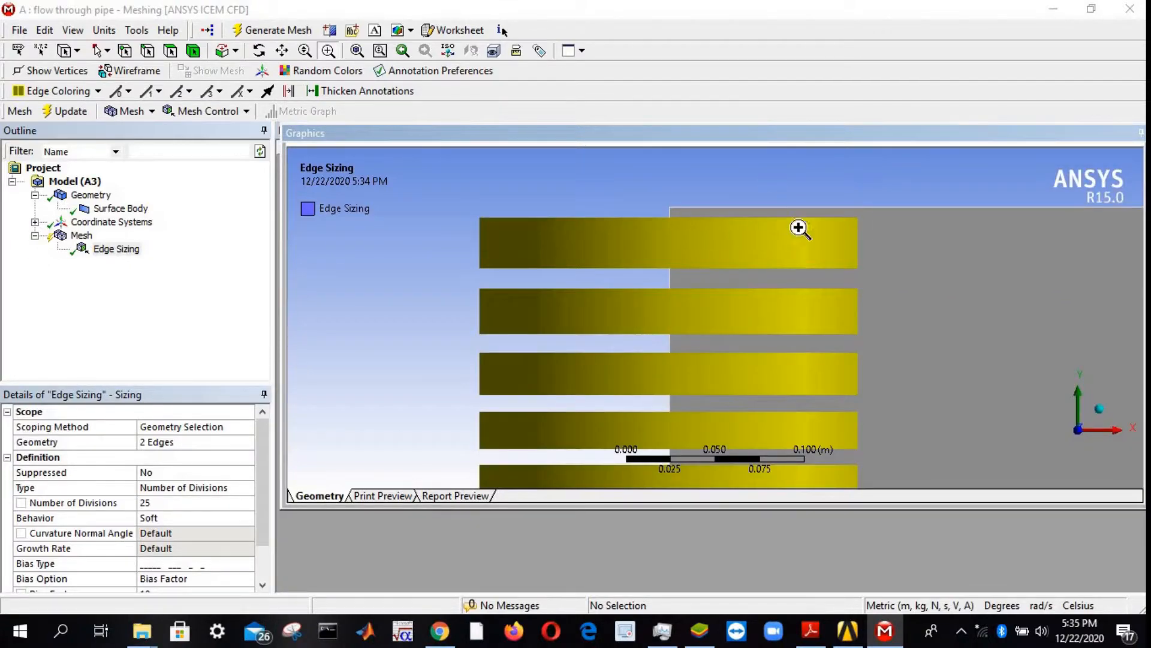
scroll(864, 313, "down", 3)
scroll(833, 321, "down", 5)
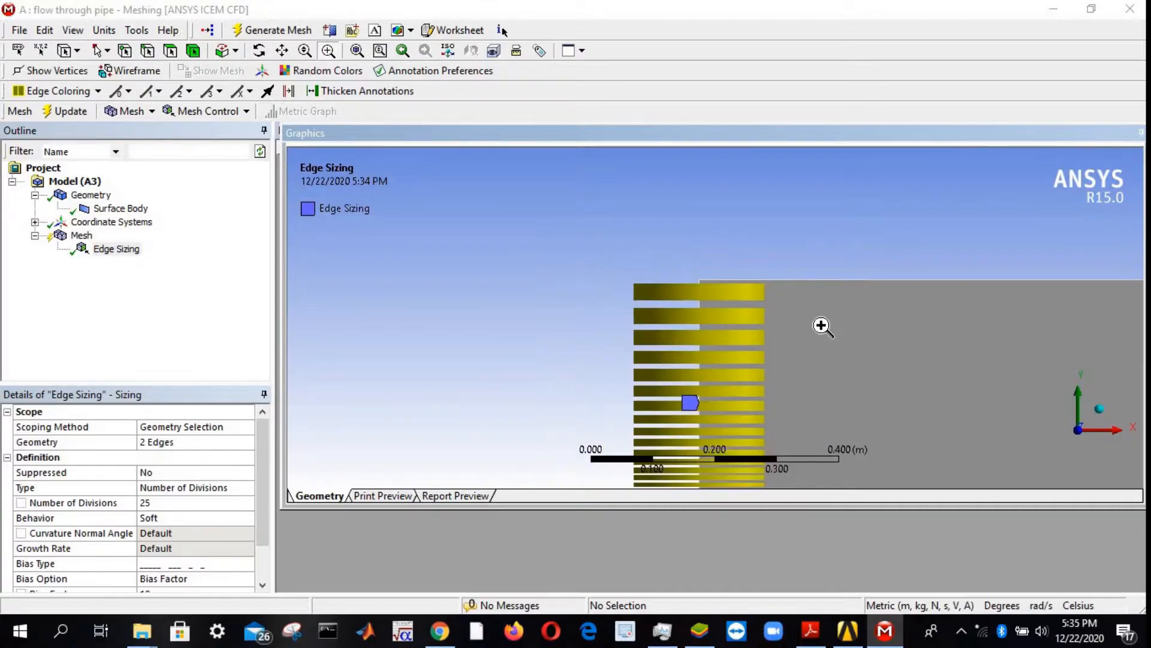
scroll(737, 437, "down", 1)
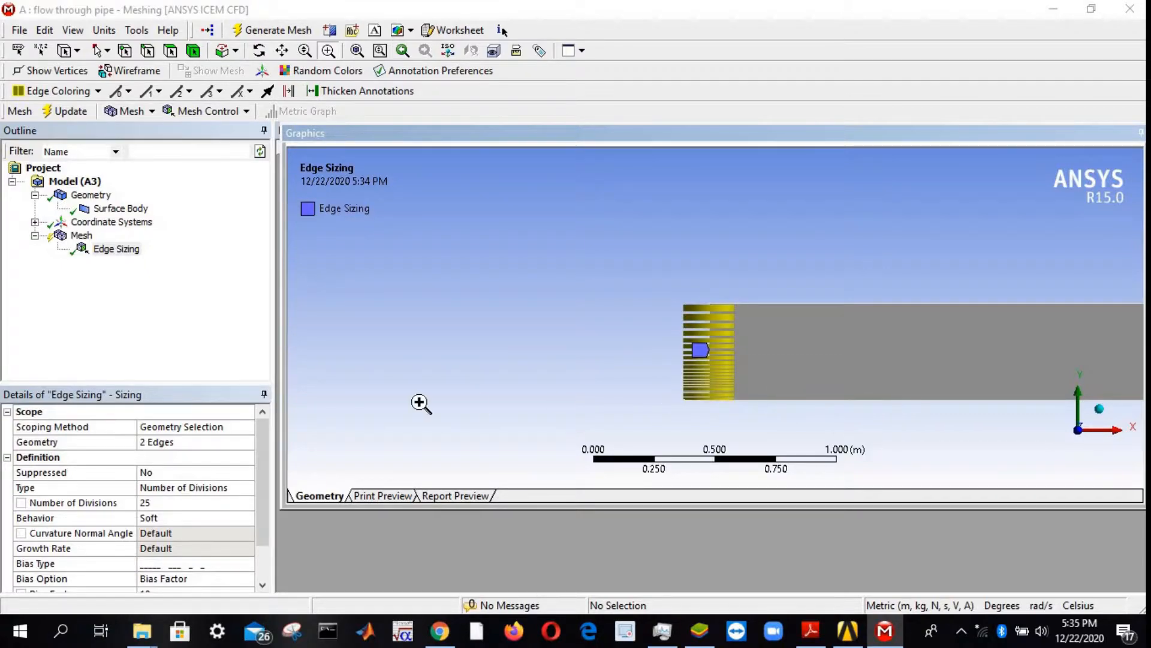
- Change the Edge Sizing's bias type to the pattern whose dashes grow from short to long
left_click(267, 560)
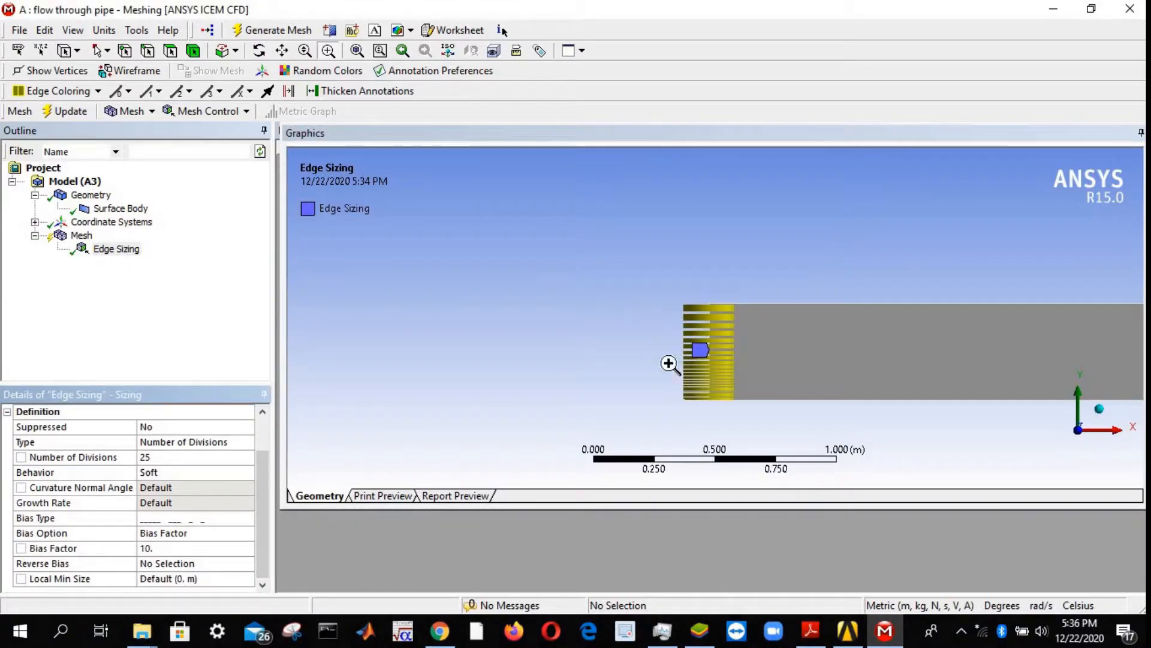
left_click(189, 521)
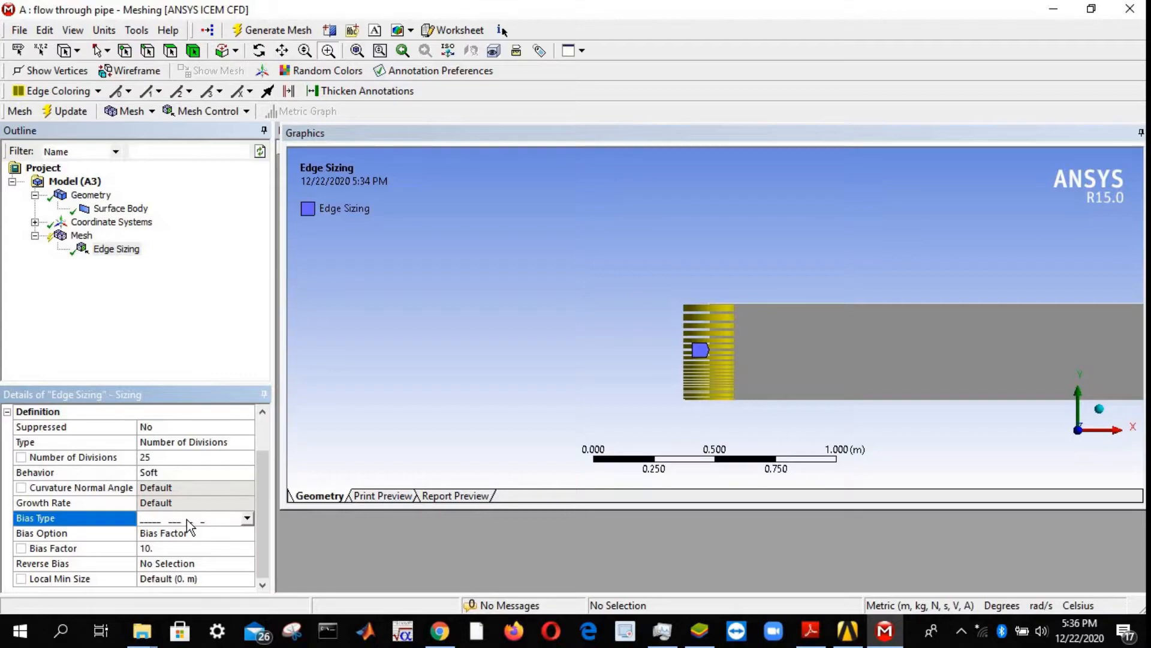
left_click(246, 519)
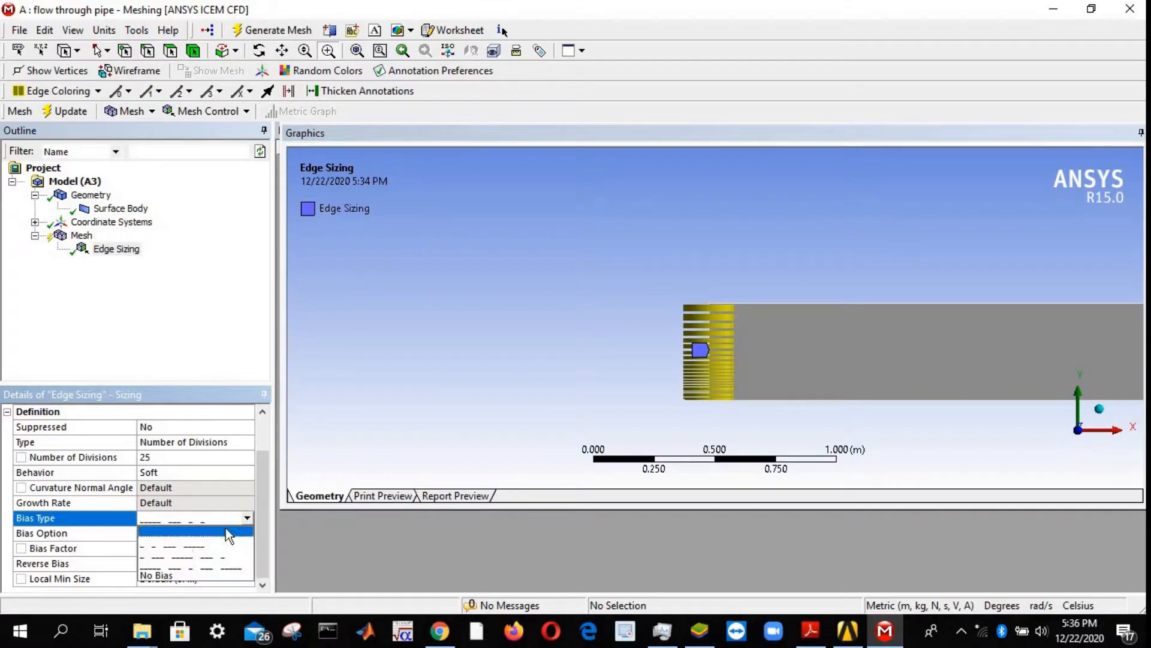
left_click(195, 550)
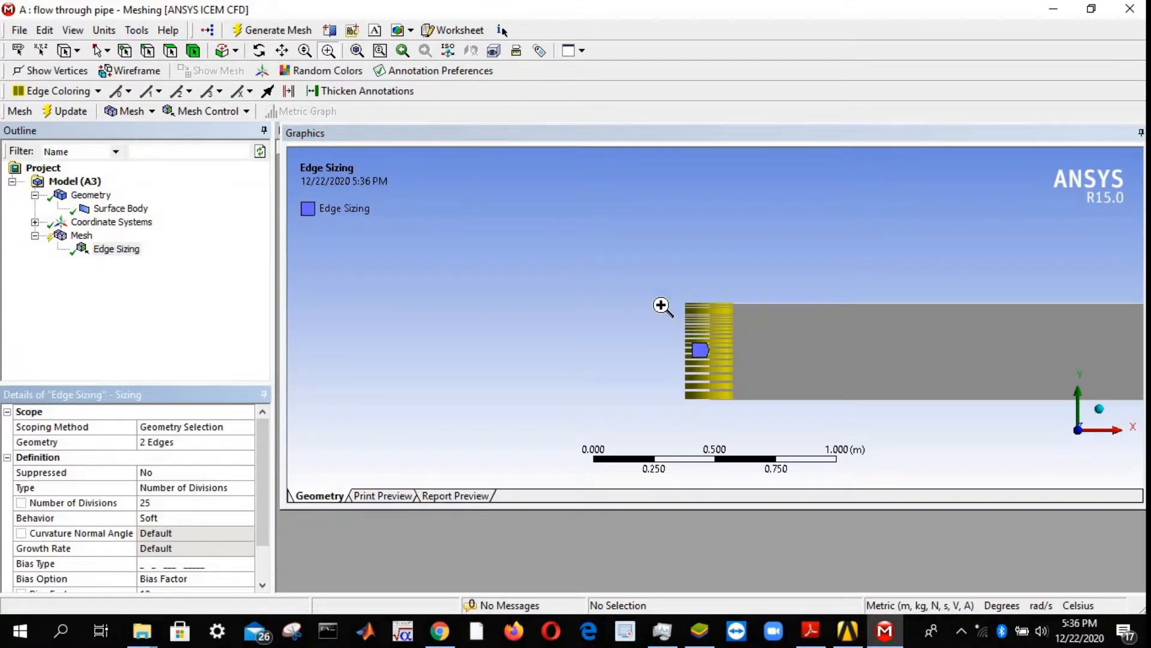
left_click_drag(658, 272, 750, 376)
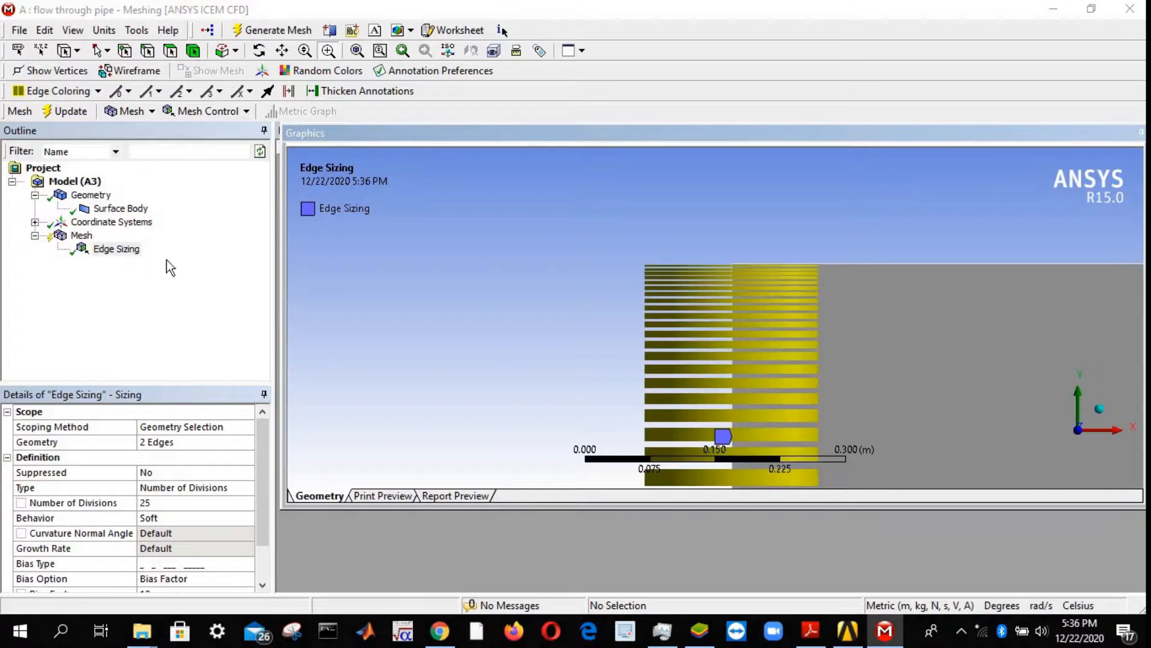
- Reverse the bias on the short vertical edge at the pipe's far end and check its division spacing
left_click(357, 50)
left_click_drag(1083, 293, 1132, 373)
left_click_drag(689, 226, 734, 339)
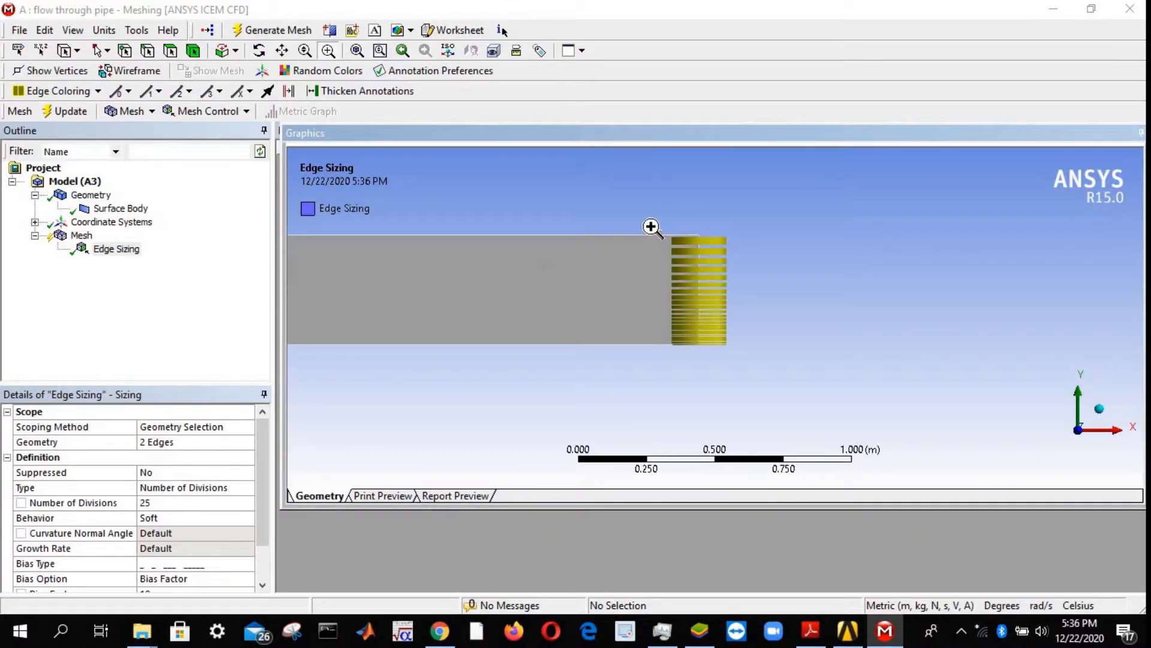
left_click_drag(650, 227, 768, 387)
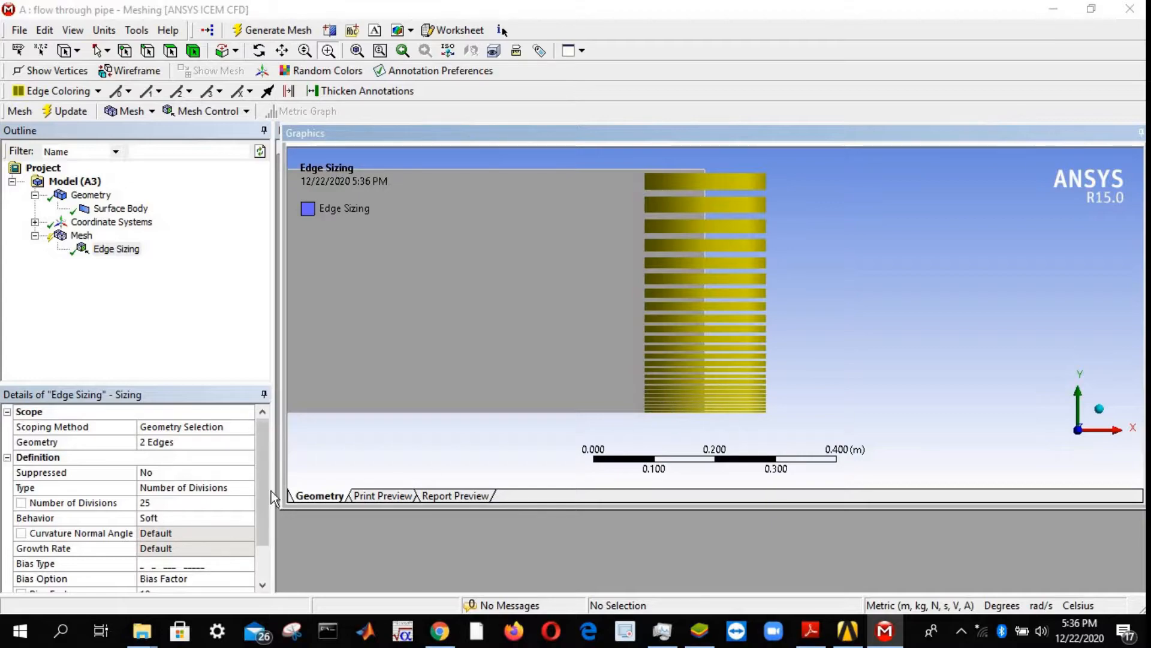
scroll(266, 525, "down", 1)
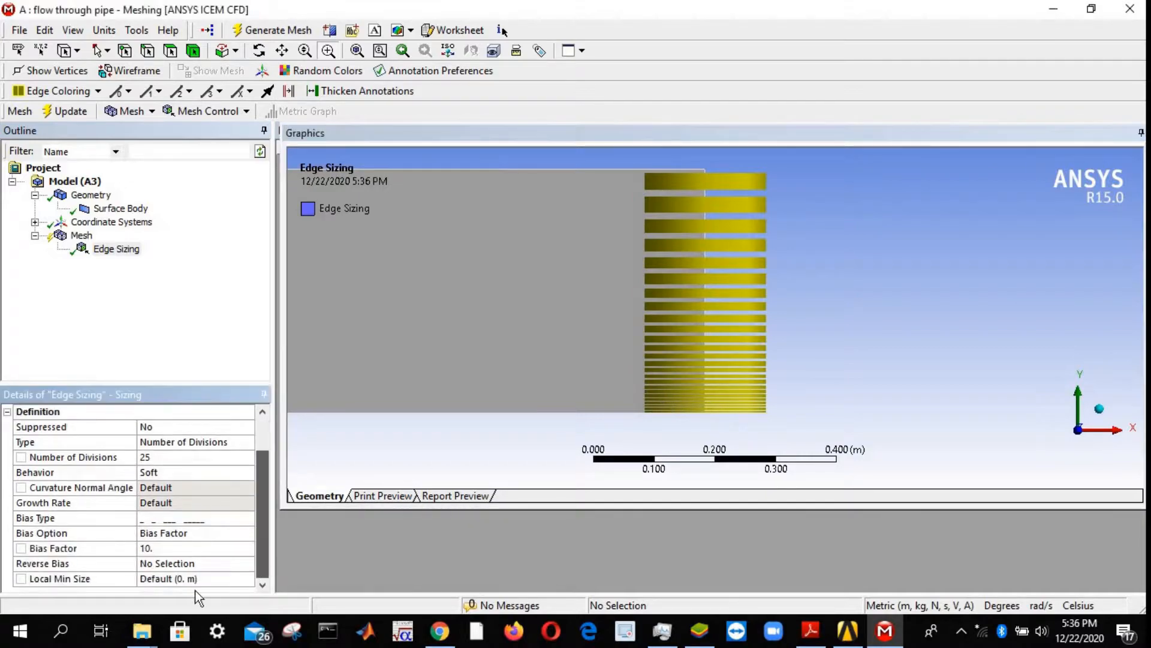
left_click(166, 565)
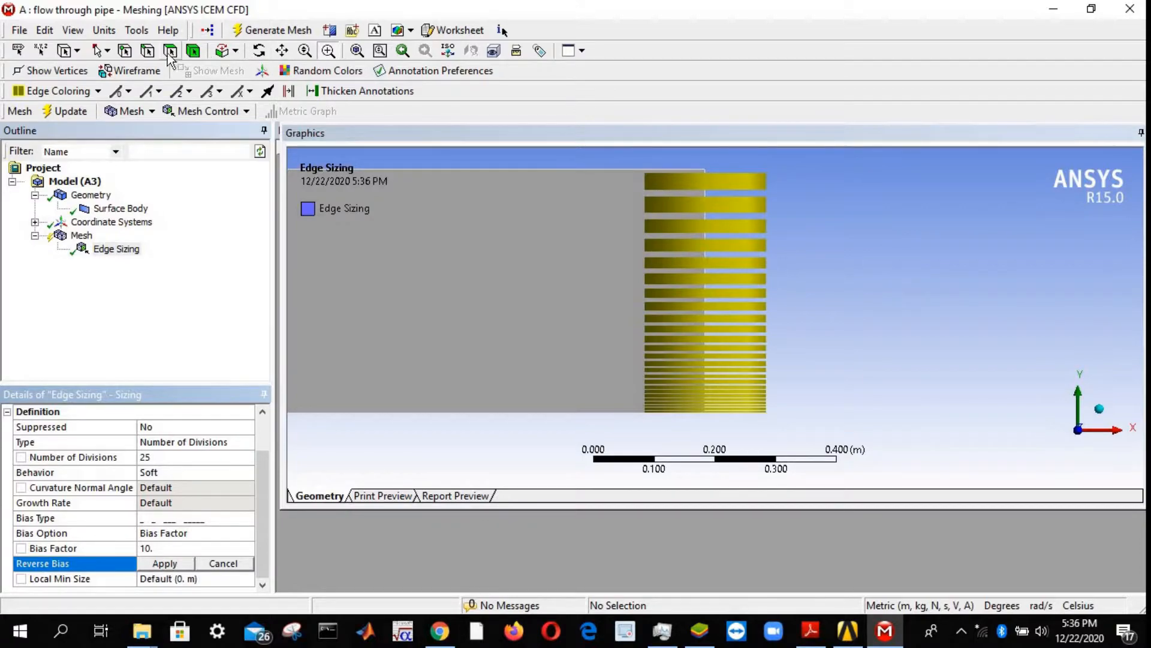
left_click(705, 357)
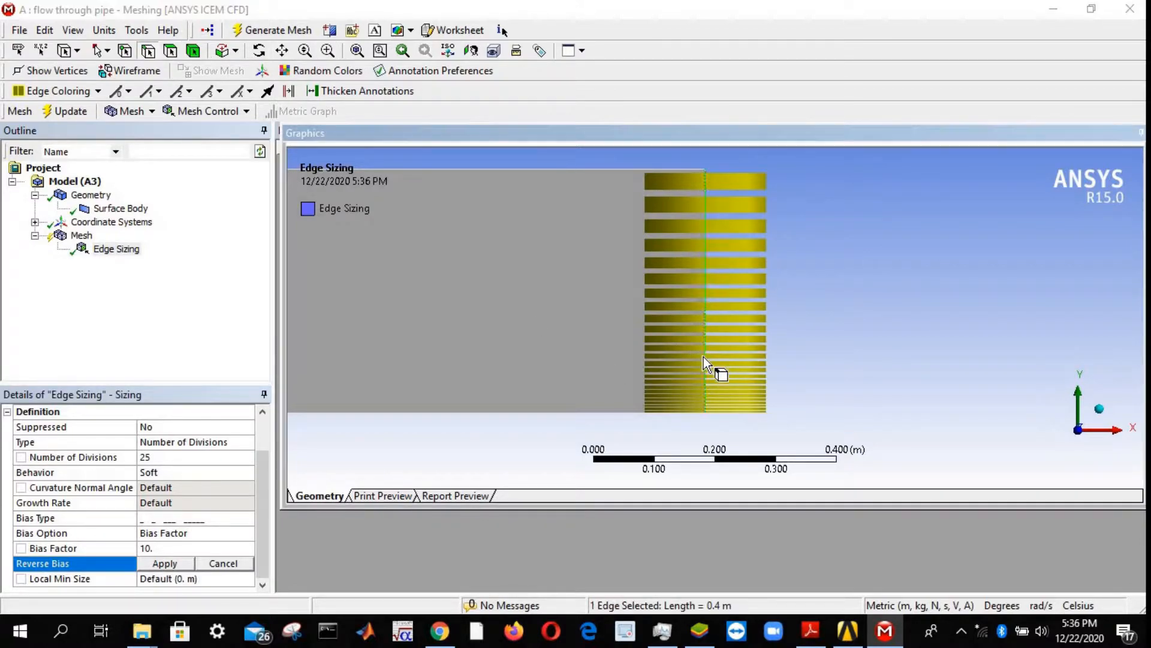
left_click(174, 561)
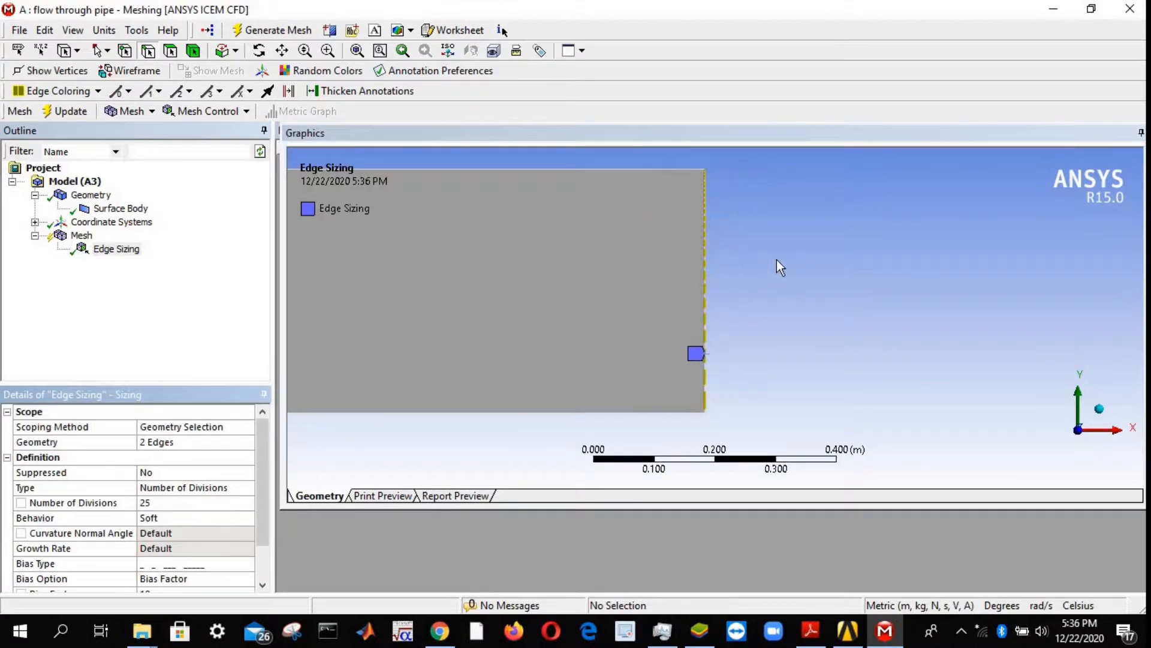
left_click(328, 51)
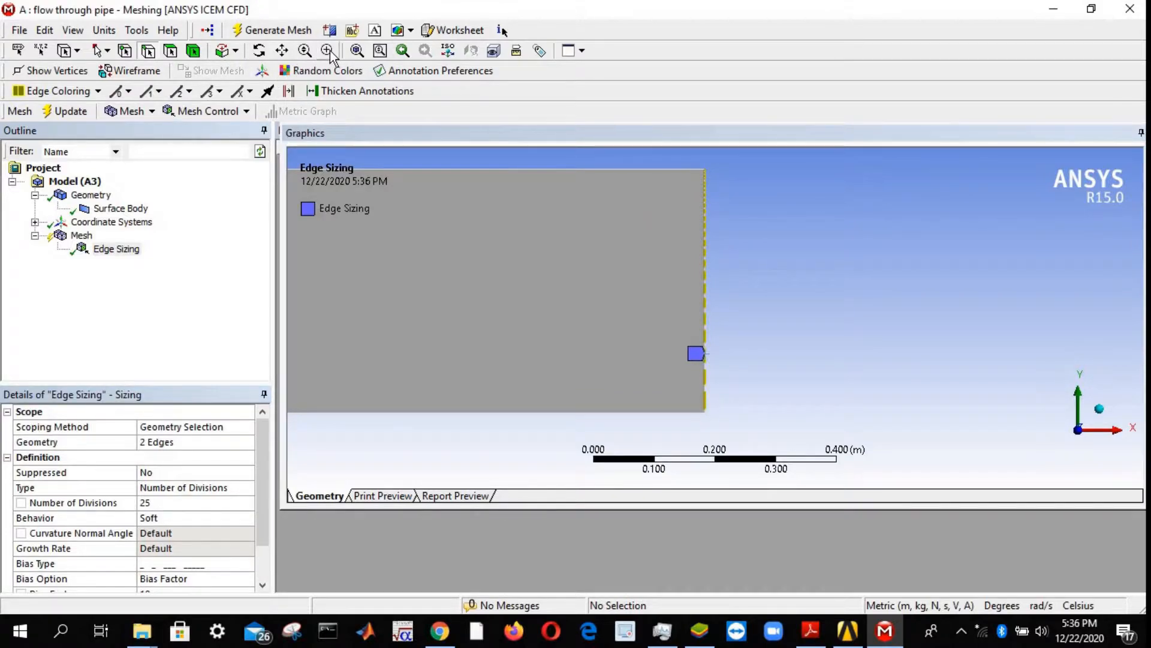
left_click_drag(688, 159, 724, 215)
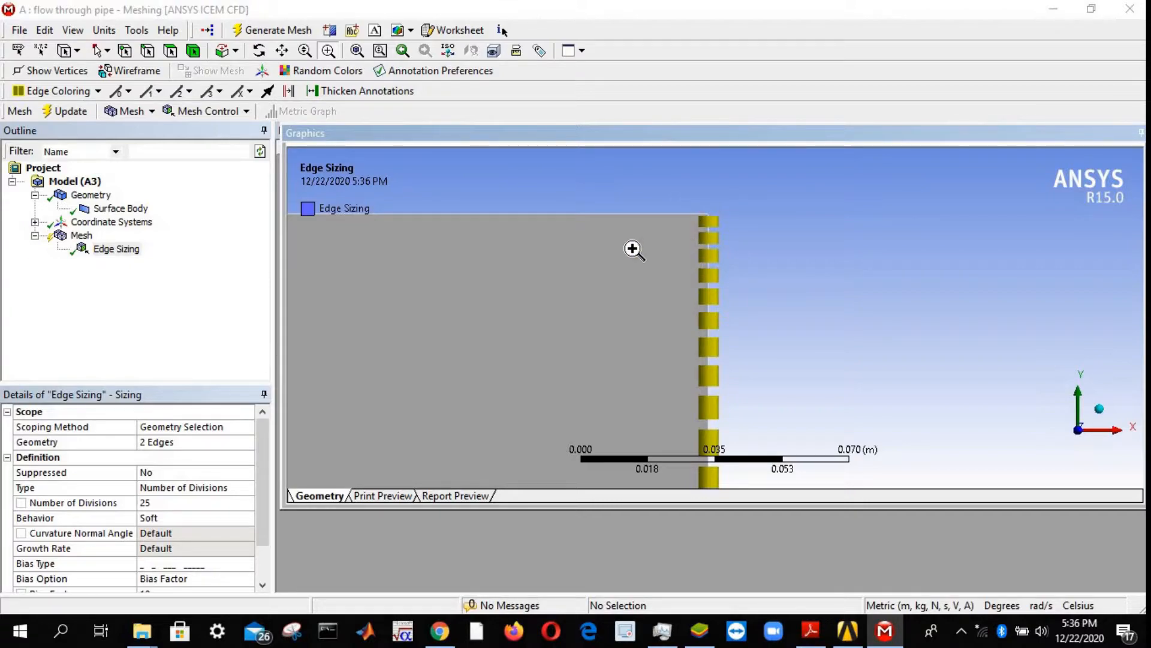
- Insert a second Sizing control under Mesh
left_click(358, 51)
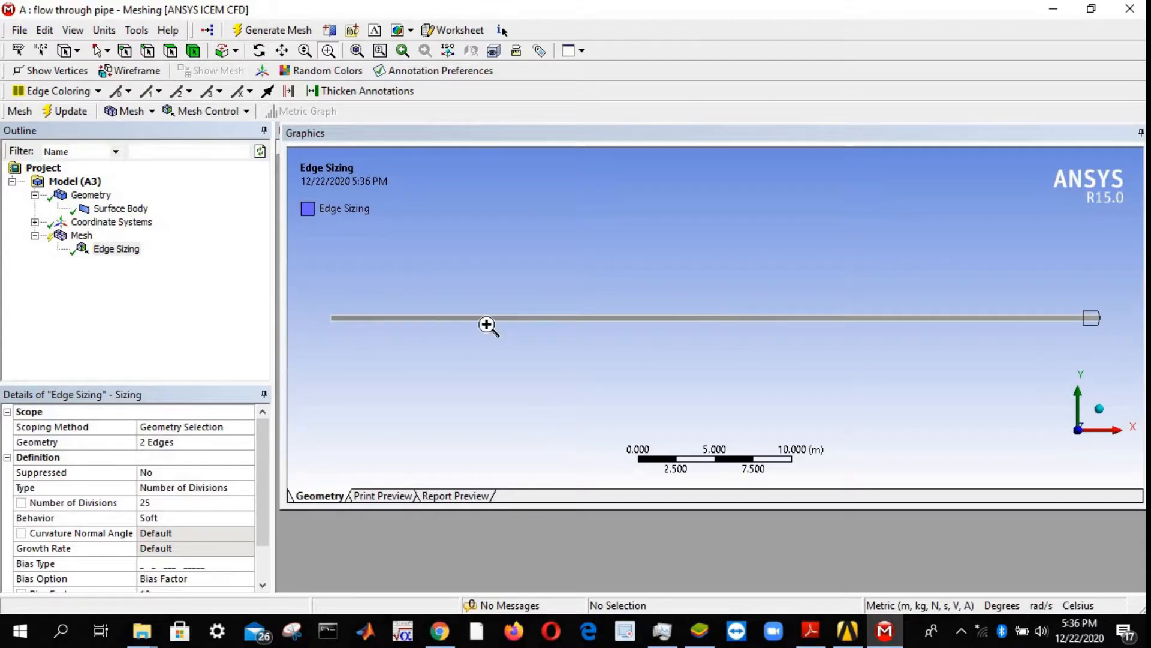
left_click_drag(507, 363, 508, 363)
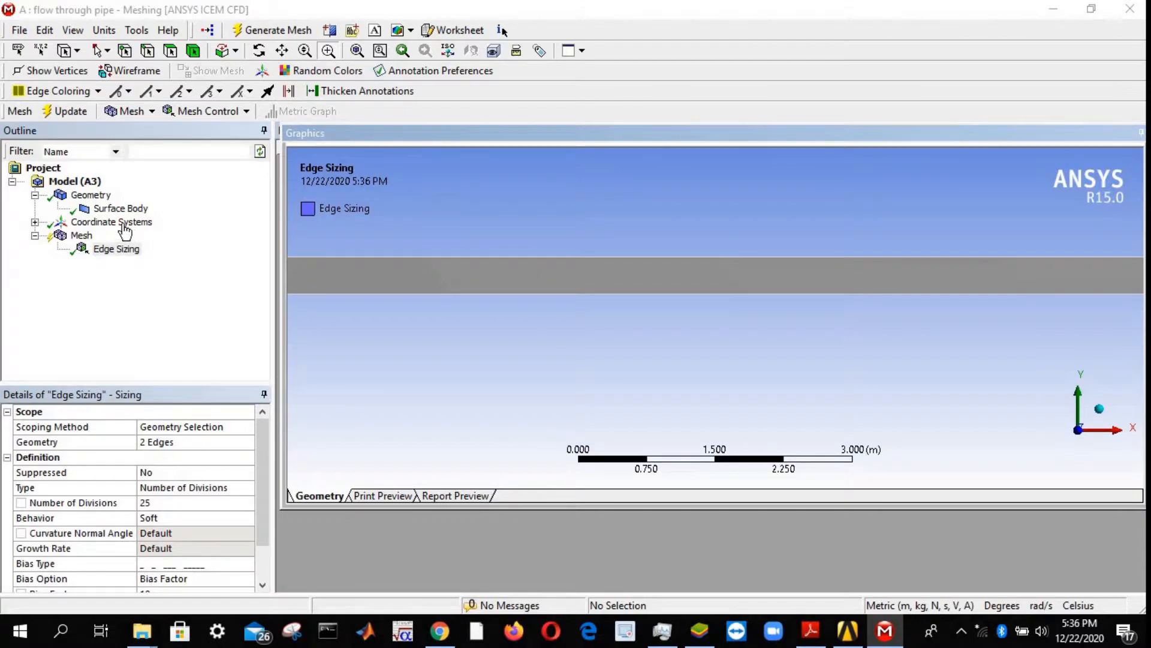
left_click(82, 236)
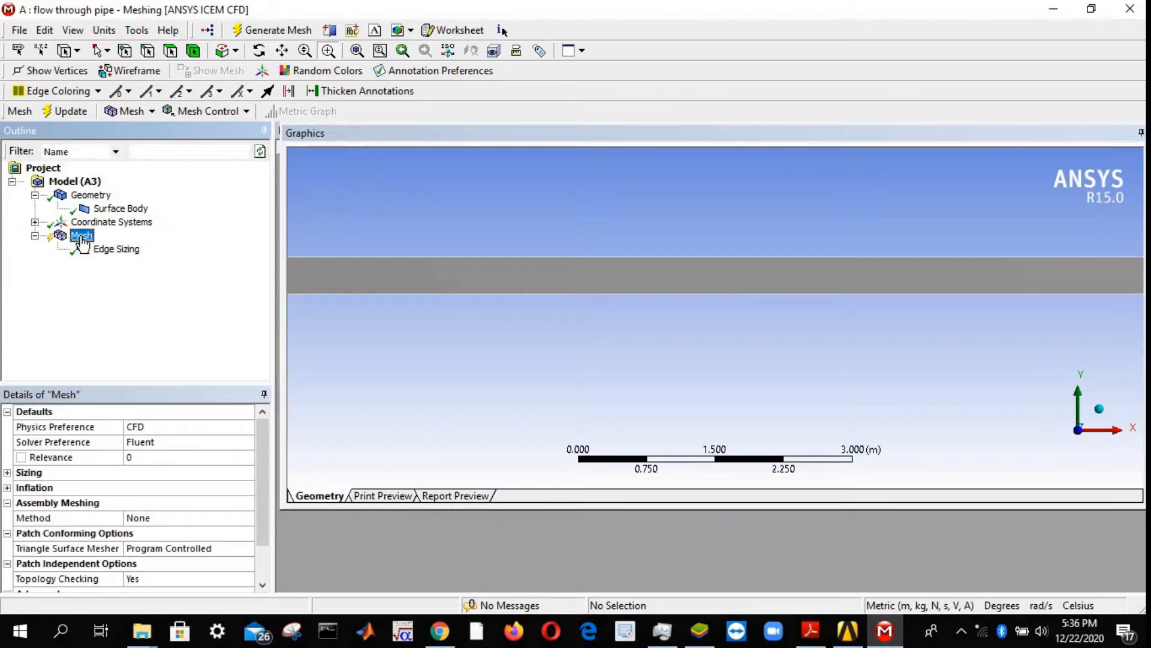
right_click(81, 239)
mouse_move(126, 247)
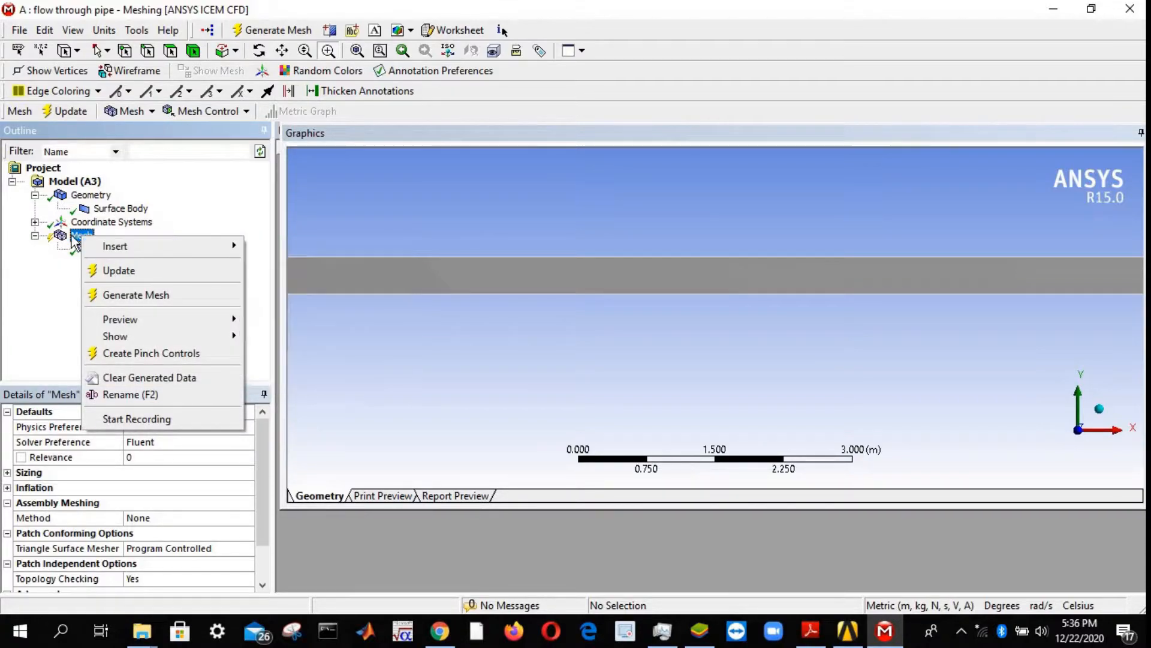
mouse_move(196, 249)
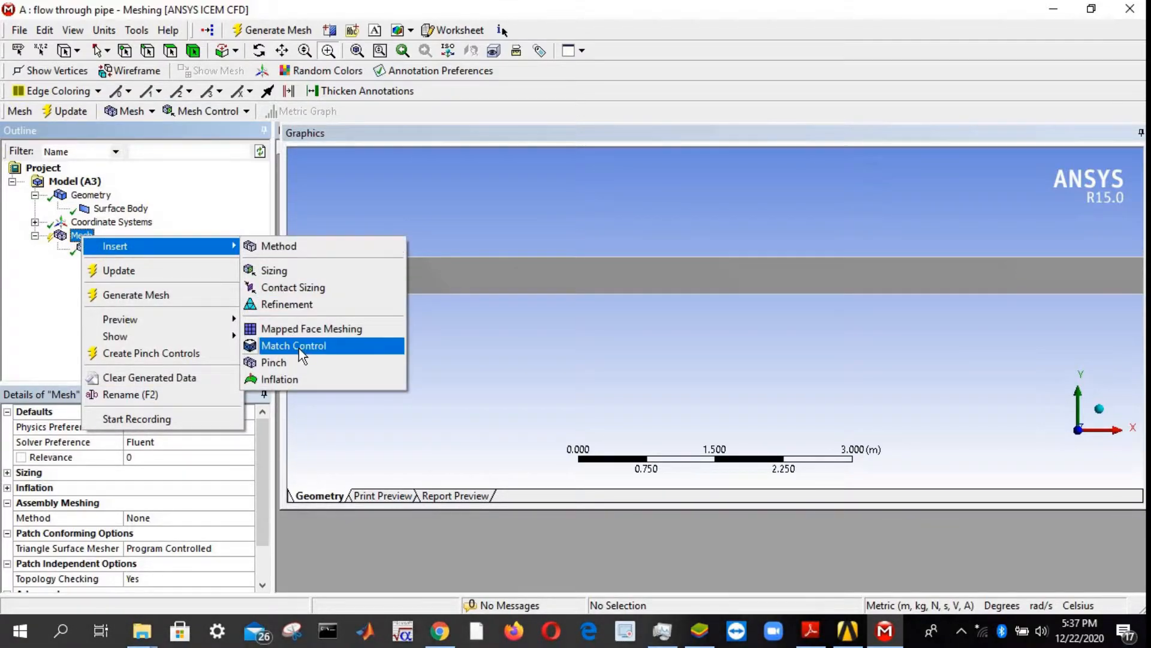
left_click(278, 270)
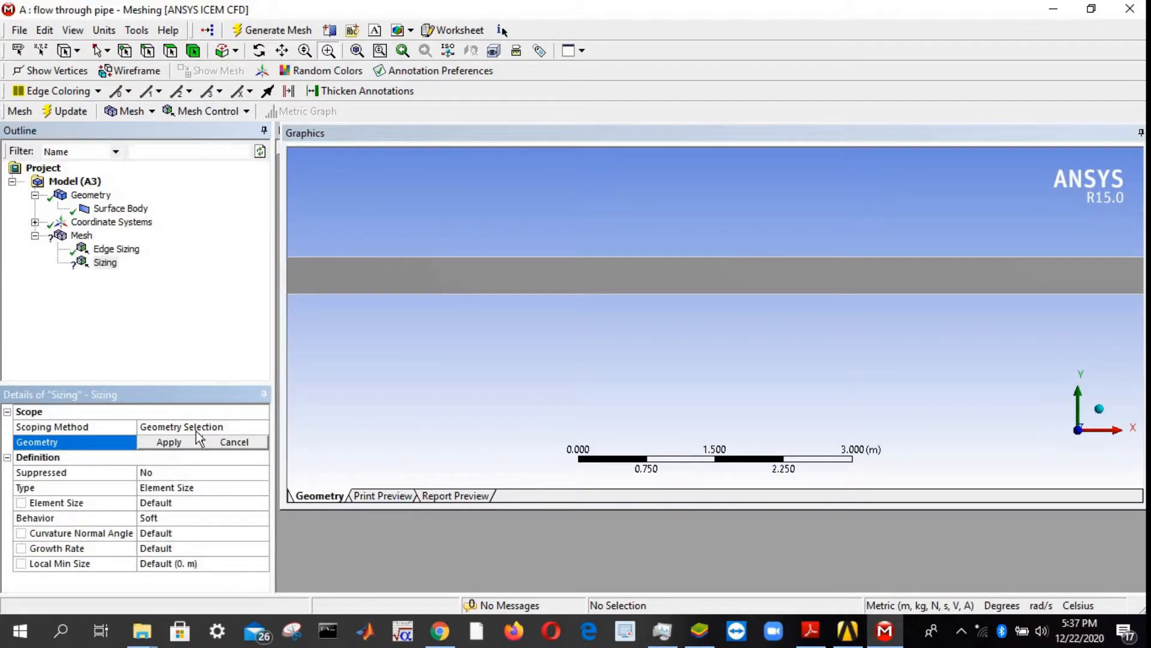
- Scope the new Sizing control to the pipe's two long horizontal edges
left_click(145, 51)
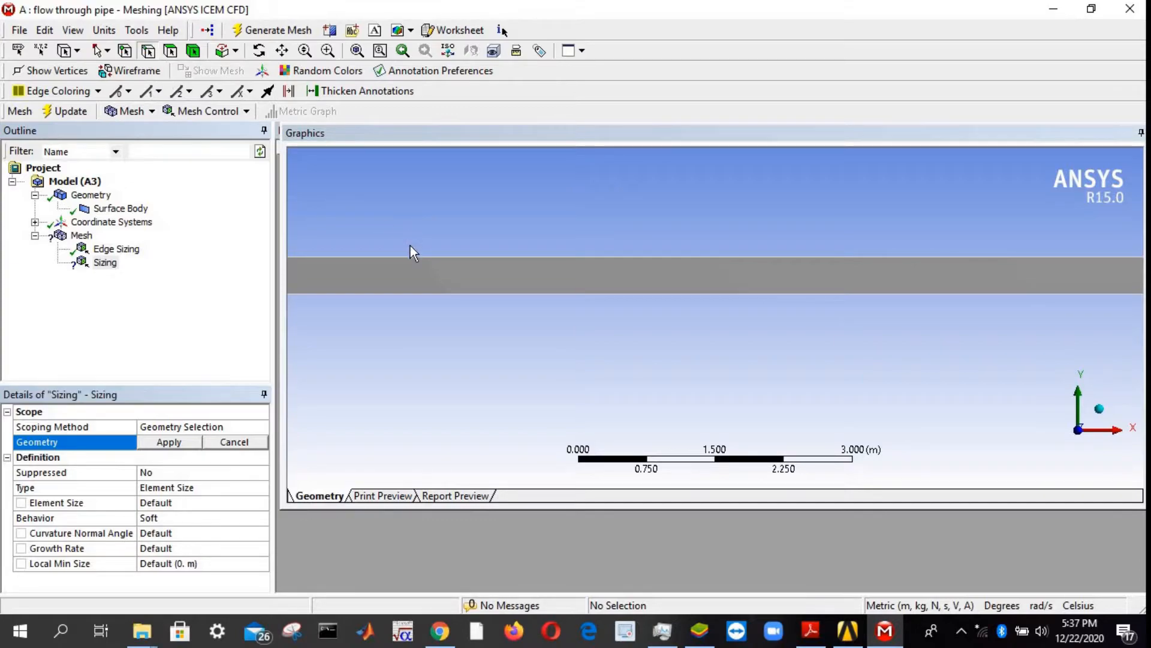
left_click(411, 256)
left_click(409, 294, "ctrl")
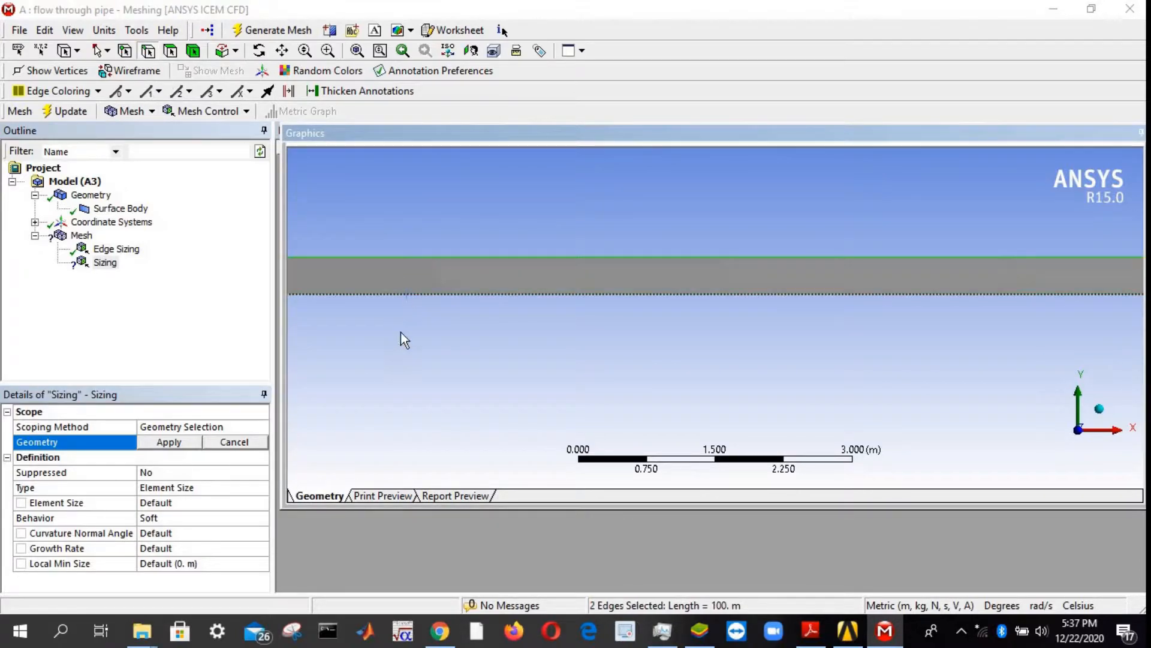
left_click(154, 444)
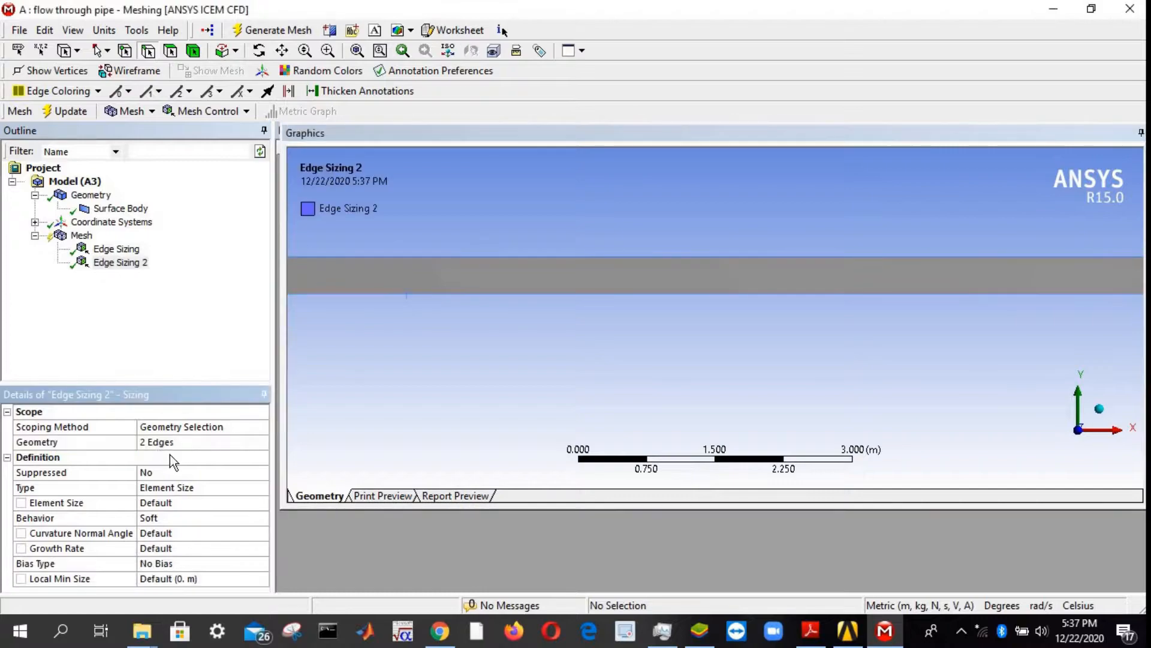
- Define Edge Sizing 2 by Number of Divisions, trying 100 divisions and settling on 200
double_click(196, 484)
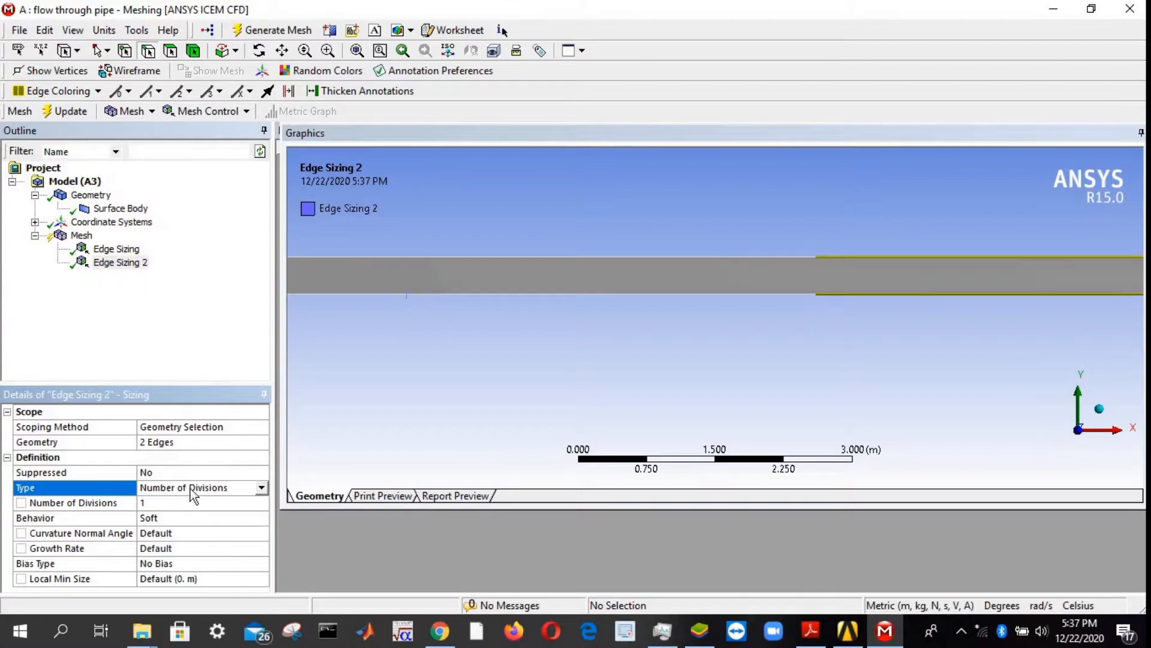
left_click(161, 501)
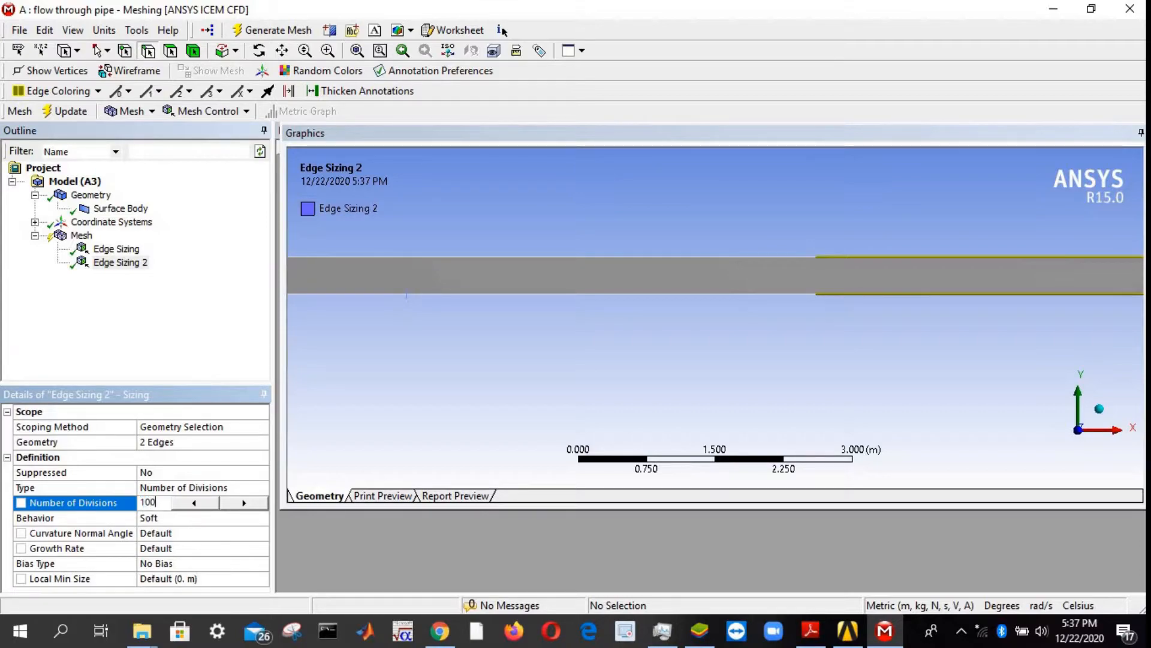
type("100")
key("Return")
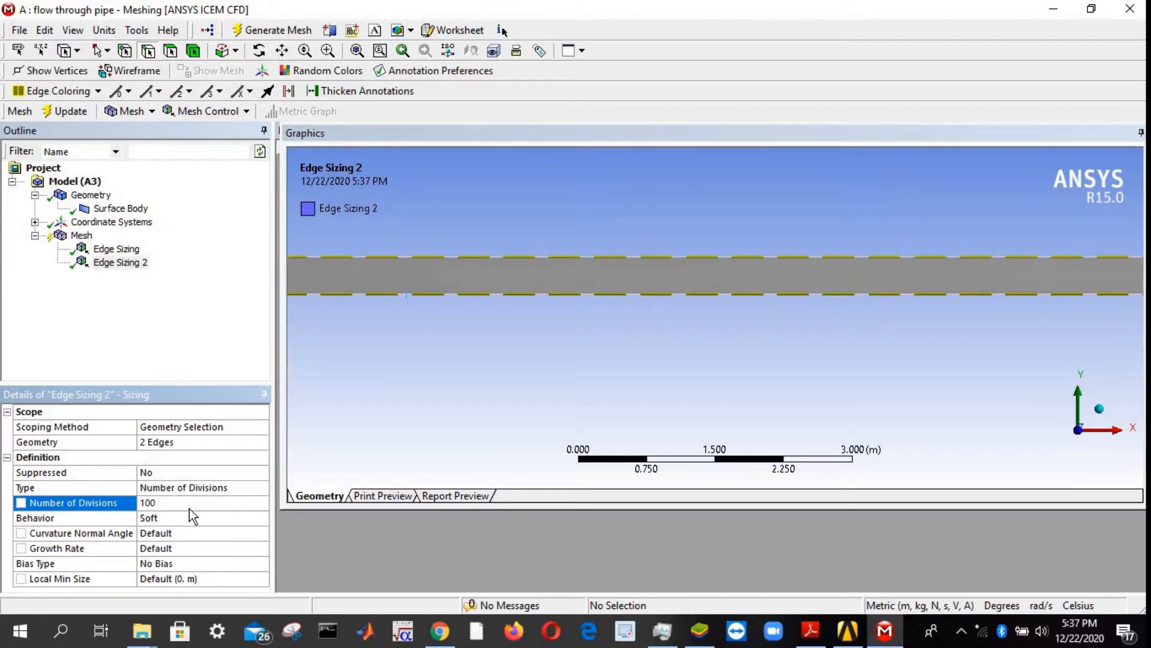
left_click(163, 503)
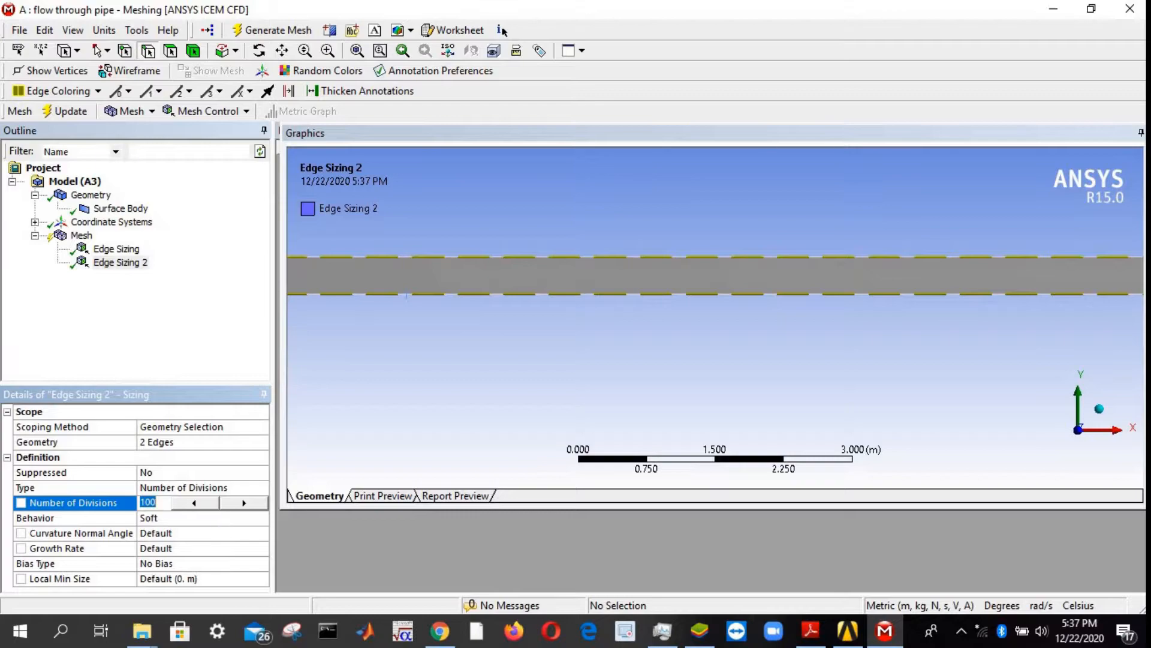
type("200")
key("Return")
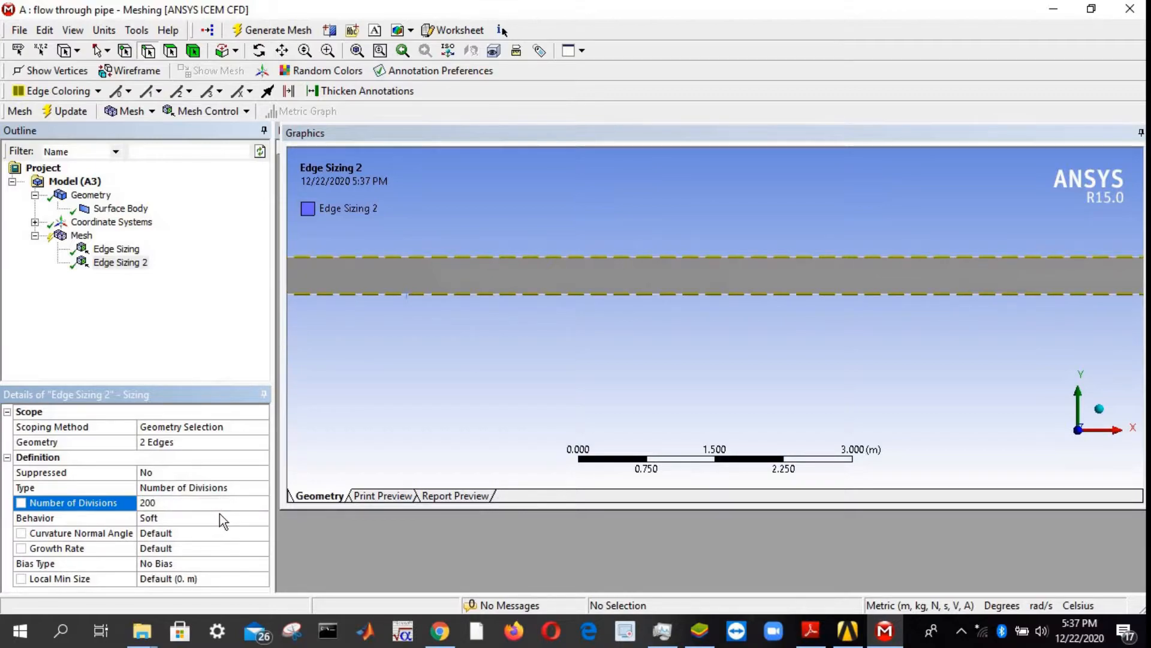
- Check the division spacing at the pipe's origin end and set Edge Sizing 2's behavior to Hard
left_click(357, 50)
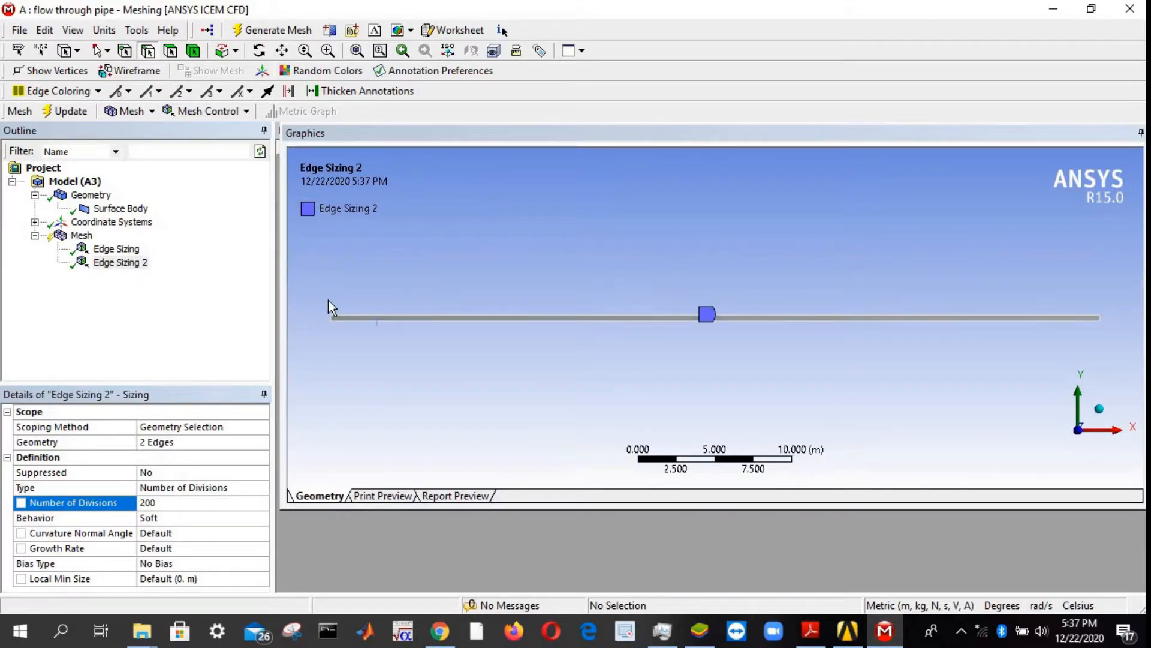
left_click(329, 51)
left_click_drag(373, 302, 344, 288)
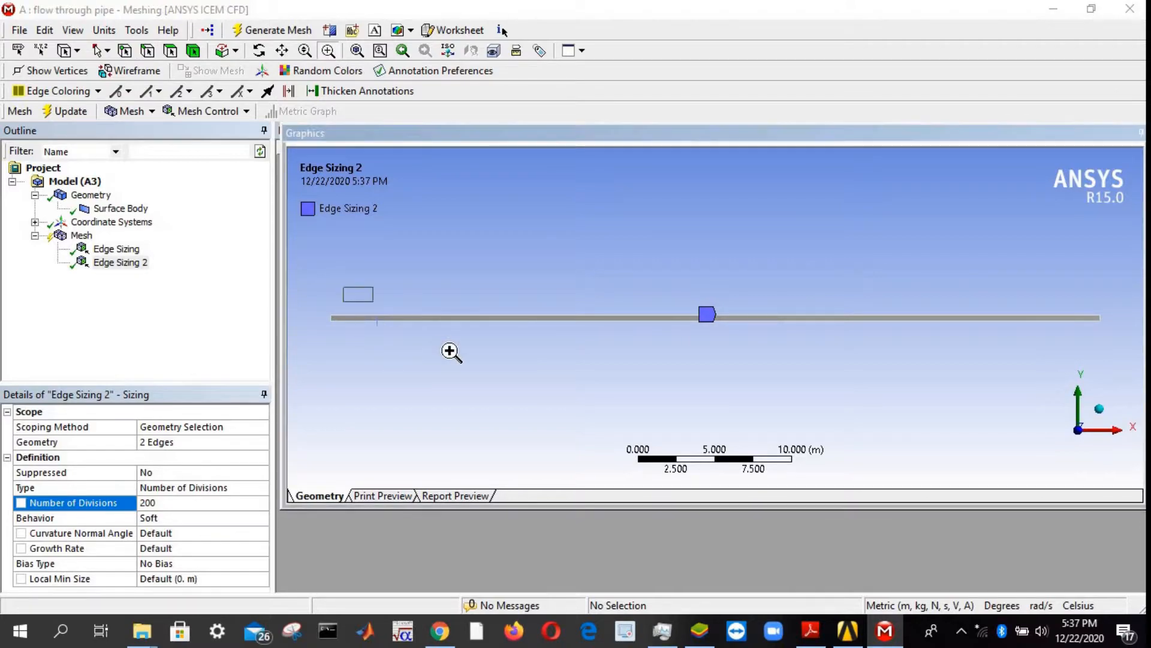
left_click_drag(397, 246, 517, 368)
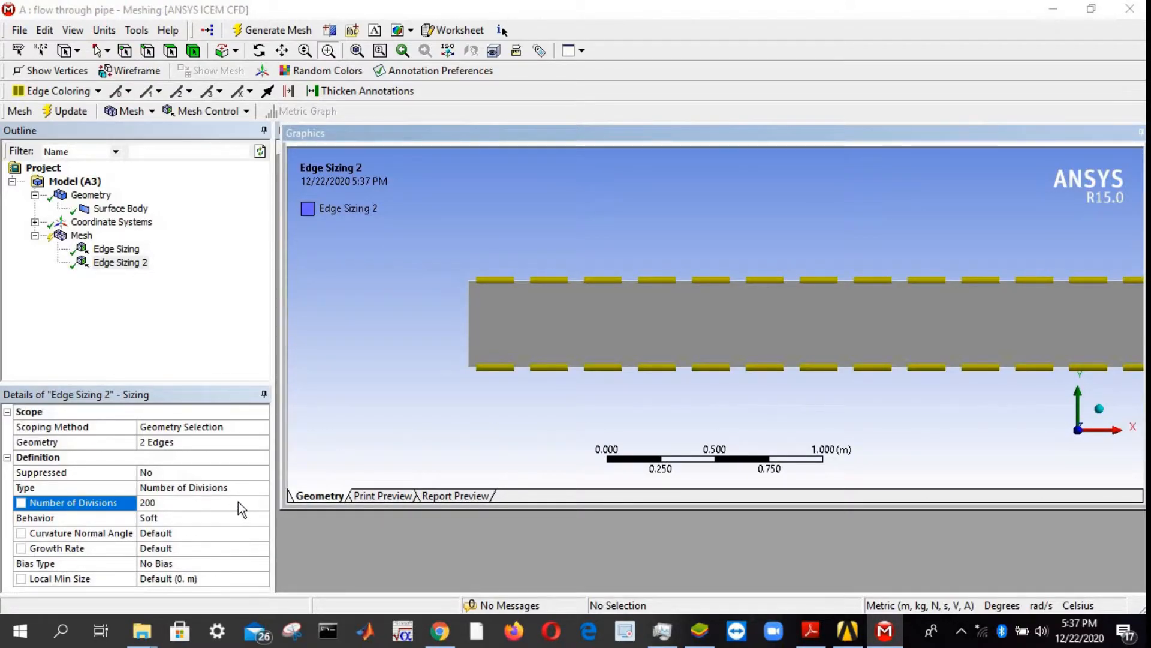
left_click(160, 519)
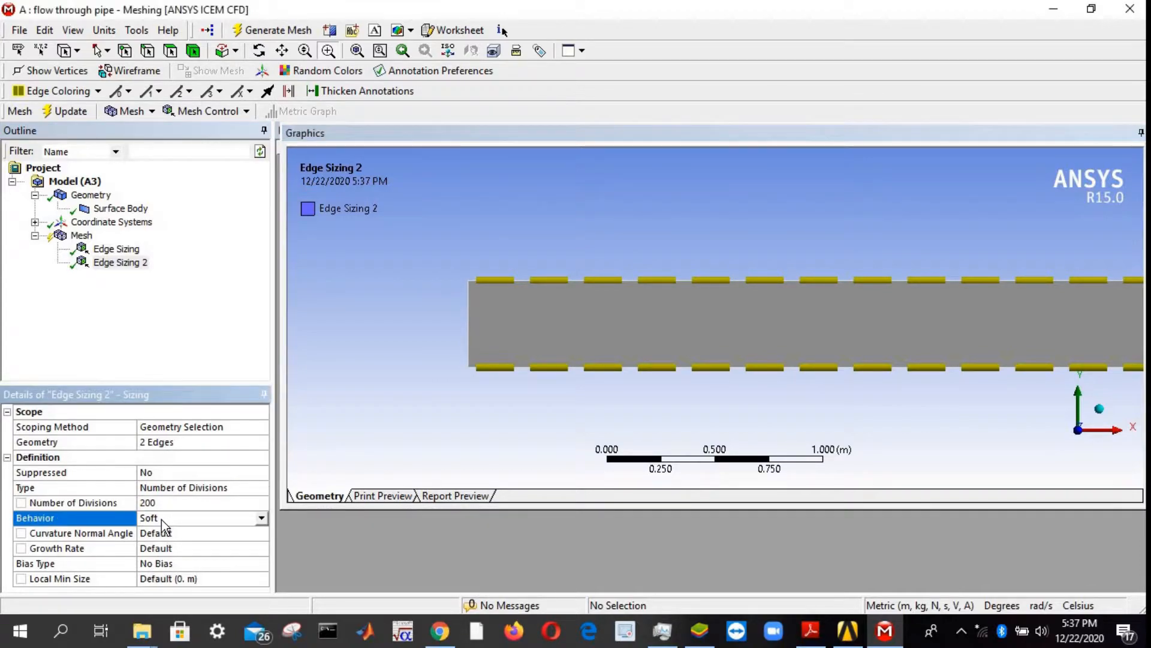
double_click(161, 520)
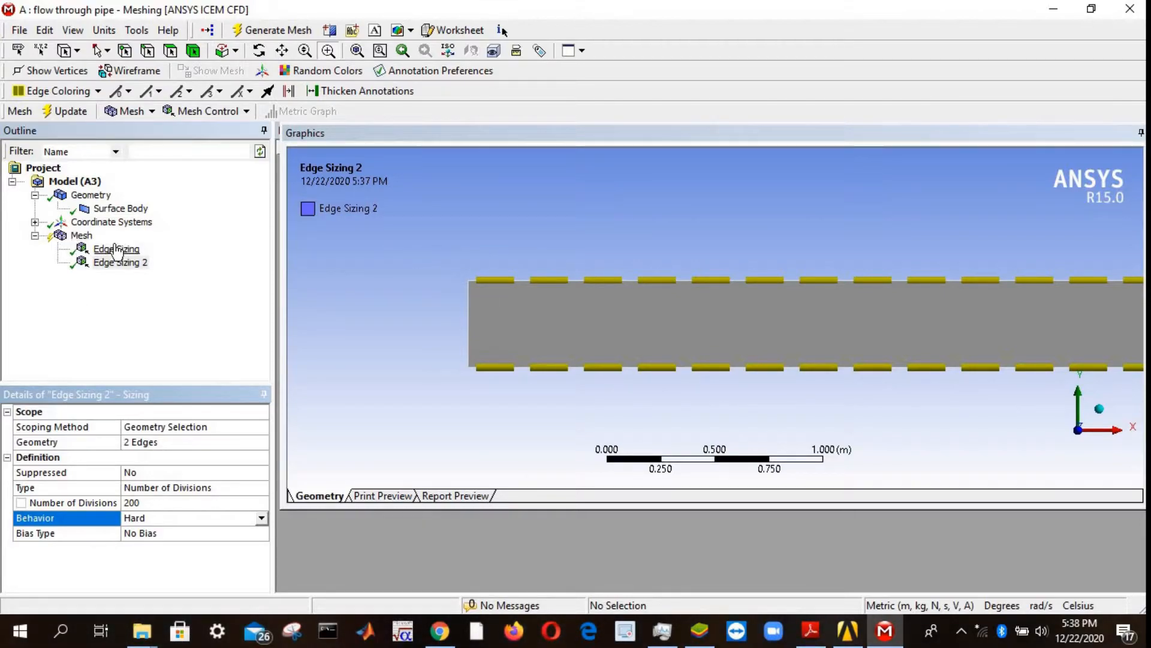
- Insert a Mapped Face Meshing control under Mesh and scope it to the pipe's surface face
left_click(82, 235)
right_click(83, 235)
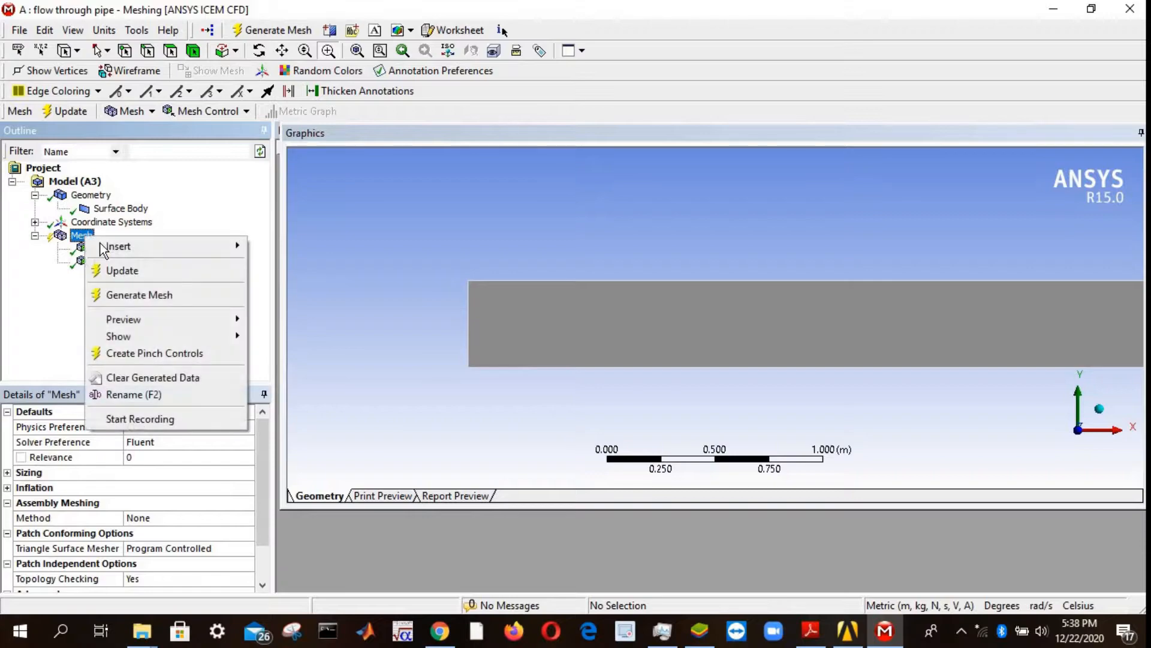
mouse_move(132, 252)
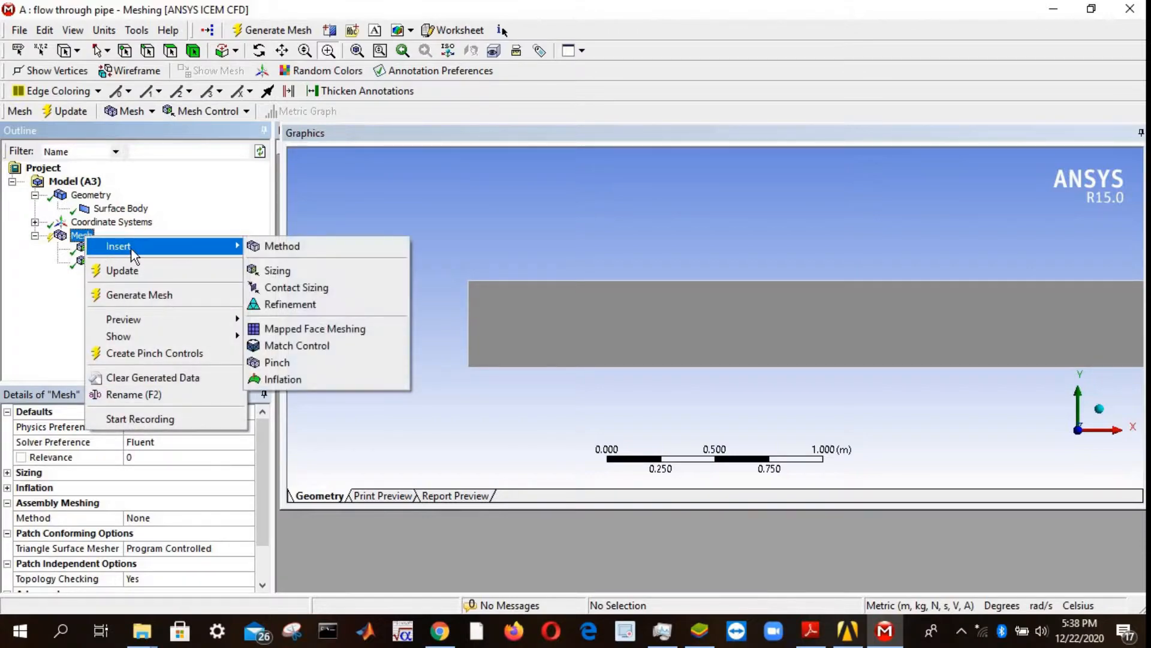
left_click(331, 328)
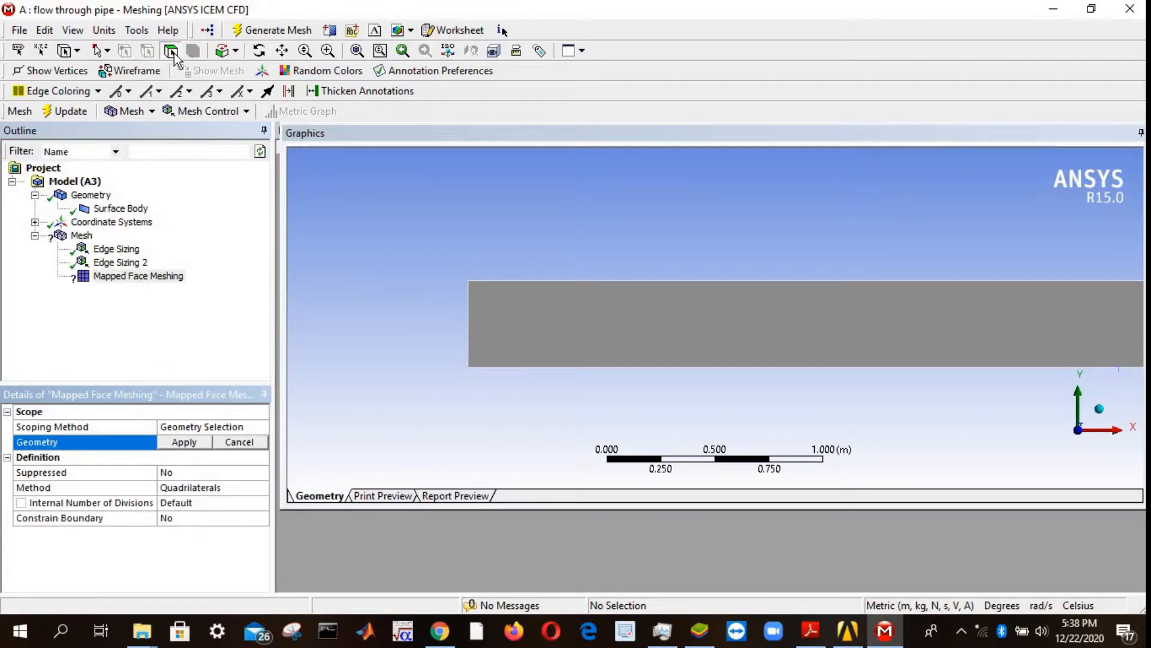
left_click(581, 338)
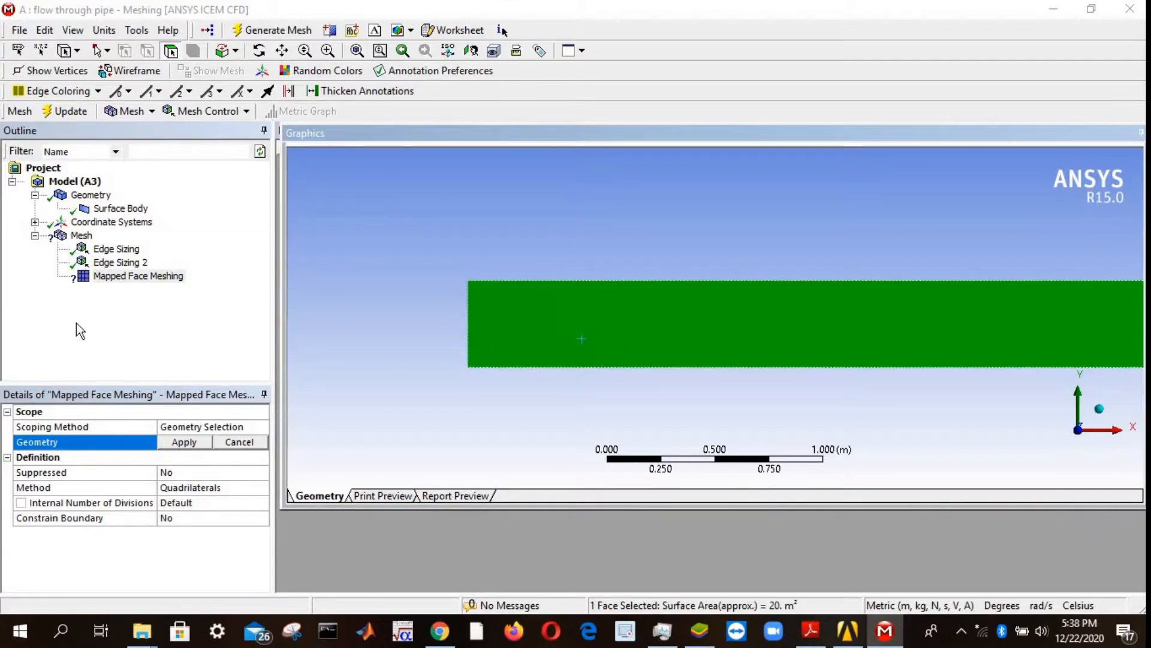
left_click(184, 442)
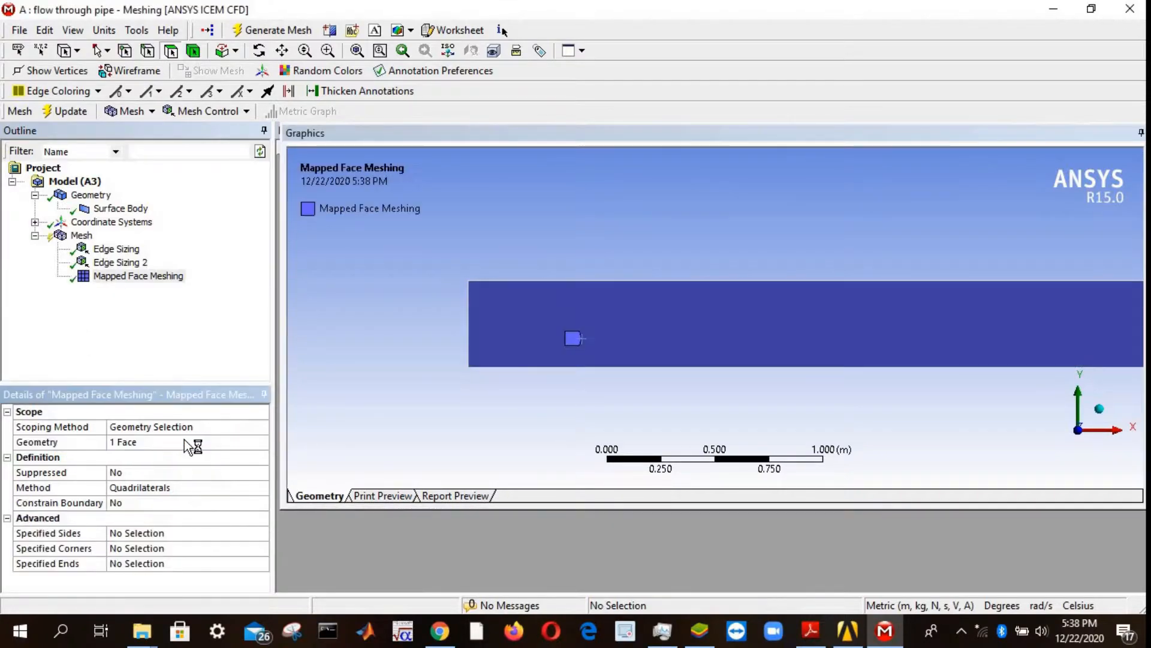
- Update the mesh with the new controls and display it on the pipe surface
left_click(65, 112)
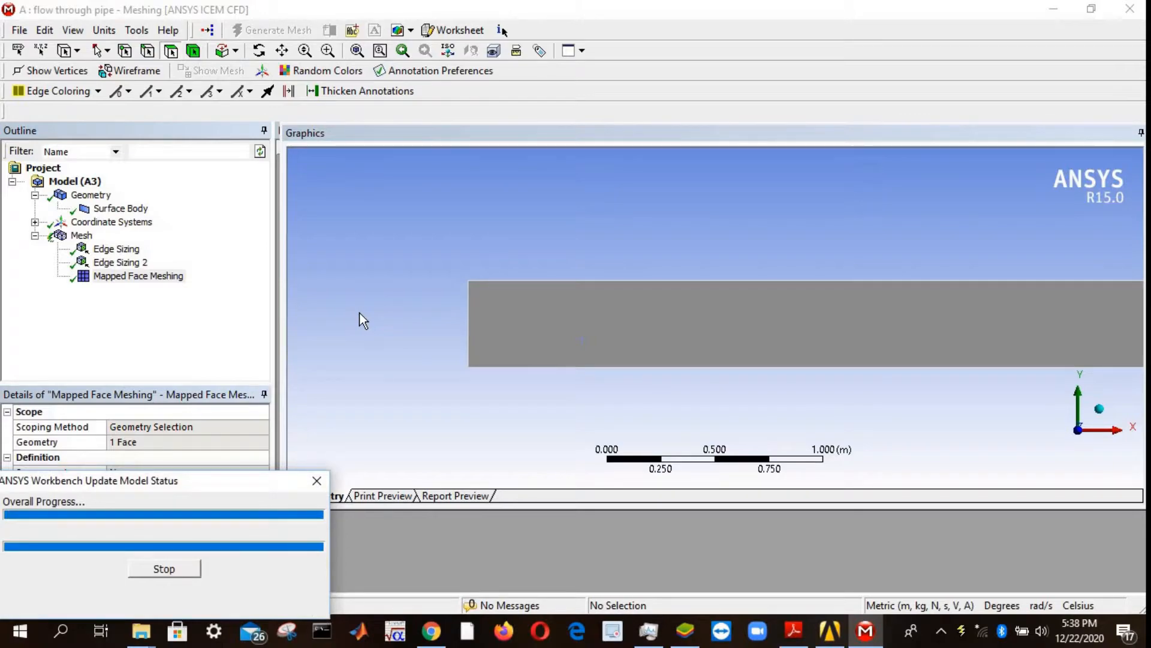
left_click(81, 235)
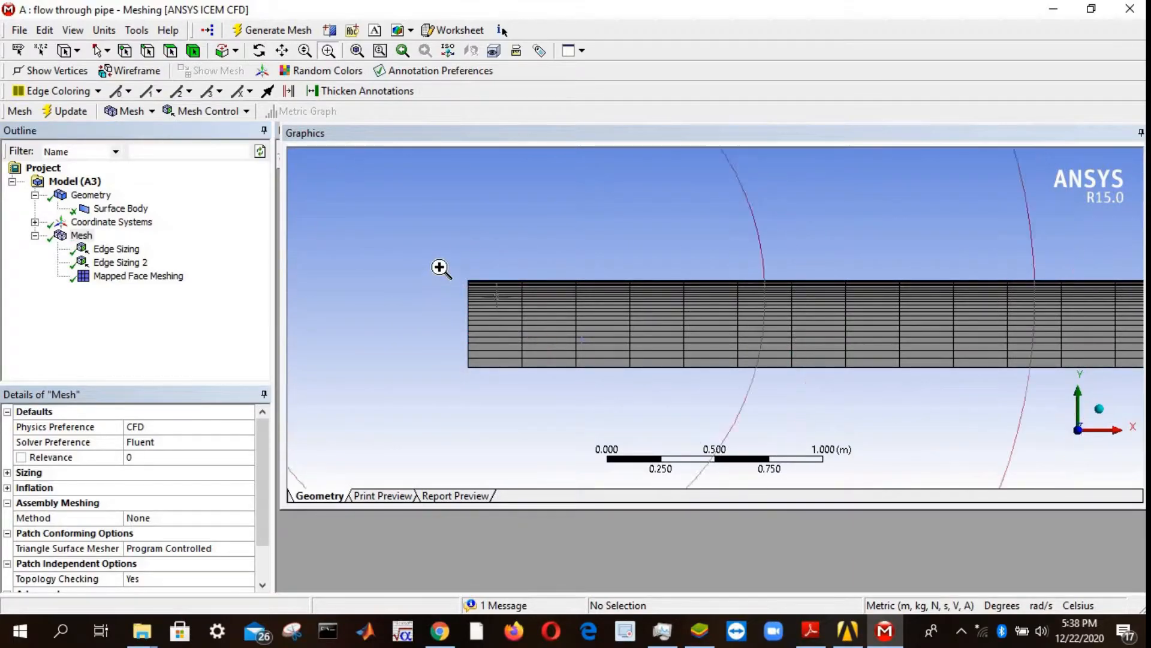
- Examine the mesh at the pipe's origin end, comparing cell heights near the upper and lower edges
right_click_drag(442, 268, 683, 392)
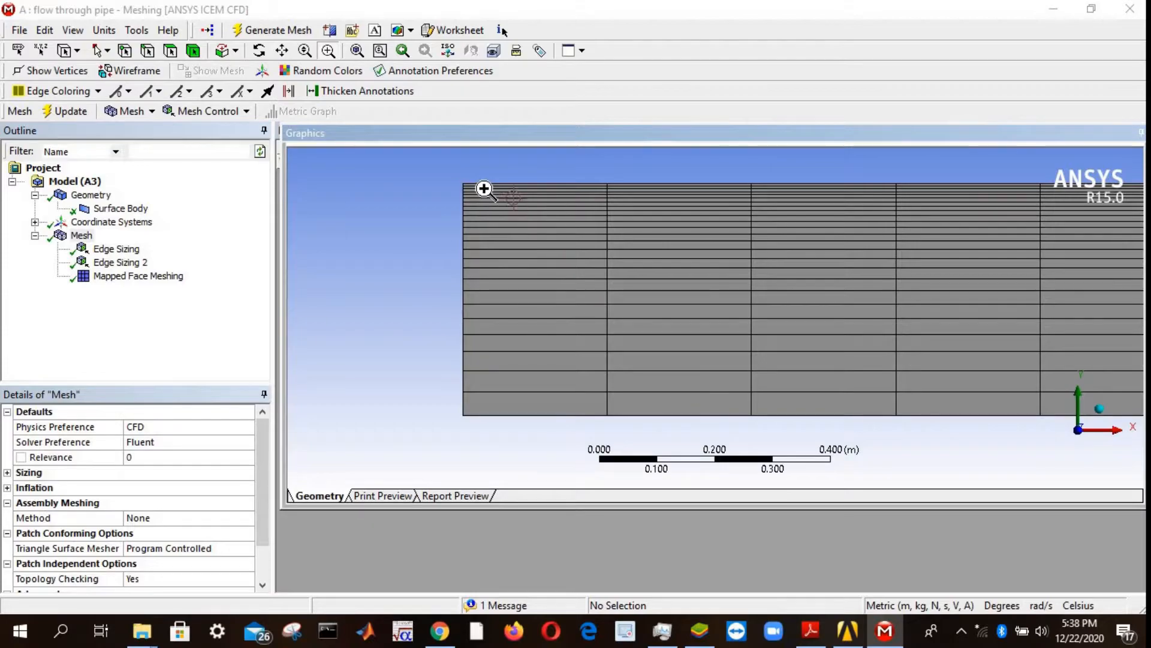
left_click_drag(447, 175, 551, 240)
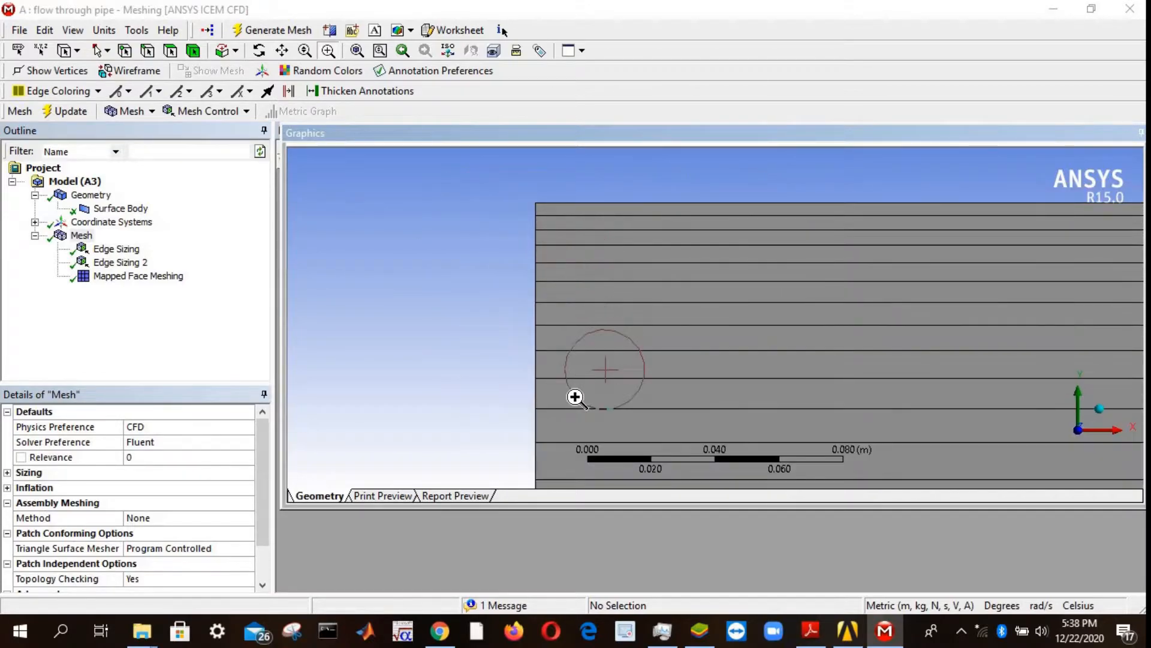
left_click(356, 51)
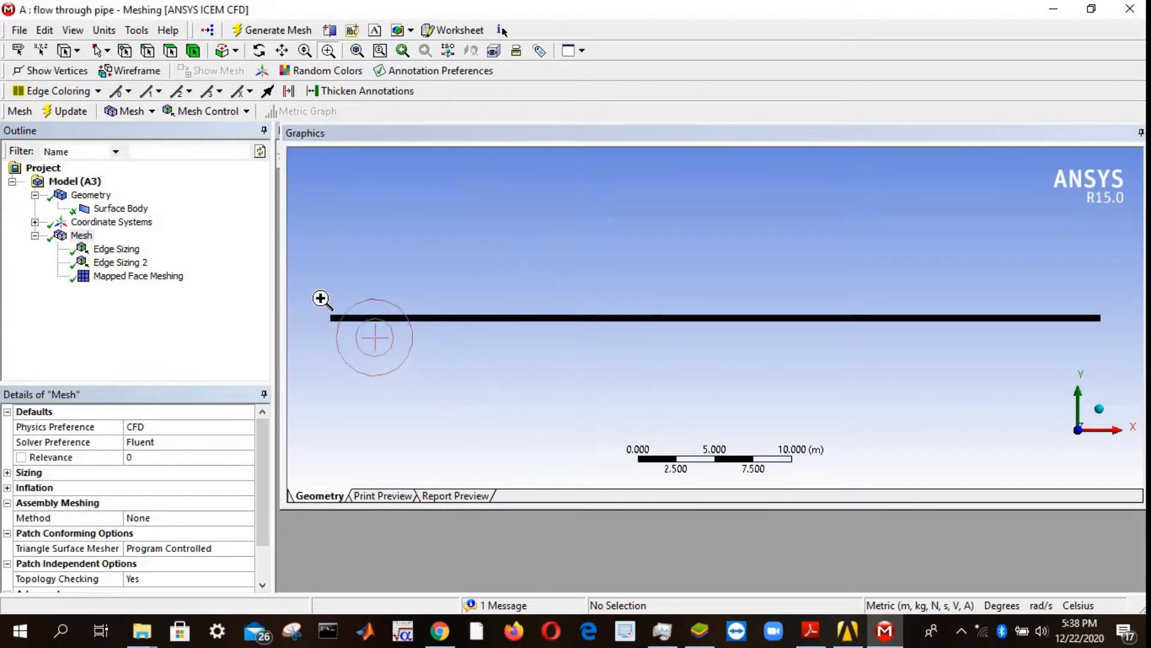
left_click_drag(321, 301, 429, 380)
left_click_drag(569, 287, 637, 326)
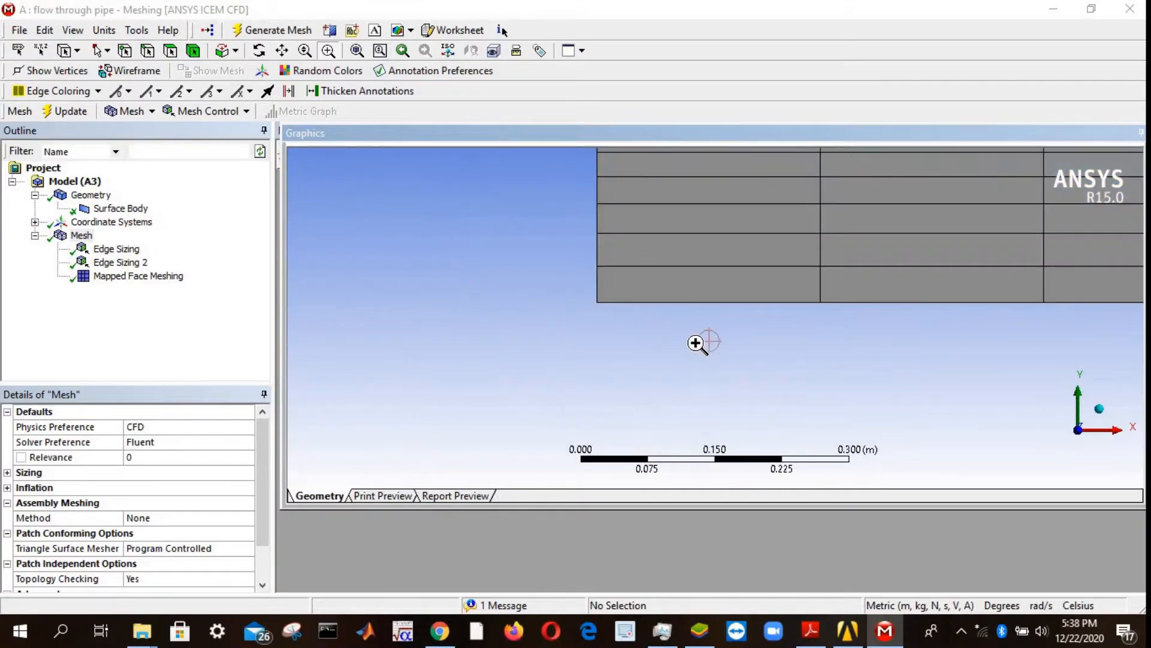
left_click(357, 50)
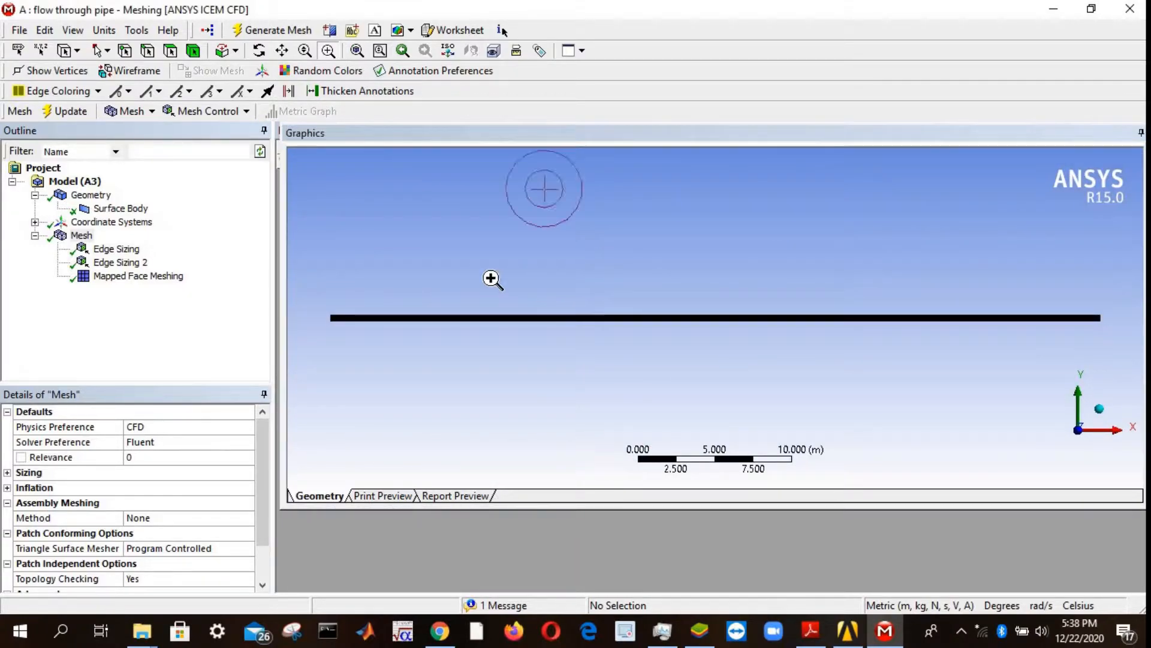
left_click_drag(320, 305, 355, 329)
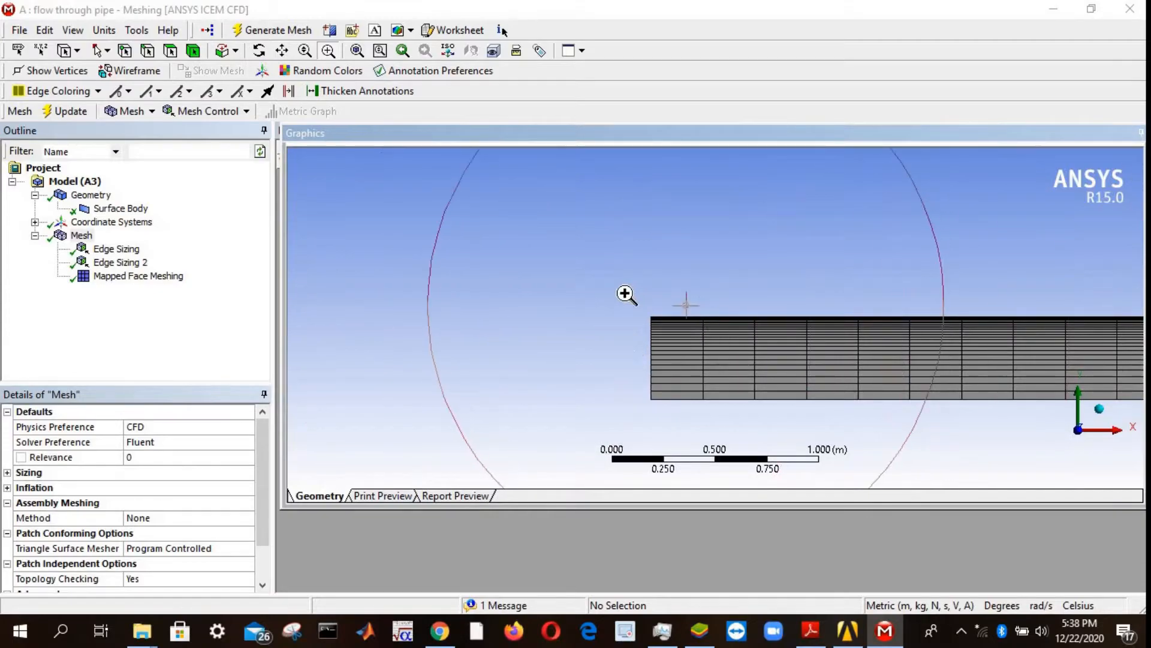
left_click_drag(625, 296, 683, 343)
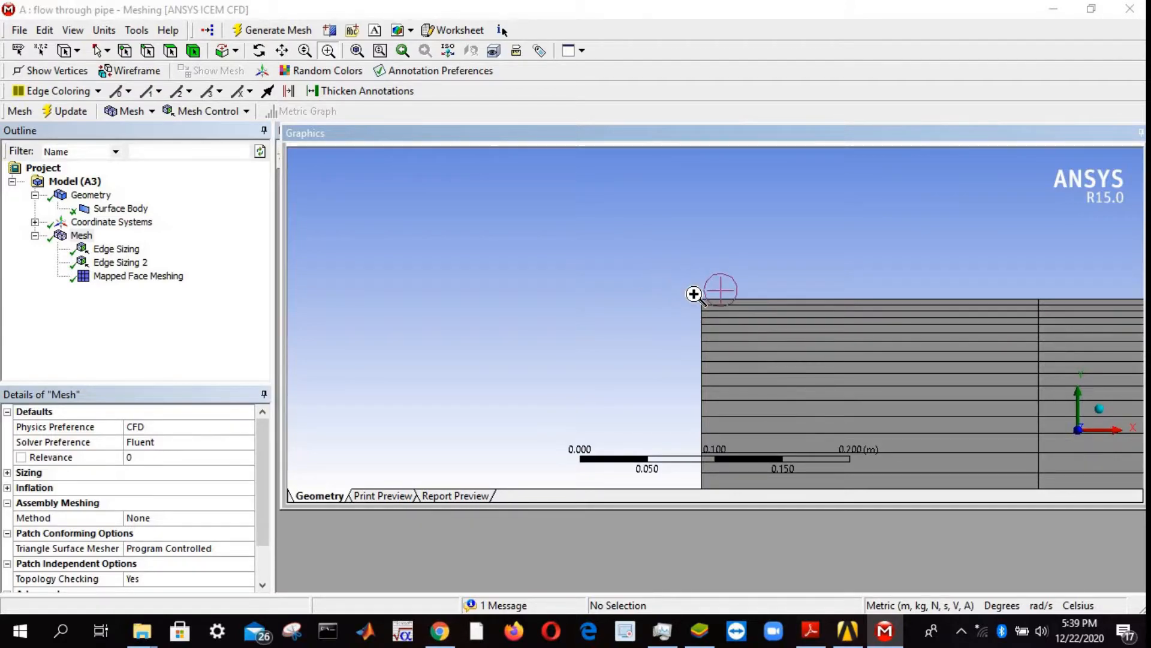
left_click_drag(687, 287, 802, 393)
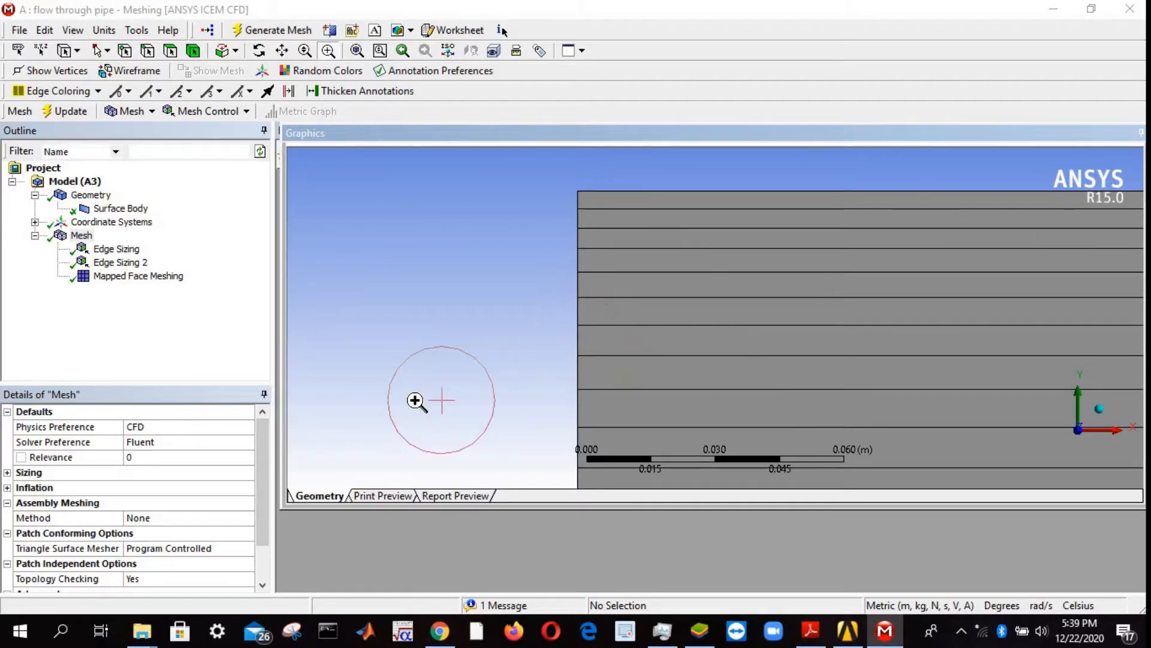
- Set Edge Sizing 2's number of divisions to 300 and update the mesh
left_click(109, 263)
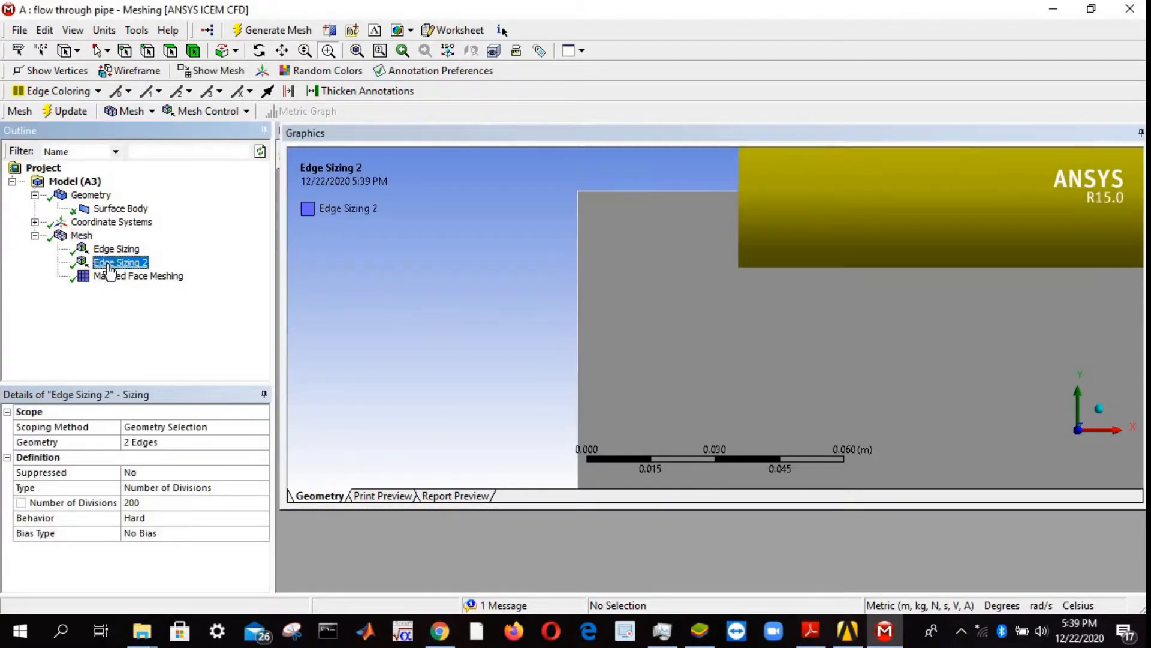
left_click(137, 503)
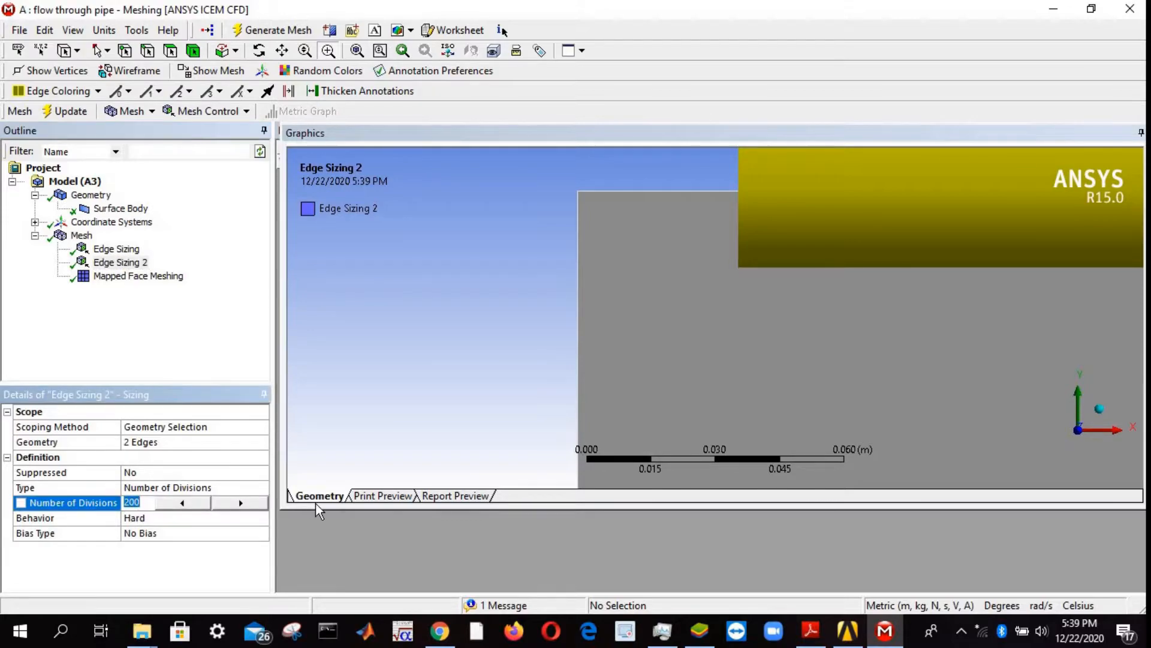
type("300")
left_click(318, 511)
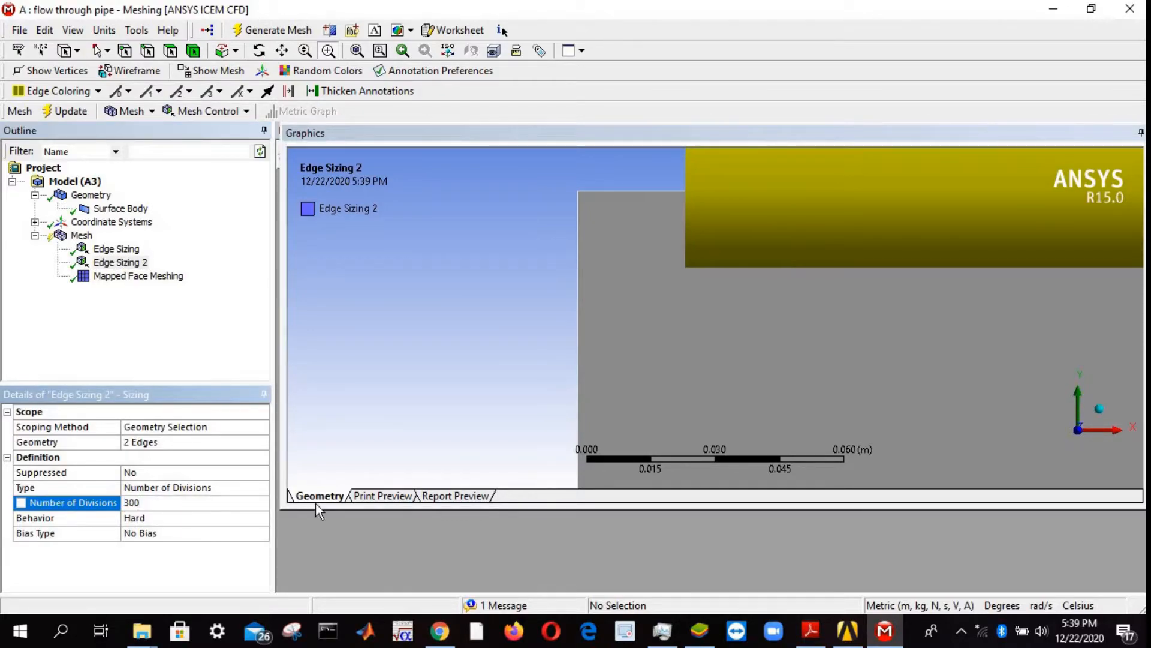
left_click(71, 112)
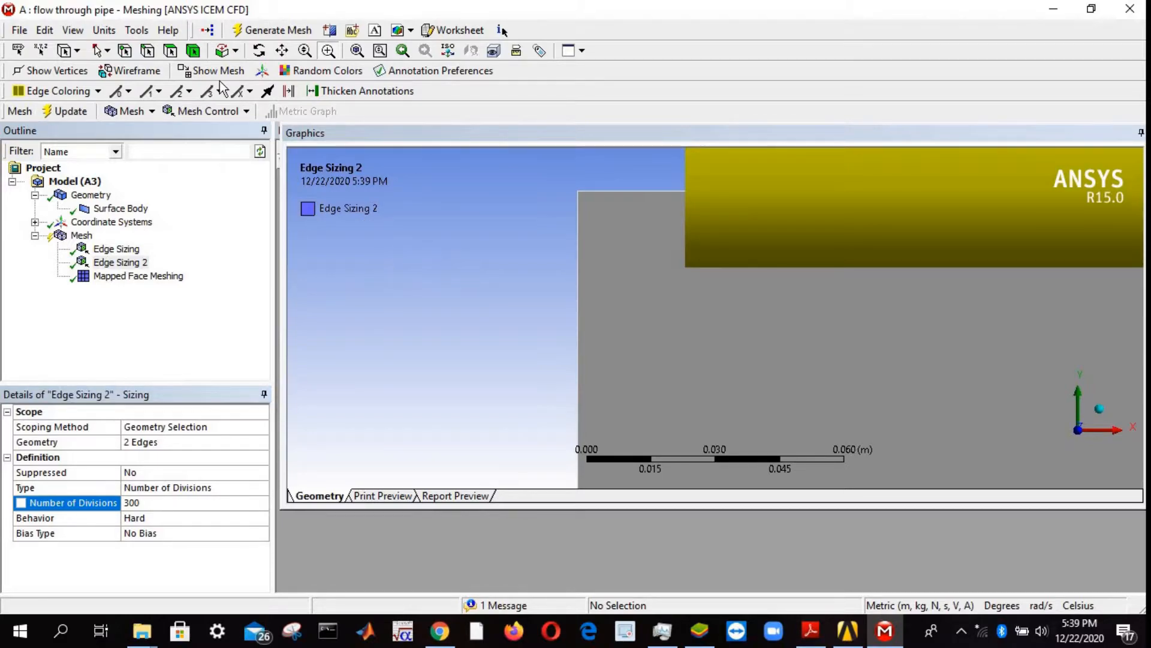
- Inspect the long edges' division spacing and the updated mesh at the pipe's origin end
left_click(356, 51)
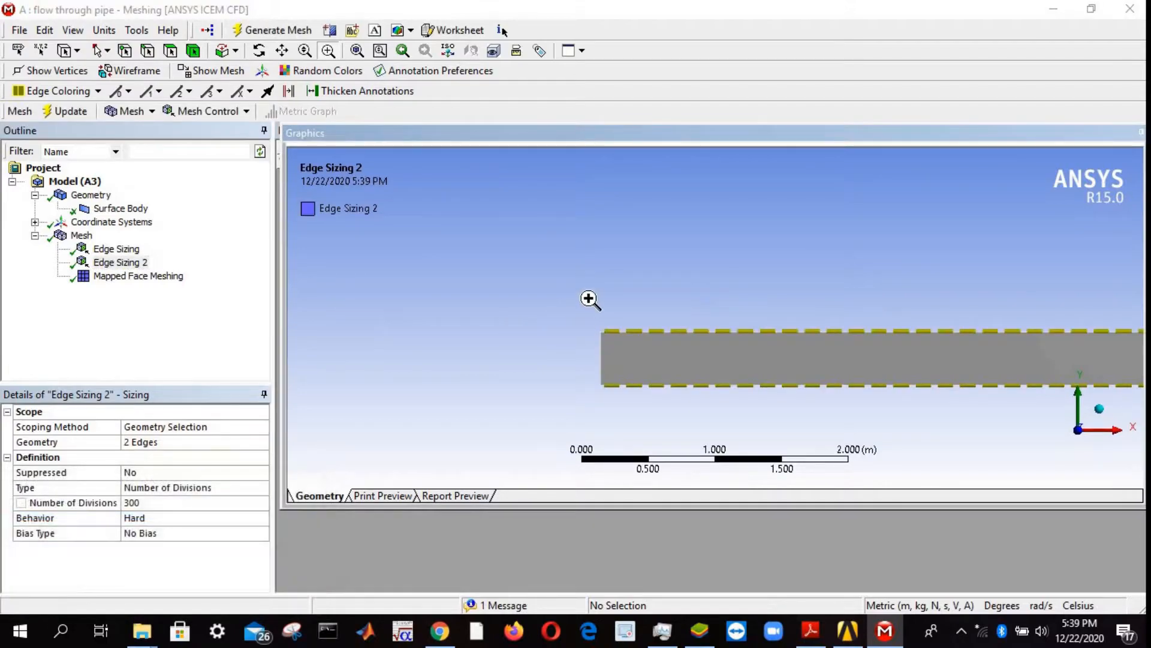
left_click_drag(587, 296, 732, 418)
left_click(83, 235)
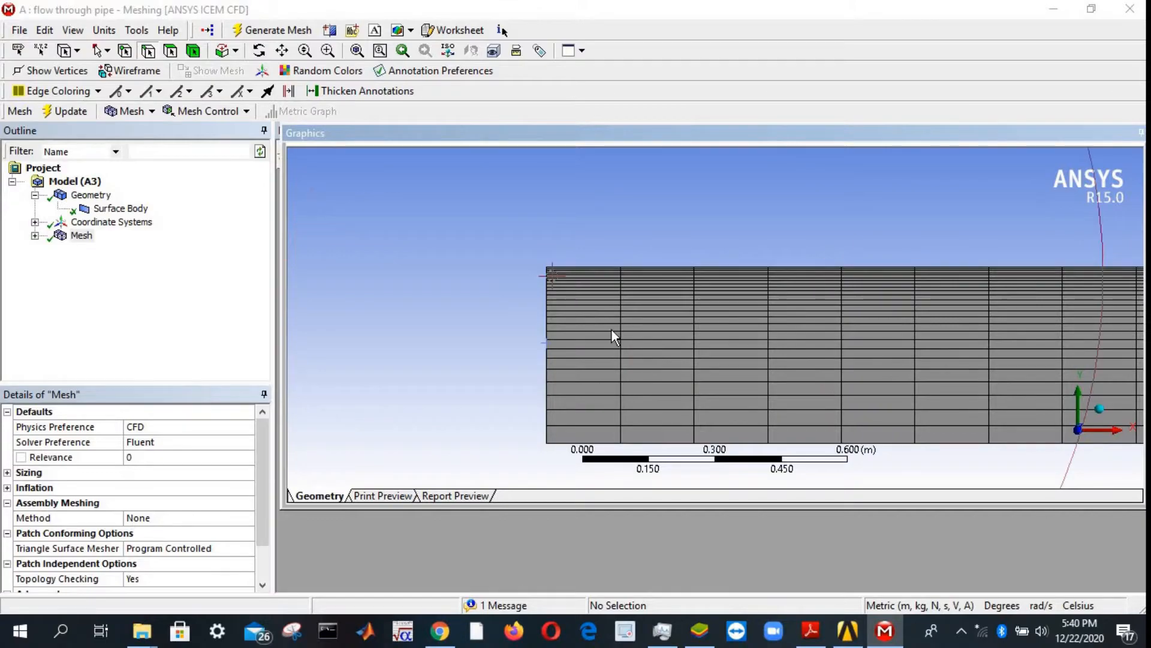
- Create a named selection called Inlet on the short vertical edge at the pipe's origin end
left_click(146, 49)
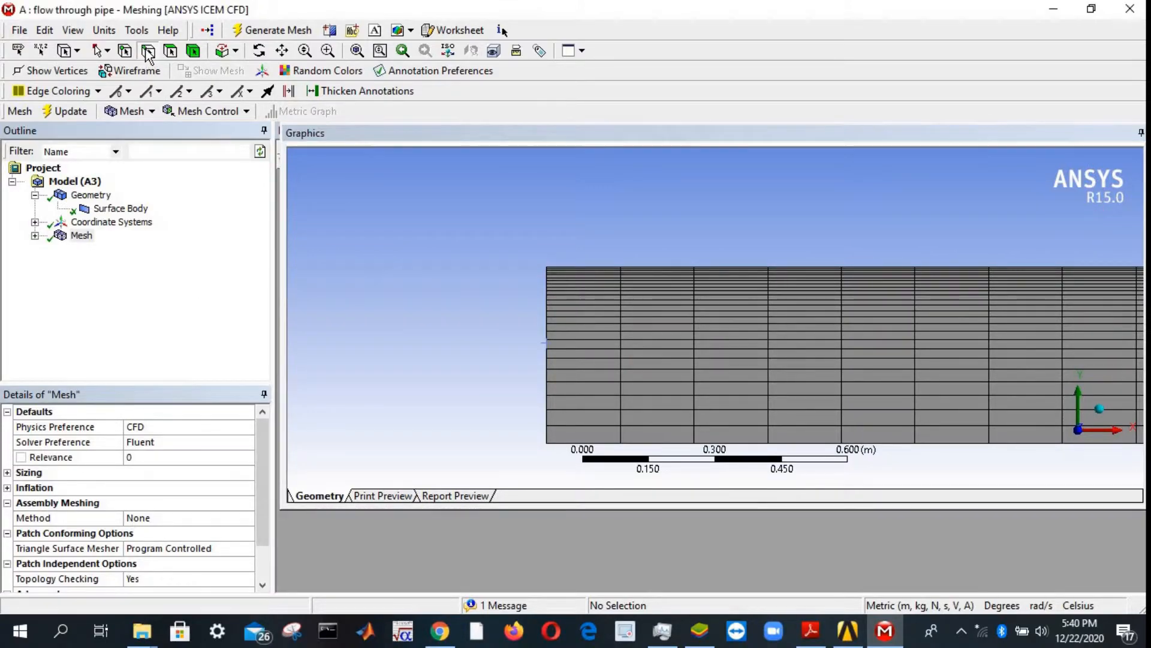
left_click(547, 338)
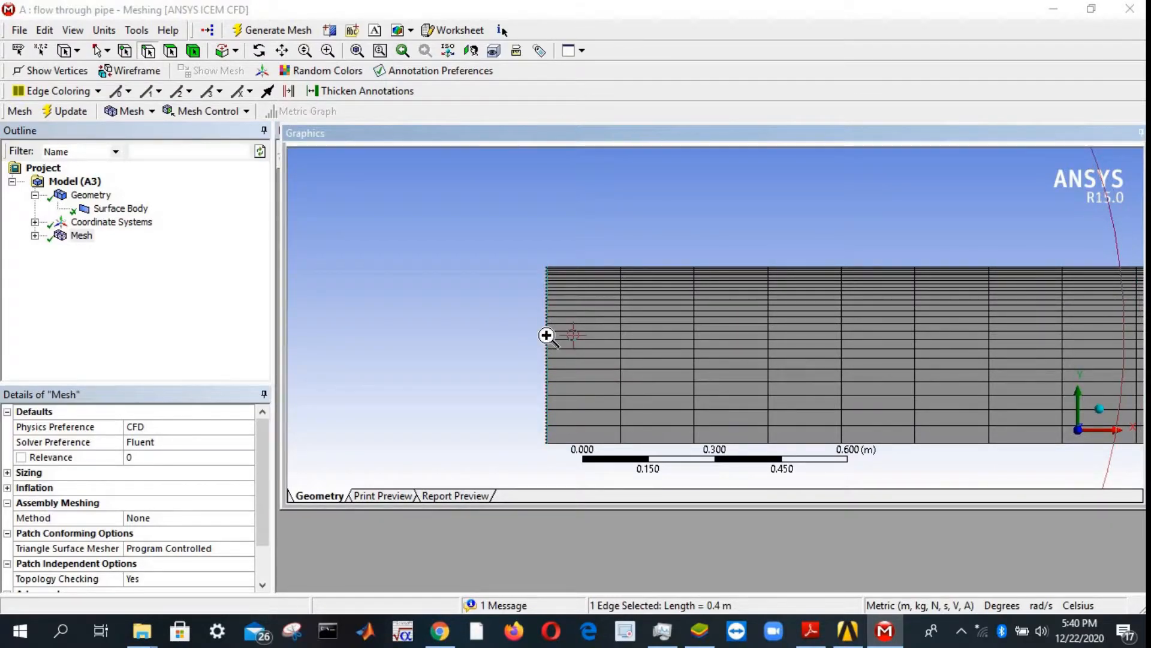
right_click(548, 340)
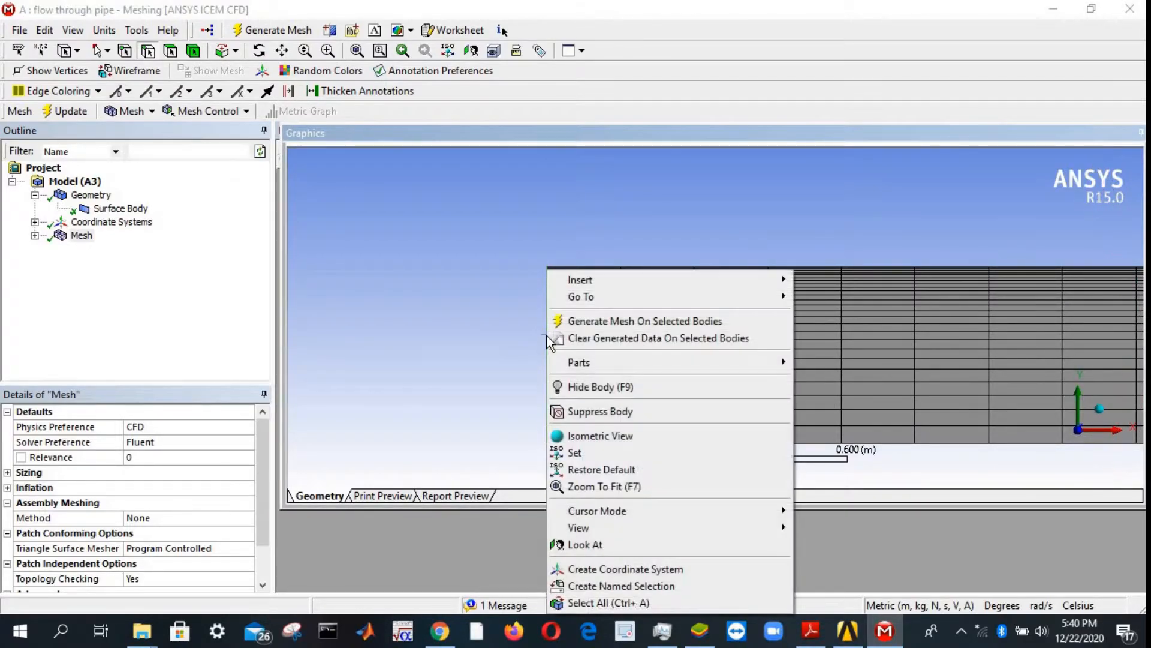
left_click(632, 586)
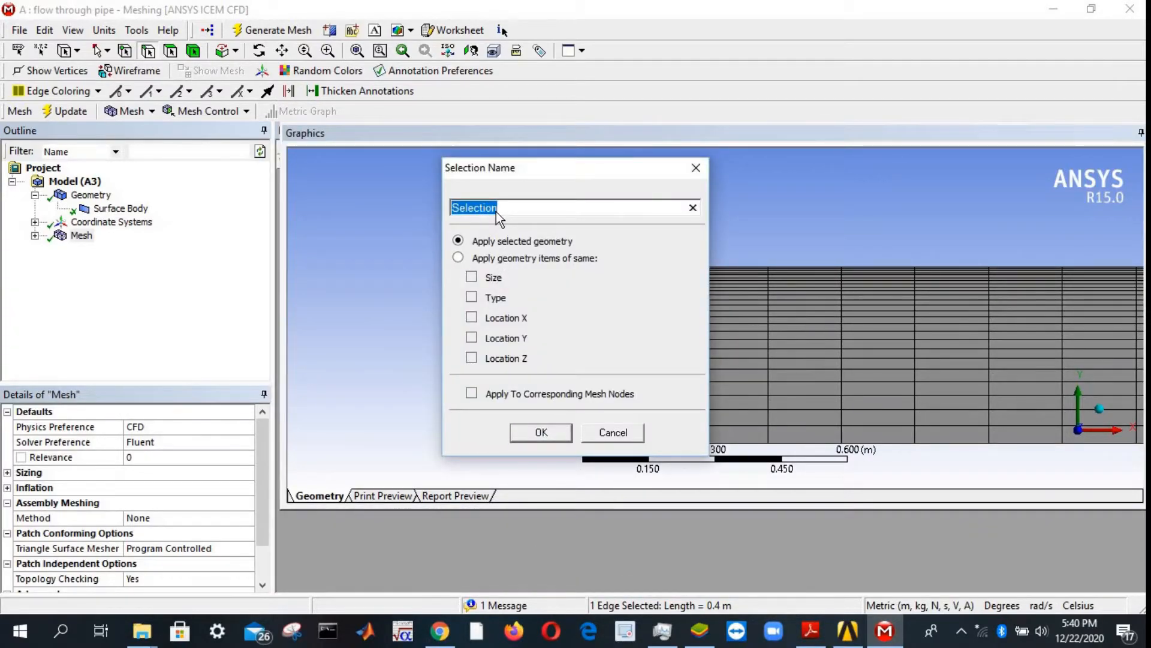
type("Inlet")
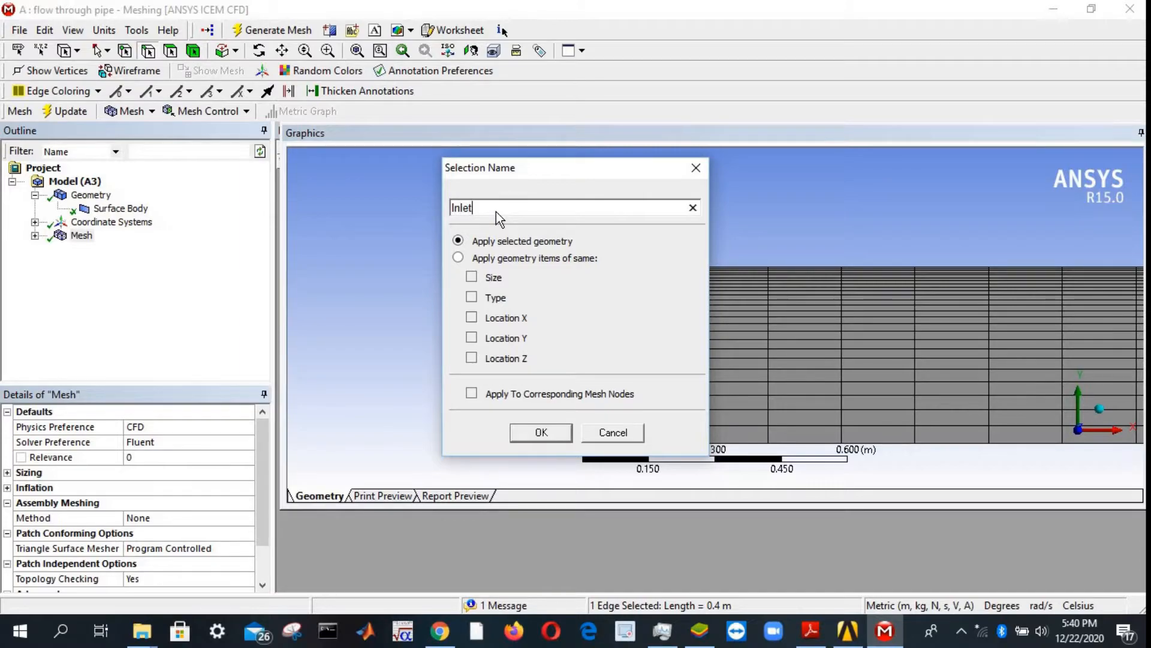
left_click(543, 433)
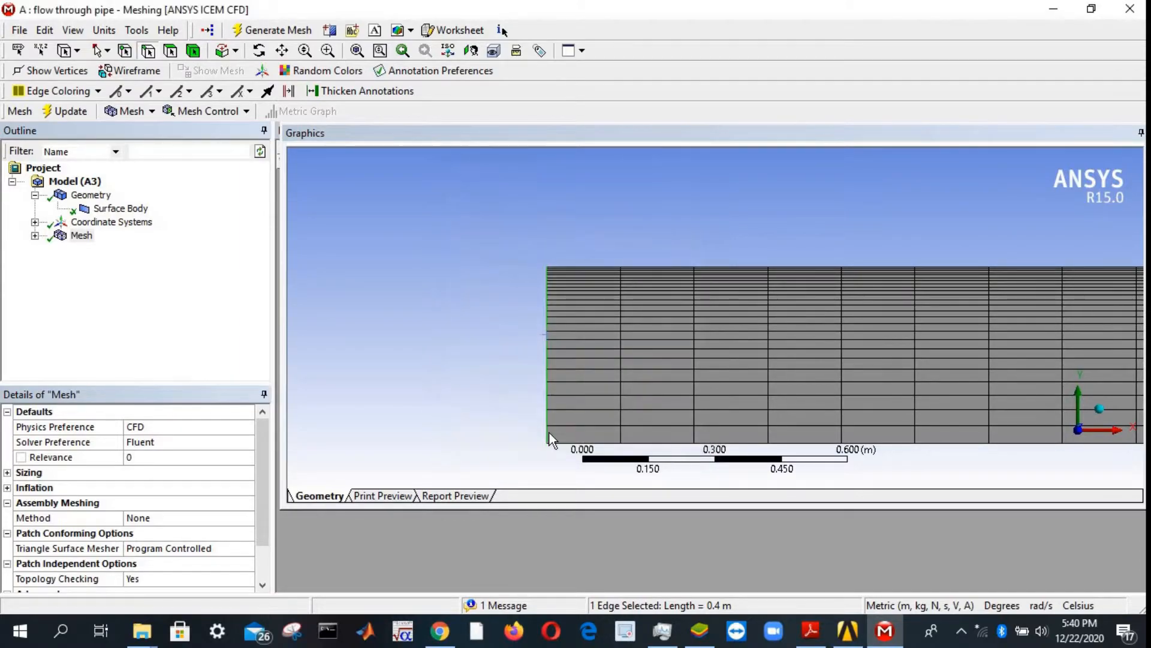
- Create a named selection called Outlet on the short vertical edge at the pipe's far end
left_click(360, 54)
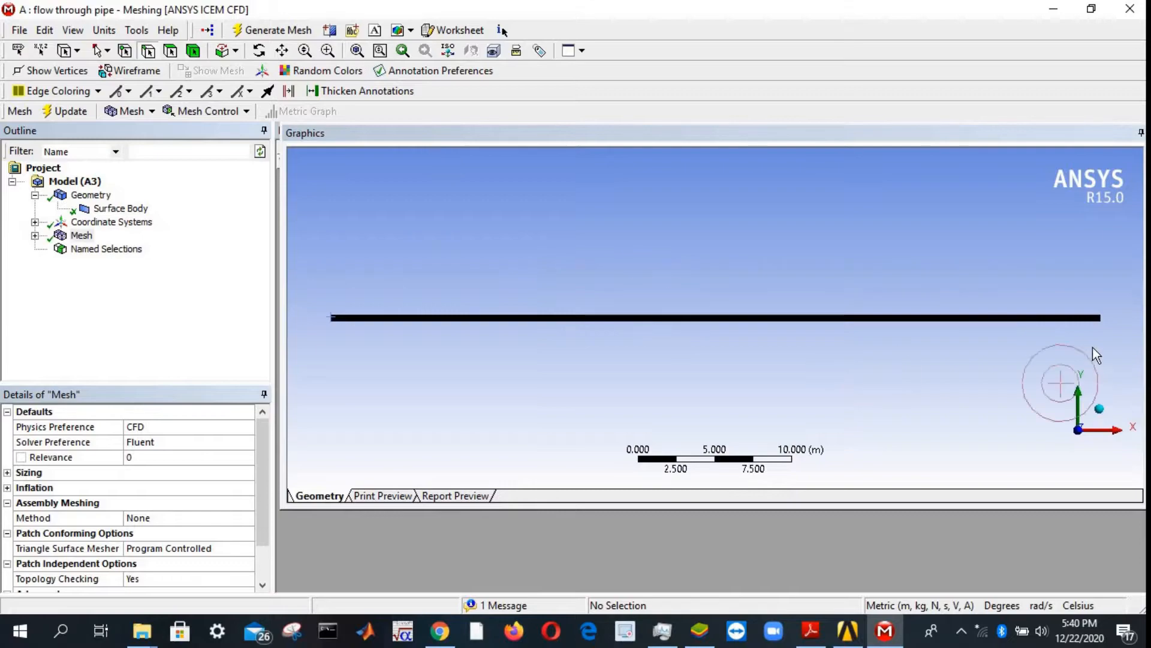
left_click(327, 51)
left_click_drag(1080, 301, 1119, 355)
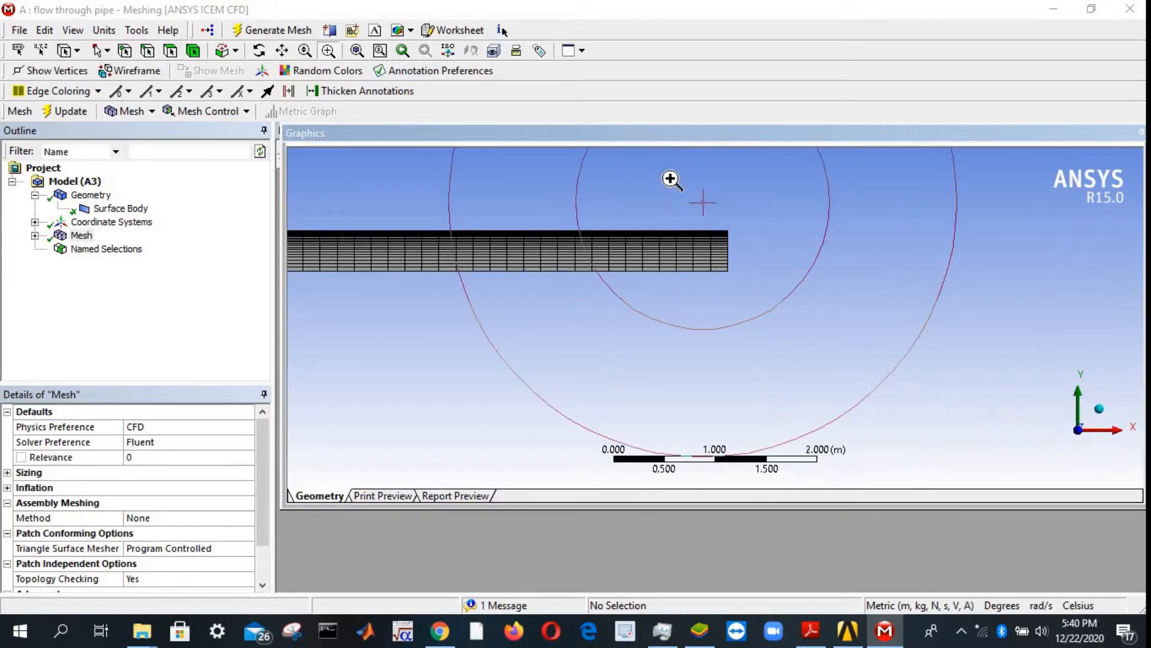
left_click_drag(670, 180, 765, 324)
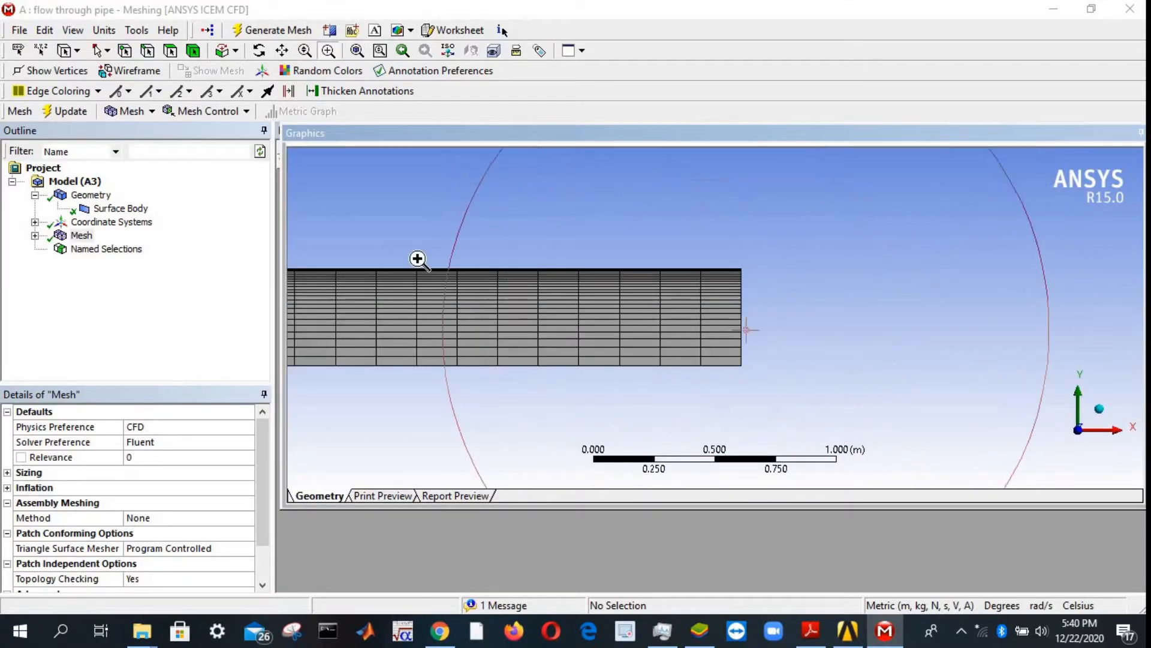
left_click(147, 51)
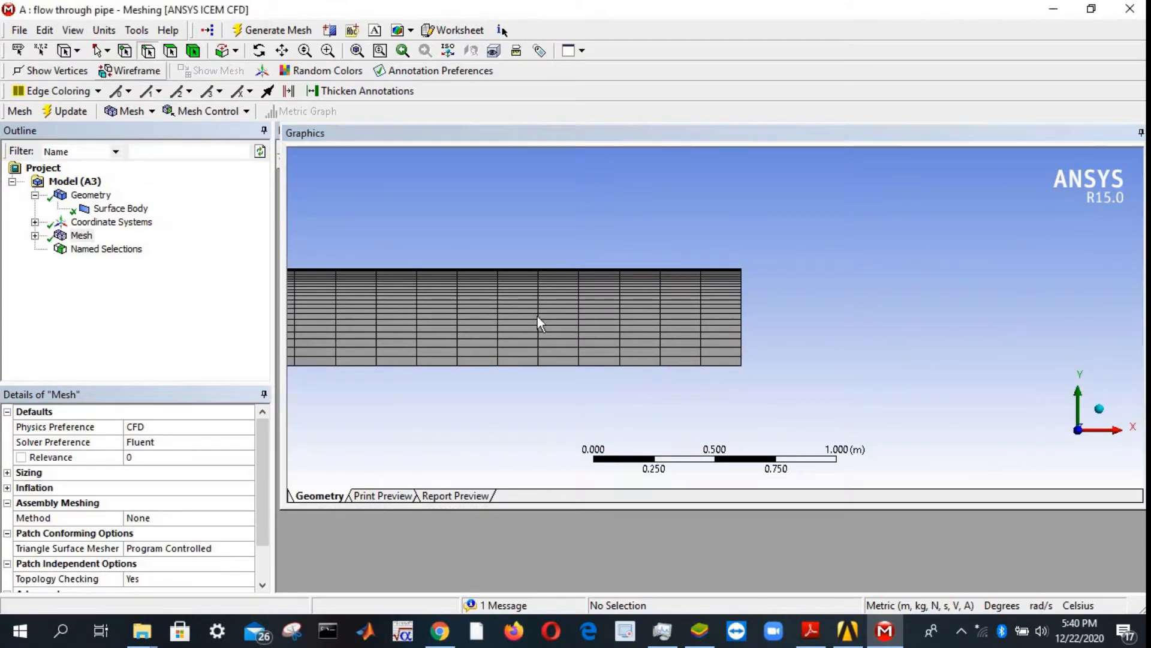
left_click(741, 332)
right_click(740, 331)
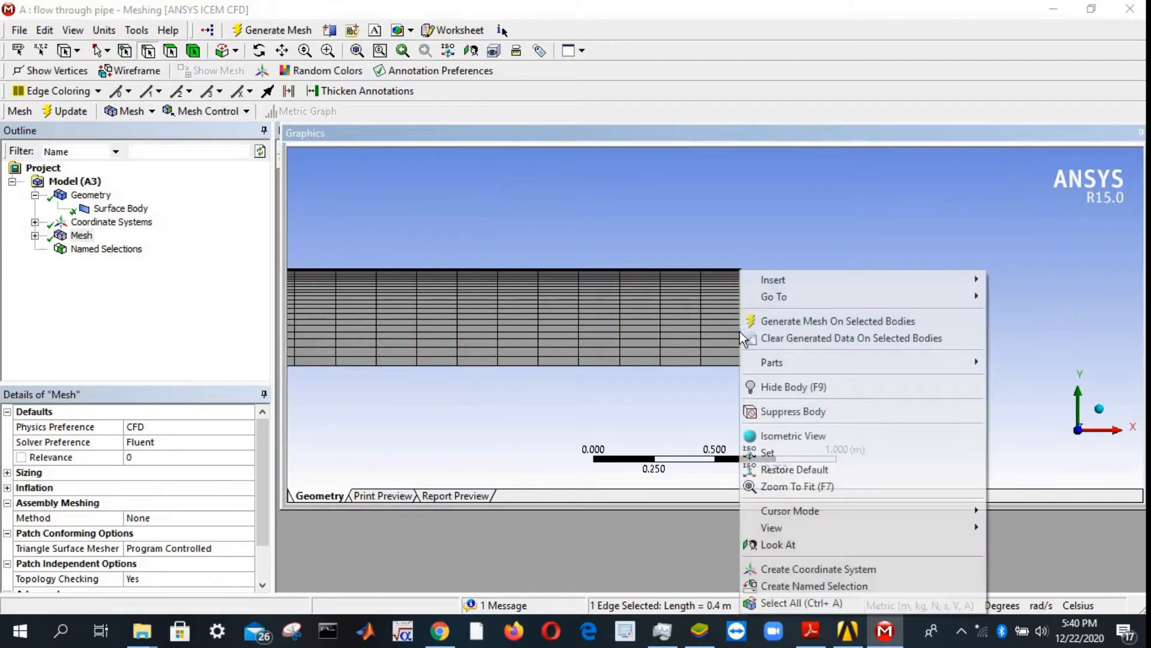
left_click(782, 586)
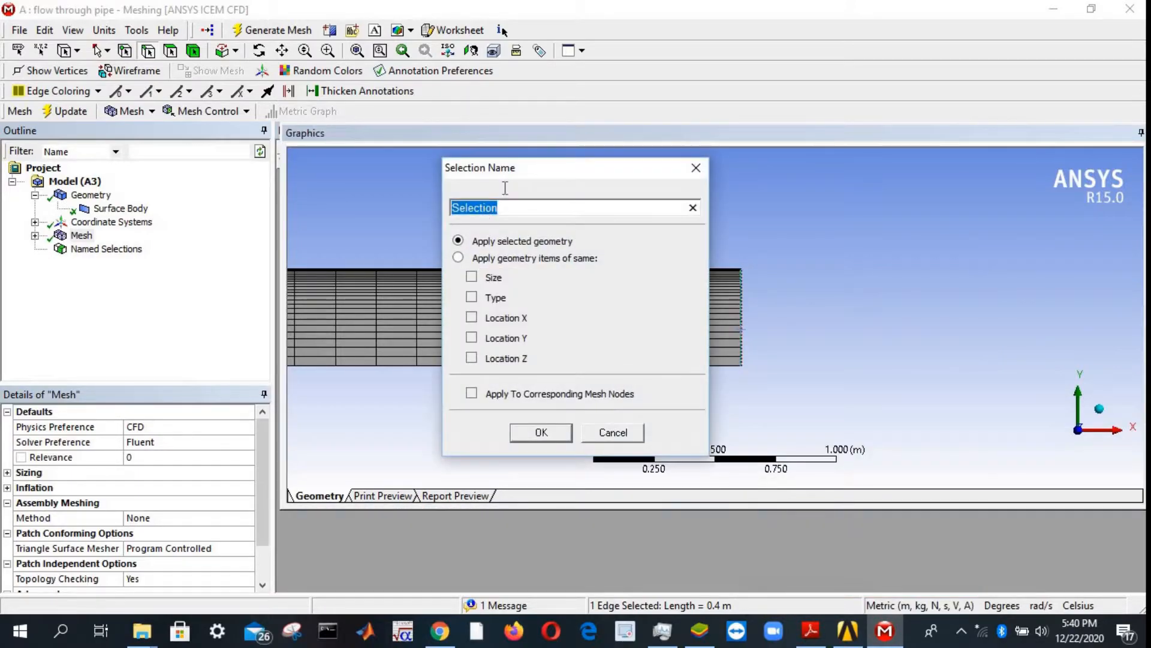
type("Outlet")
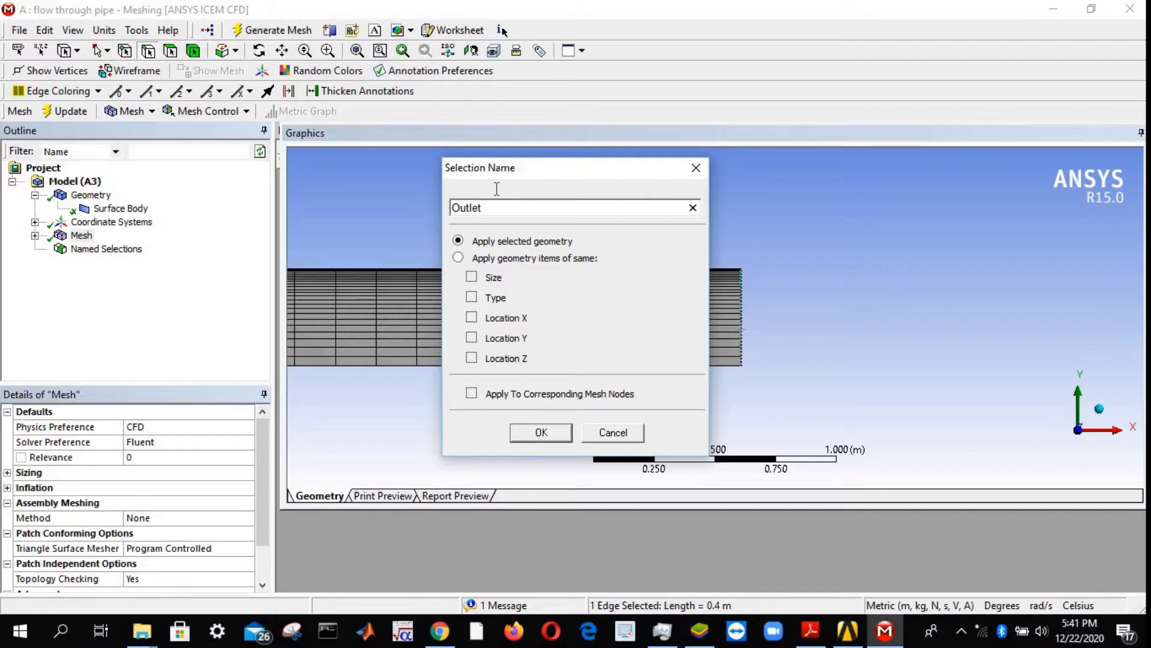
left_click(542, 432)
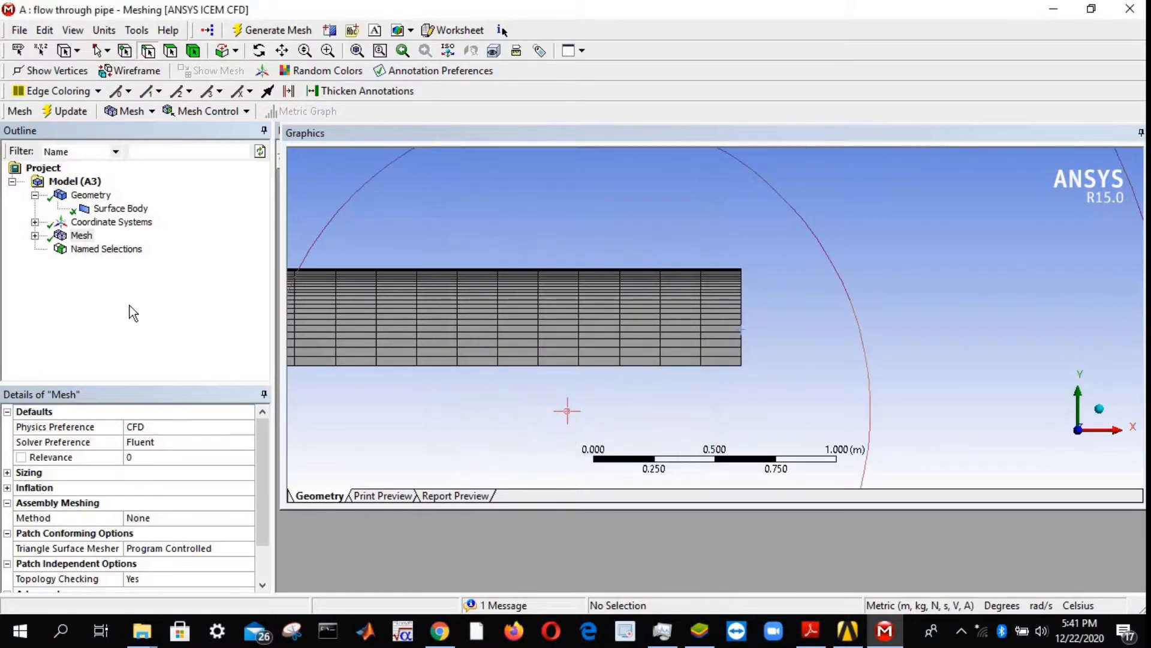
- Create a named selection called Wall on the pipe's upper long edge
left_click(393, 268)
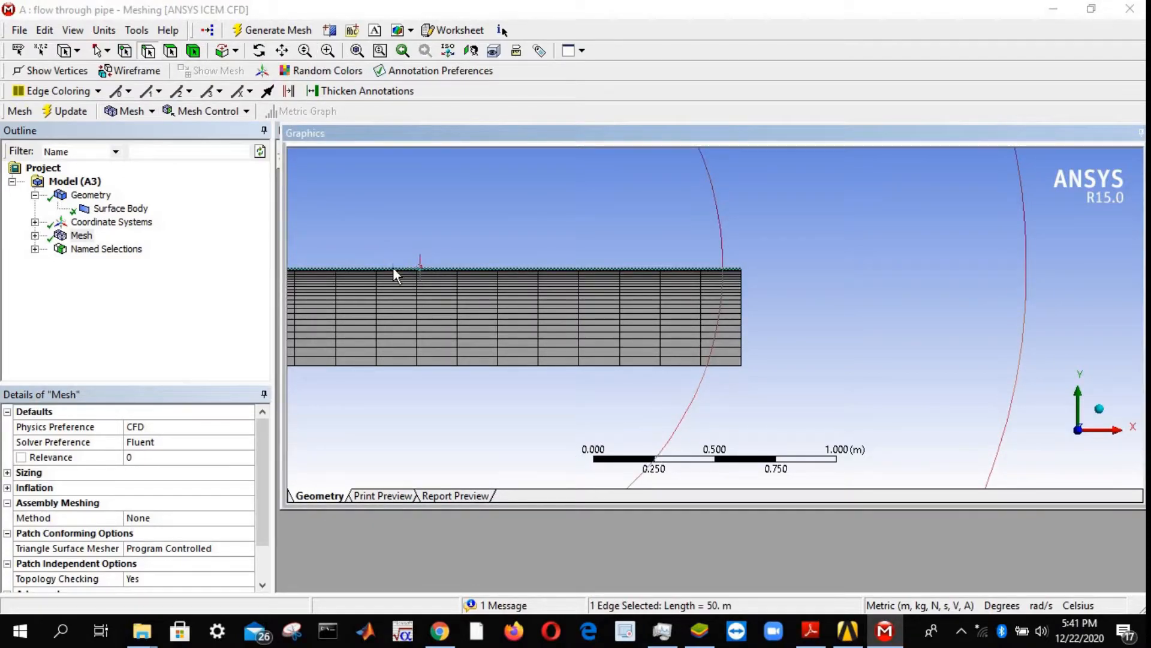
right_click(394, 268)
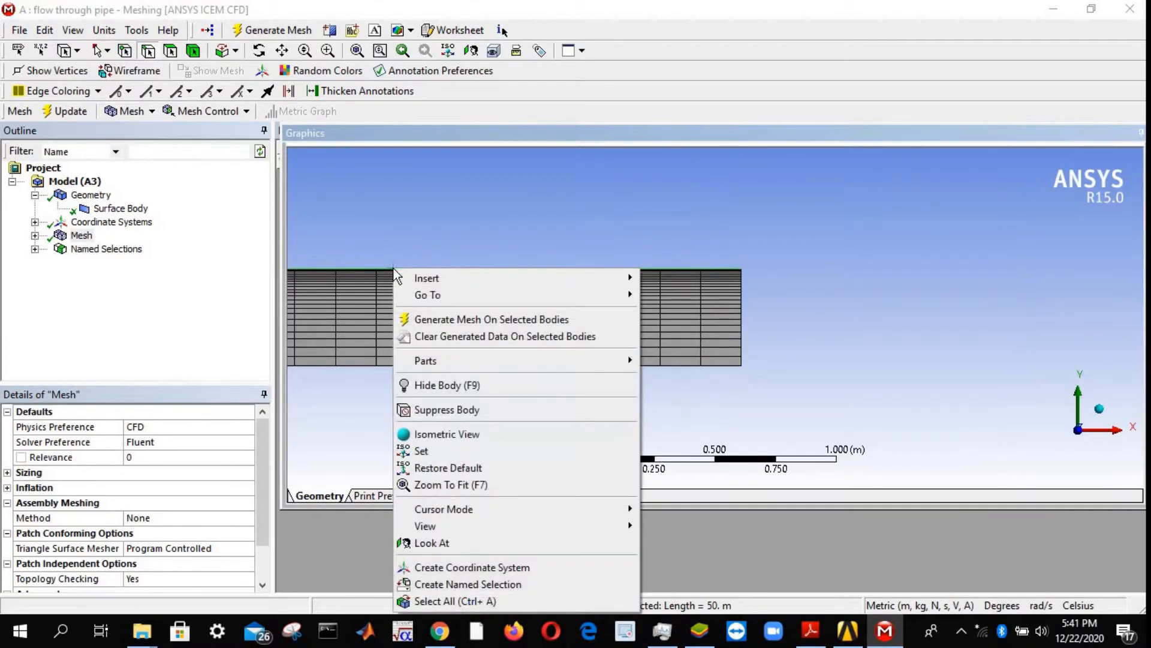
left_click(476, 584)
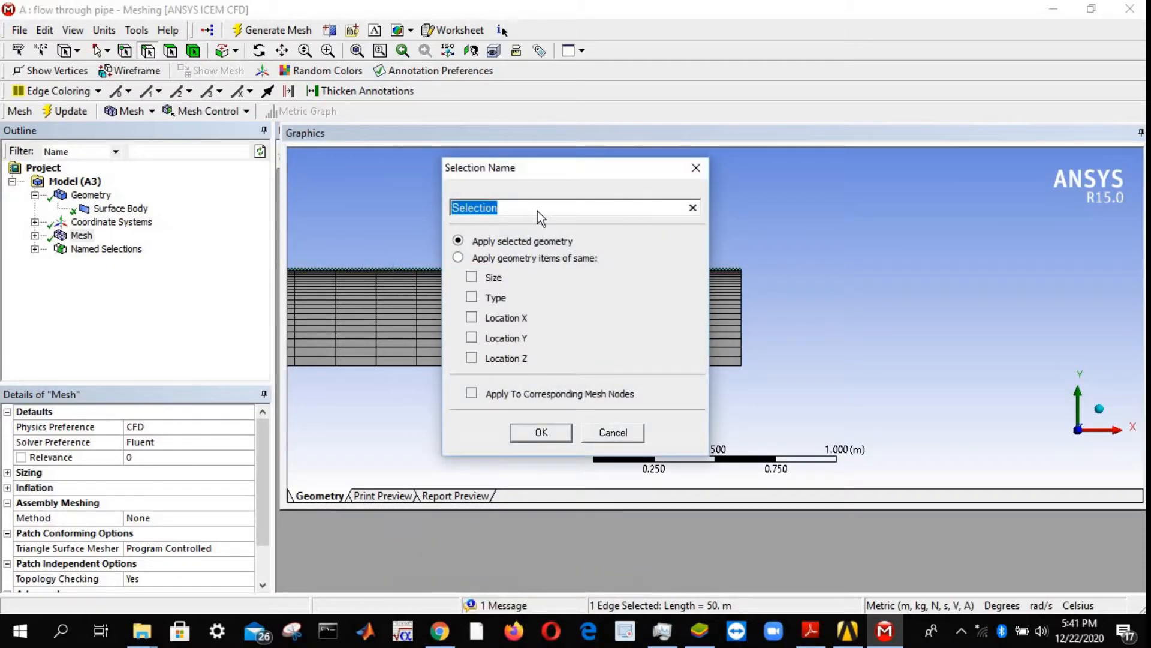
type("Wall")
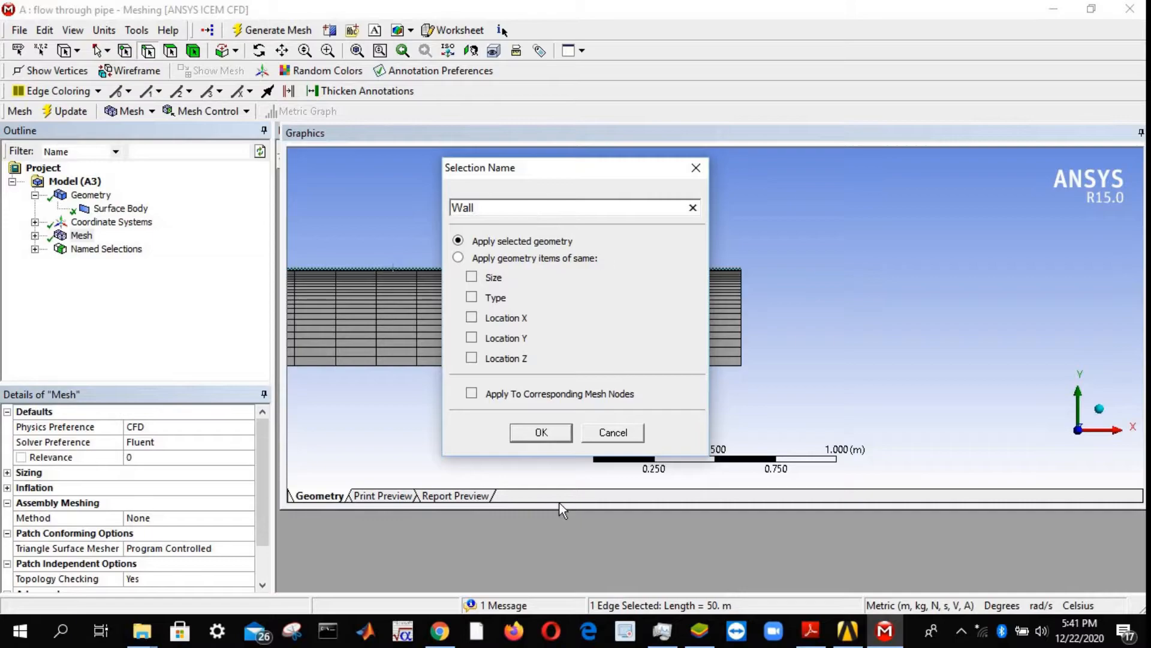
left_click(541, 431)
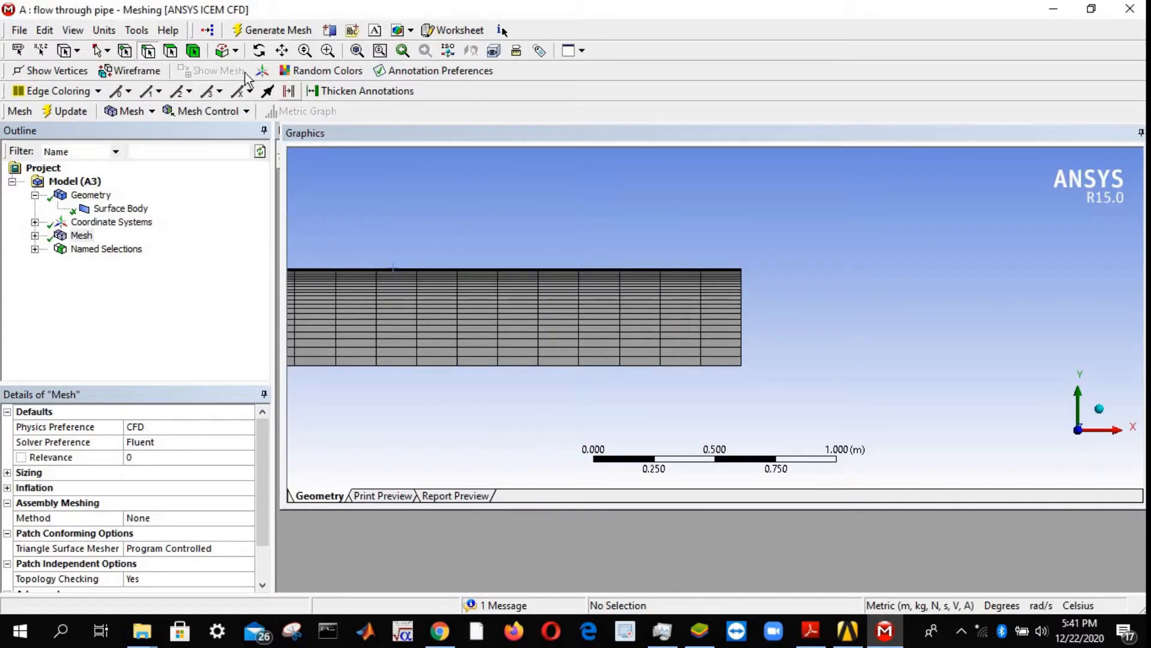
- Create a named selection called Axis on the pipe's lower long edge and list all the named selections
left_click(422, 366)
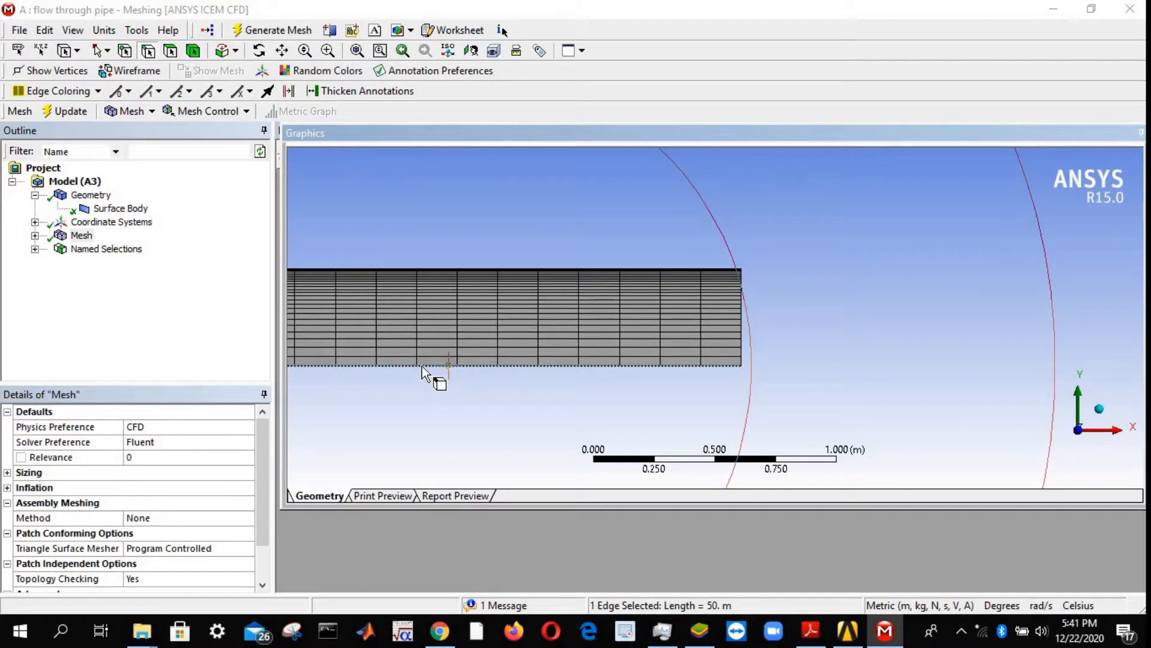
right_click(422, 365)
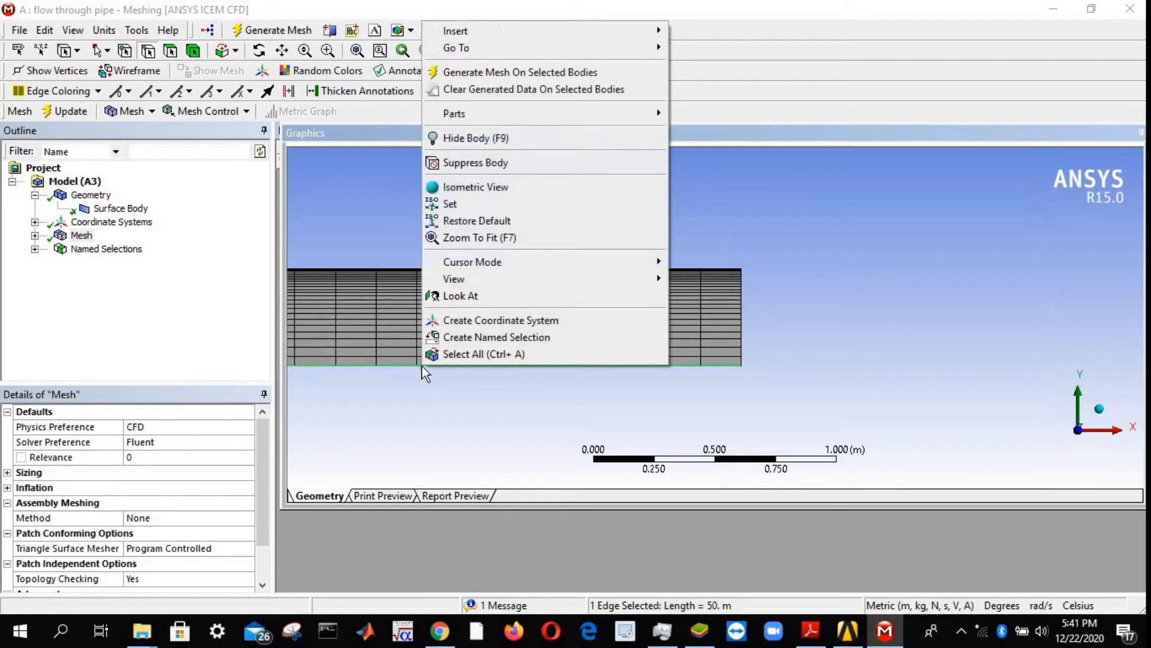
left_click(455, 337)
type("Axis")
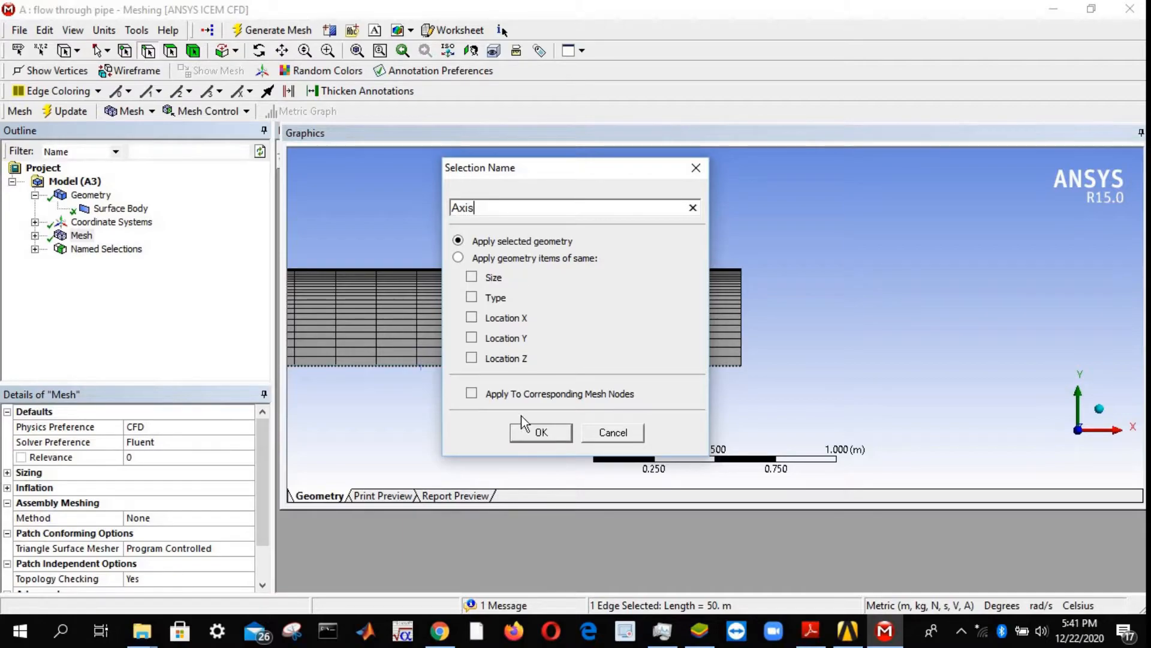
left_click(541, 432)
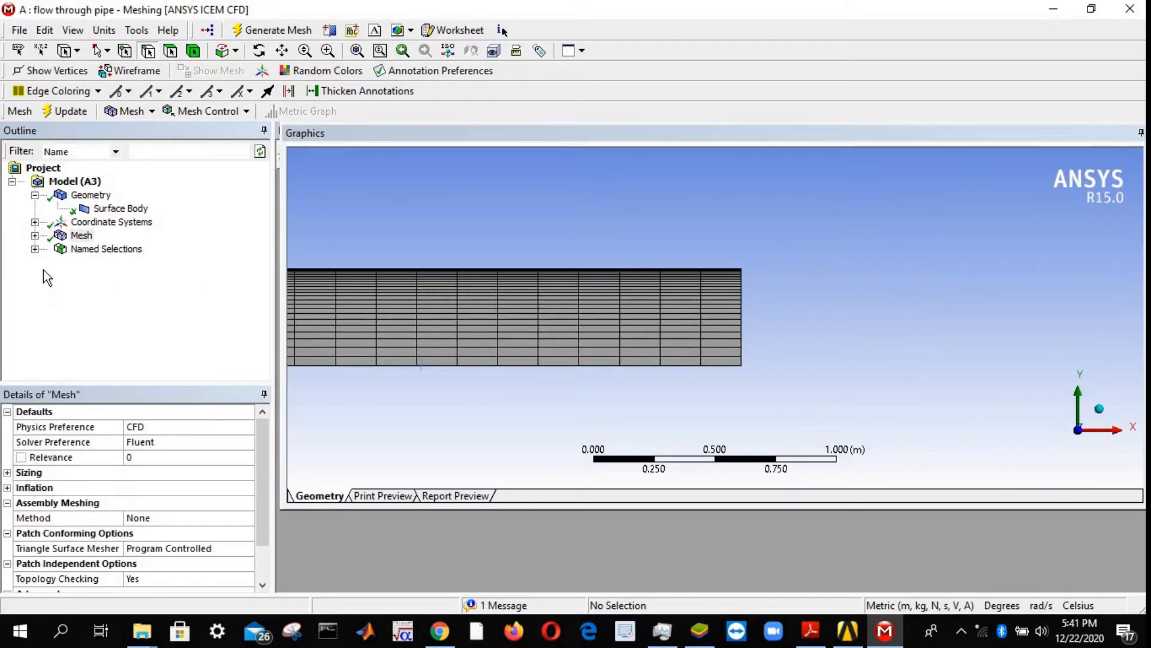
left_click(34, 249)
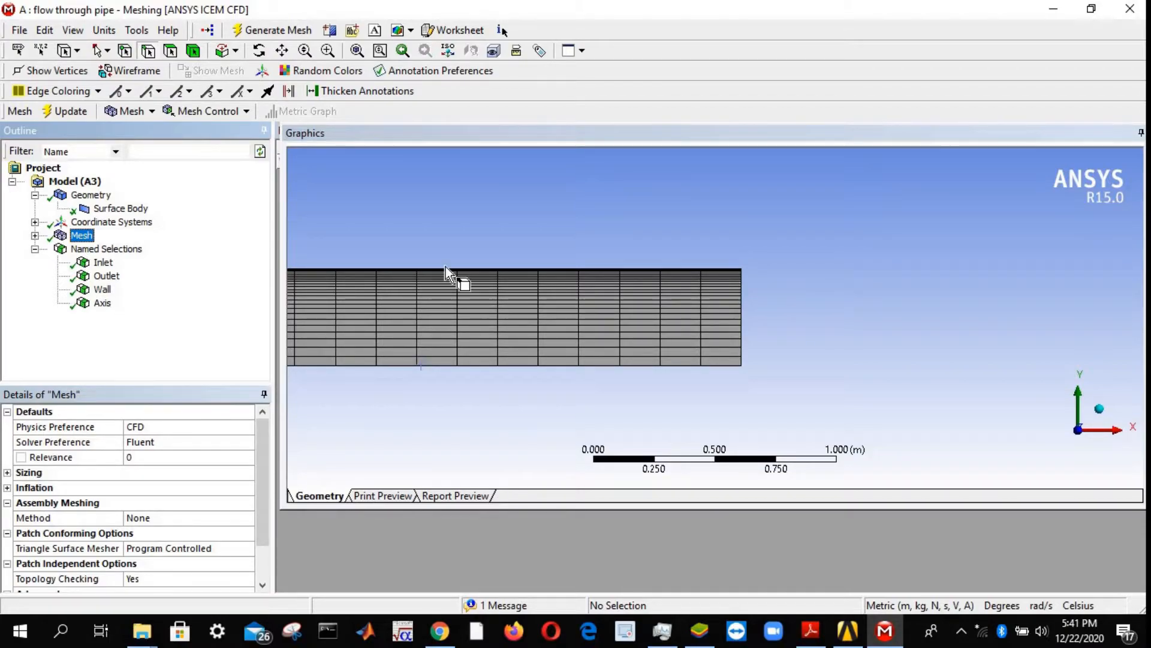
- Close the meshing application and update the Mesh component of the Fluid Flow (Fluent) system in Workbench
left_click(358, 50)
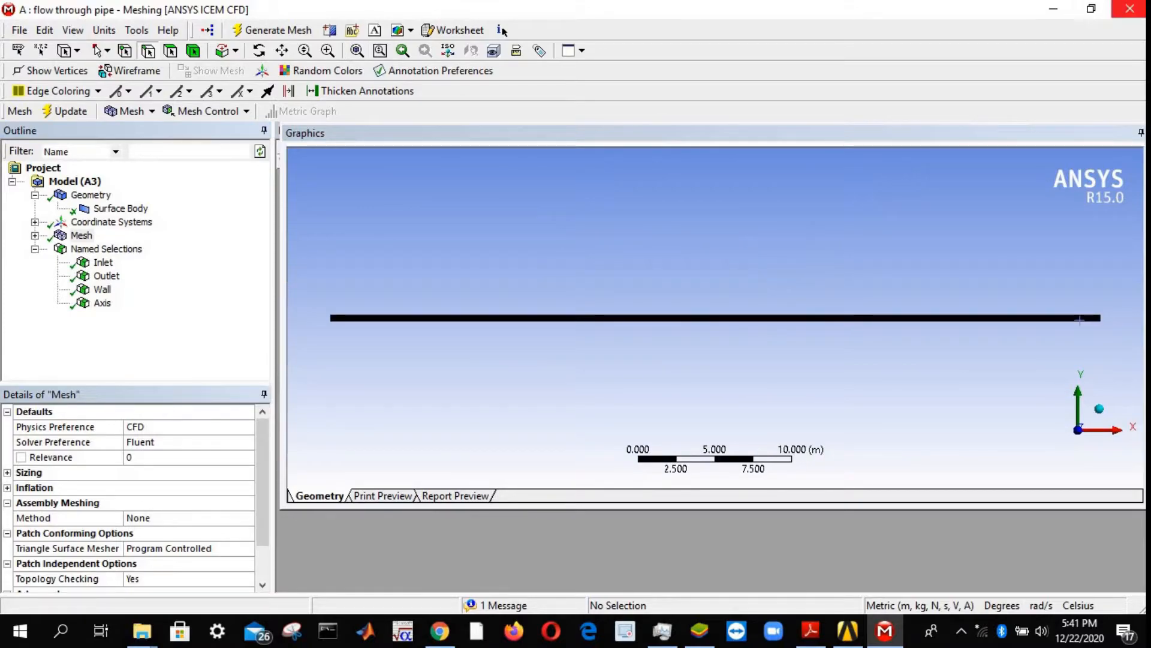
left_click(1130, 8)
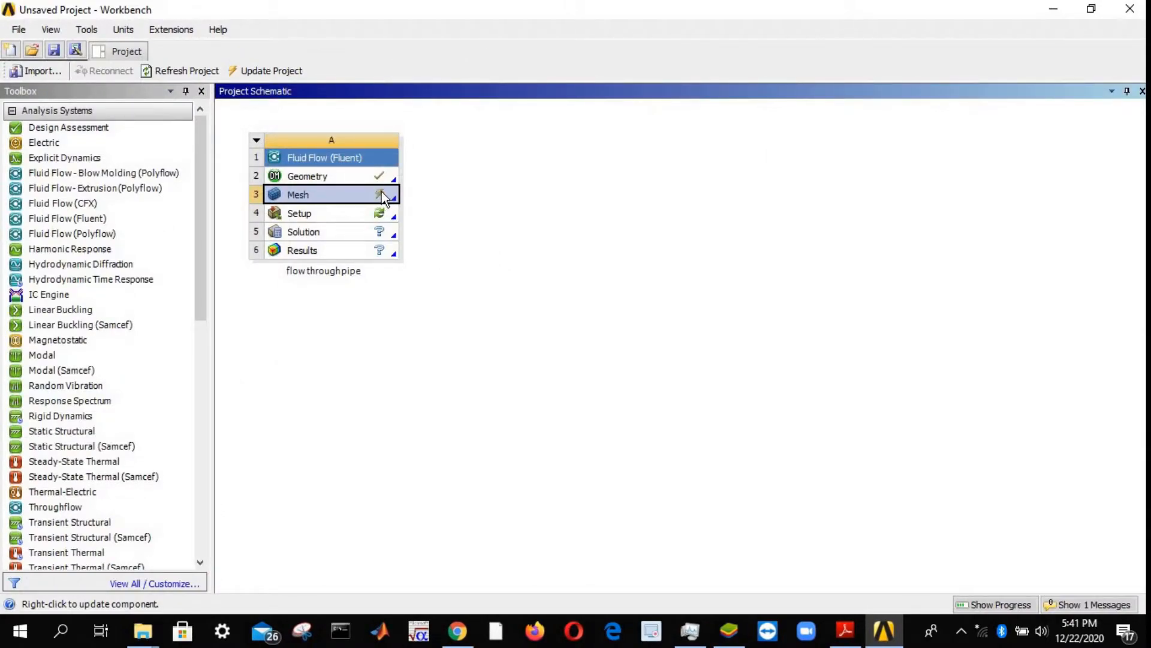
right_click(322, 193)
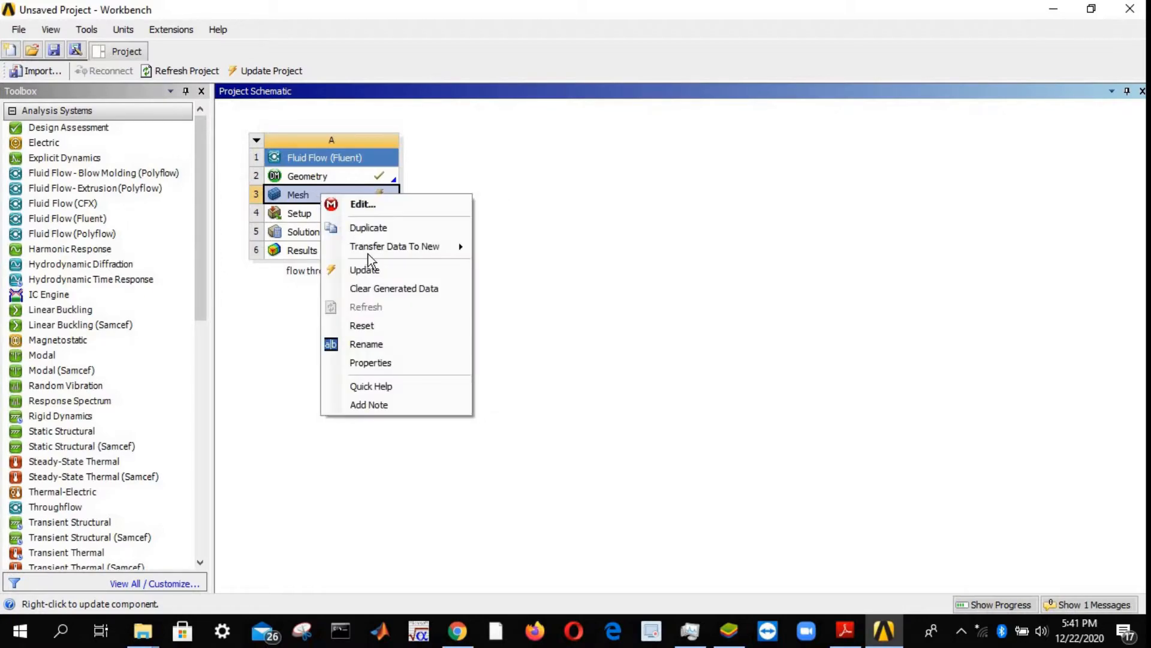
left_click(372, 270)
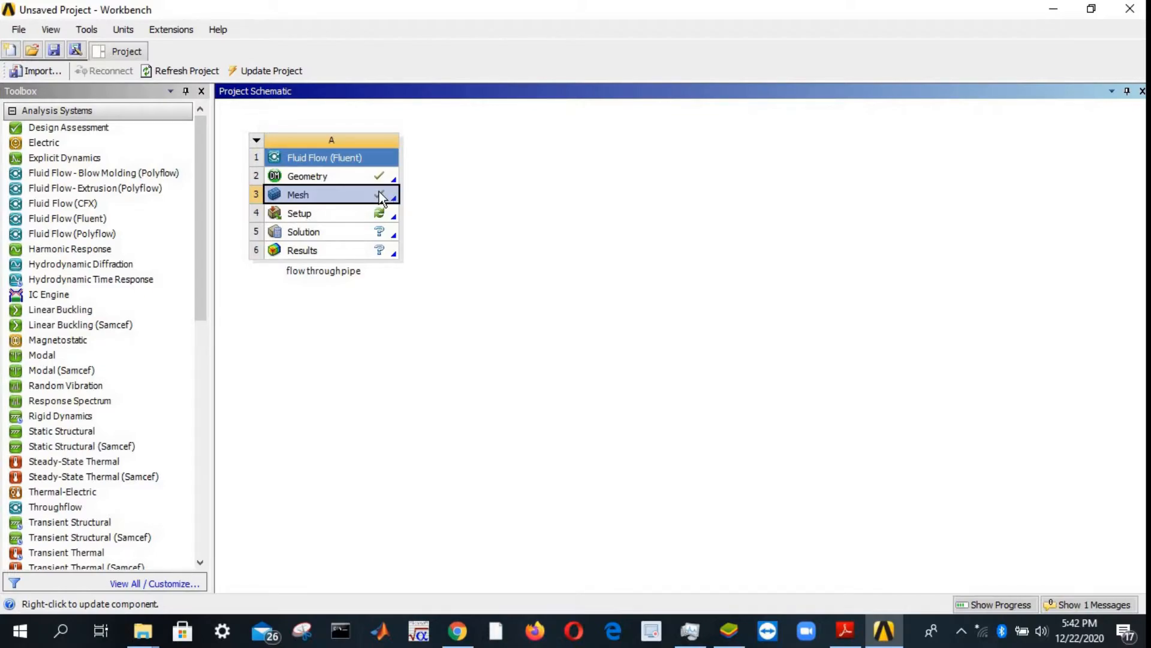
- Launch Fluent from the system's Setup component with Double Precision enabled and Serial processing
double_click(305, 215)
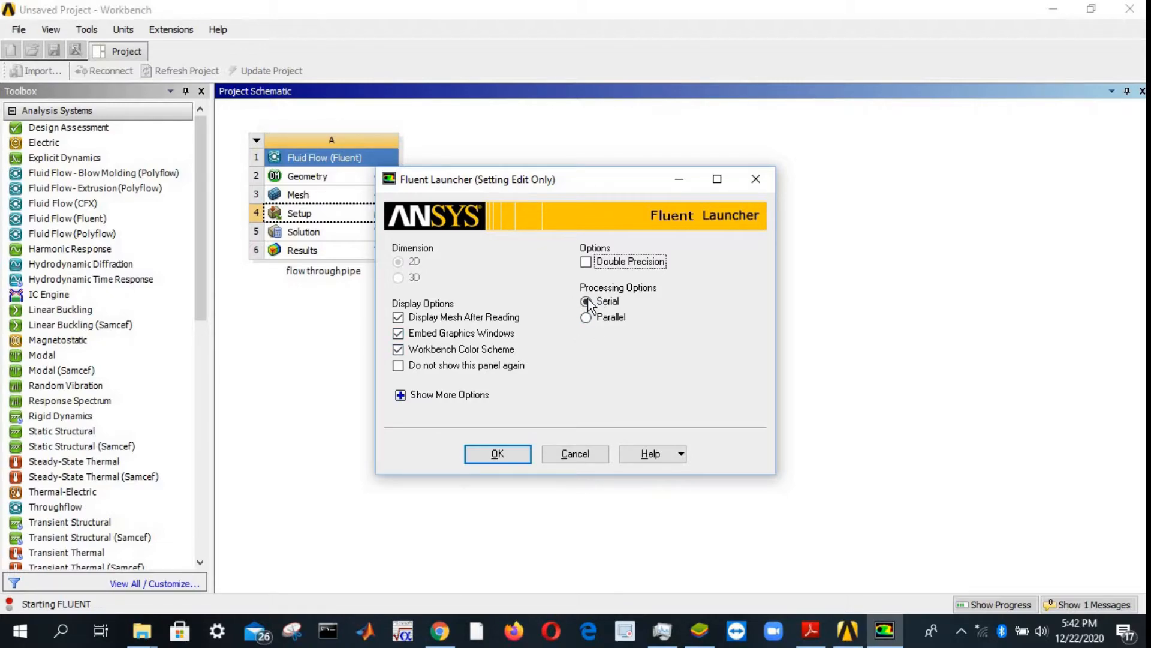
left_click(587, 262)
left_click(586, 262)
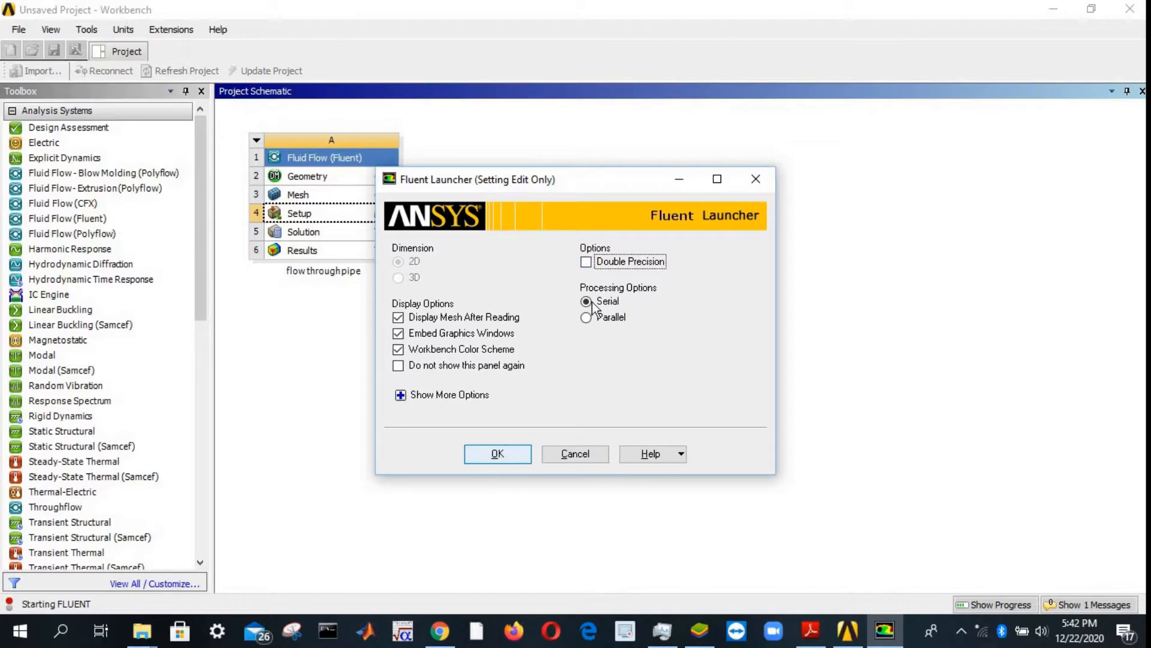
left_click(586, 262)
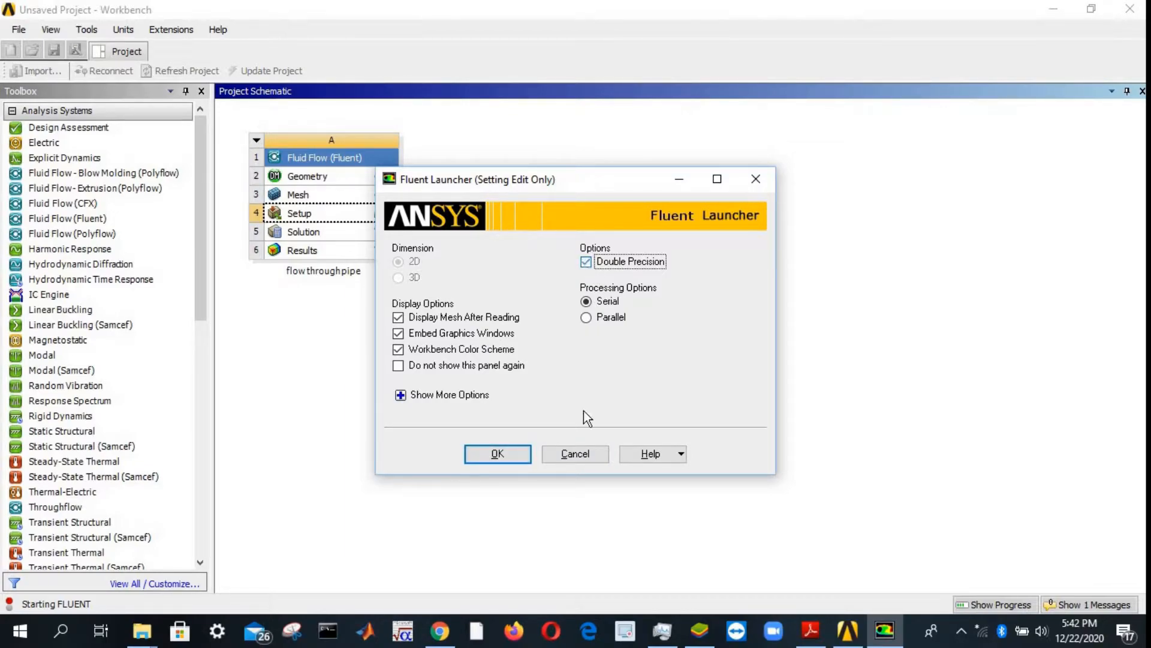
left_click(510, 451)
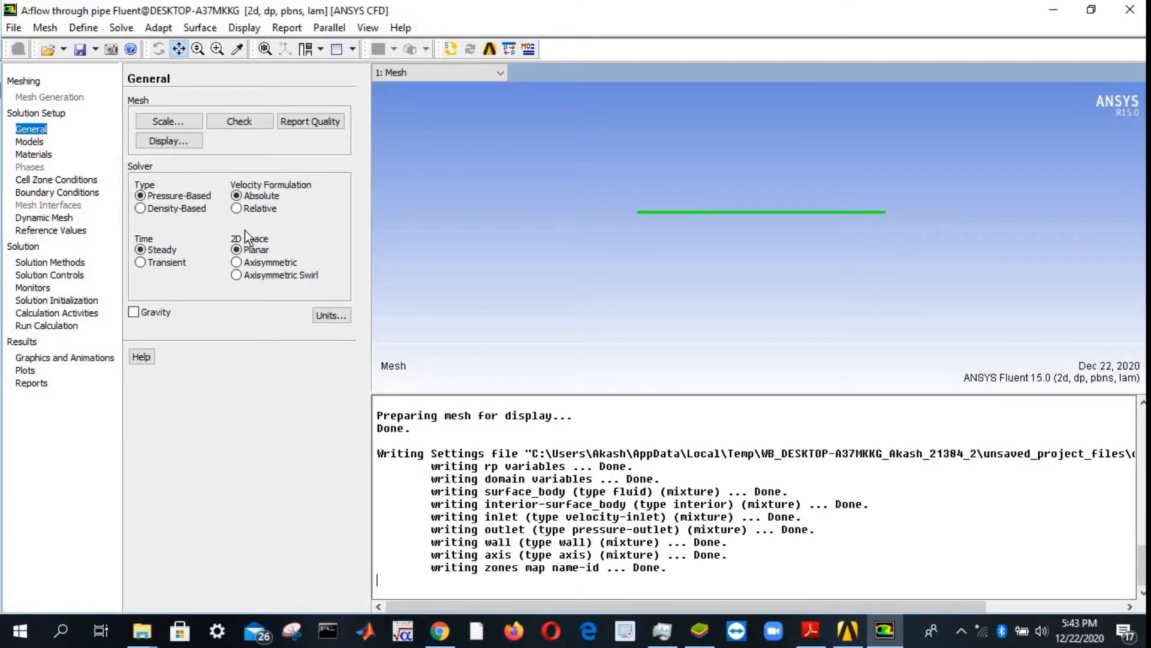
- Report the mesh quality, run the mesh check, and review the results in the console
left_click(299, 123)
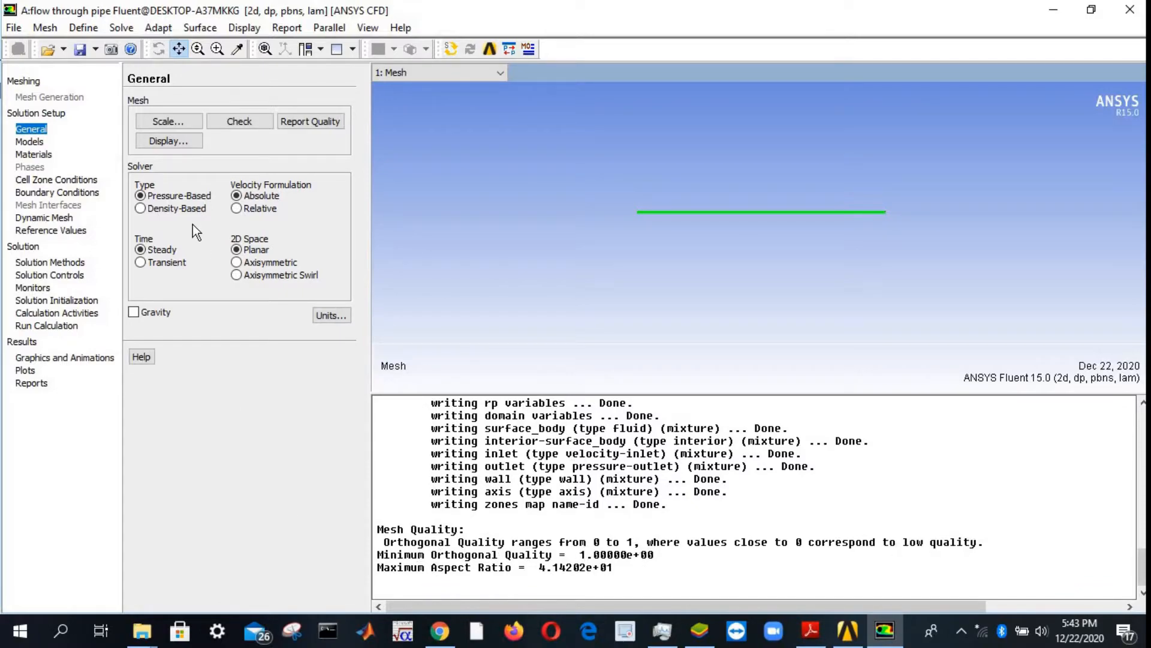
left_click(249, 121)
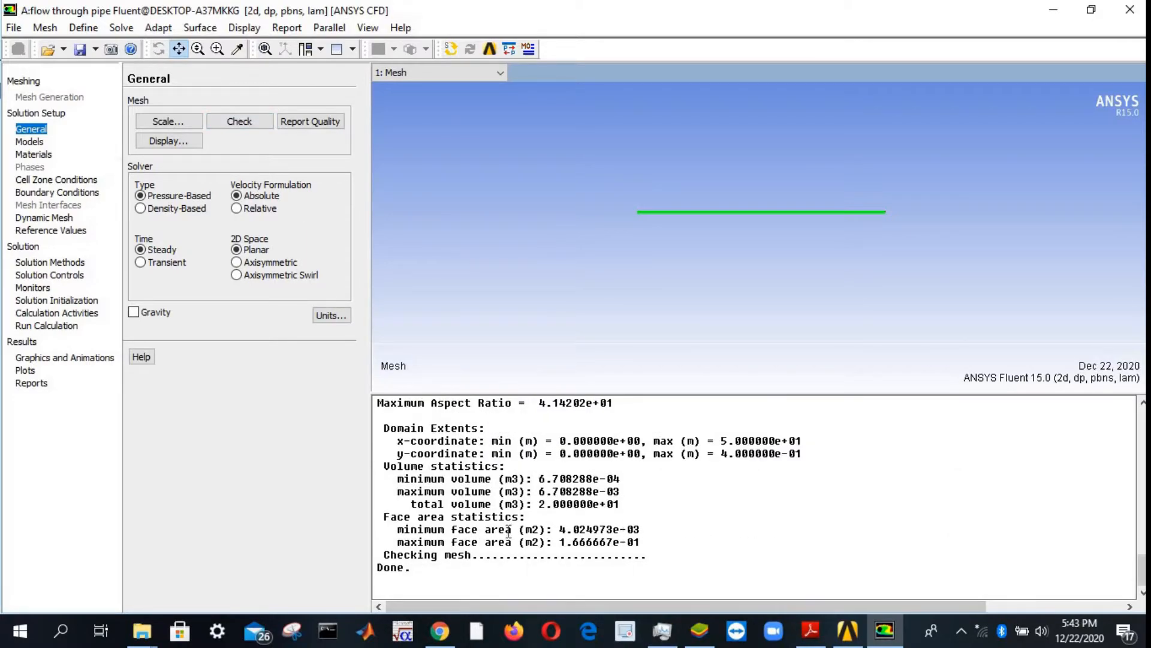
scroll(497, 524, "up", 7)
scroll(496, 524, "down", 7)
- Check the mesh display settings and set the solver's 2D space to Axisymmetric
left_click(160, 141)
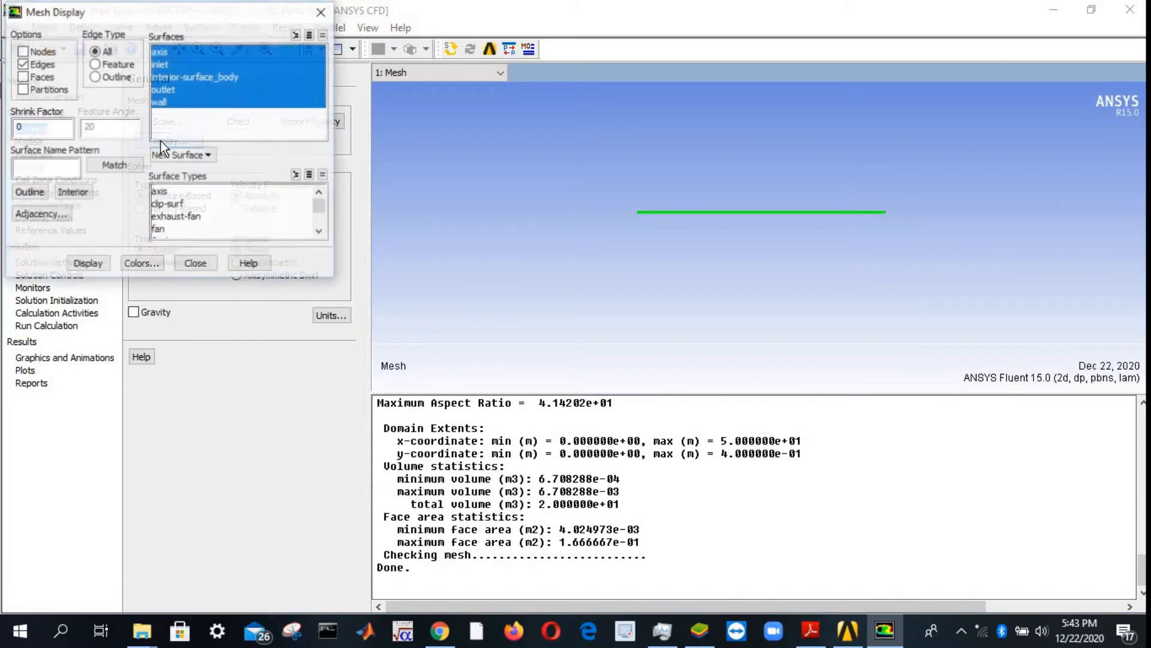
left_click(321, 11)
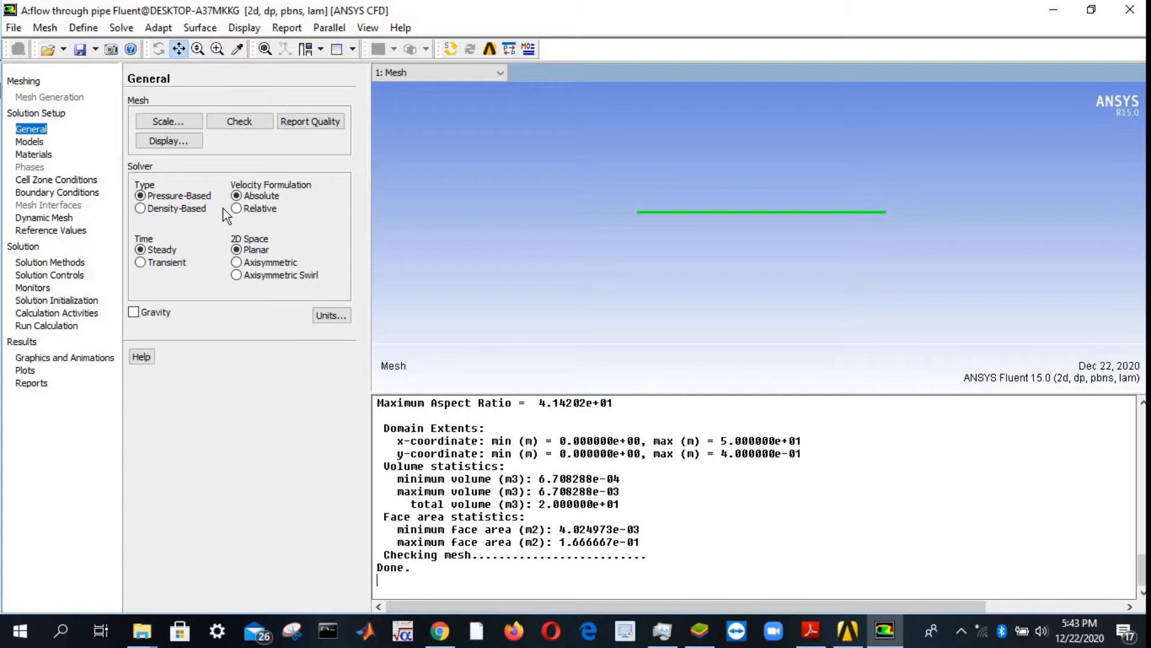
left_click(239, 263)
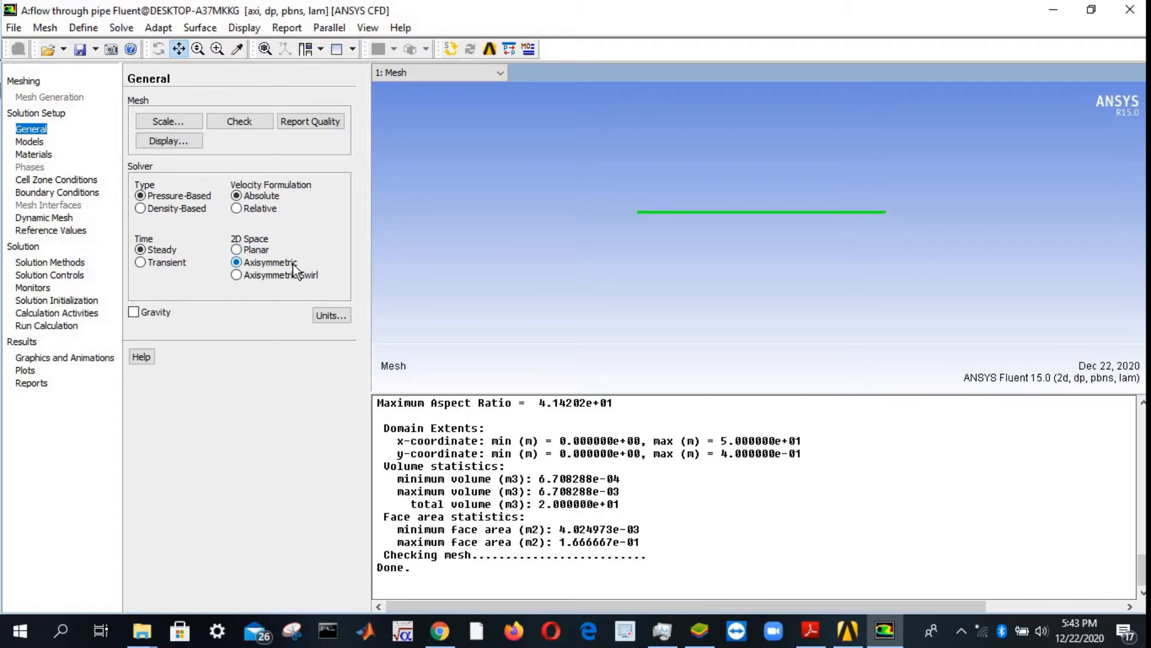
- Inspect the pipe mesh up close and accept Laminar as the viscous model
left_click(31, 142)
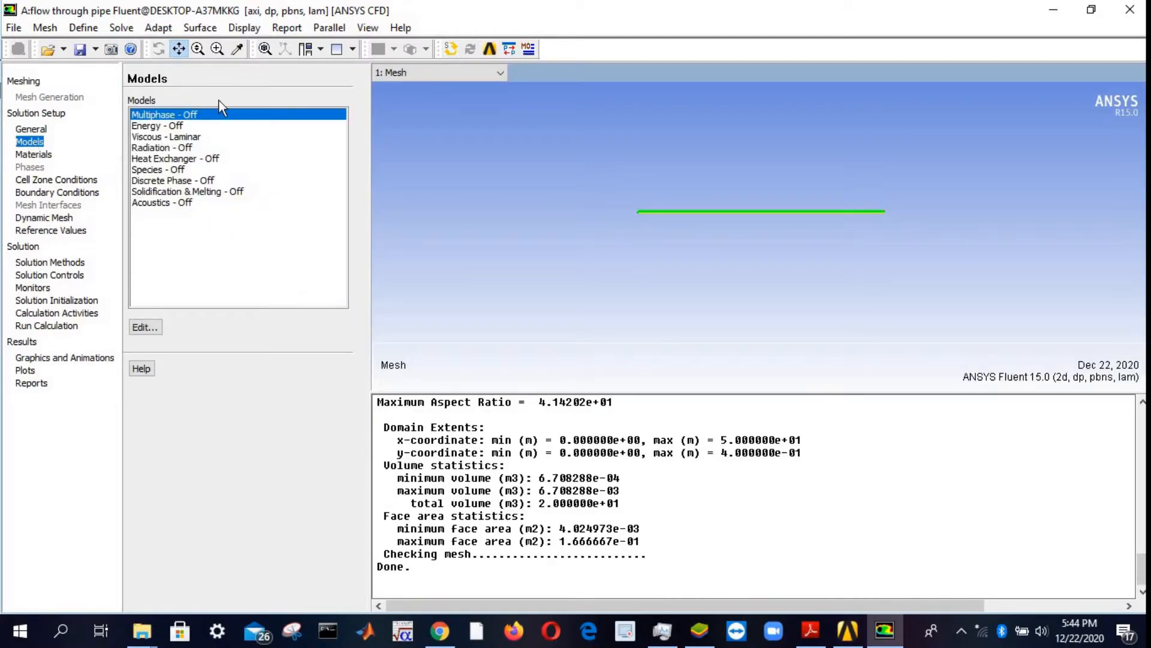
left_click(218, 49)
left_click_drag(688, 175, 769, 241)
left_click_drag(504, 217, 550, 245)
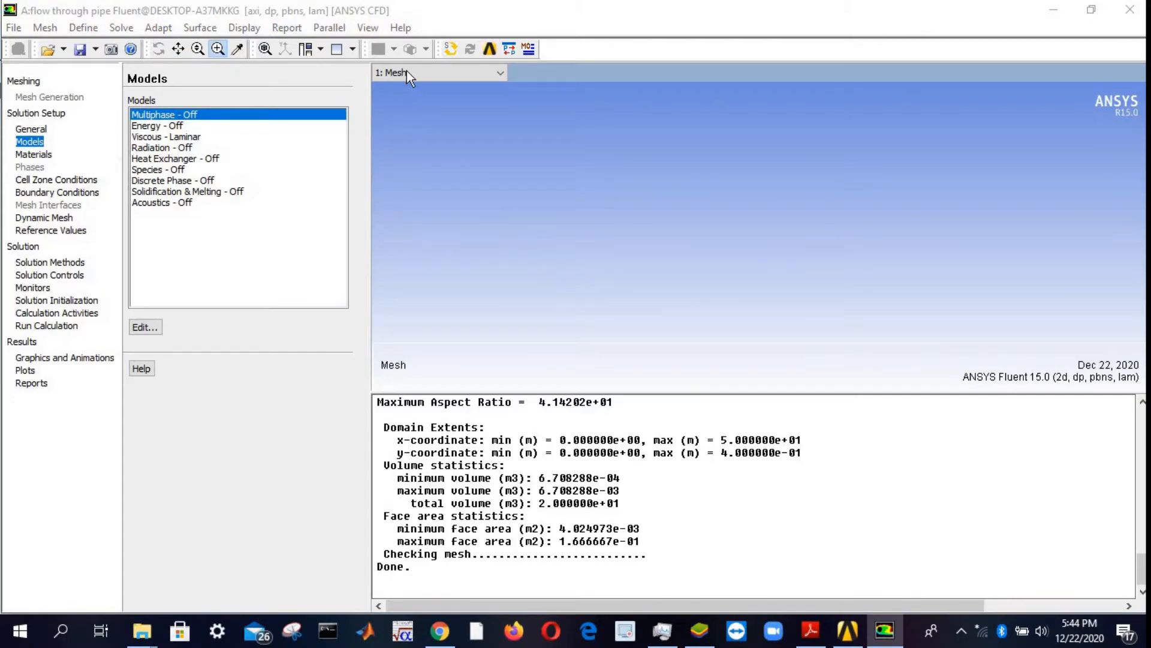
left_click(263, 54)
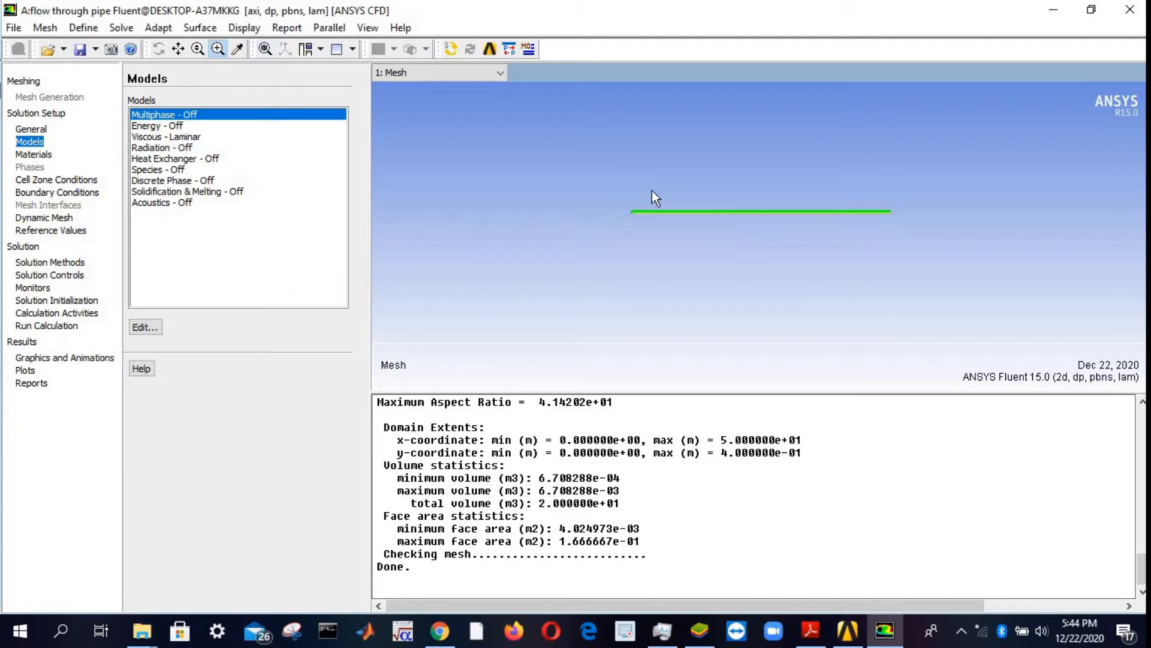
left_click_drag(645, 186, 702, 232)
left_click_drag(600, 179, 651, 263)
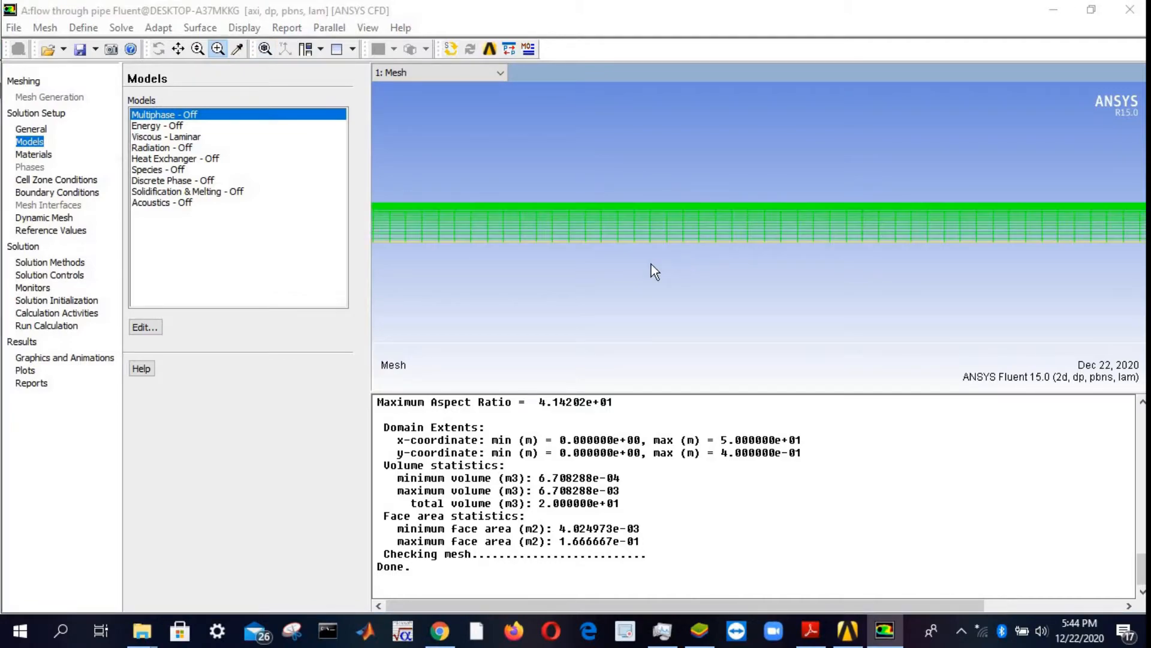
double_click(160, 138)
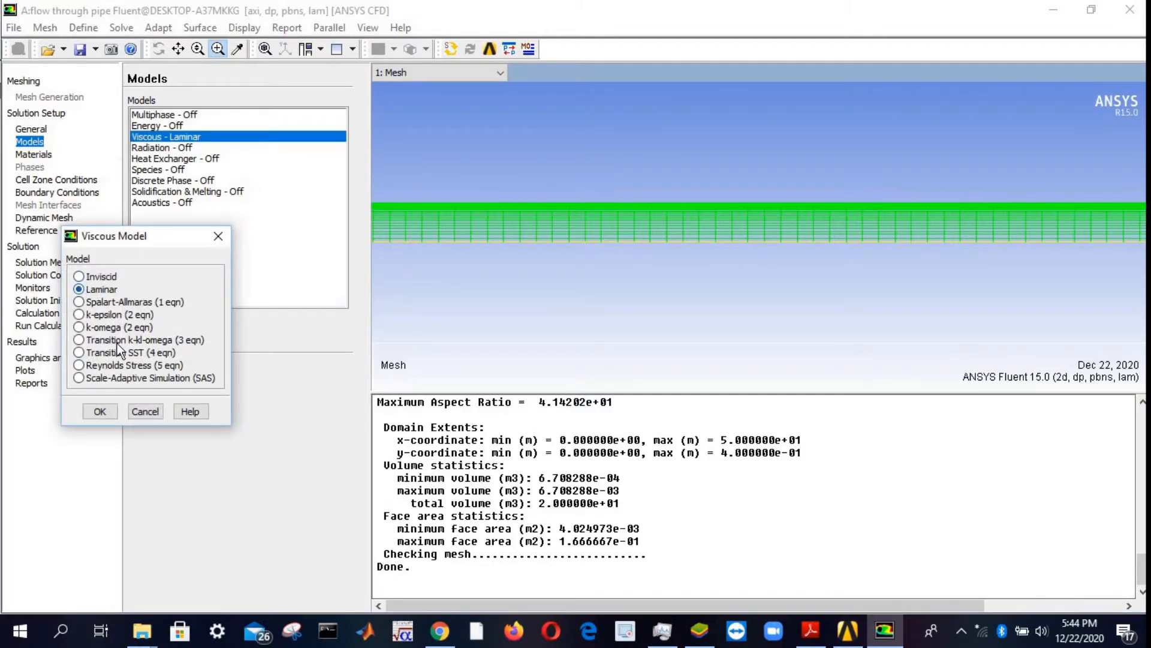
left_click(96, 413)
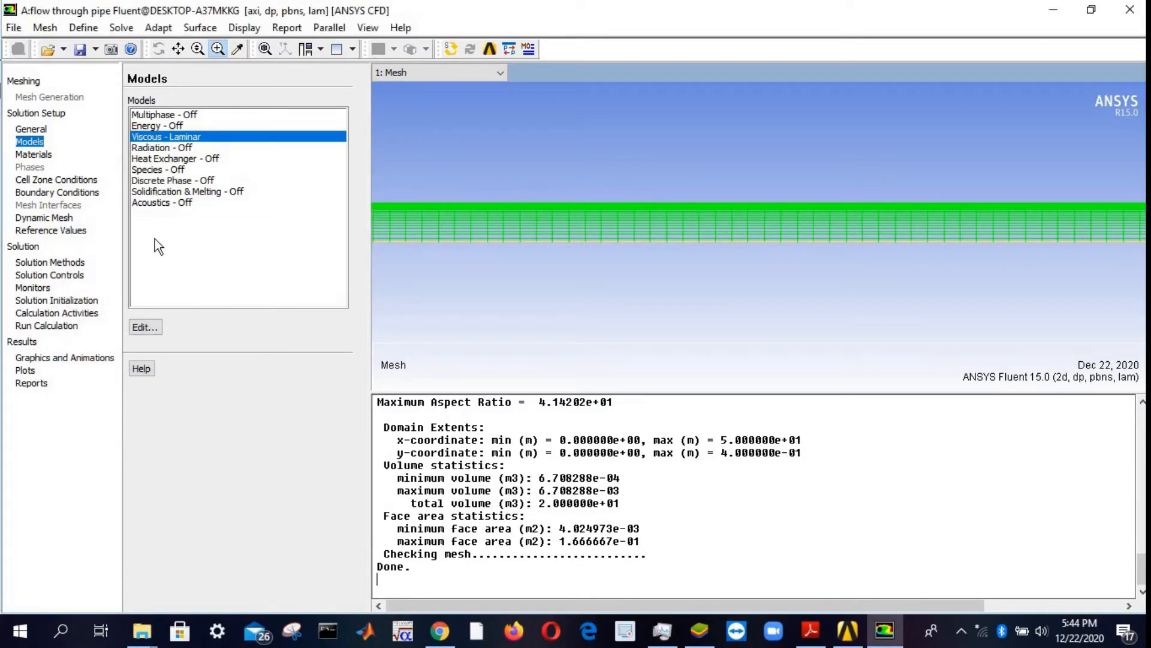
- Open the fluid material air for editing and rename it glycerin, copying the name from the problem statement PDF in Adobe Reader
left_click(30, 156)
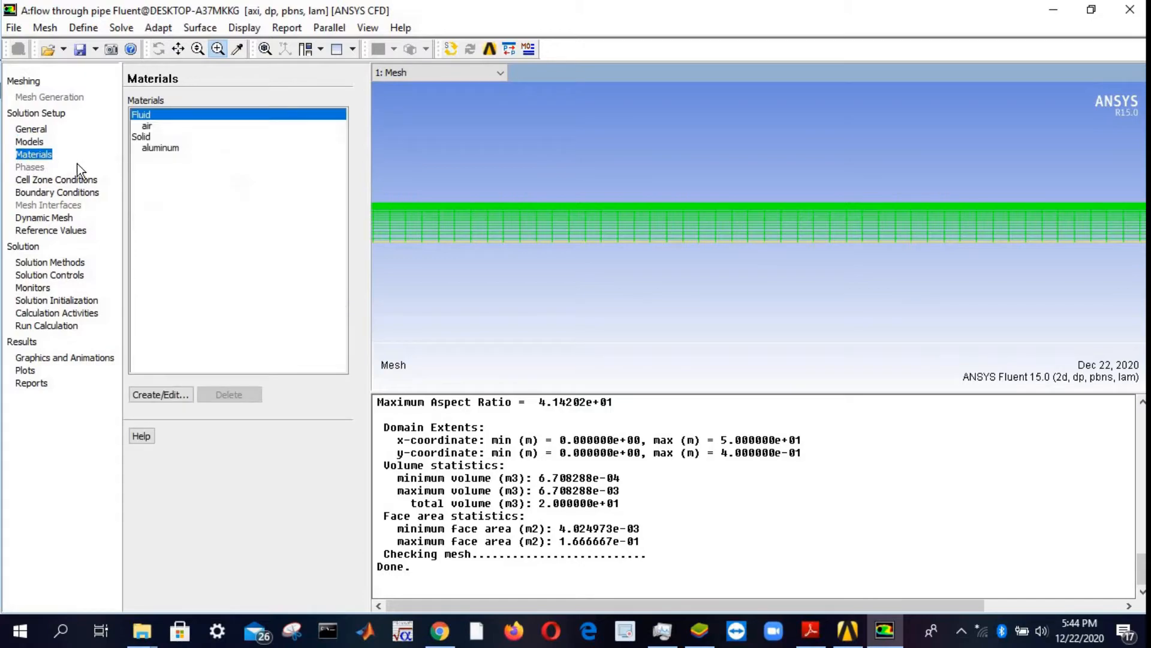
left_click(148, 127)
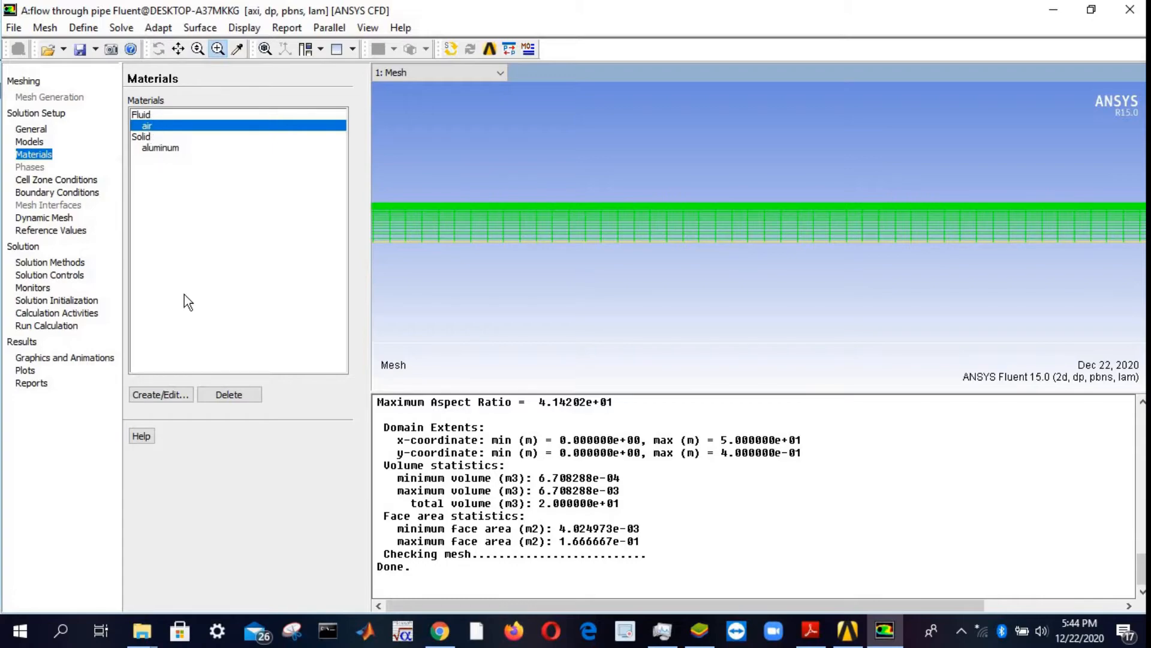
left_click(154, 396)
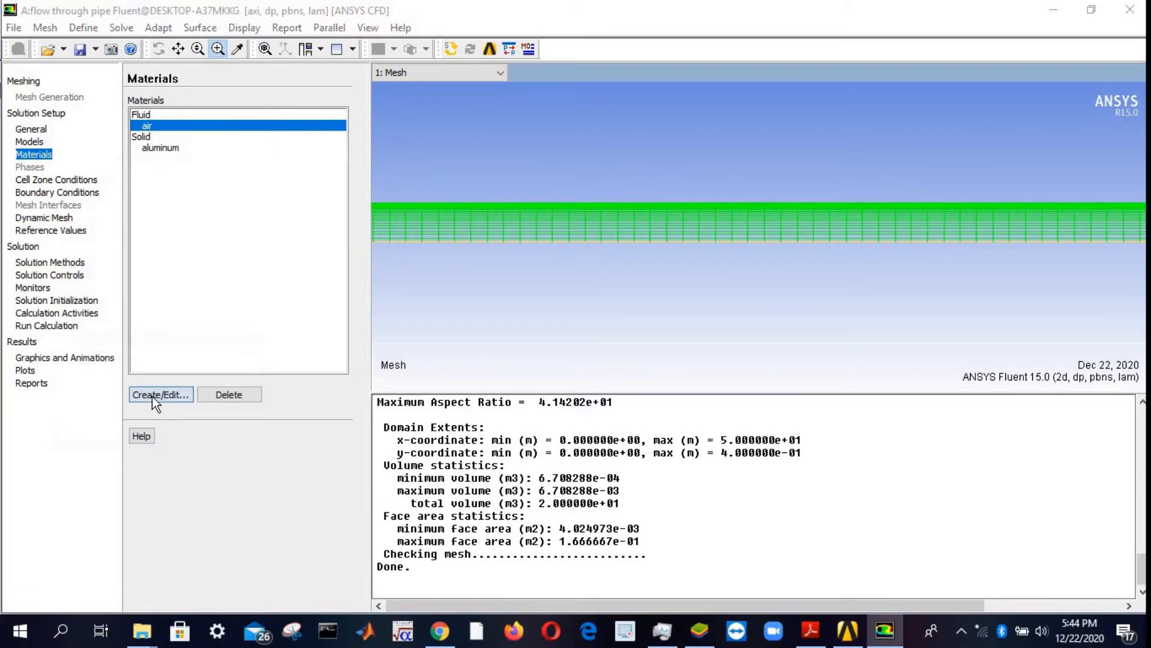
left_click_drag(180, 206, 292, 68)
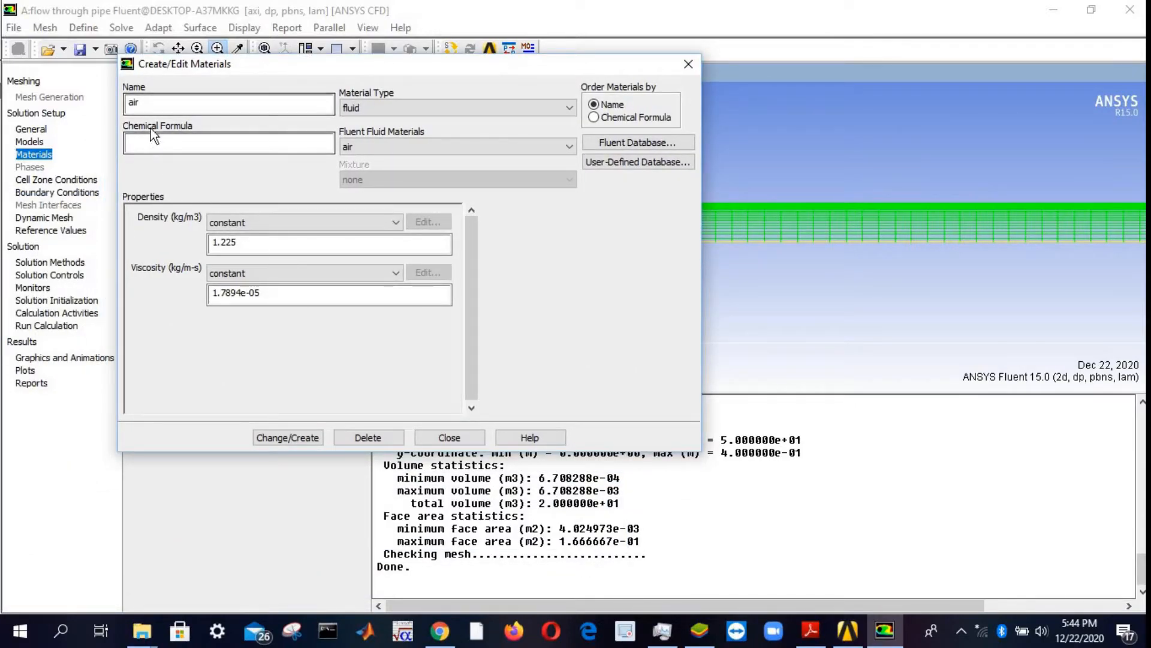
double_click(149, 102)
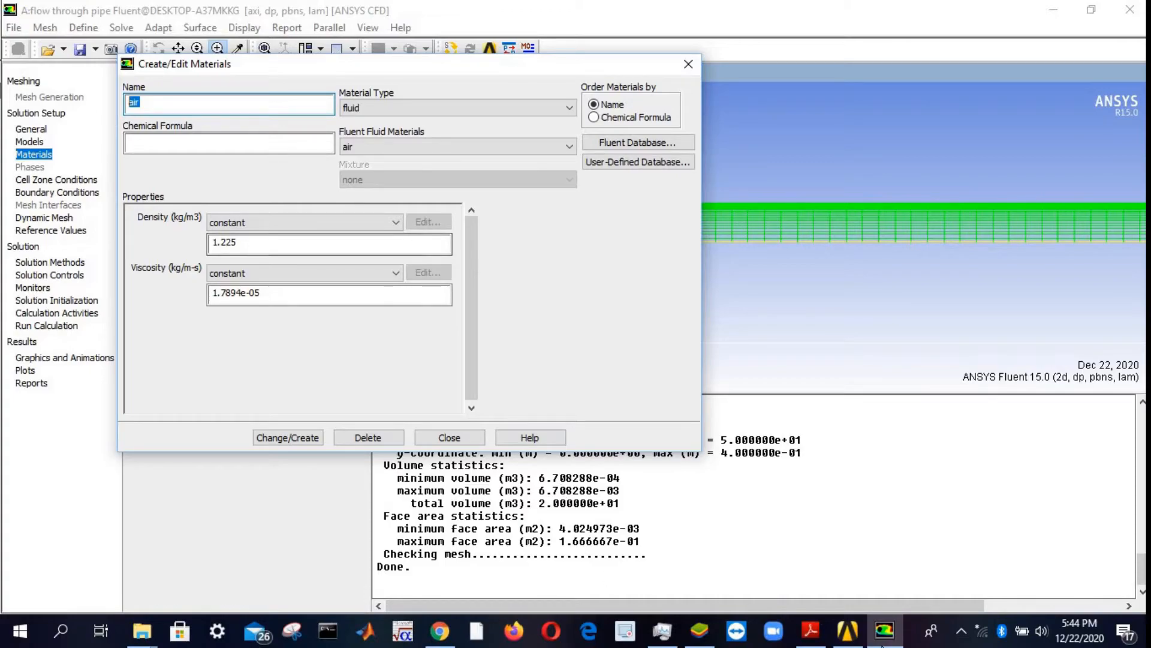
left_click(811, 629)
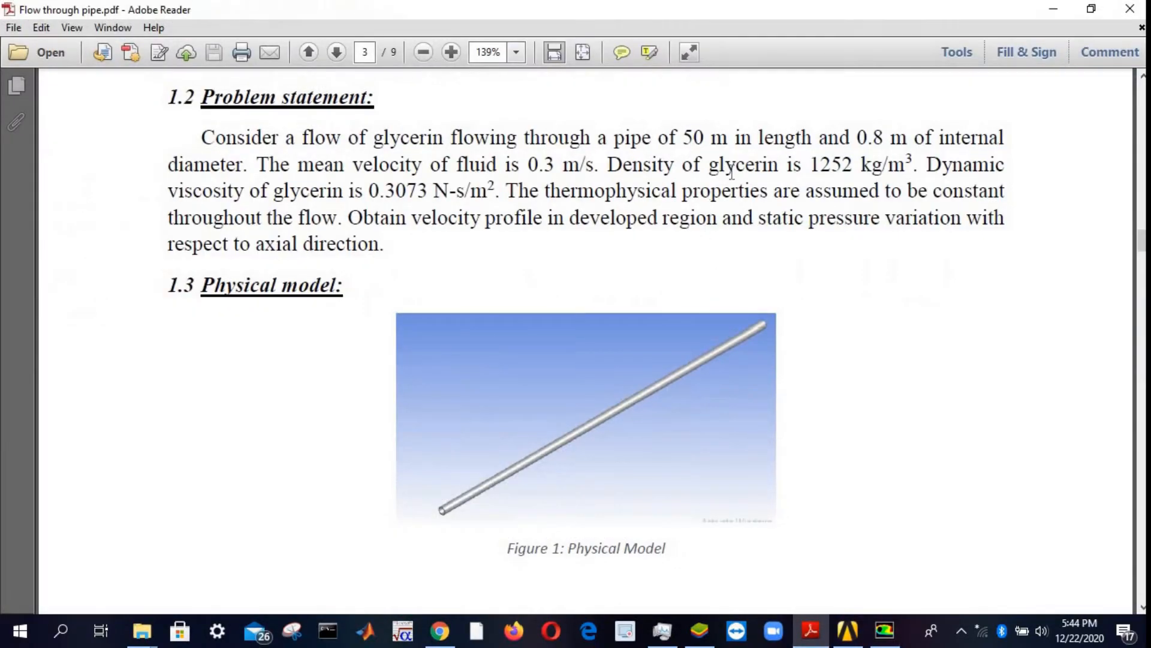
left_click_drag(709, 165, 774, 171)
key("ctrl+c")
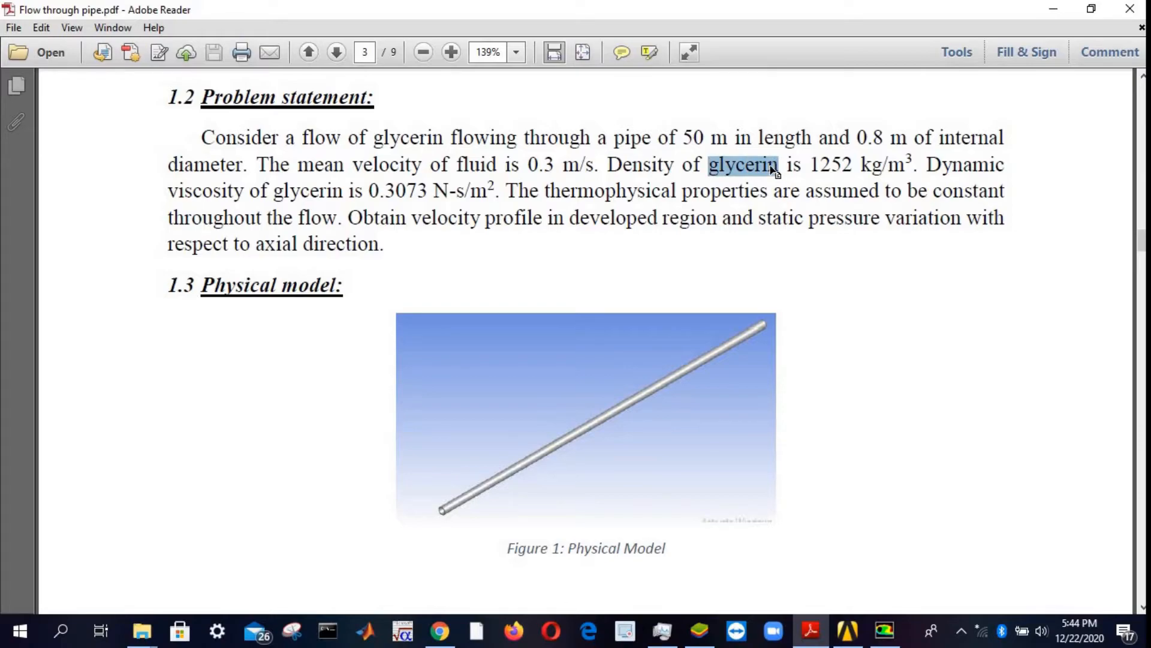
left_click(1054, 10)
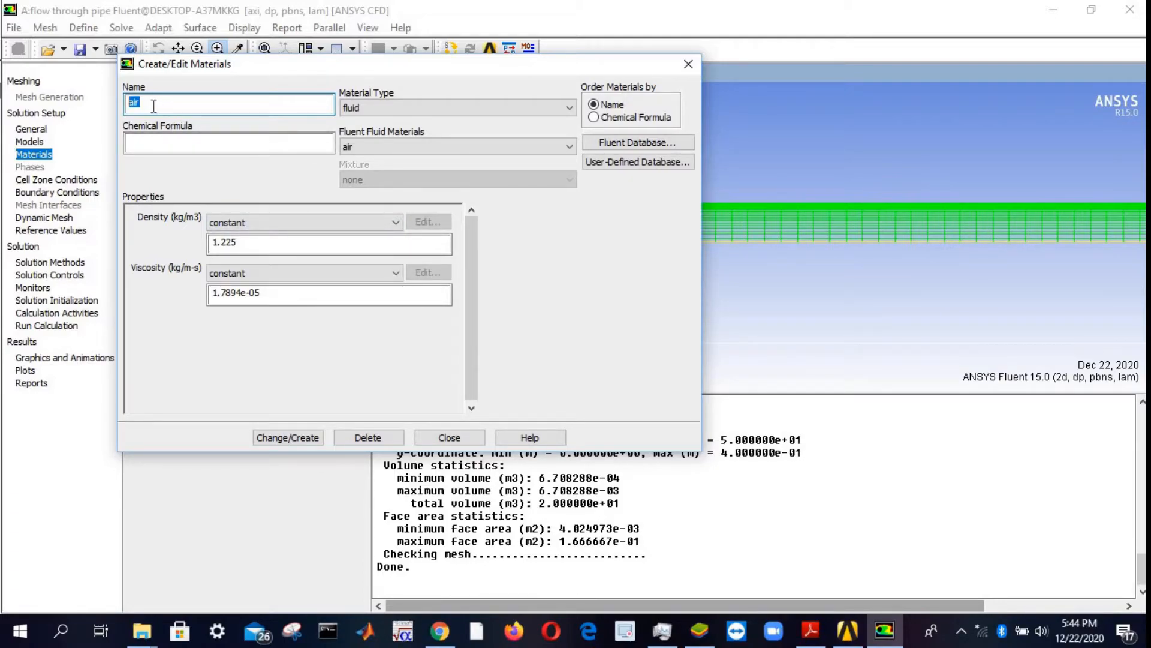
right_click(153, 106)
left_click(196, 178)
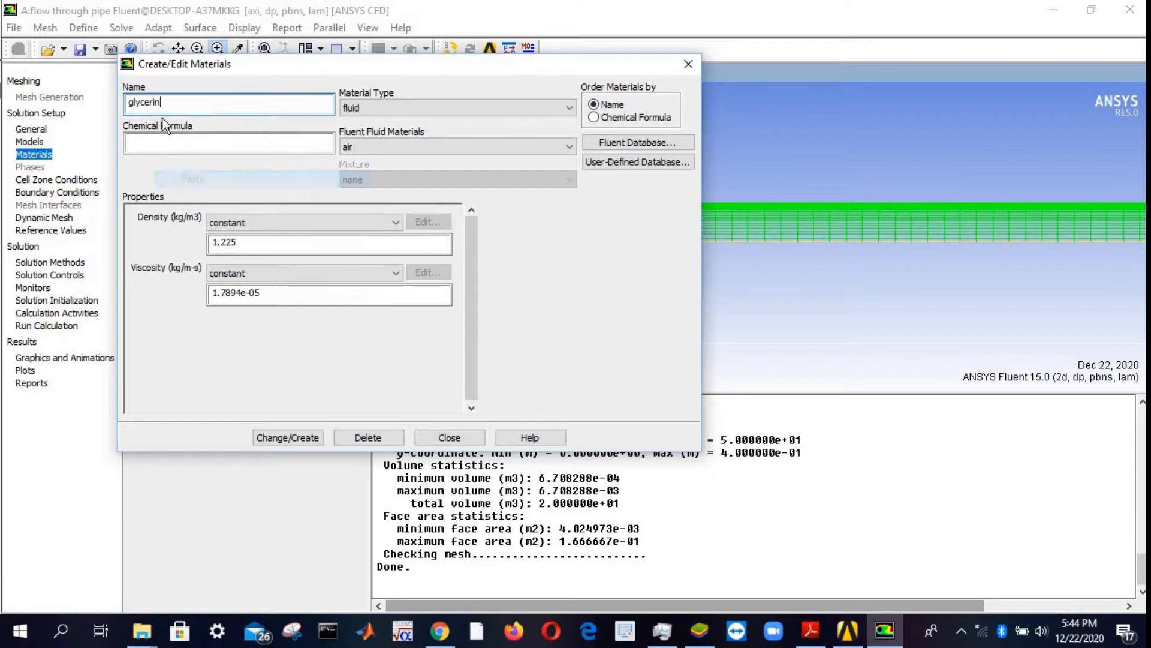
- Look up glycerin's density in the problem statement PDF and set the material's constant density to 1252 kg/m3
left_click(300, 242)
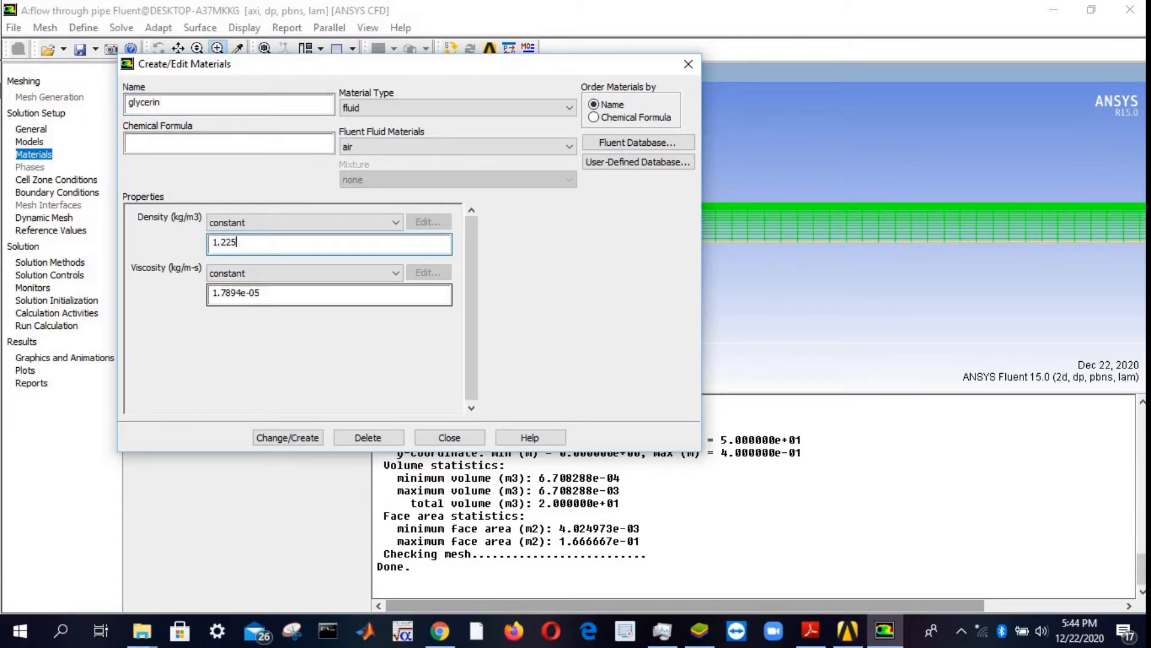
left_click(815, 635)
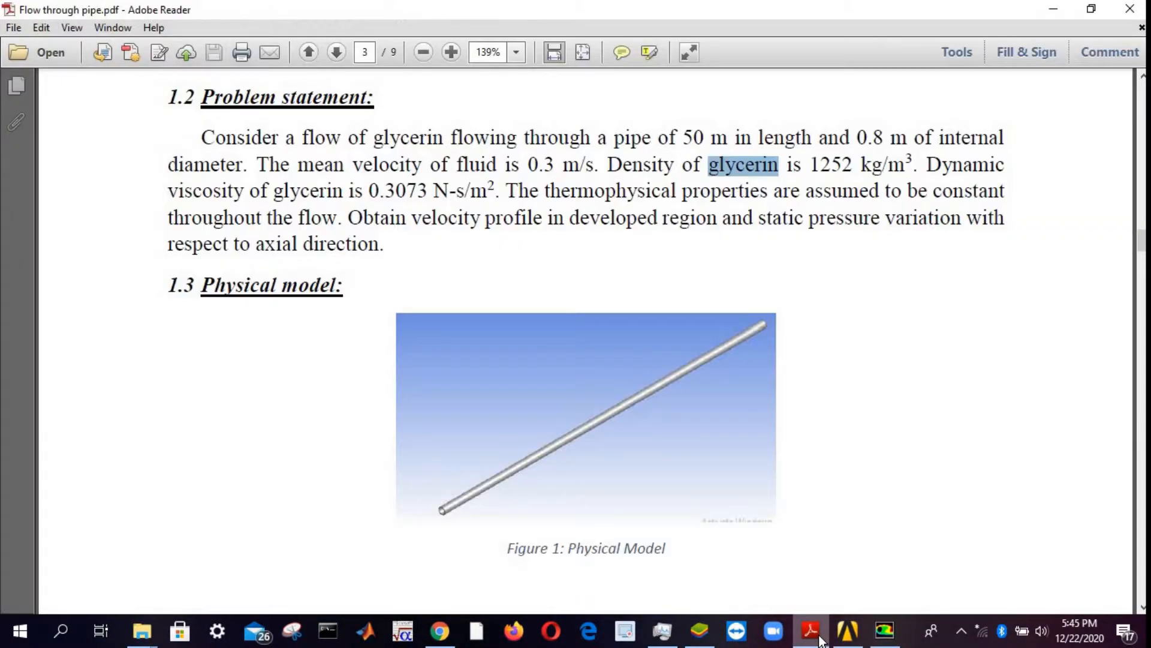
left_click(885, 630)
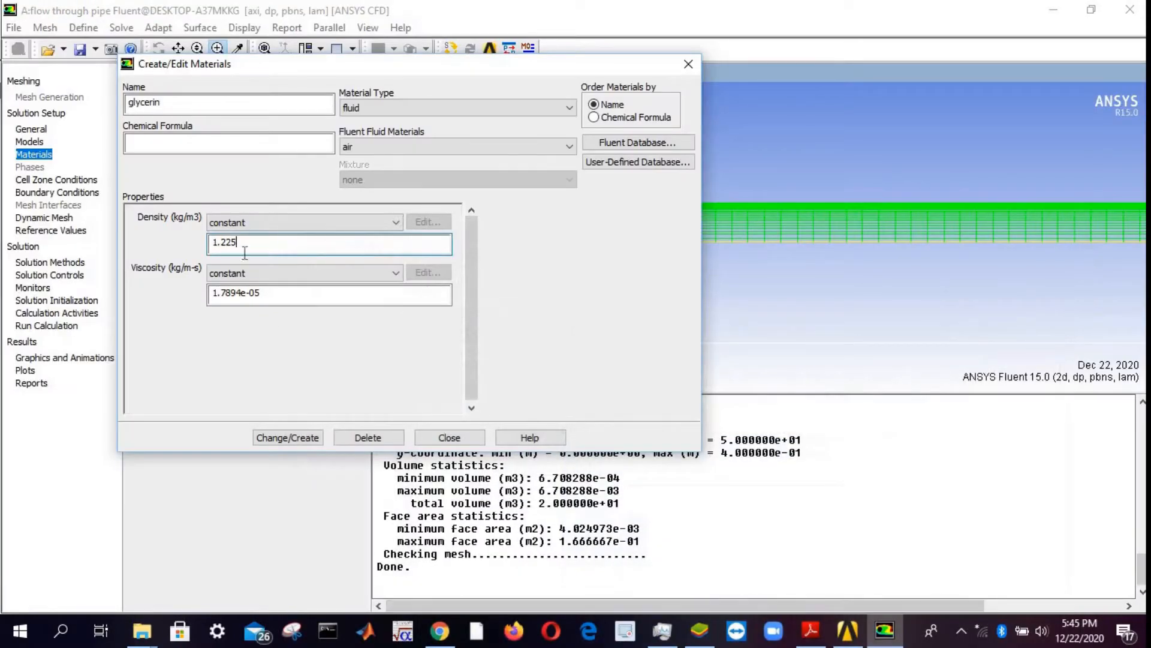
double_click(226, 243)
type("12")
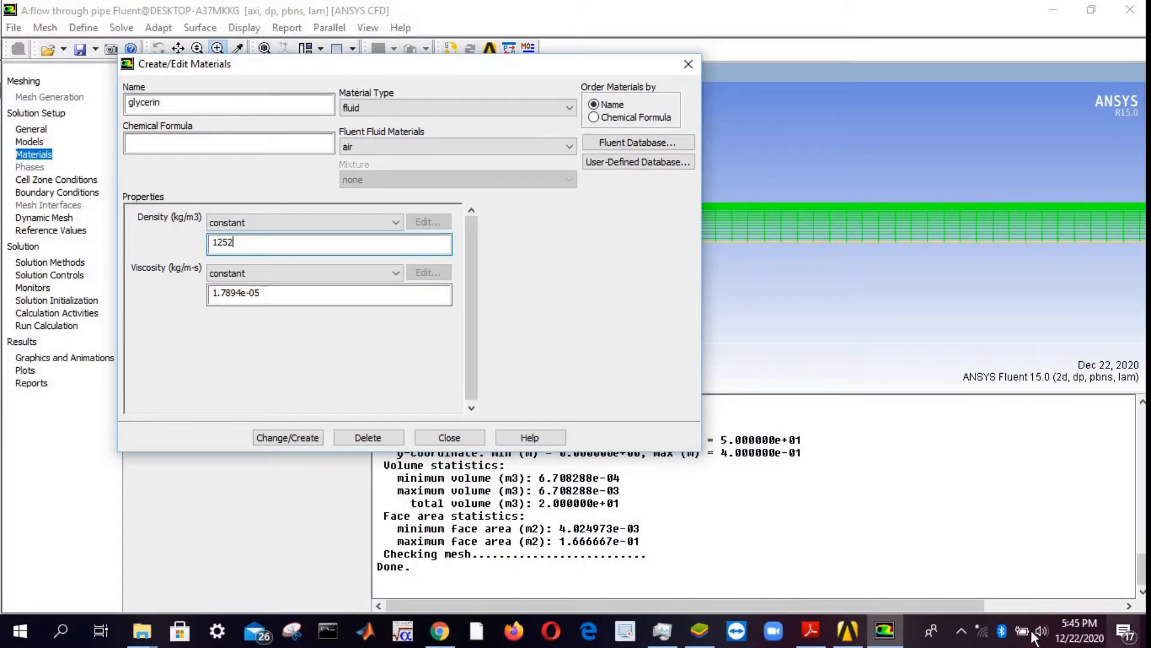
- Set glycerin's constant viscosity to 0.3073 kg/m-s and create the material, overwriting air
left_click(820, 633)
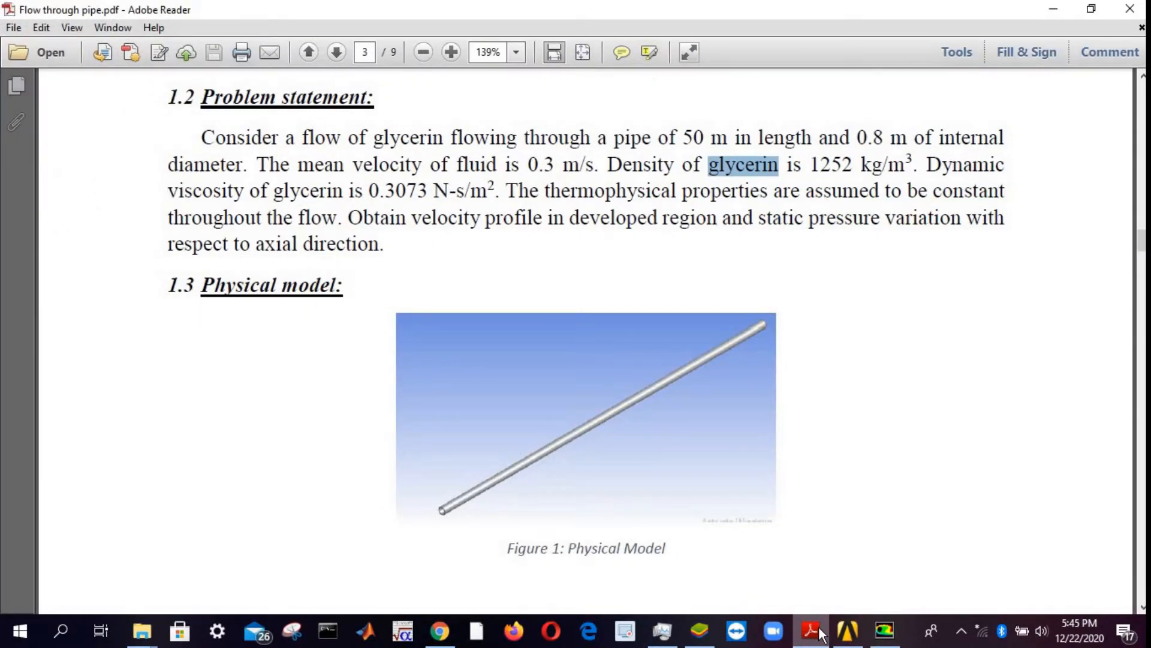
left_click(820, 633)
left_click_drag(279, 292, 172, 284)
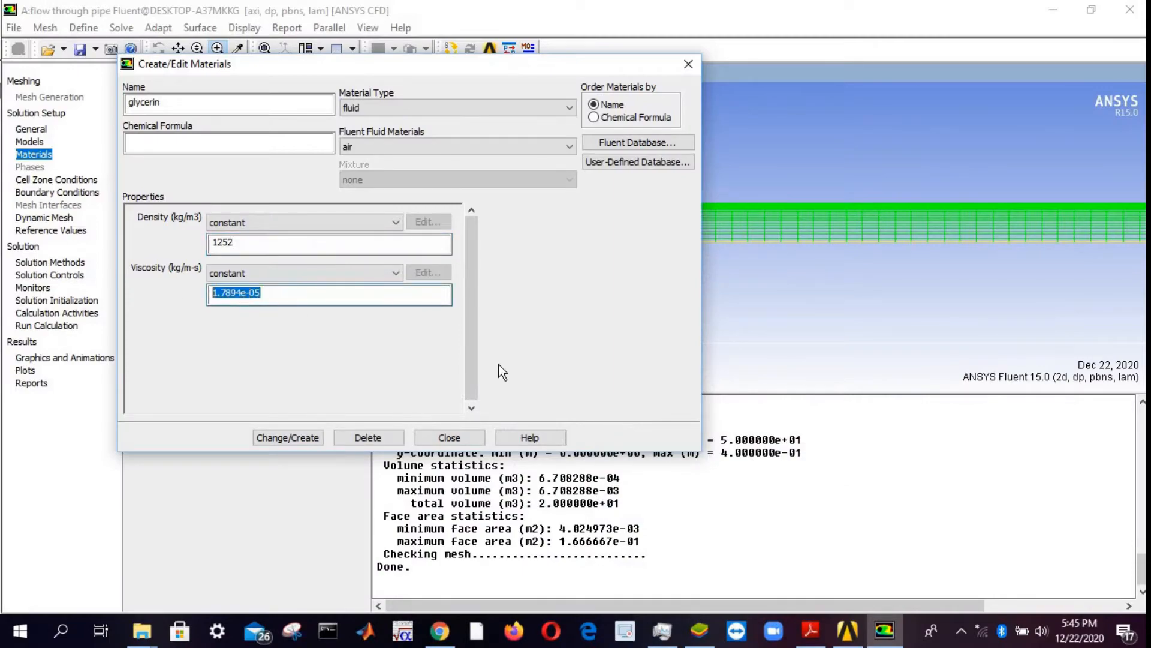
type("0.3073")
left_click(285, 440)
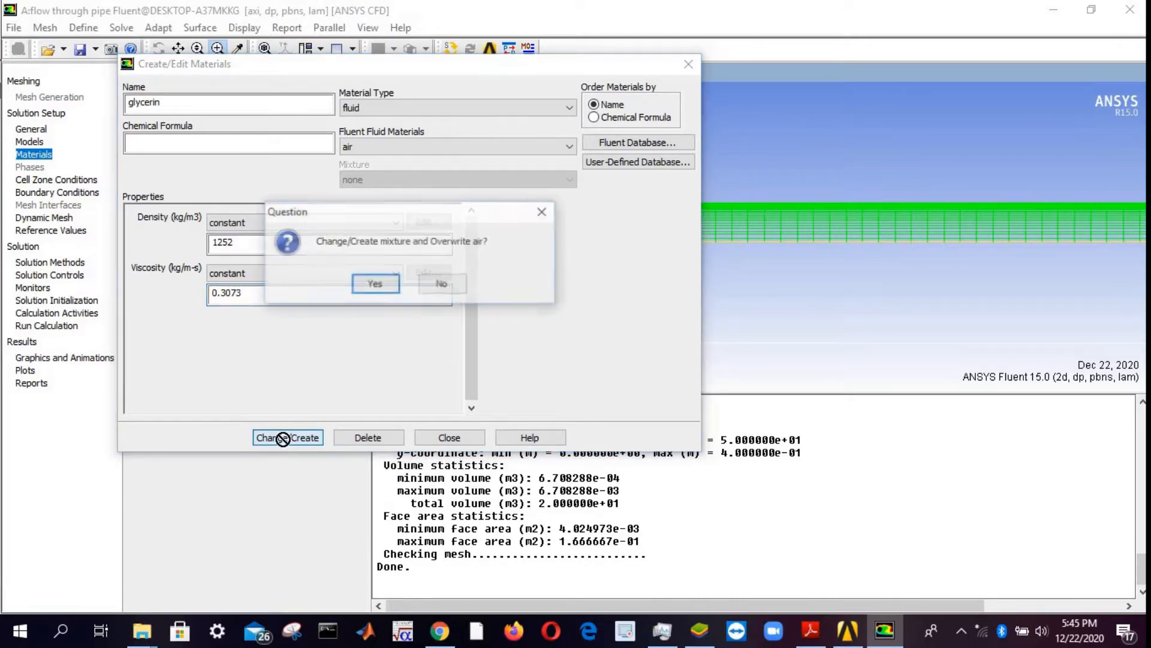
left_click(376, 285)
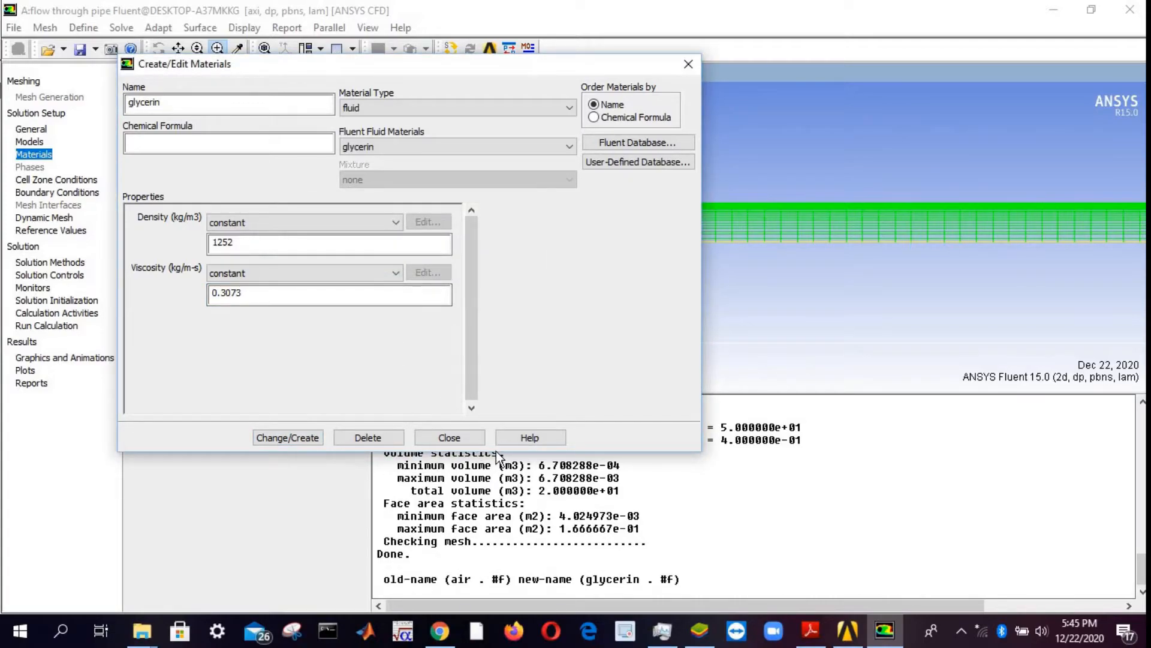
left_click(451, 437)
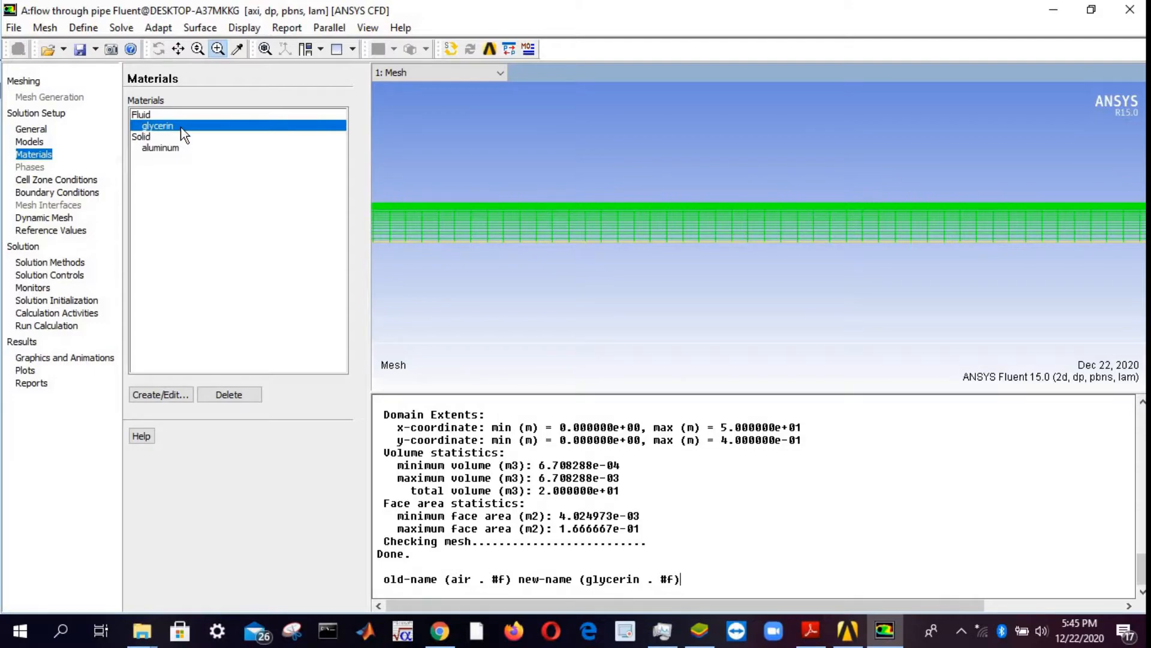
- Keep the surface_body cell zone as type fluid and accept glycerin as its material
left_click(52, 179)
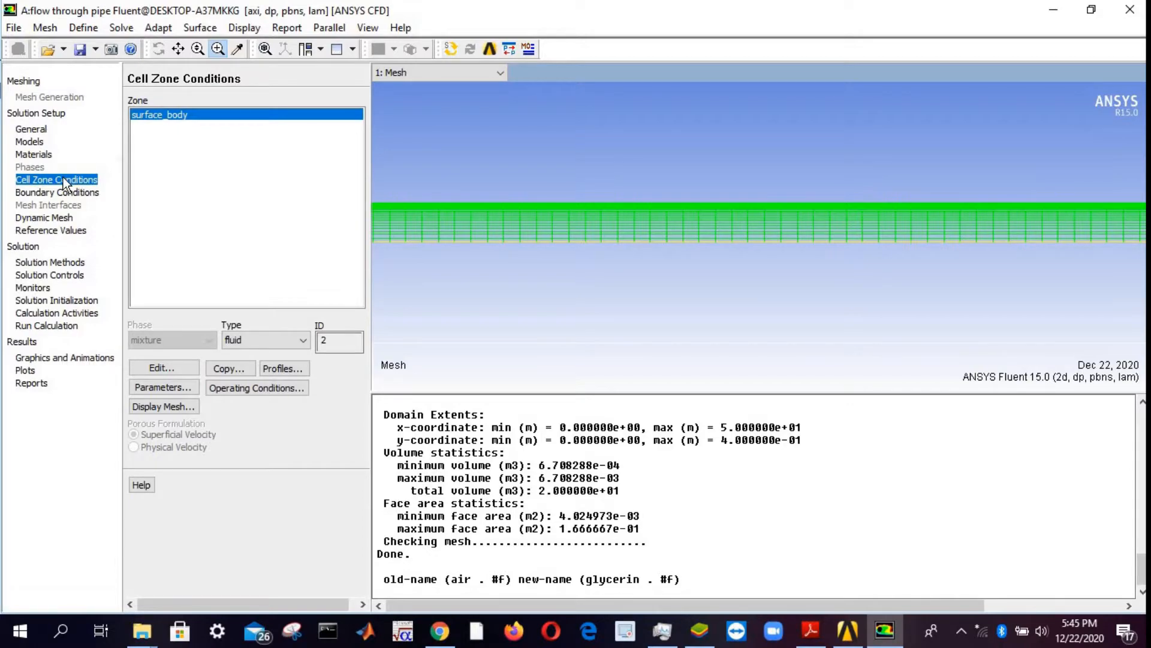
left_click(242, 342)
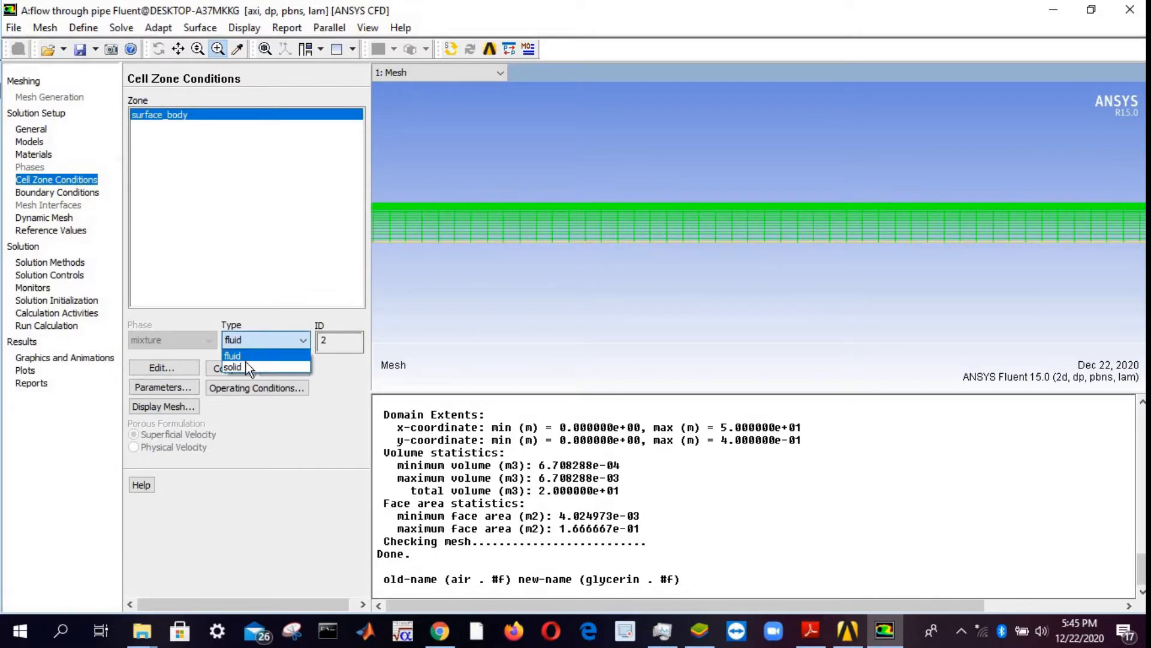
left_click(253, 342)
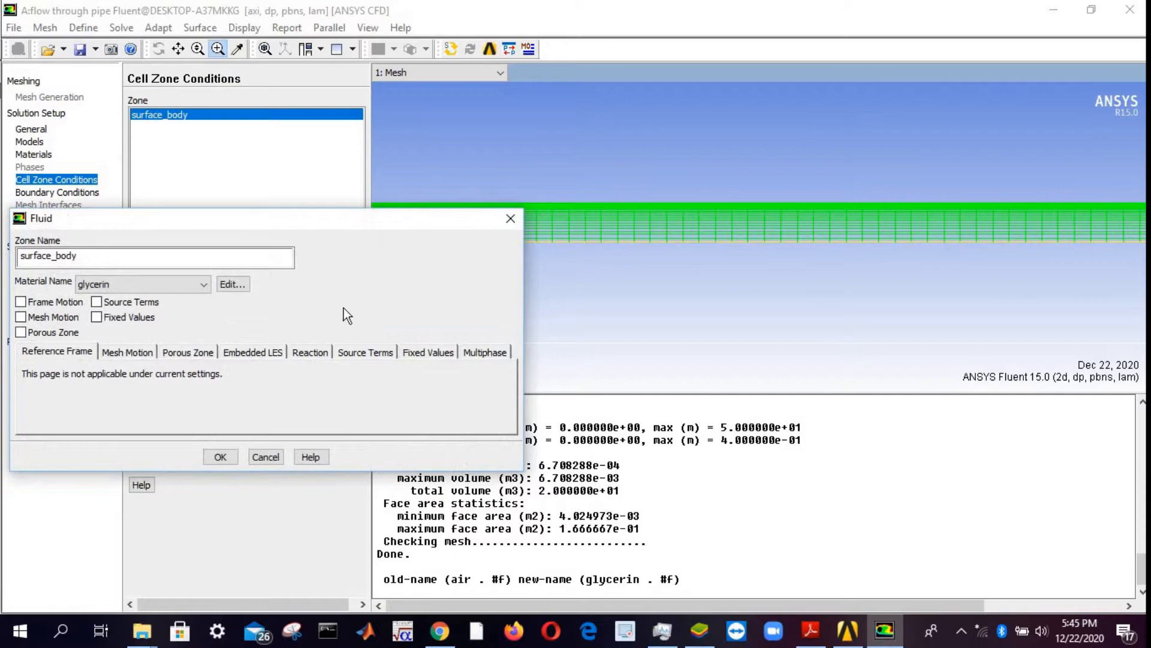
left_click(220, 457)
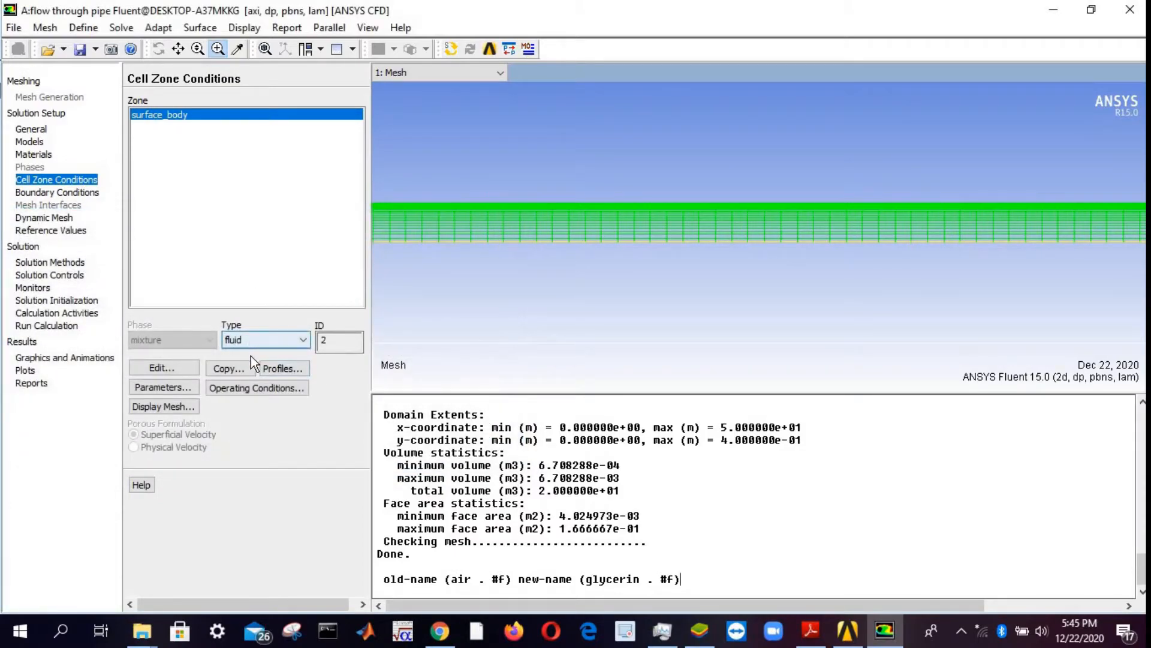
- Open the axis zone's boundary condition and accept it as type axis with the zone name axis
left_click(42, 193)
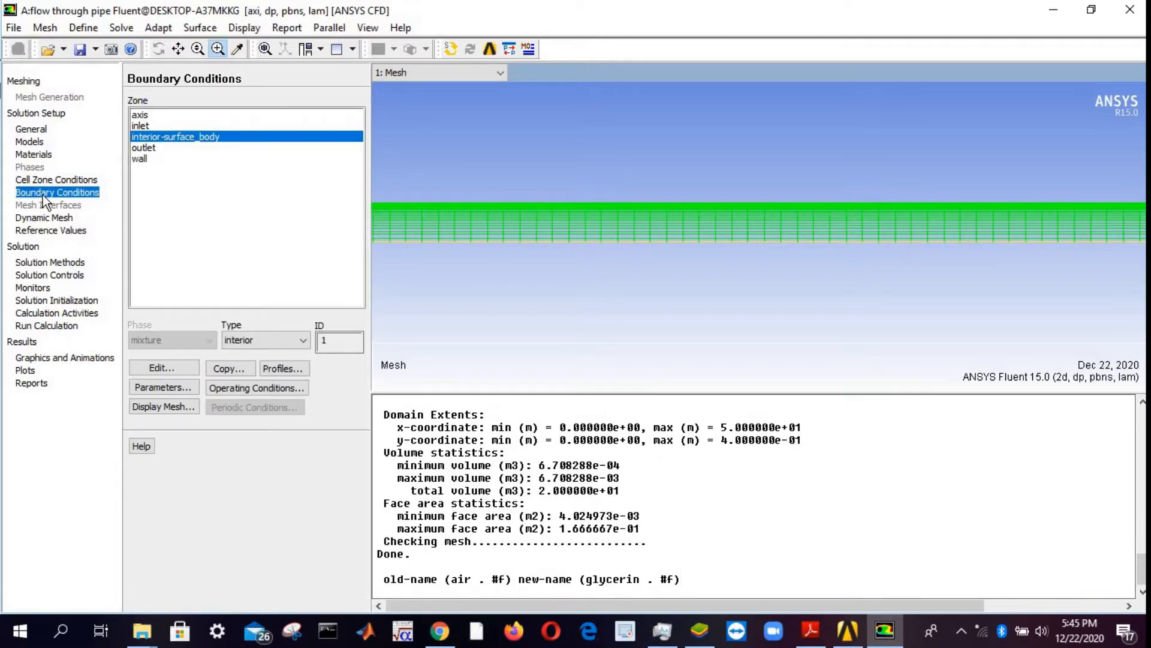
left_click(142, 115)
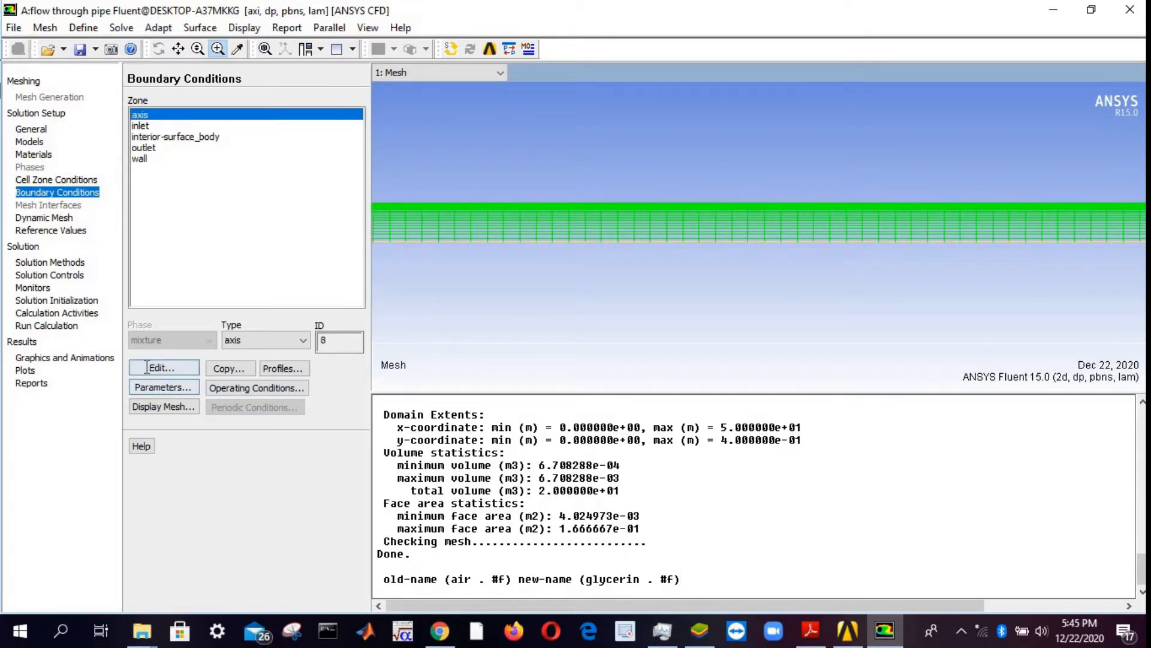
left_click(159, 367)
double_click(48, 368)
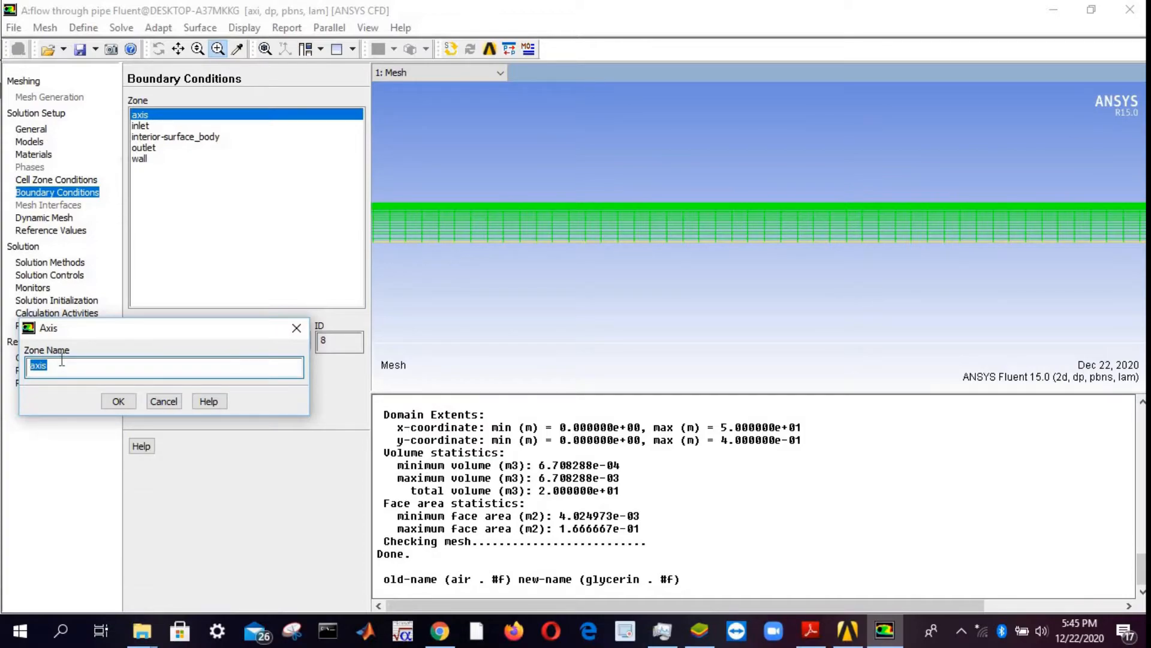
left_click(120, 398)
- Open the inlet's velocity-inlet condition and keep Magnitude, Normal to Boundary as the velocity specification method with an Absolute reference frame
left_click(148, 127)
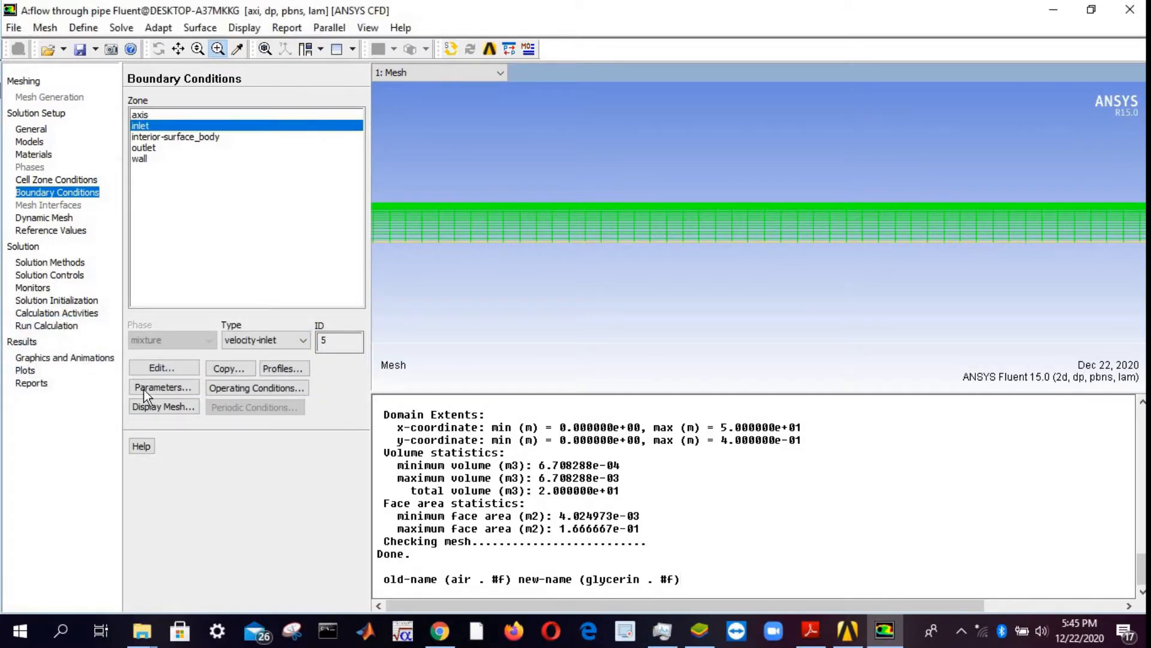
left_click(160, 369)
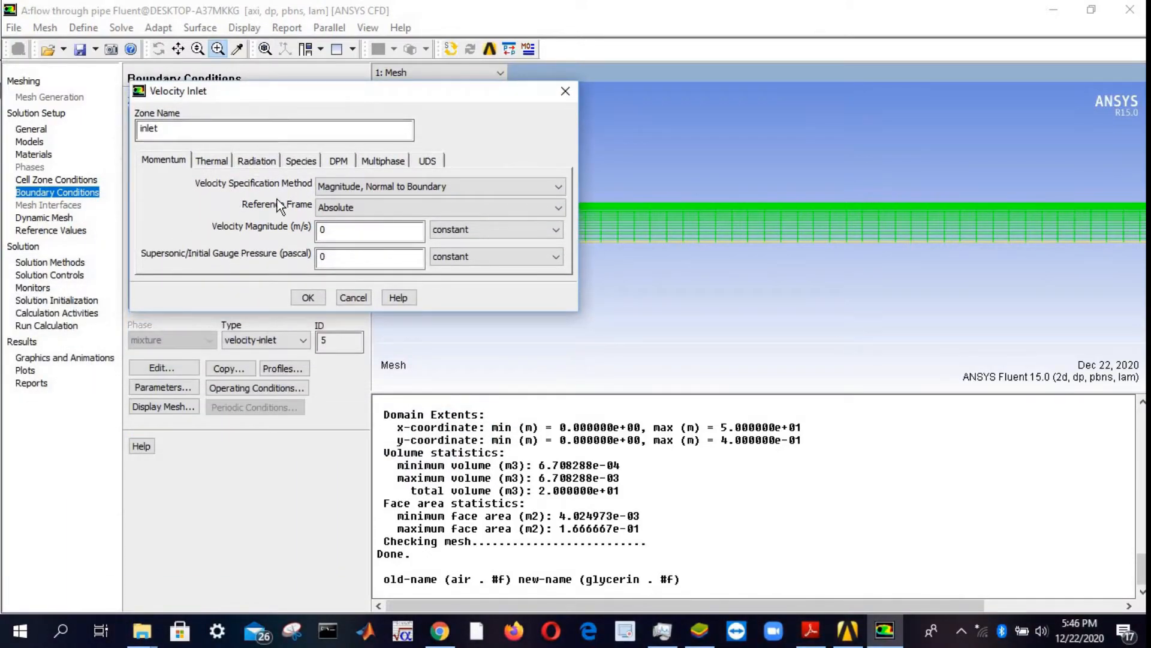
left_click(400, 187)
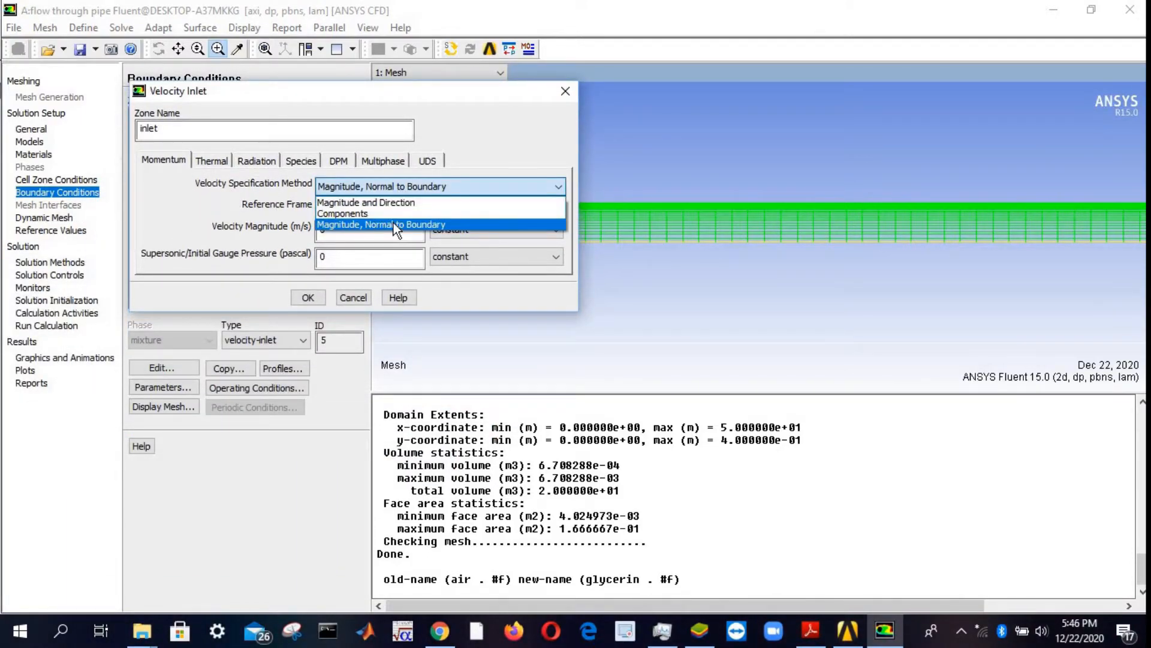
left_click(347, 225)
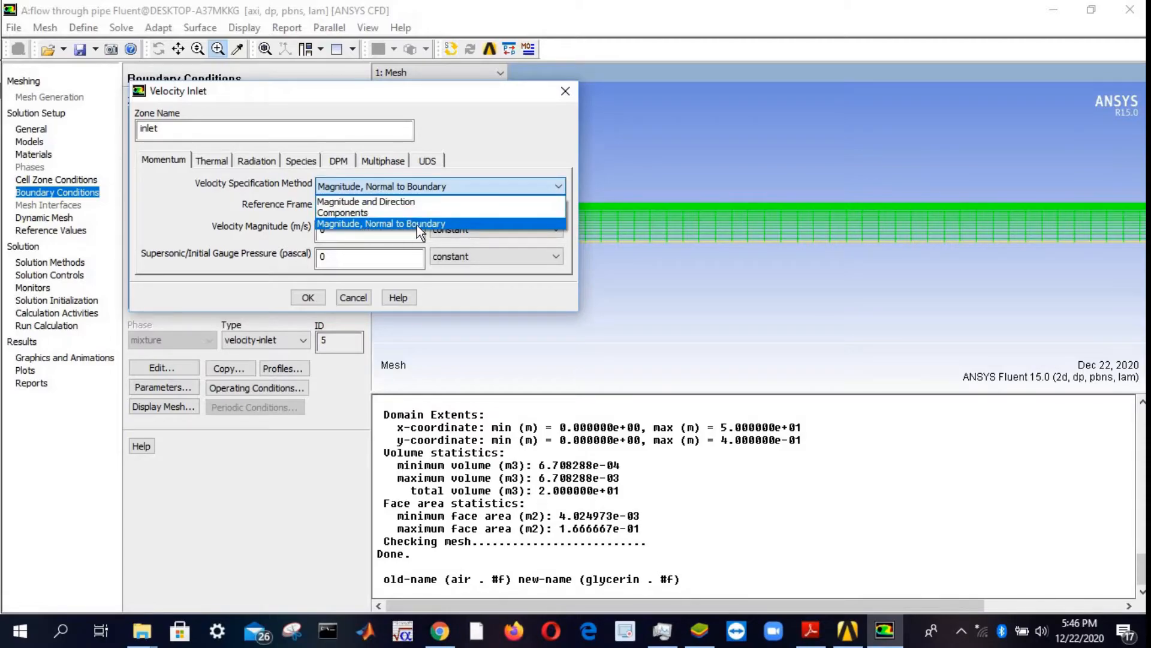
left_click(421, 225)
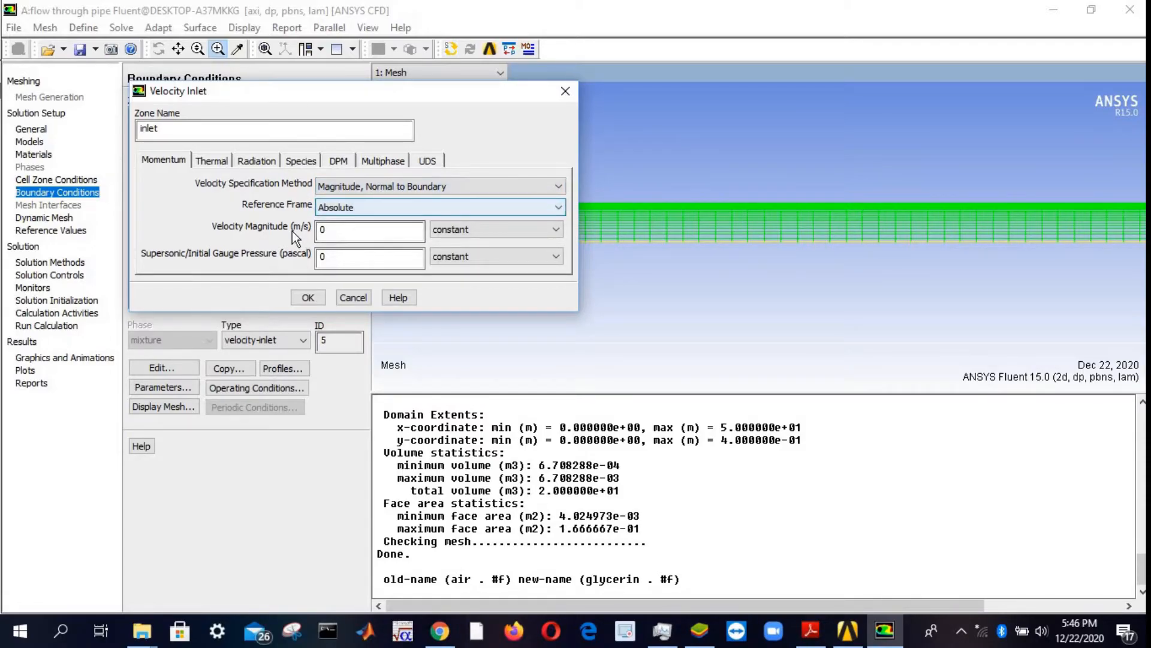
left_click(339, 208)
left_click(343, 223)
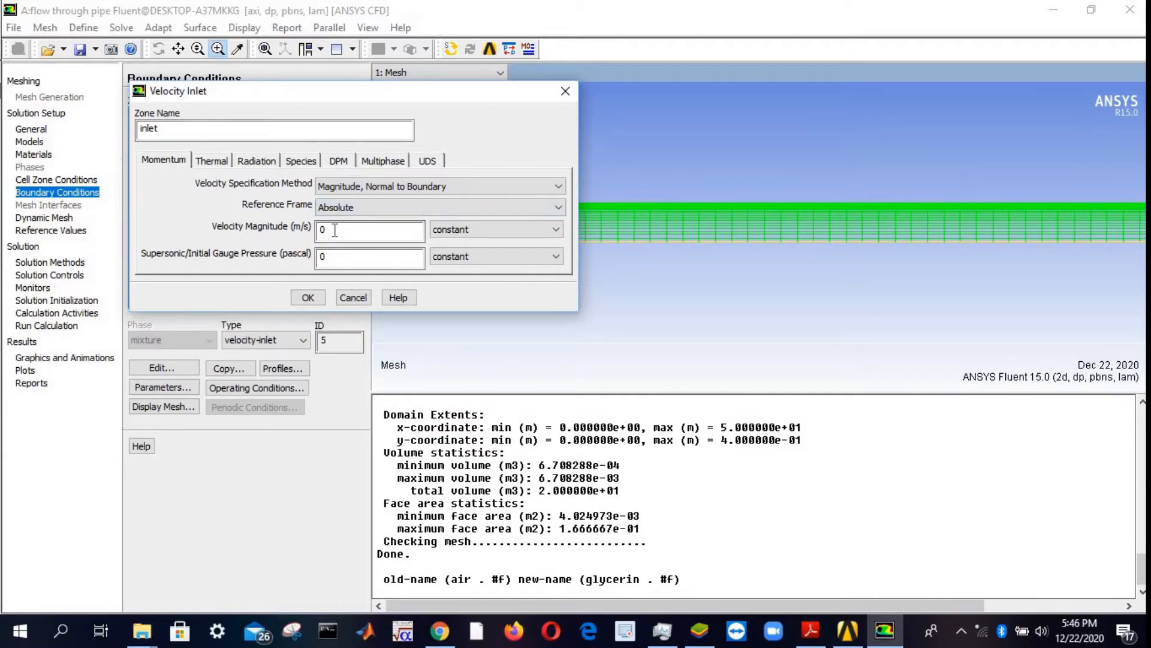
- Look up the mean velocity in the problem statement PDF, set the inlet's constant velocity magnitude to 0.3 m/s and accept the condition
double_click(323, 231)
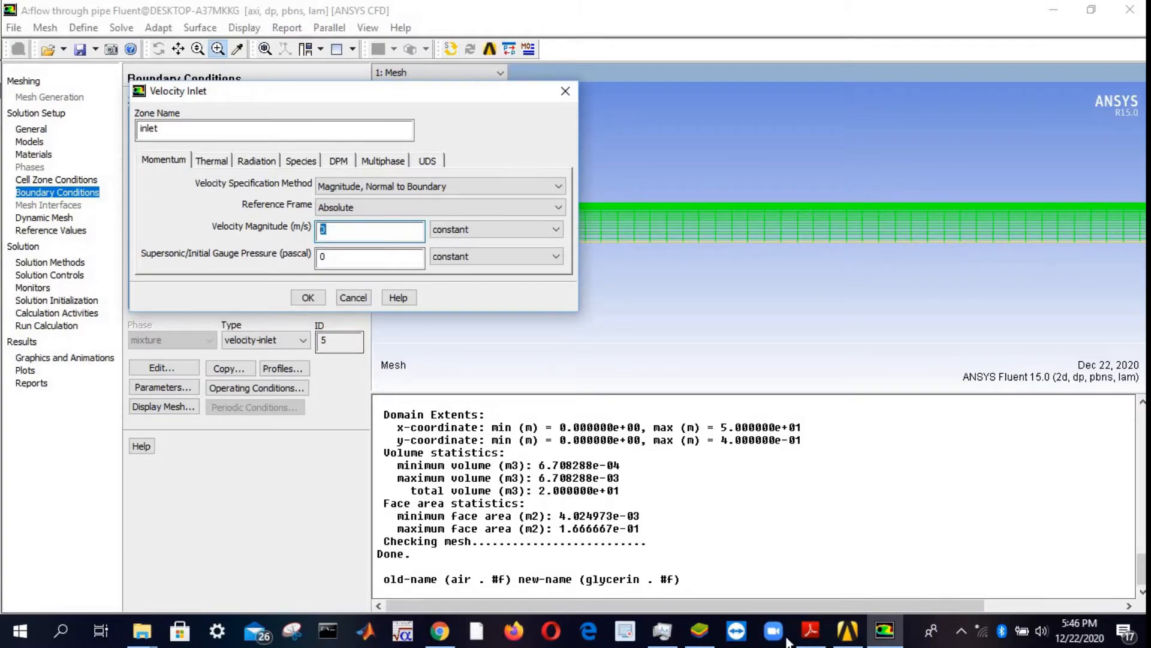
left_click(808, 644)
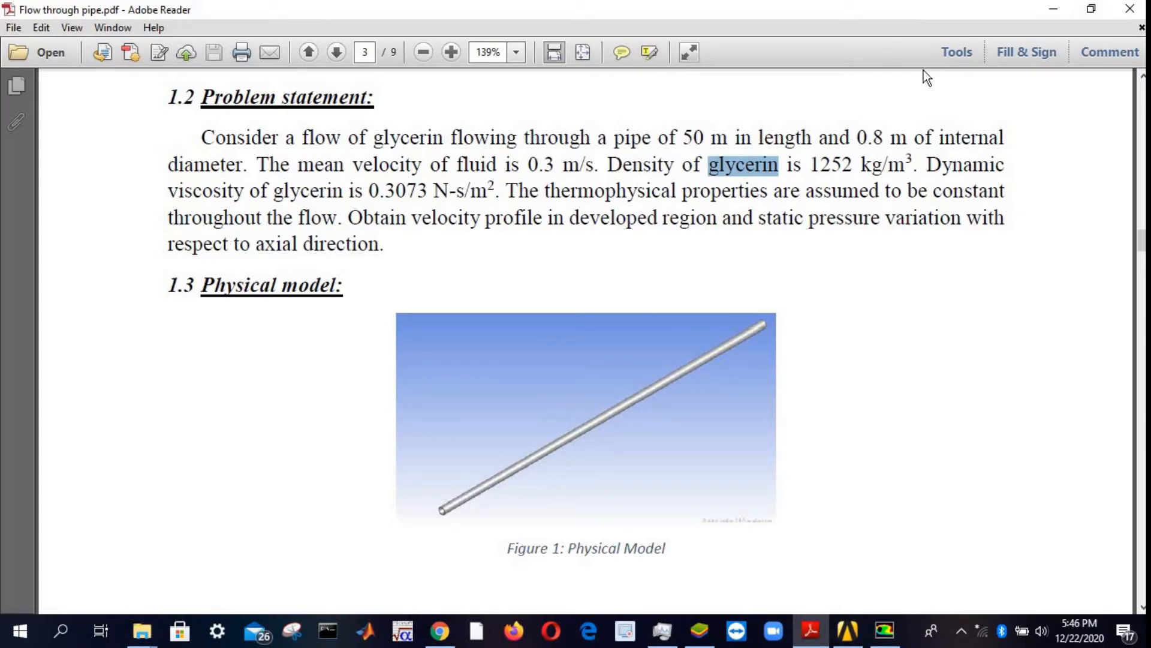
left_click(1055, 8)
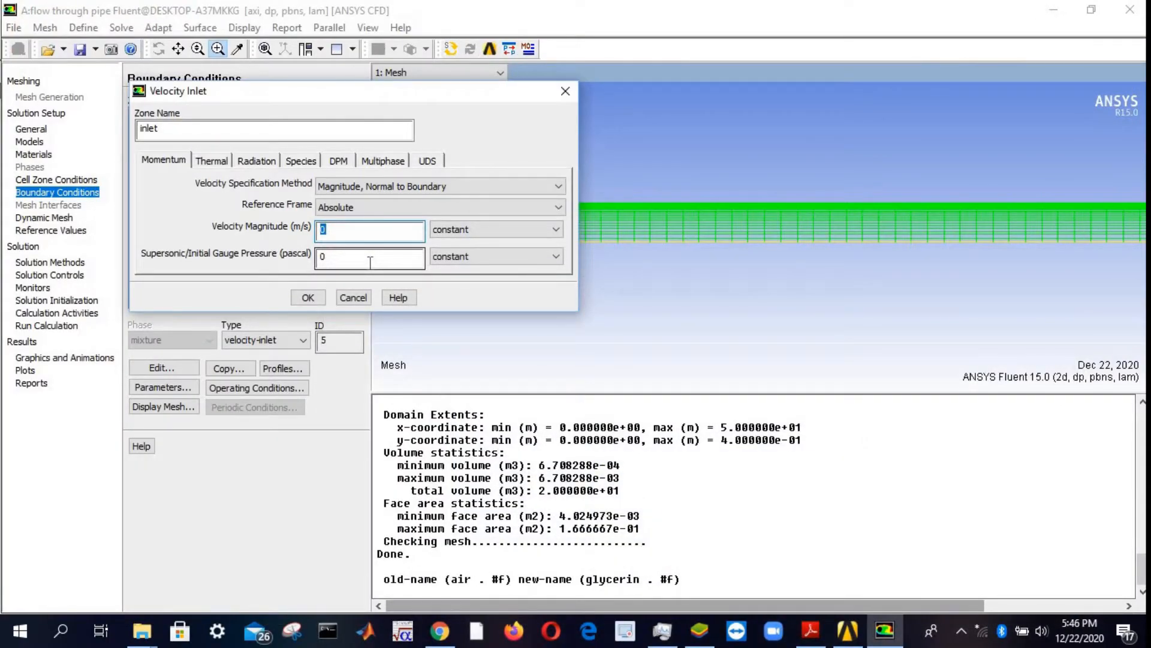
type(".3")
left_click(208, 161)
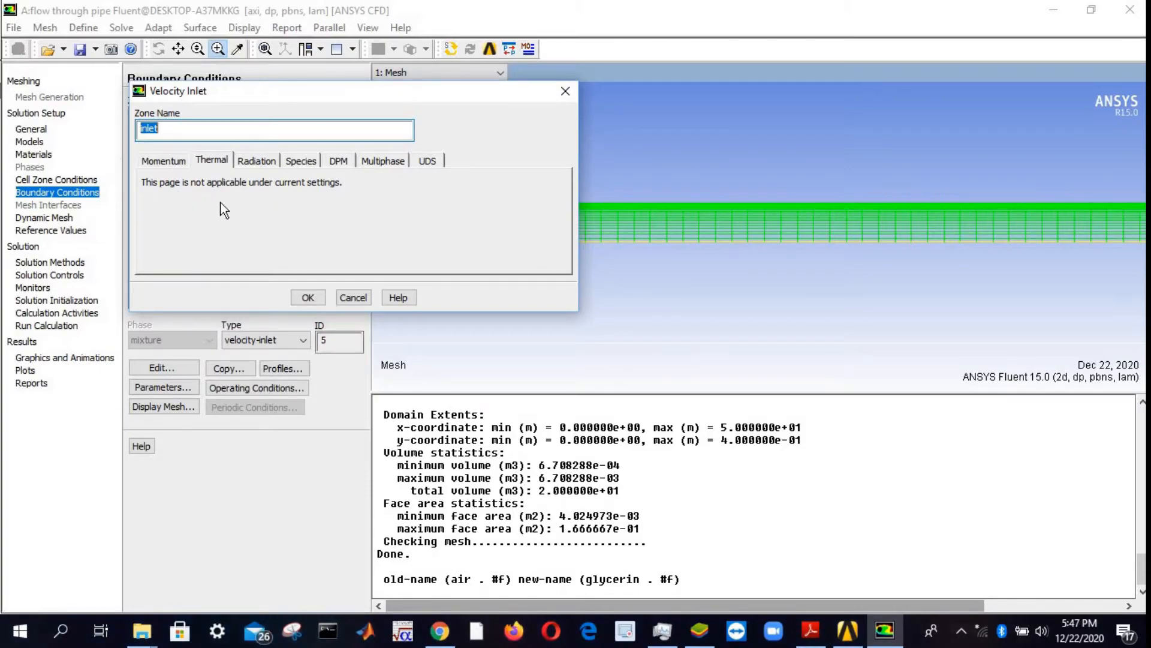
left_click(157, 162)
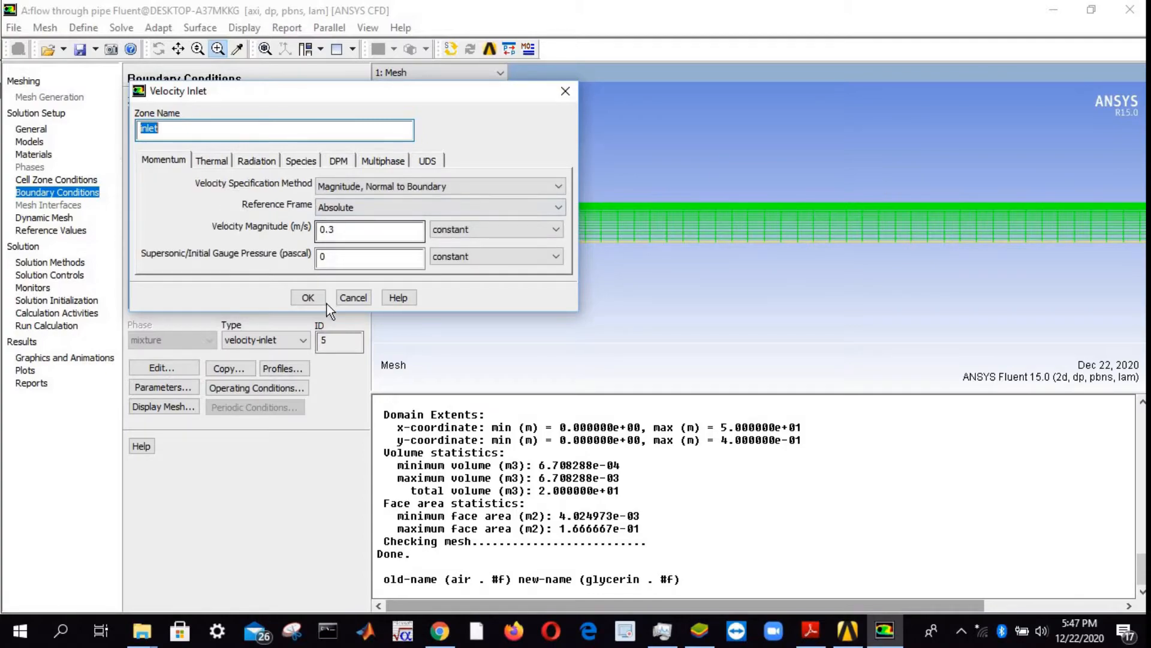
left_click(307, 296)
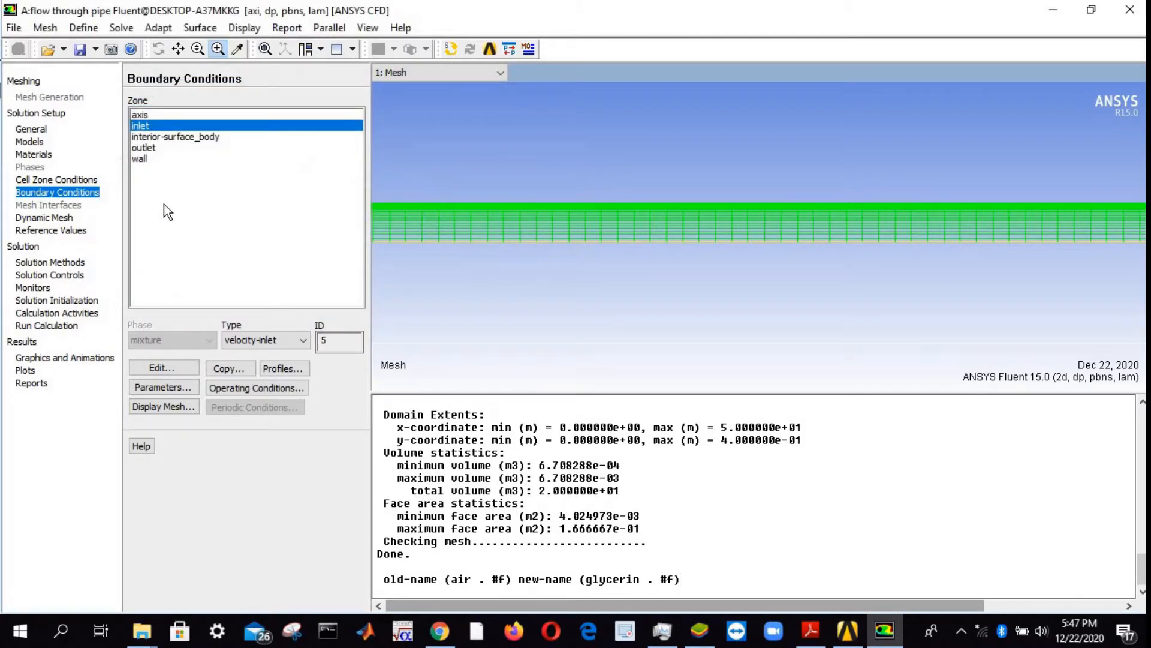
- Open the interior-surface_body zone's boundary condition and accept it as type interior
left_click(151, 138)
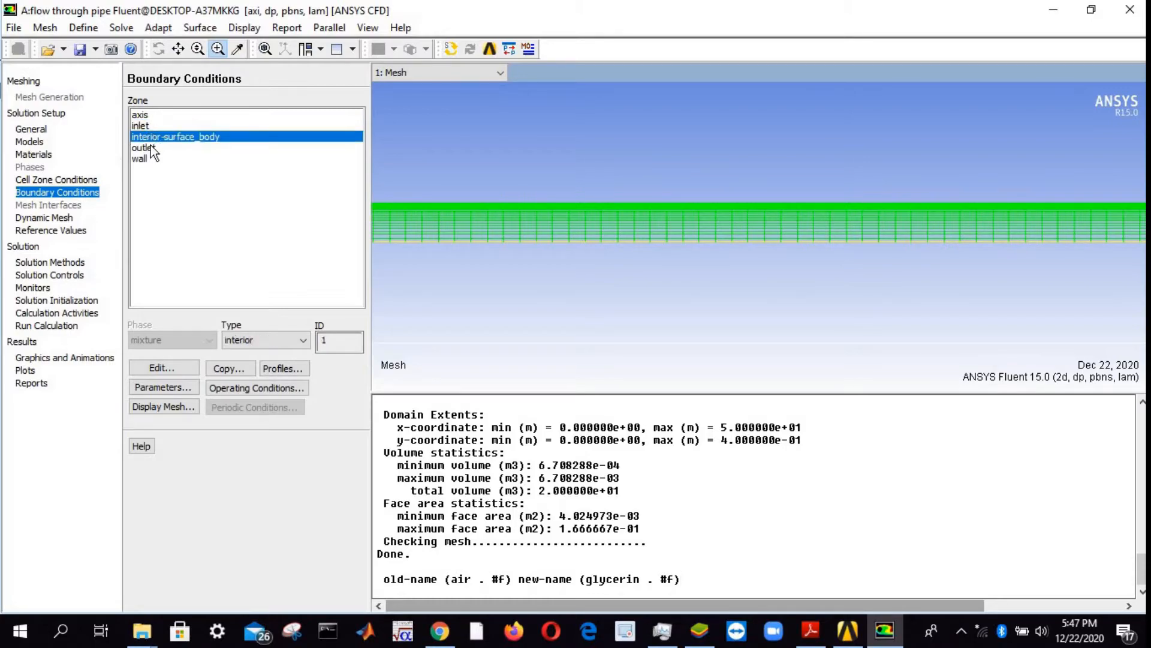
left_click(161, 367)
left_click(118, 401)
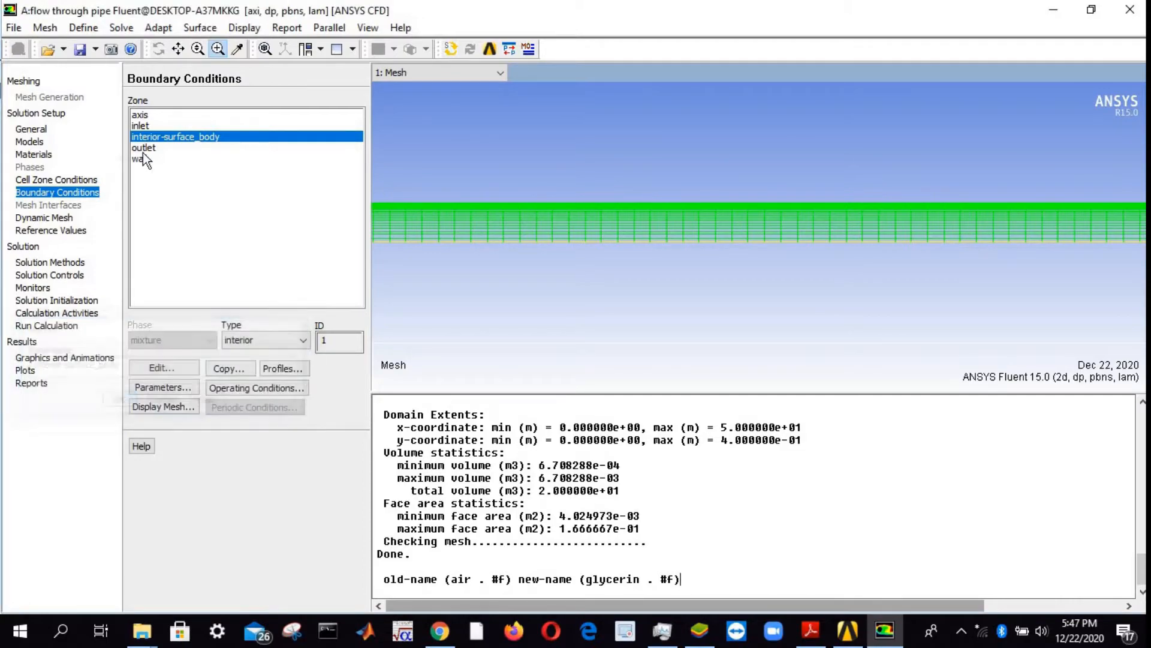
- Open the outlet's pressure-outlet condition and accept a constant gauge pressure of 0 pascal with backflow normal to boundary
left_click(144, 148)
left_click(145, 368)
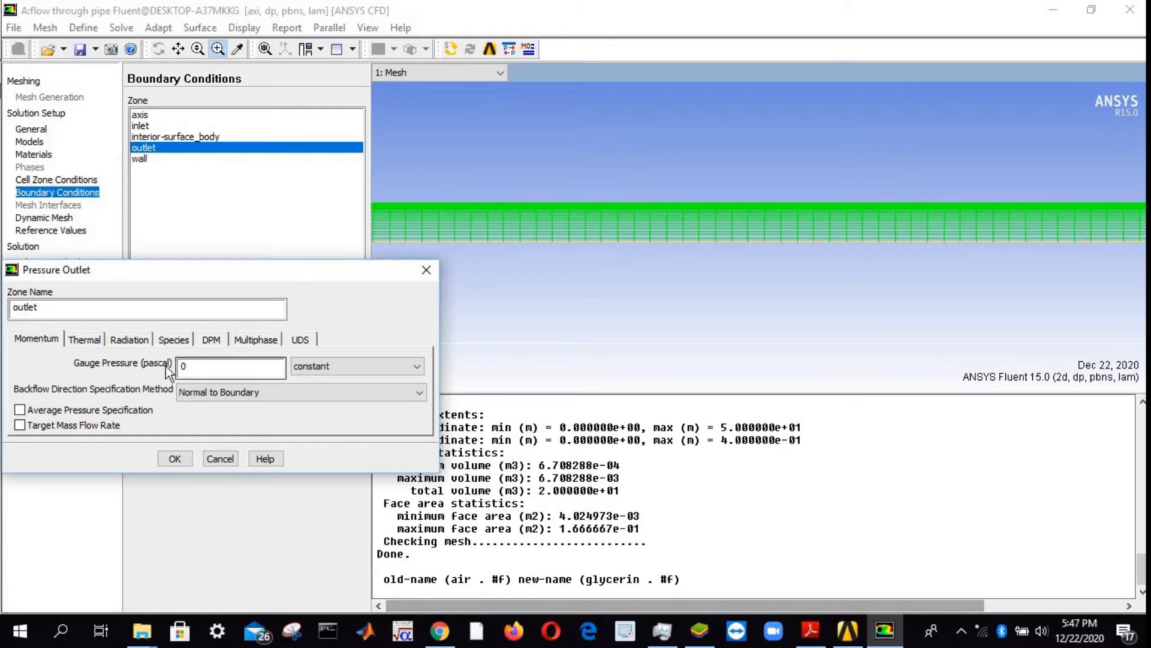
left_click(175, 459)
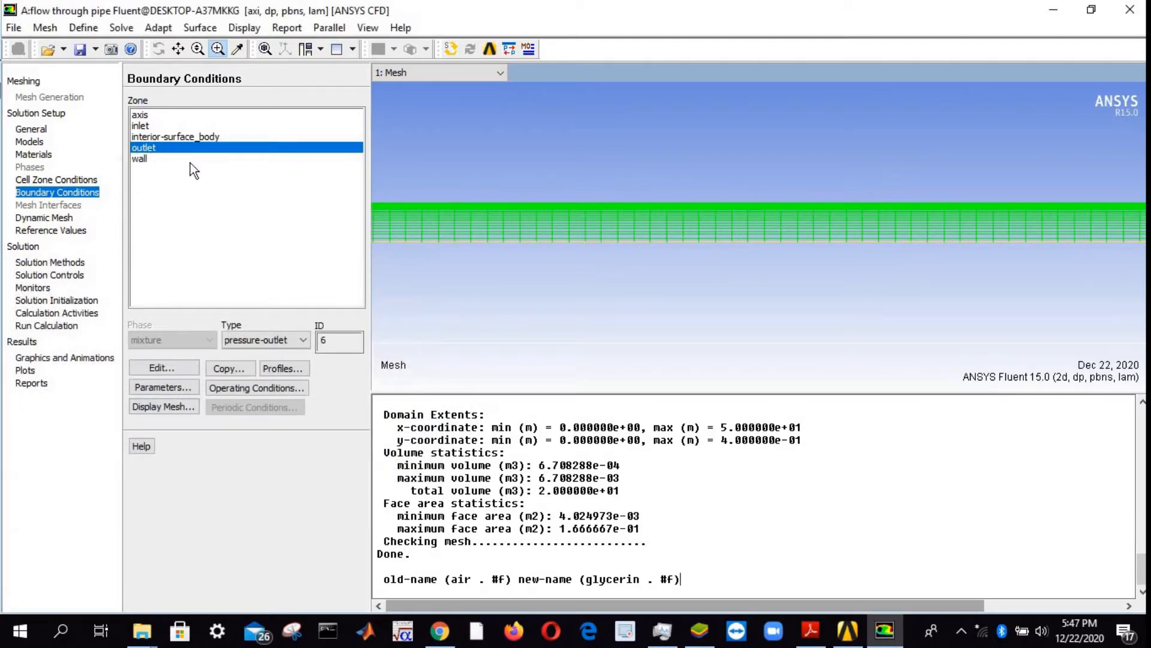
- Open the wall zone's boundary condition and accept it as a stationary wall with the No Slip shear condition
left_click(135, 157)
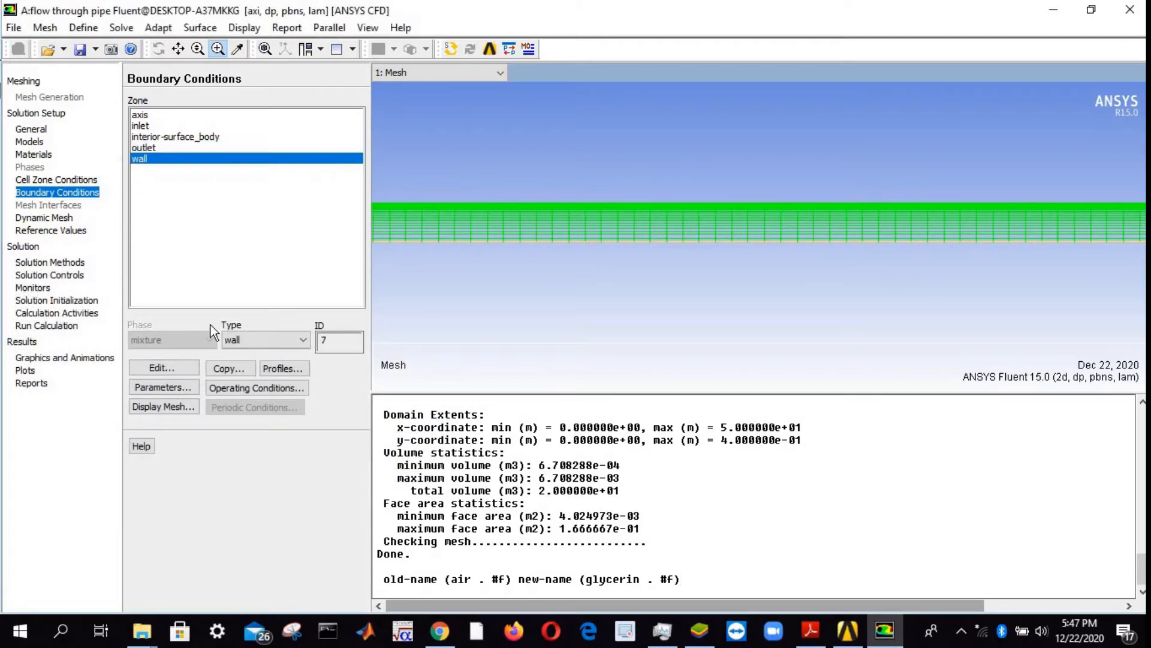
left_click(163, 368)
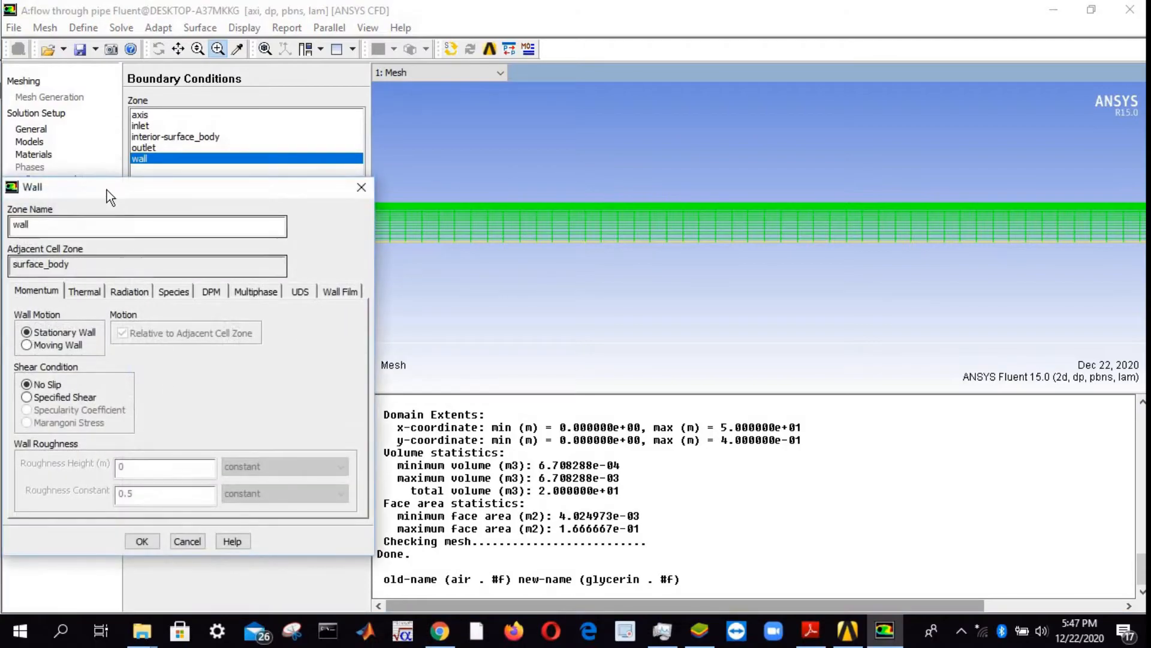
left_click_drag(133, 185, 331, 66)
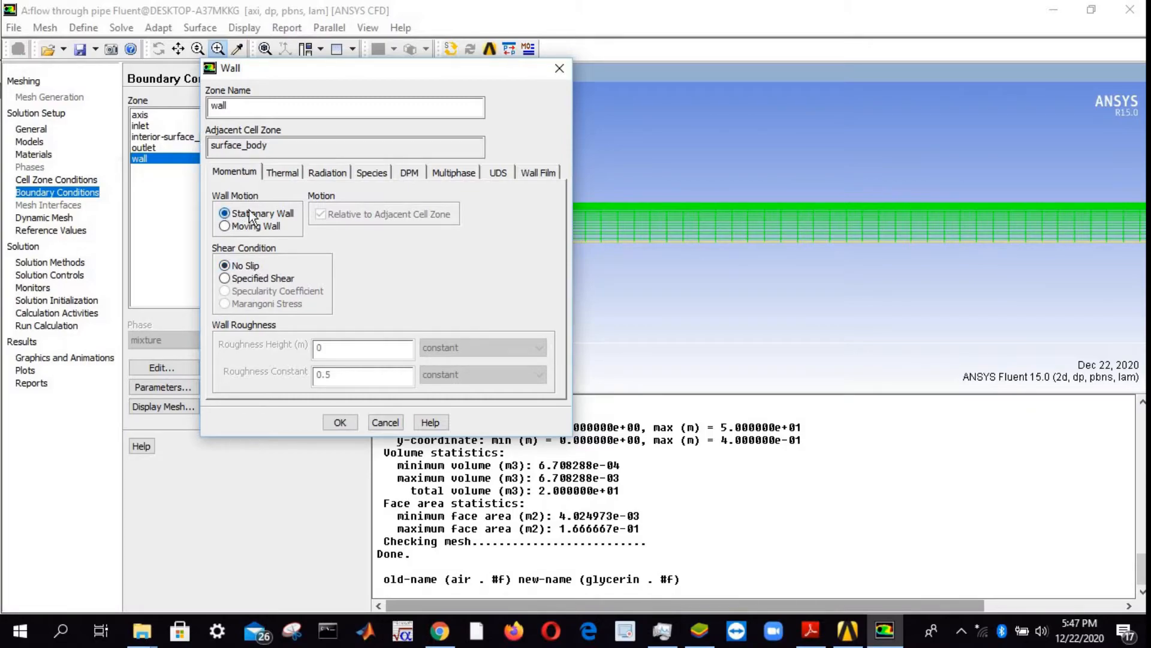
left_click(340, 423)
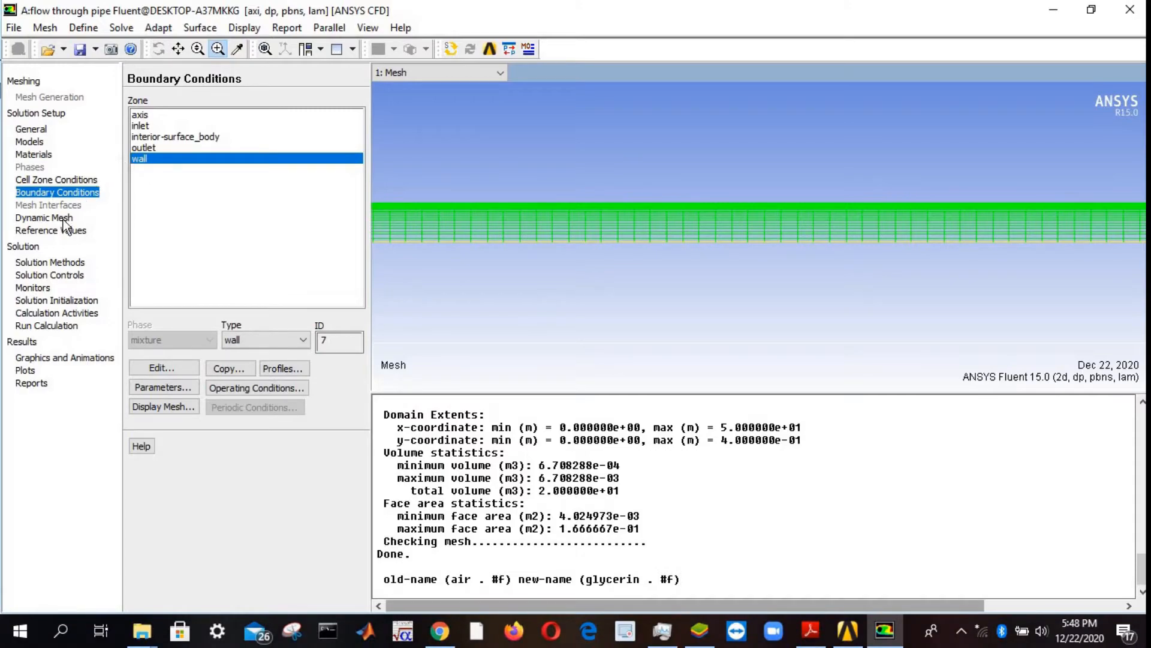
- Review the default solution methods, under-relaxation factors and monitors, and initialize the solution with Hybrid Initialization
left_click(43, 264)
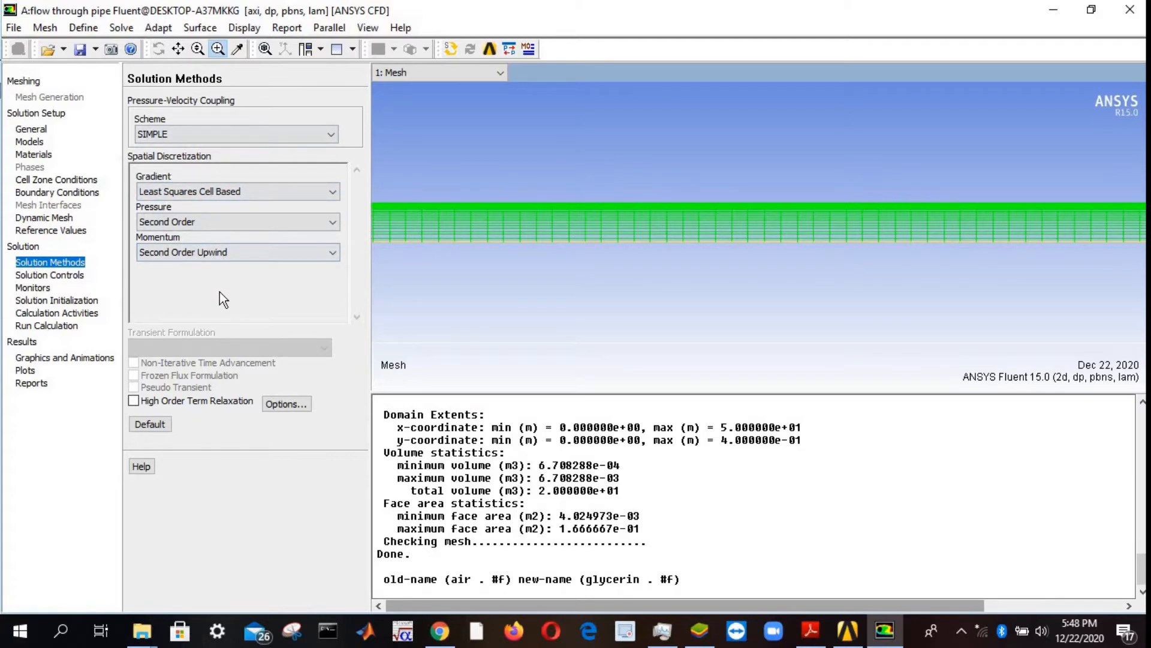
left_click(34, 274)
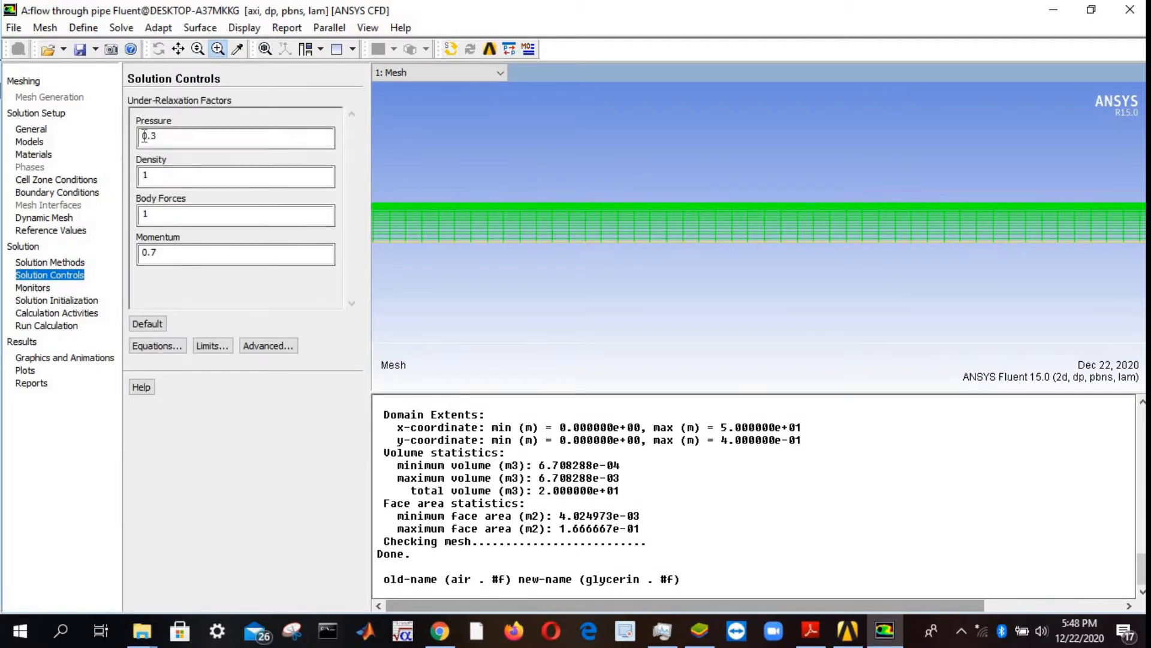
left_click(32, 287)
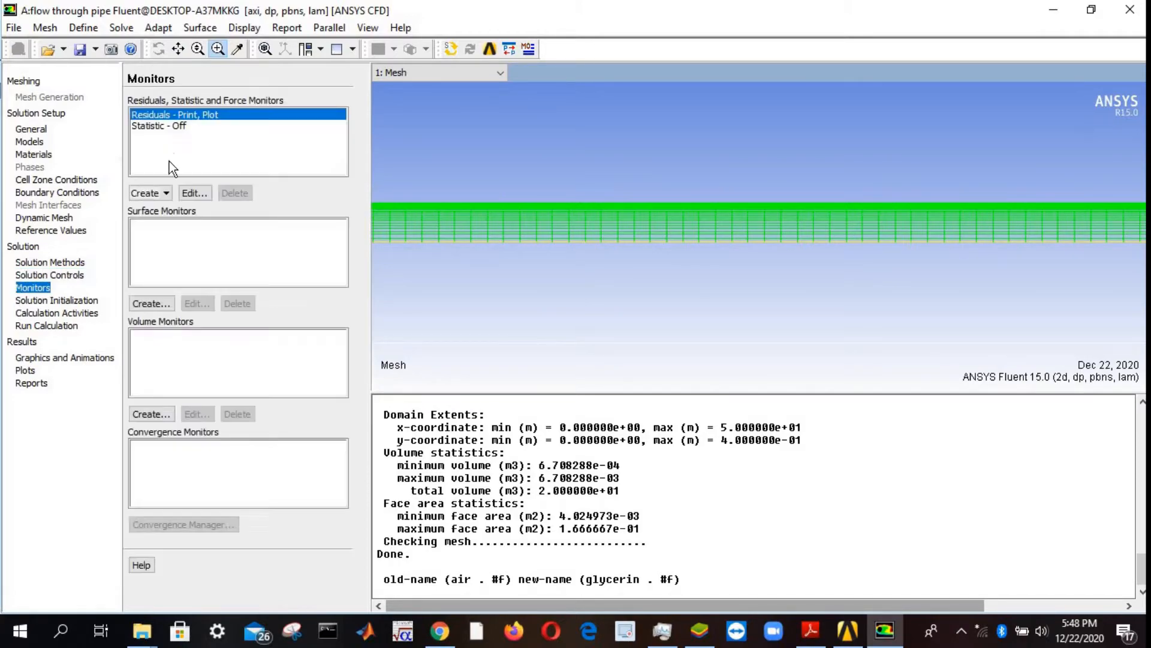
left_click(35, 300)
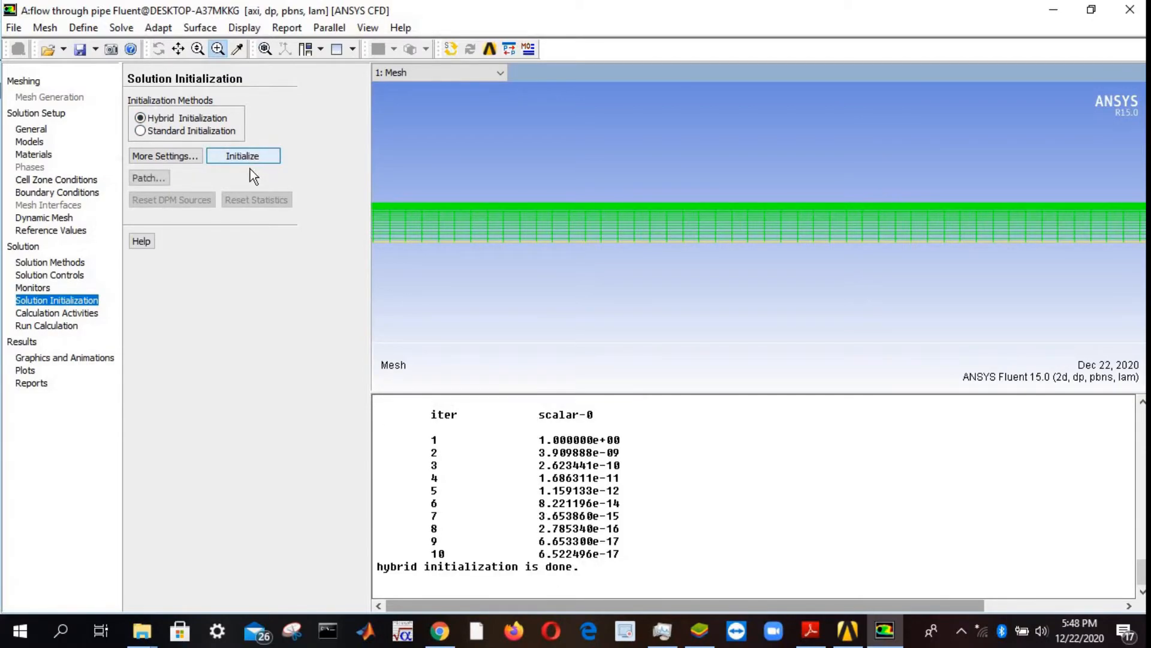
- Set 10000 iterations with a reporting interval of 2, run the calculation and dismiss the completion notice
left_click(68, 312)
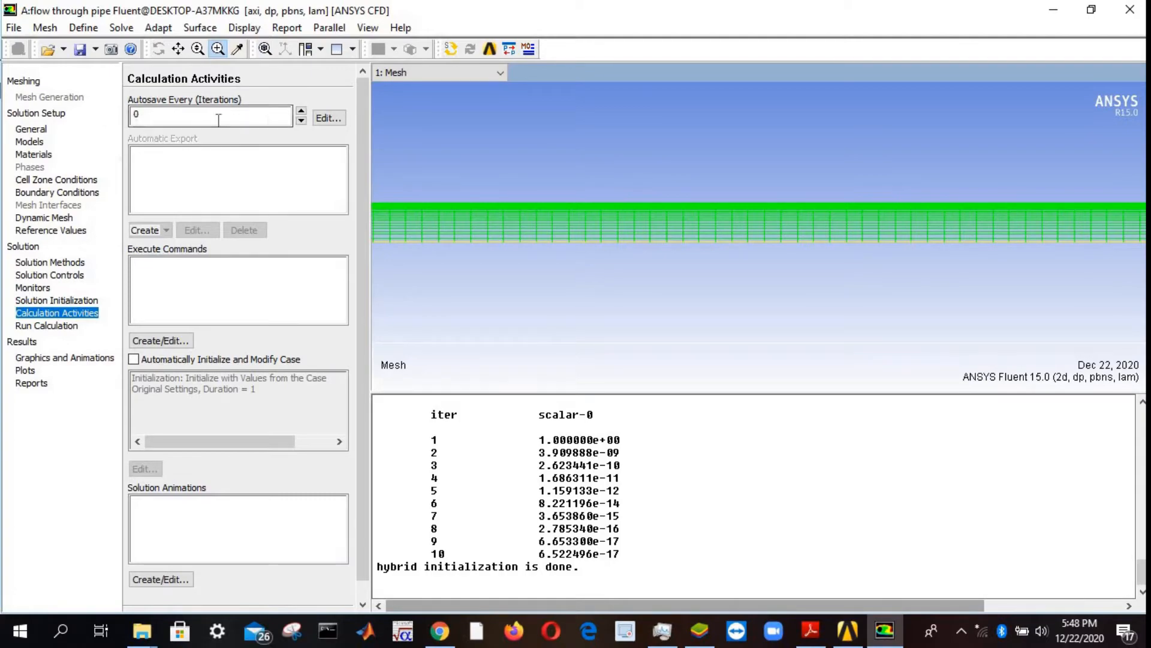
left_click(60, 327)
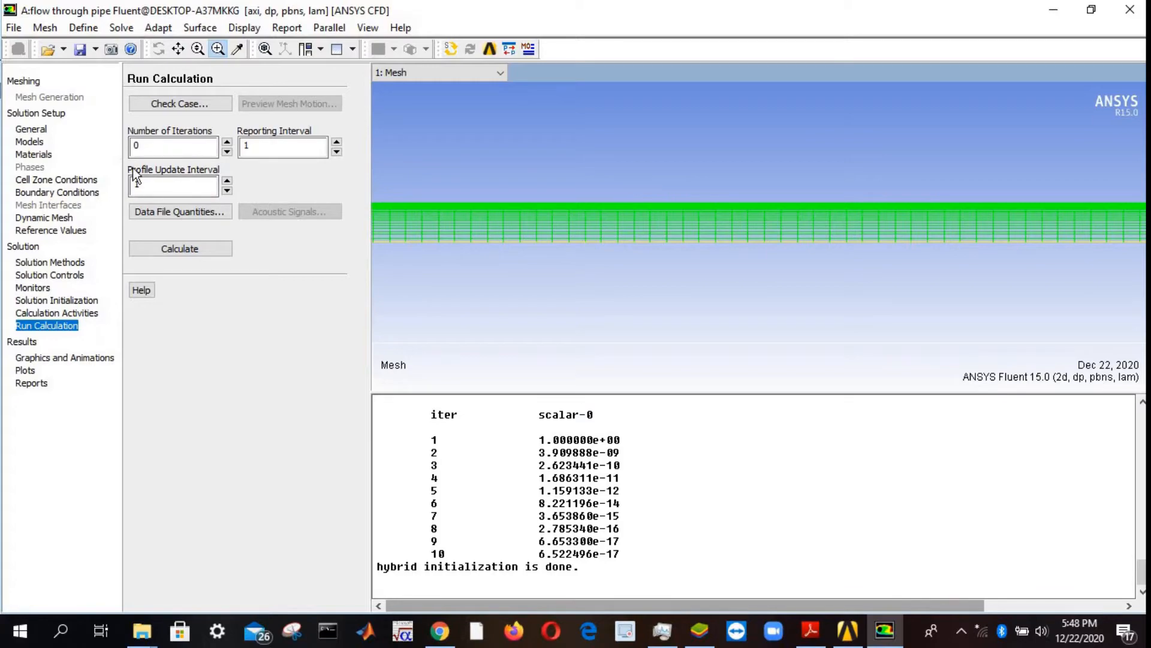
left_click_drag(150, 148, 109, 144)
type("100000")
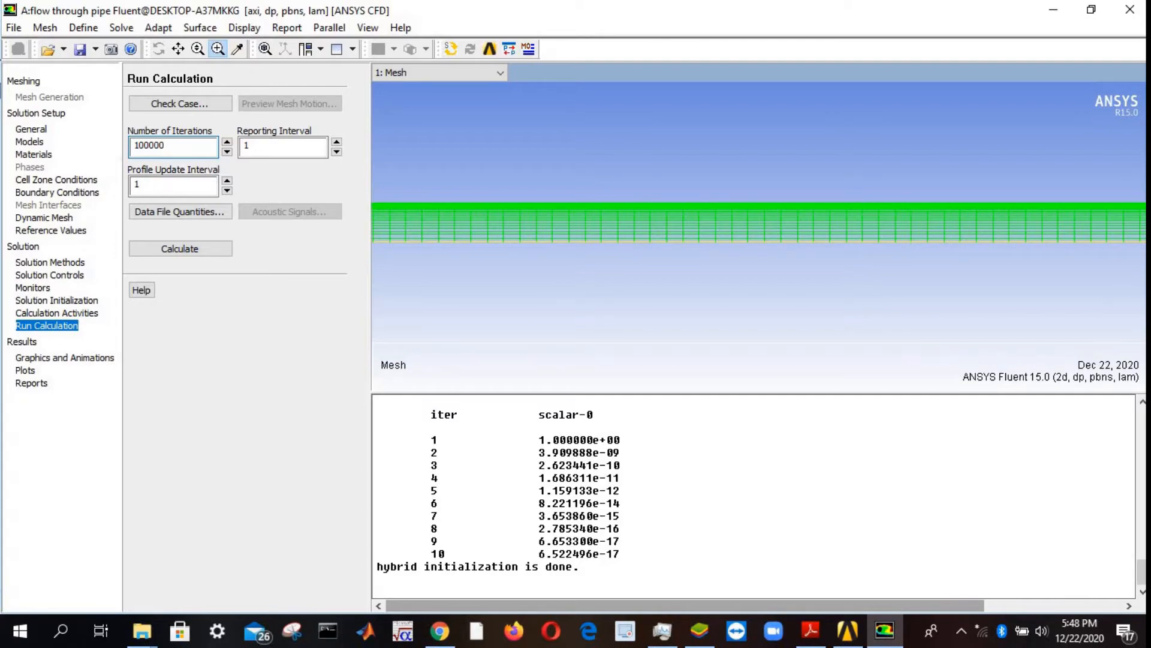
key("BackSpace")
left_click(269, 148)
left_click(337, 142)
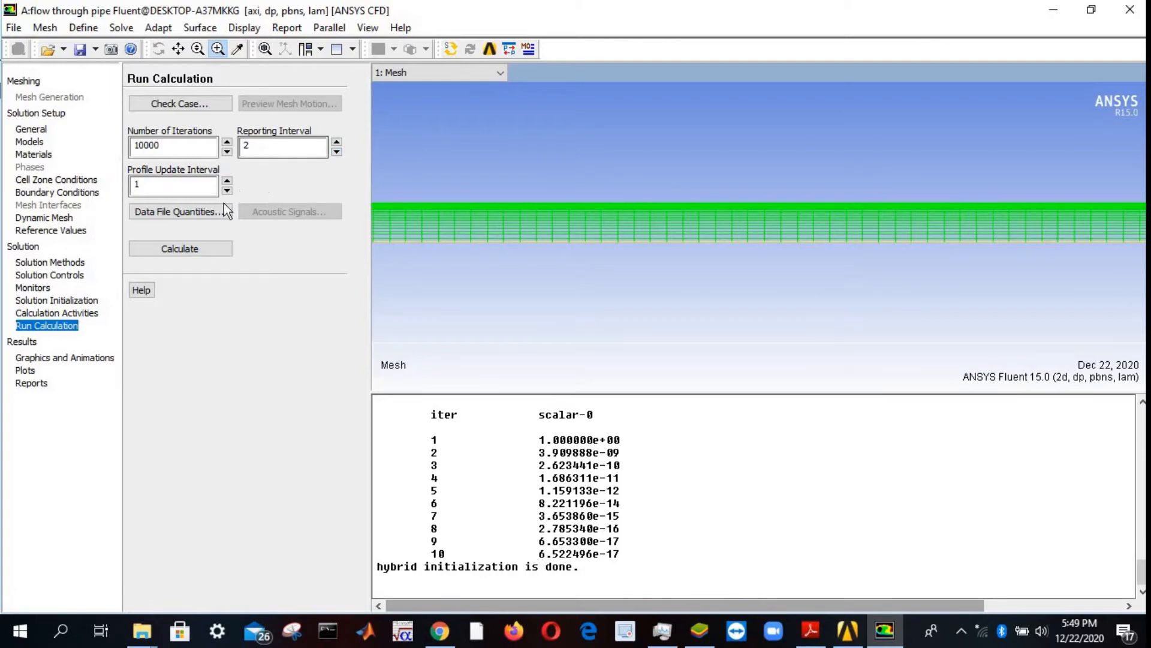
left_click(181, 255)
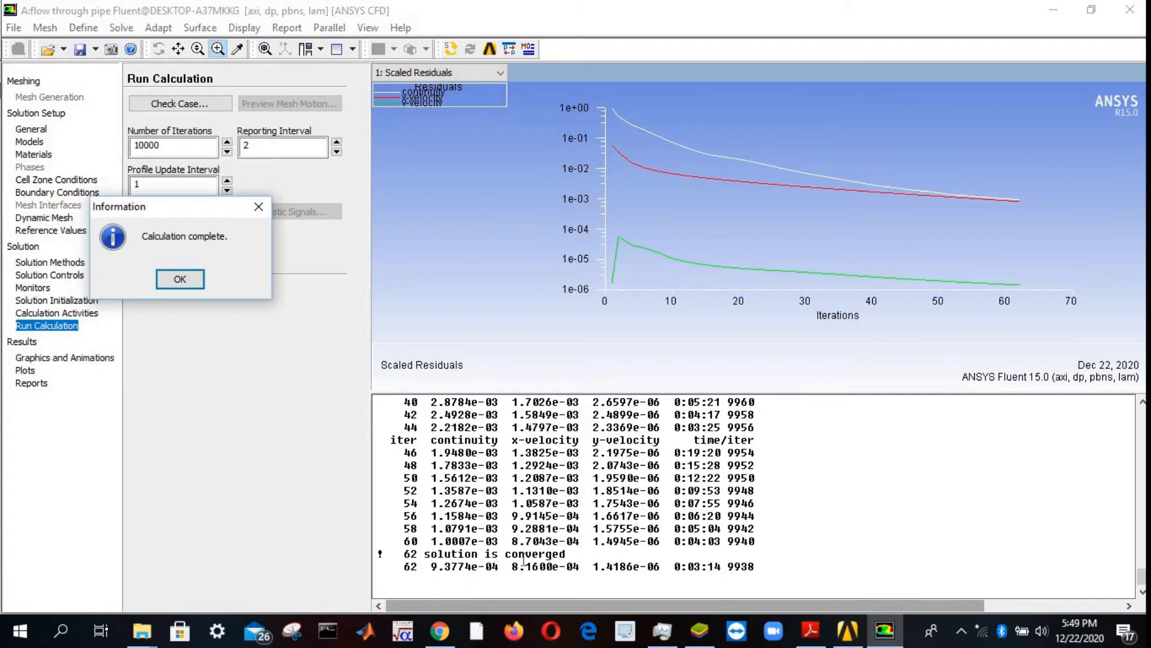
left_click(160, 279)
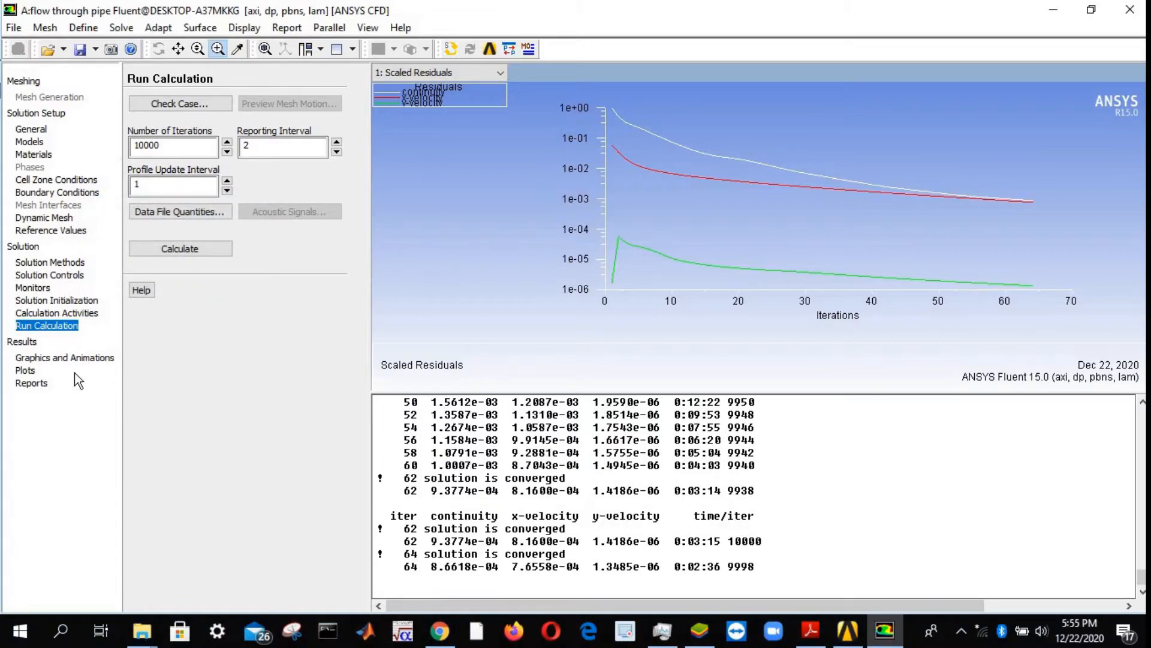
- Set up and display filled contours of velocity magnitude with 100 levels
left_click(65, 357)
left_click(159, 125)
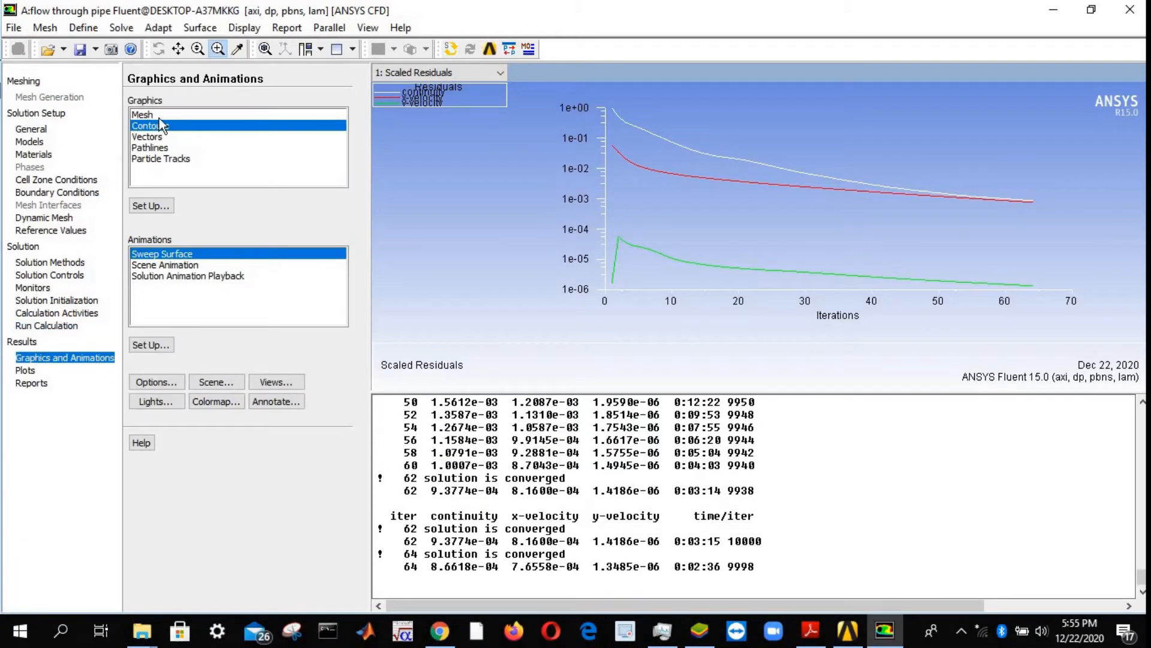
left_click(150, 206)
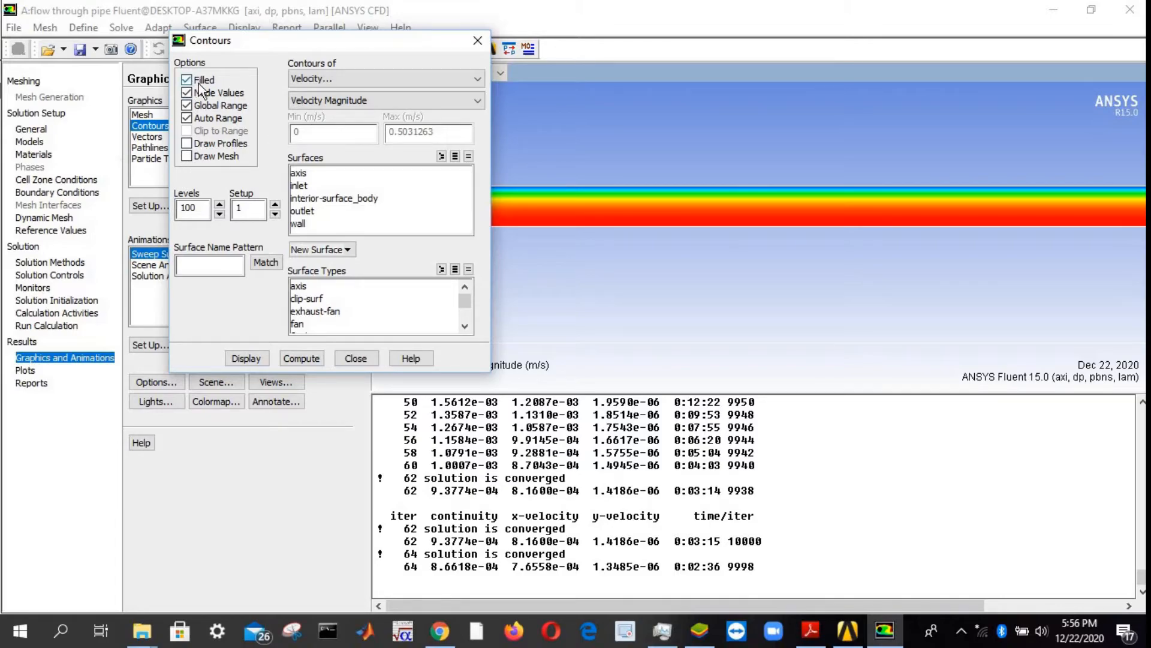
- Display the velocity magnitude contours without fill for comparison, and restore the filled display with 100 levels
left_click_drag(220, 44, 208, 118)
left_click(175, 155)
left_click(224, 434)
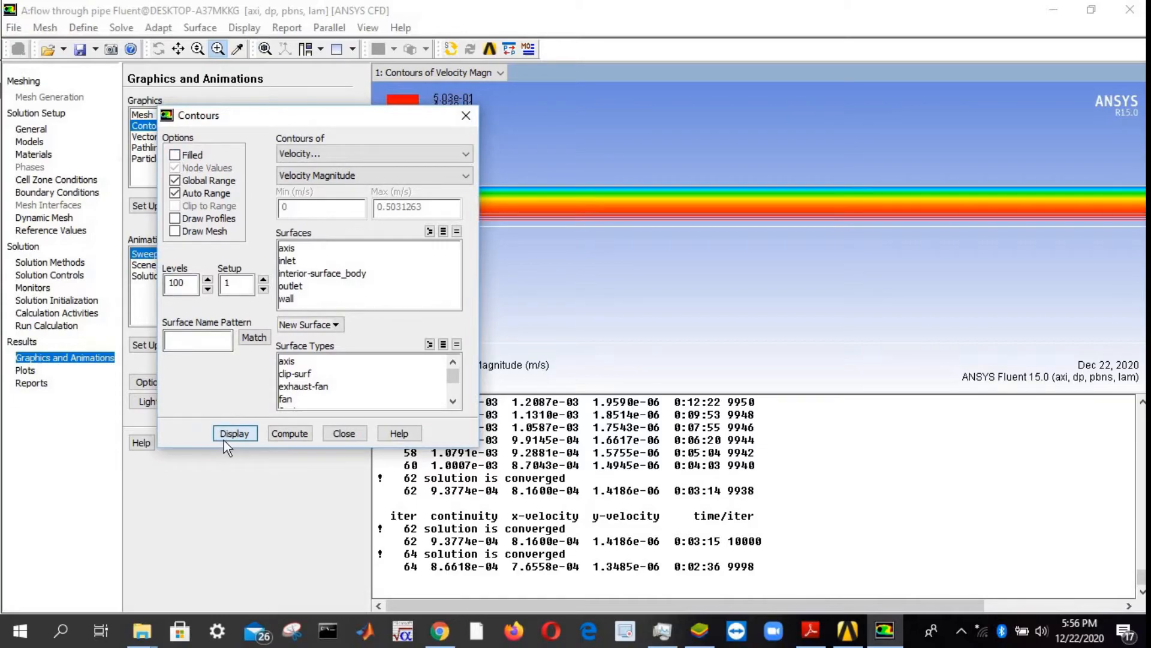
left_click(174, 155)
left_click_drag(187, 284, 159, 286)
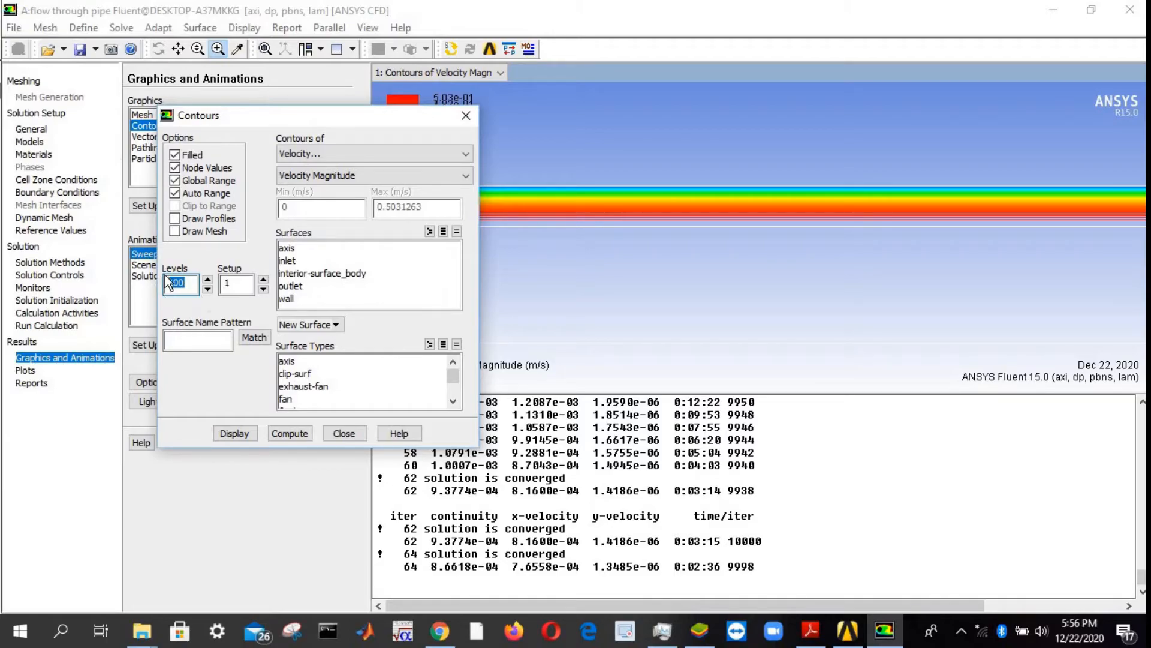
left_click(237, 432)
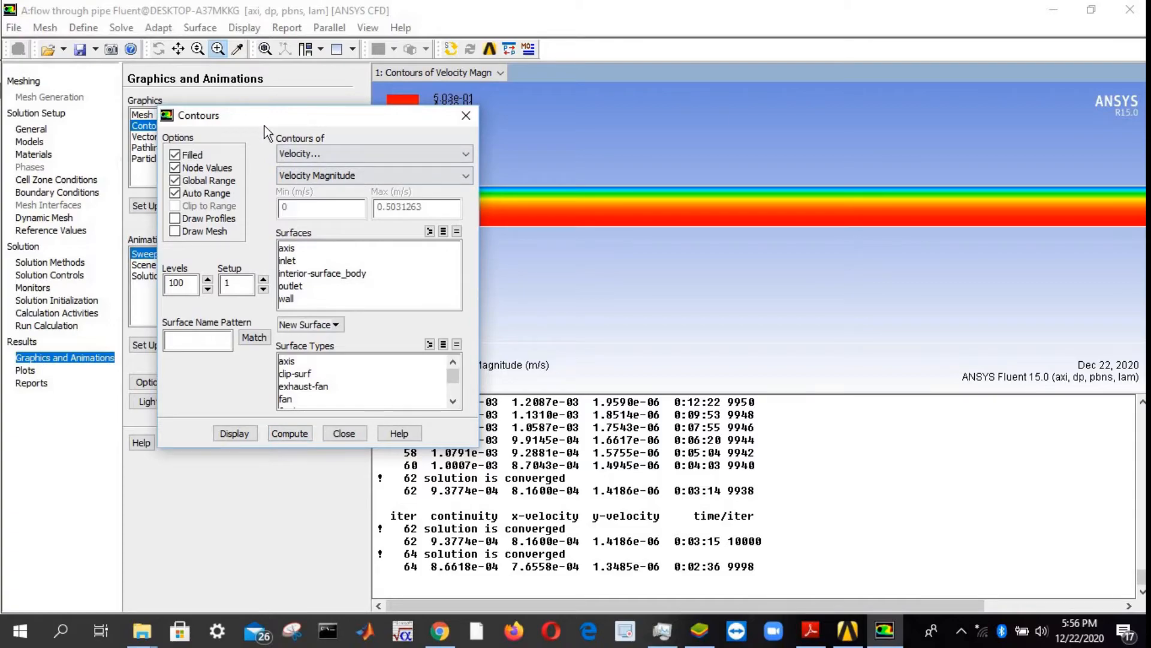
- Examine the velocity contours in the inlet and developed regions and check the required results in the problem statement PDF
left_click_drag(264, 120, 165, 205)
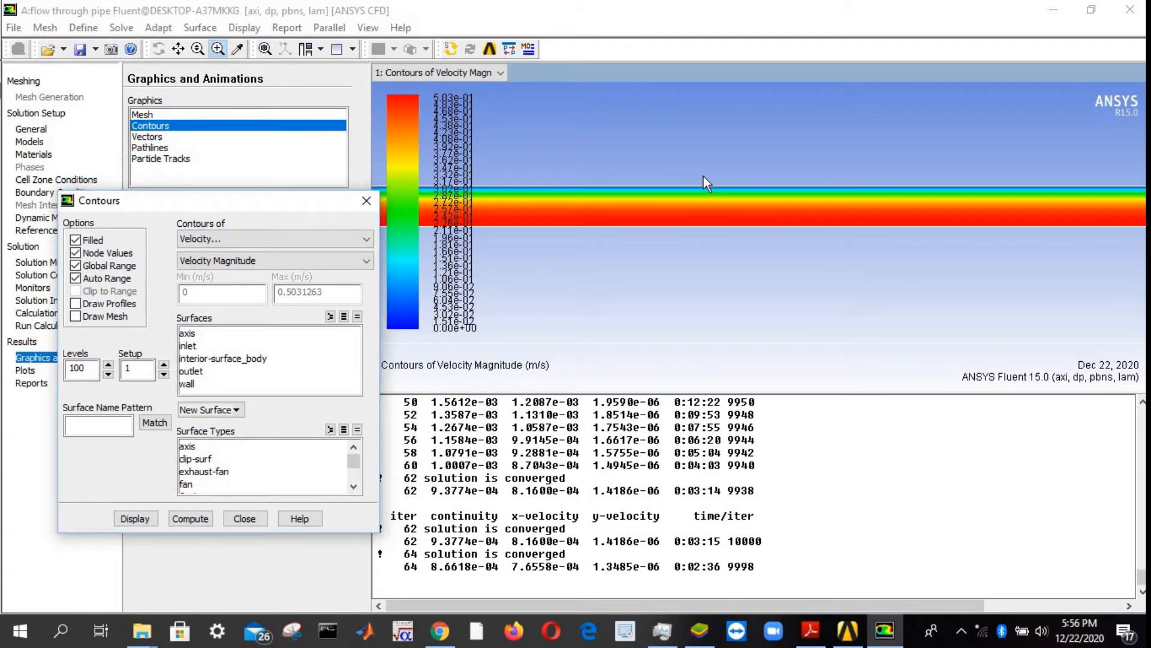
left_click_drag(631, 160, 718, 261)
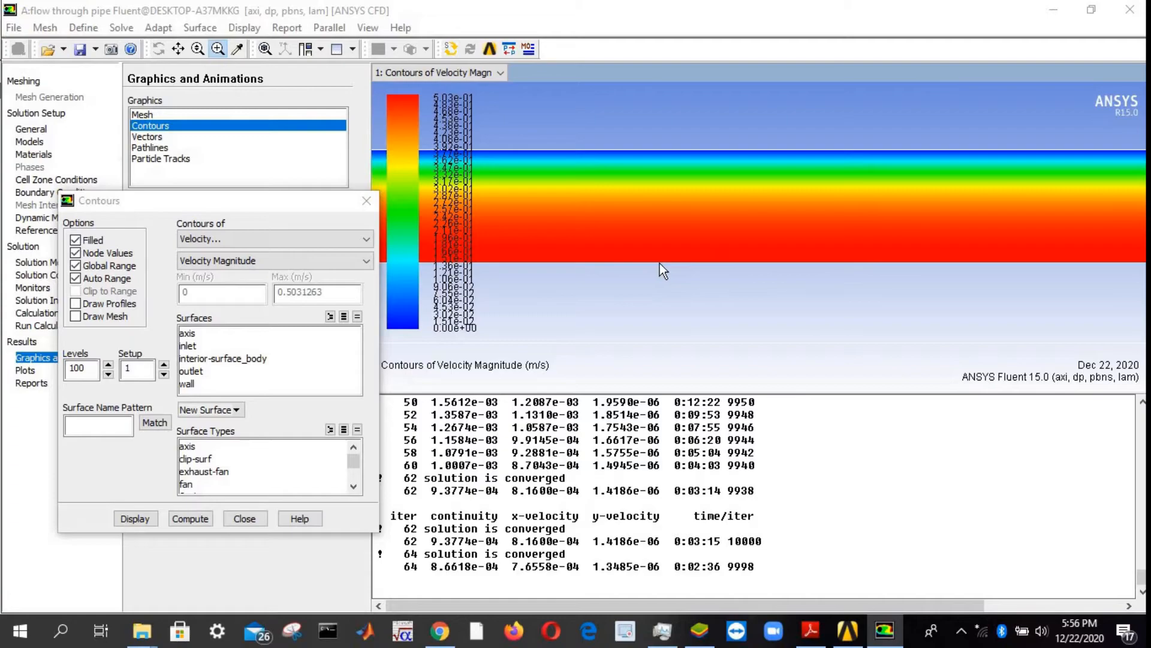
left_click_drag(222, 200, 243, 100)
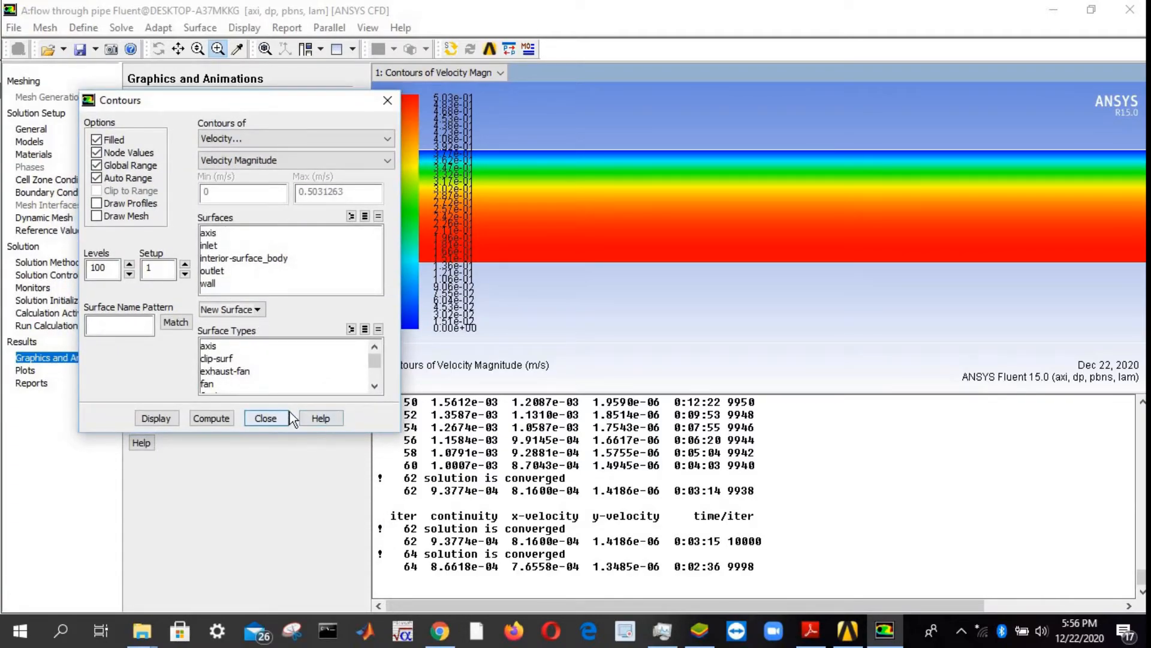
left_click(810, 630)
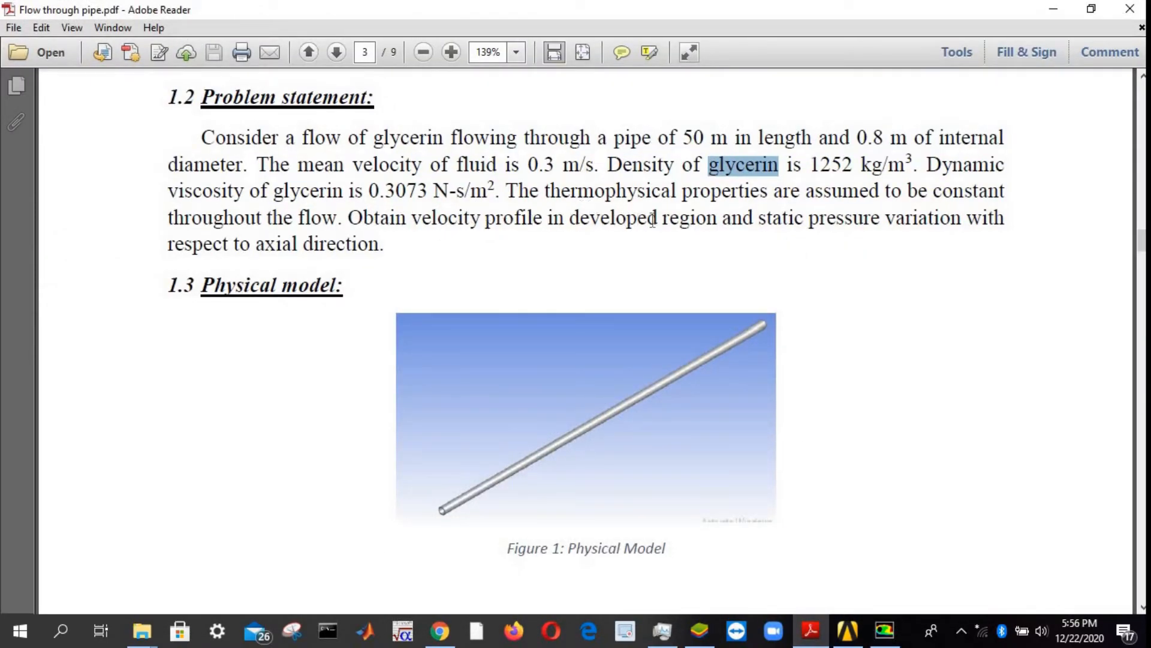
left_click(1048, 9)
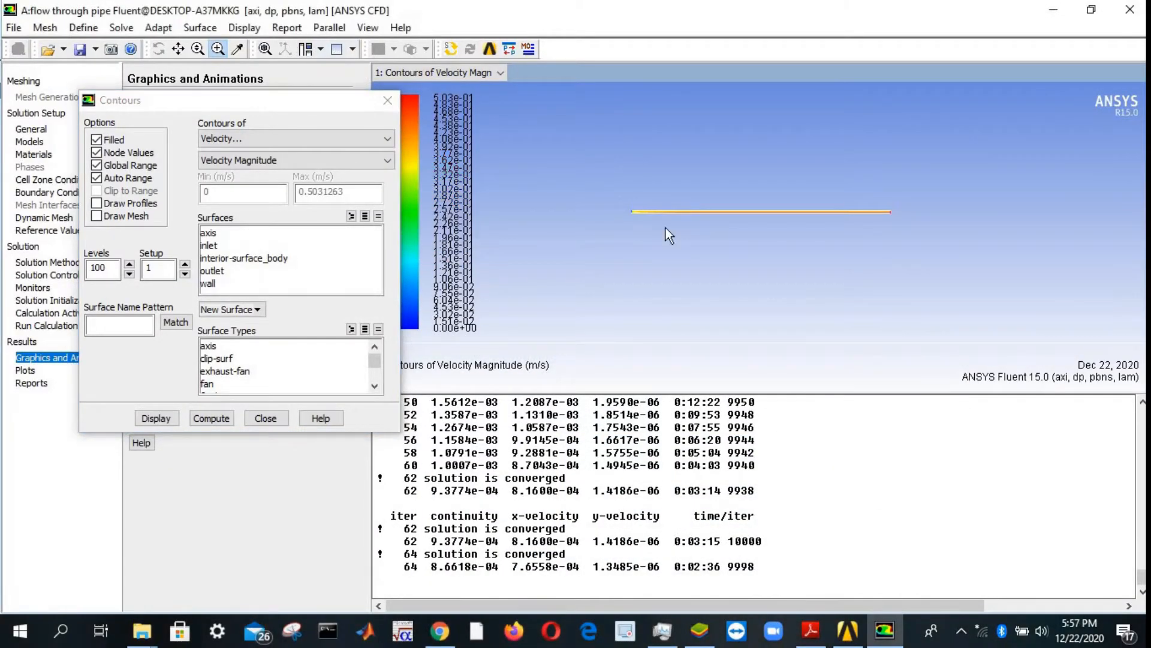
left_click_drag(620, 196, 711, 240)
left_click_drag(528, 139, 836, 221)
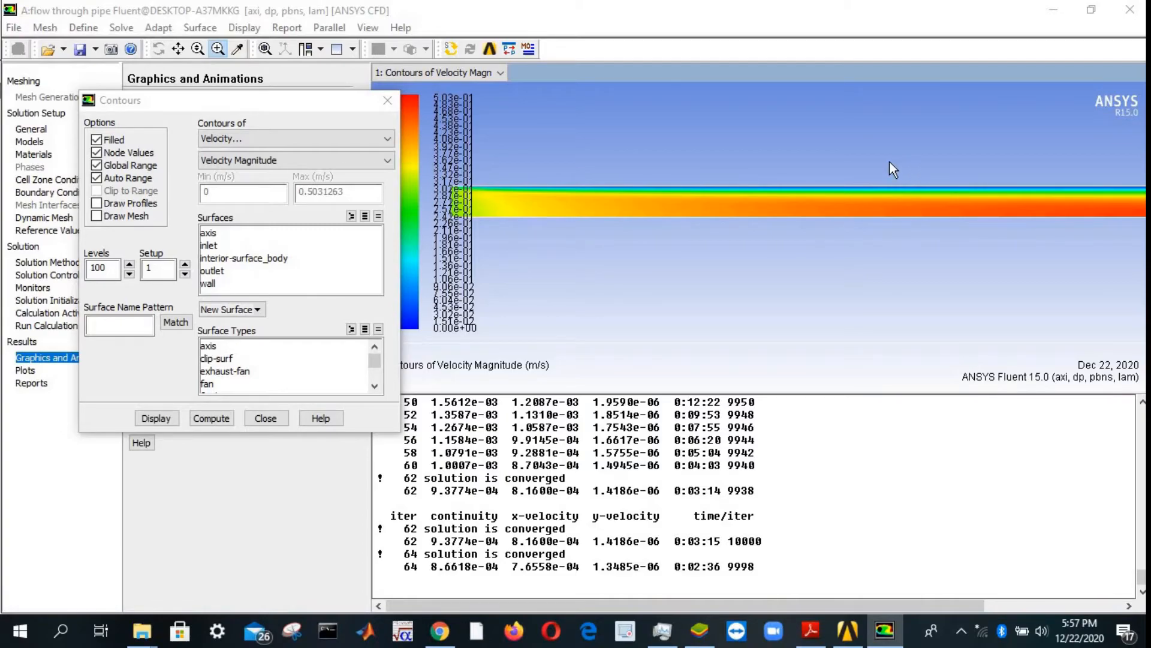
left_click(265, 48)
left_click_drag(738, 184, 866, 248)
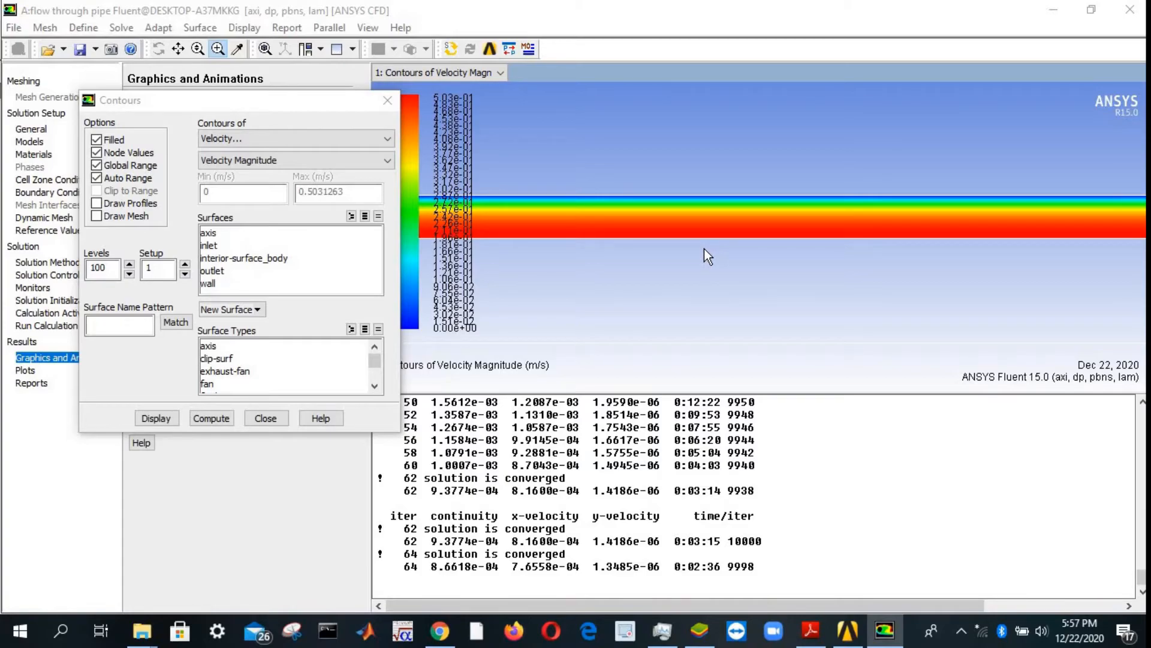
left_click(817, 644)
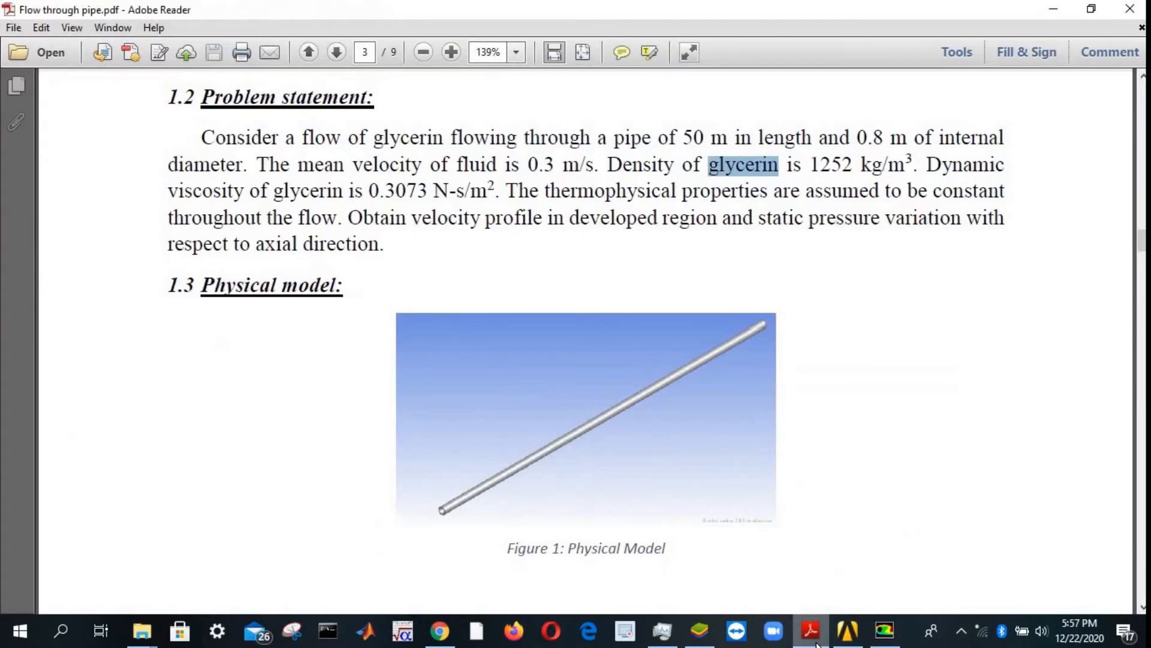
left_click(1049, 12)
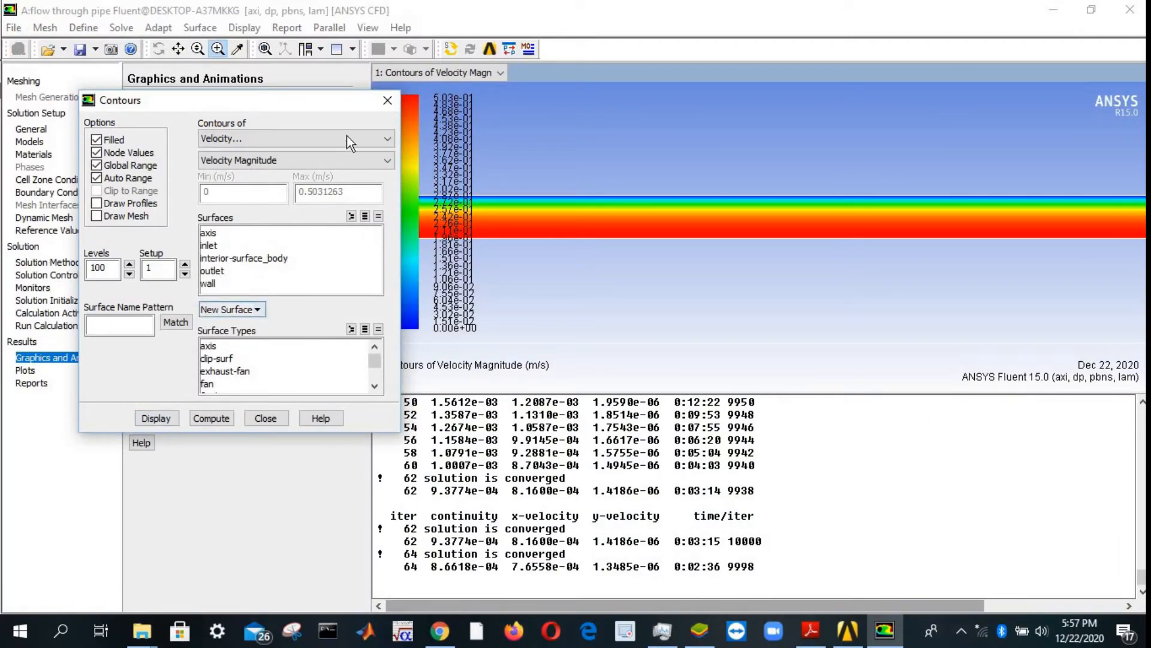
- Close the contour settings and set up an XY plot of velocity magnitude against curve length
left_click(387, 101)
left_click(26, 370)
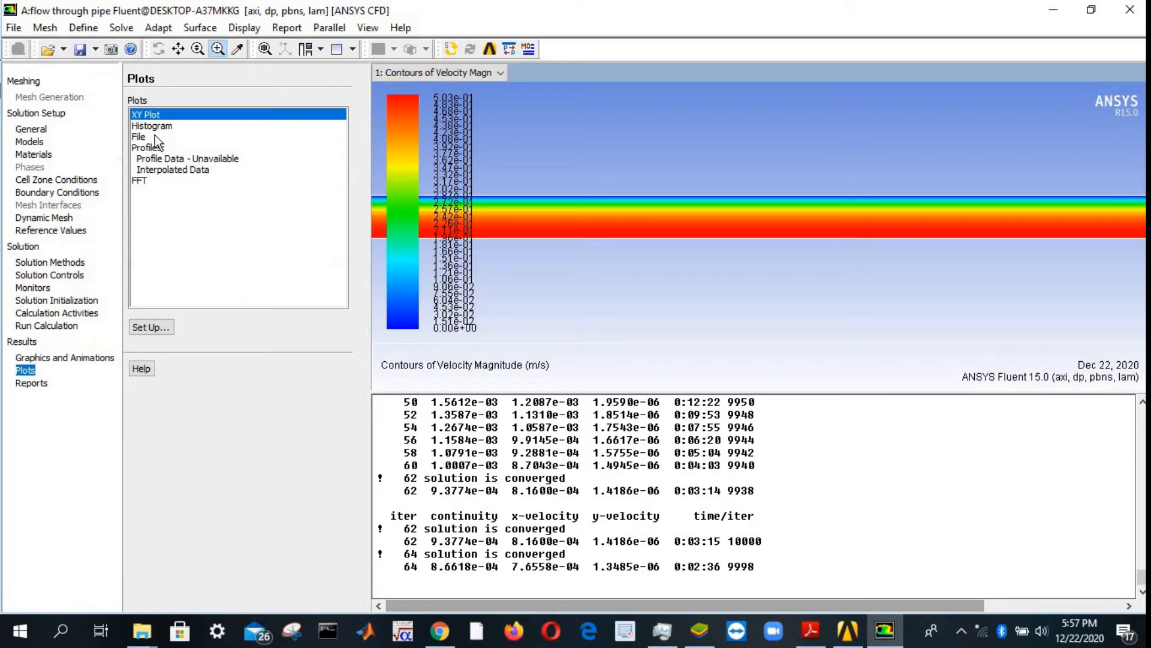
left_click(151, 328)
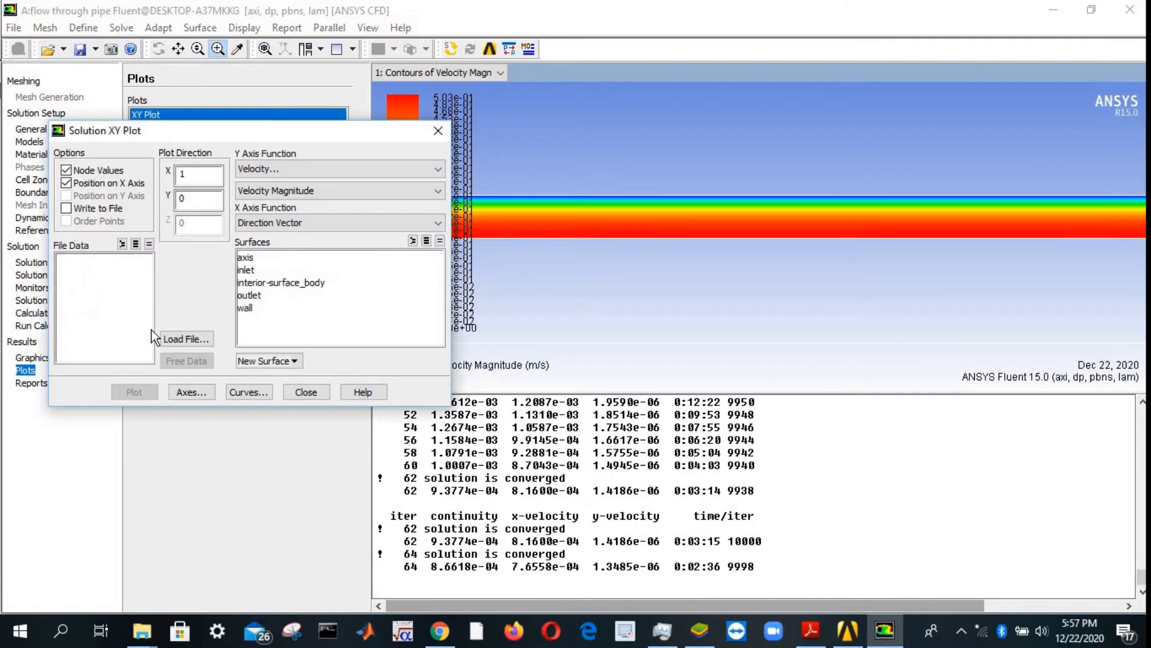
left_click(263, 167)
left_click(268, 171)
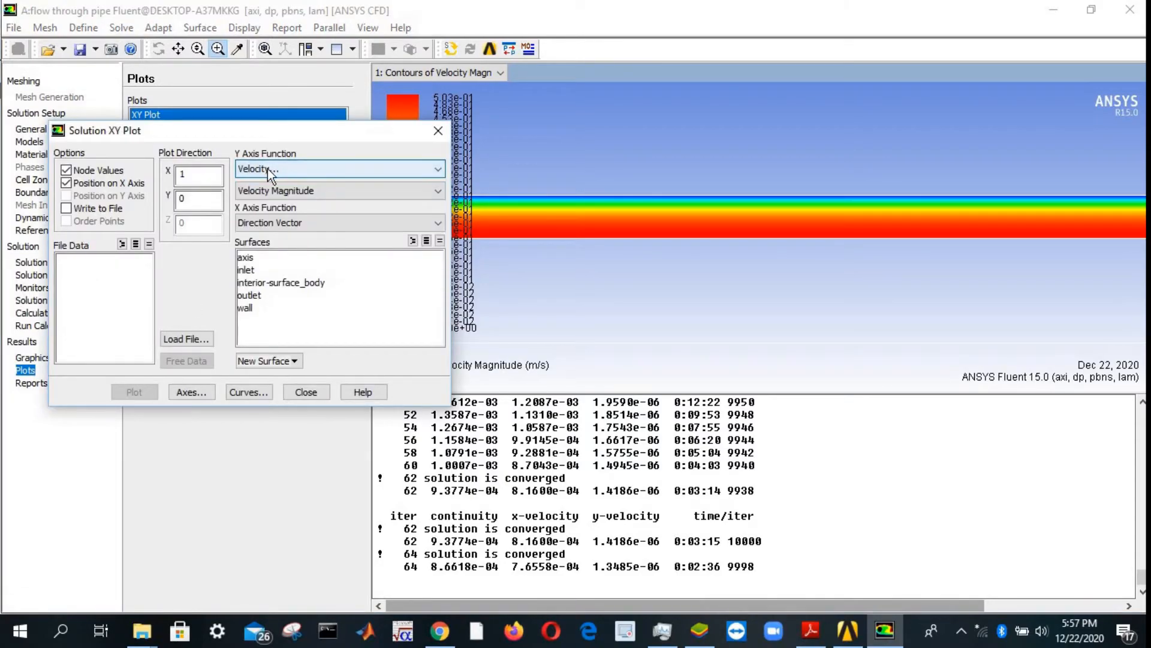
left_click(268, 226)
left_click(272, 250)
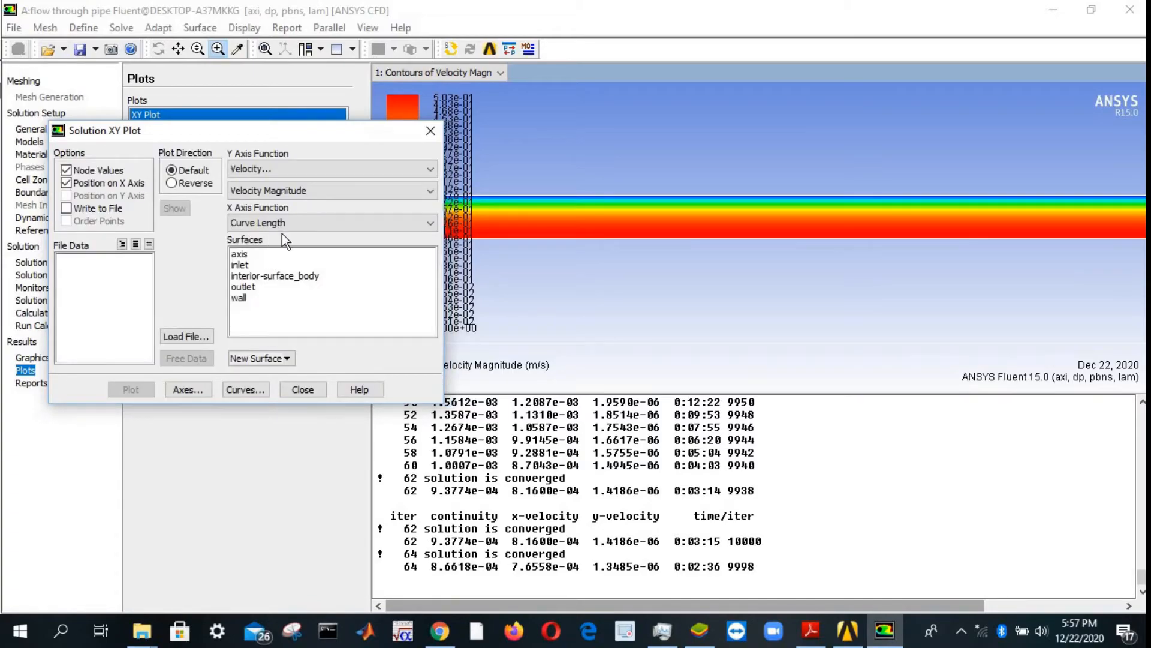
- Create a line surface from (35, 0) to (35, 0.4) m and plot the velocity magnitude along it
left_click(258, 358)
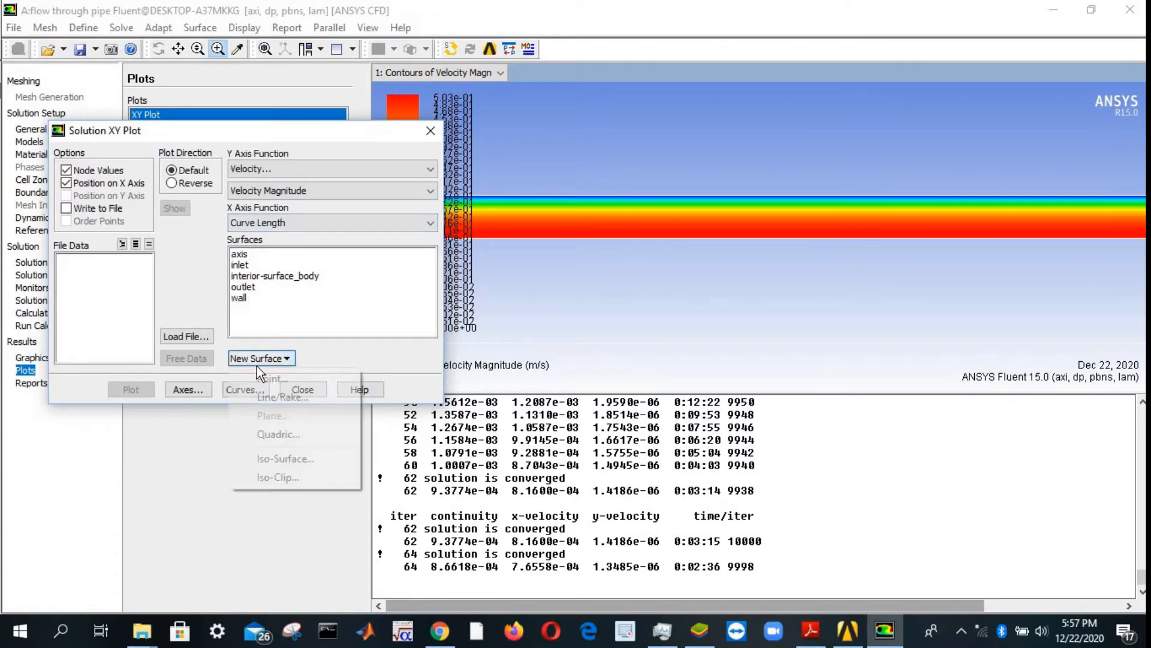
left_click(277, 397)
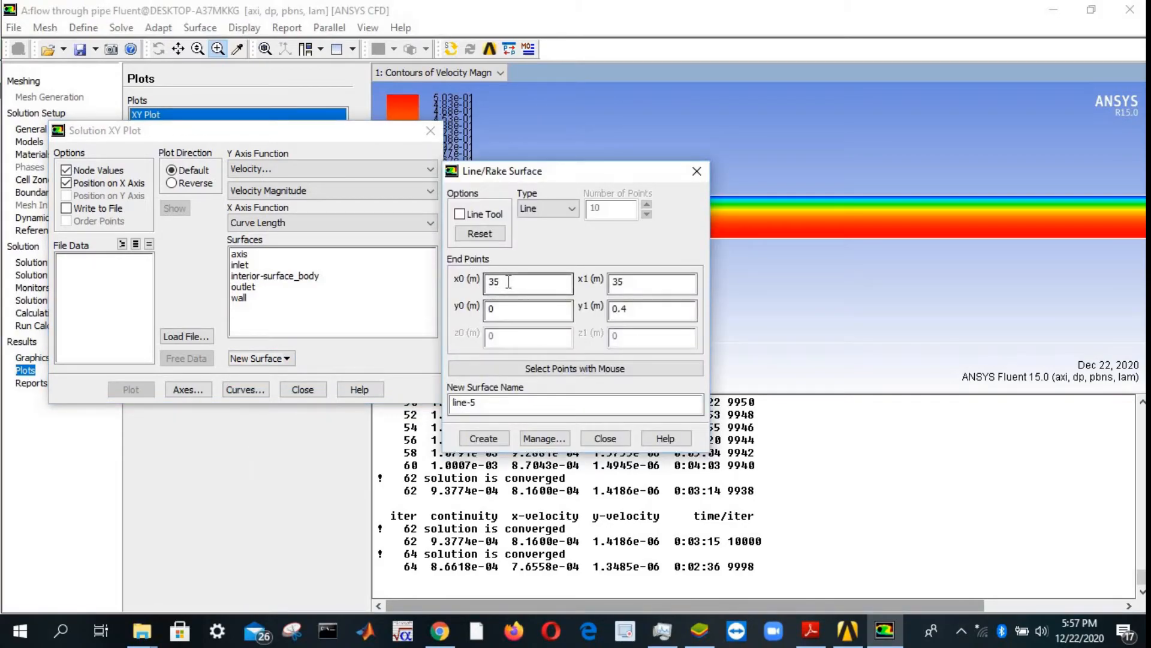
left_click_drag(496, 177, 229, 139)
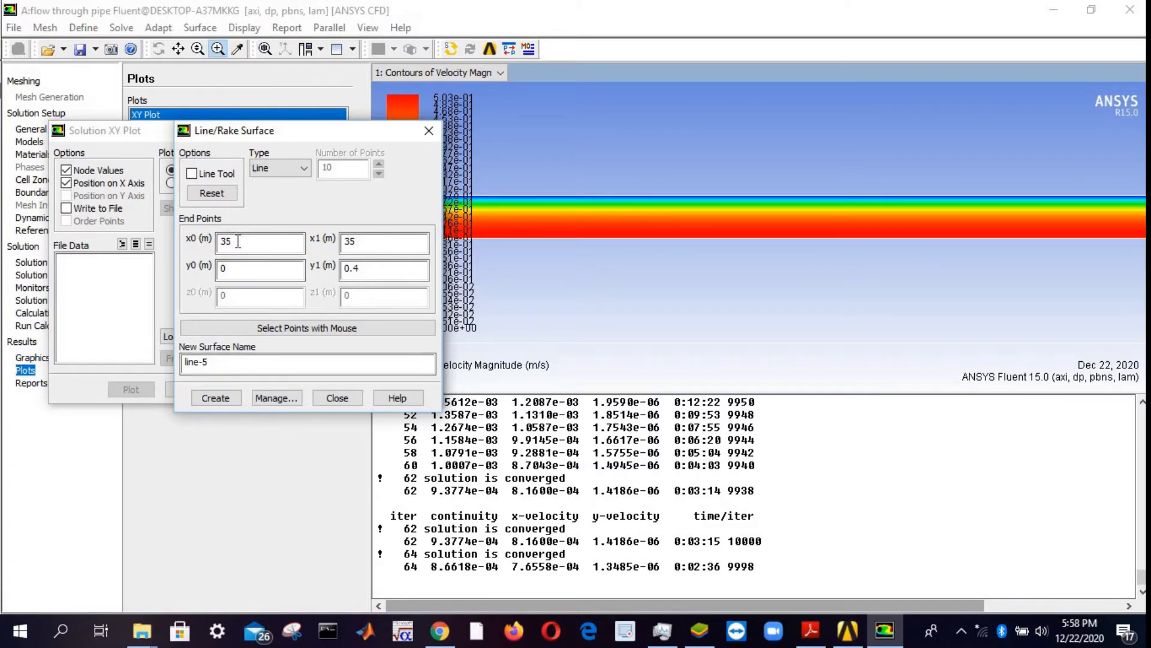
left_click_drag(238, 241, 218, 241)
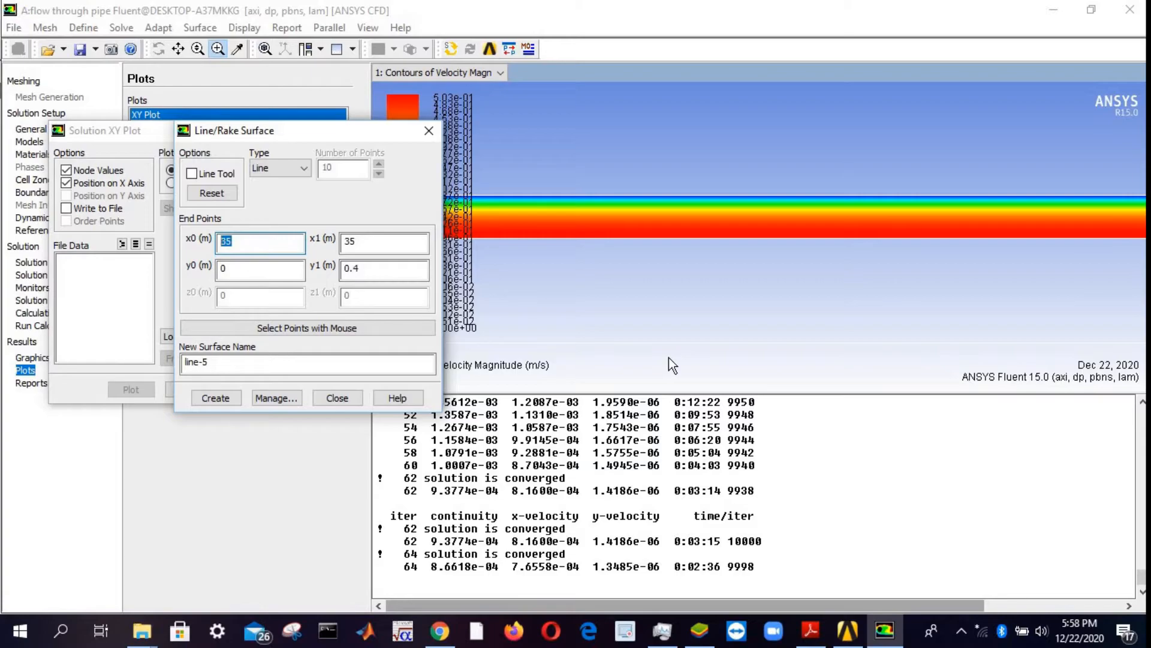
left_click(379, 242)
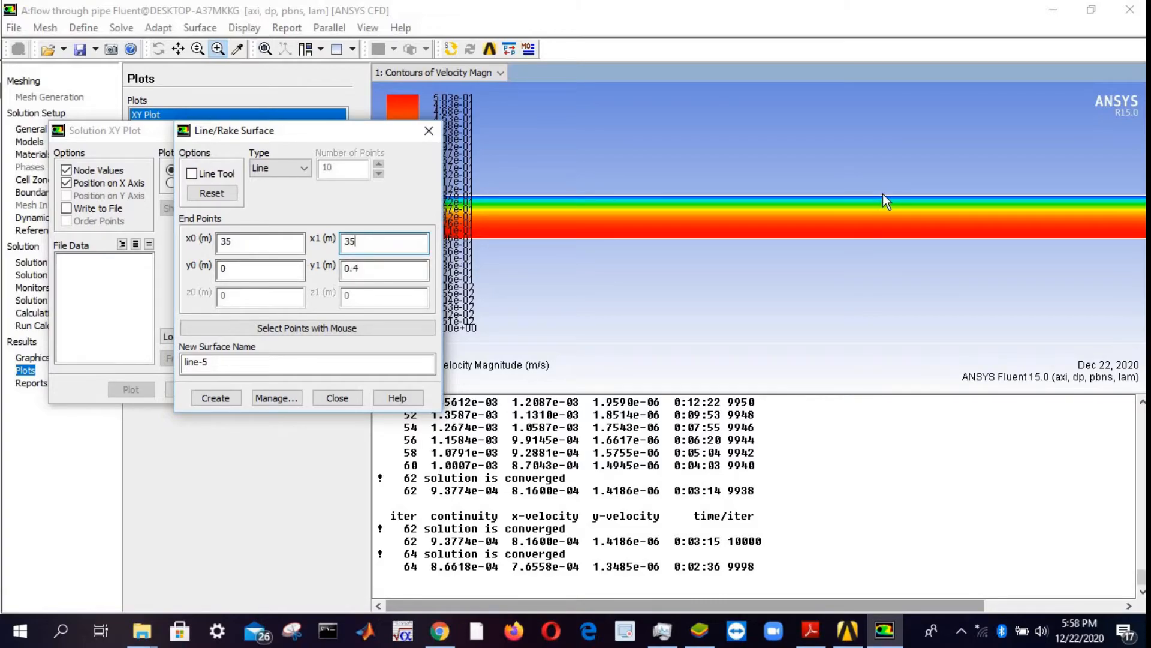
left_click(214, 398)
left_click(336, 398)
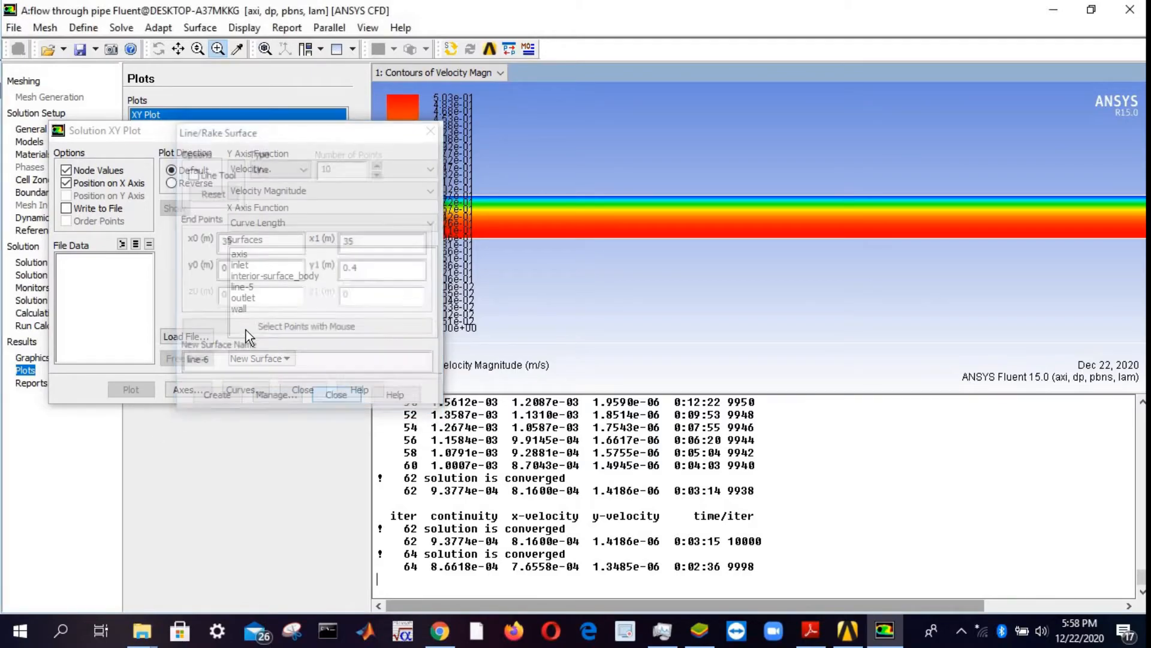
left_click(241, 287)
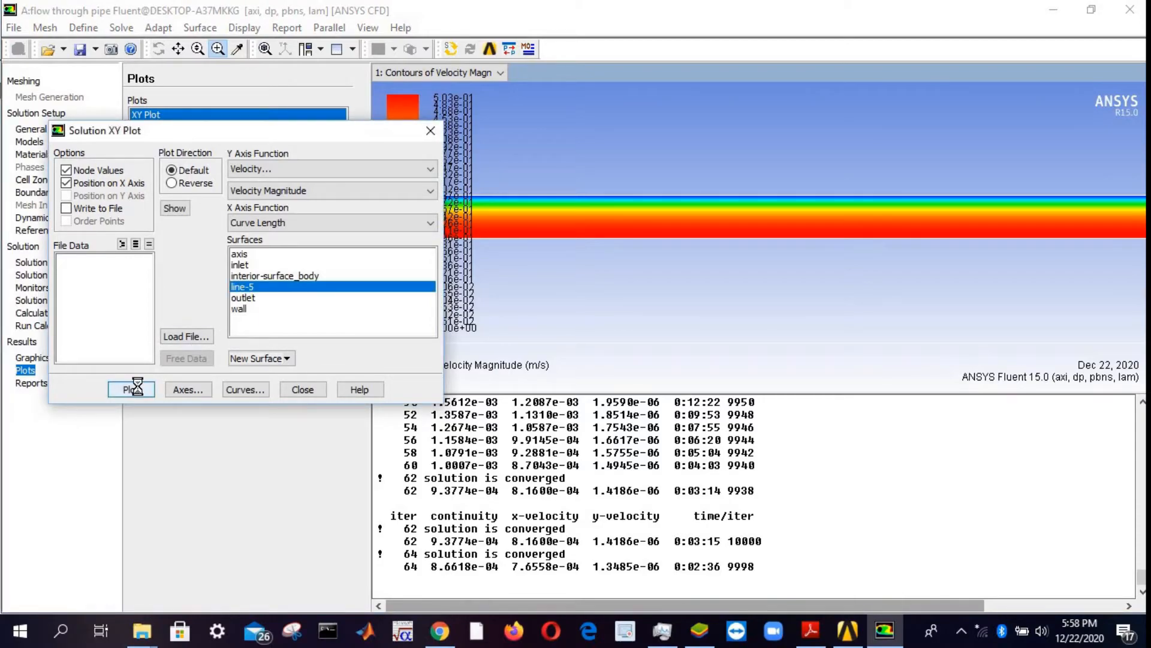
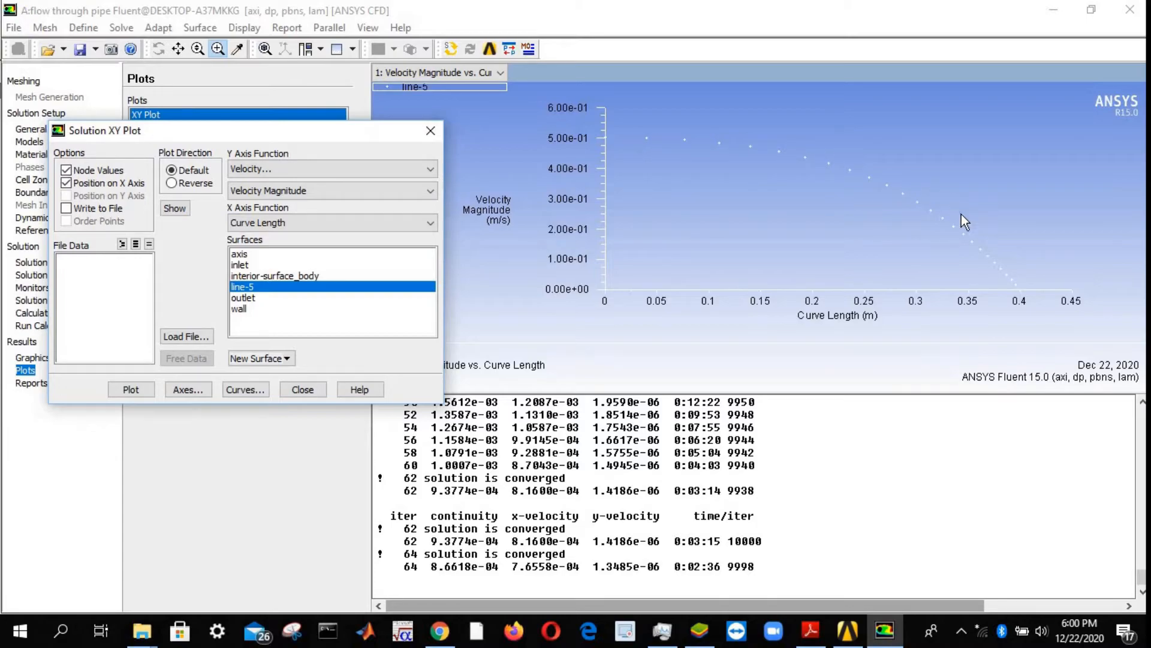
- Write the velocity plot data to an XY file named "Velocity values" in the Flow through pipe folder inside Channel on the Desktop
left_click(67, 208)
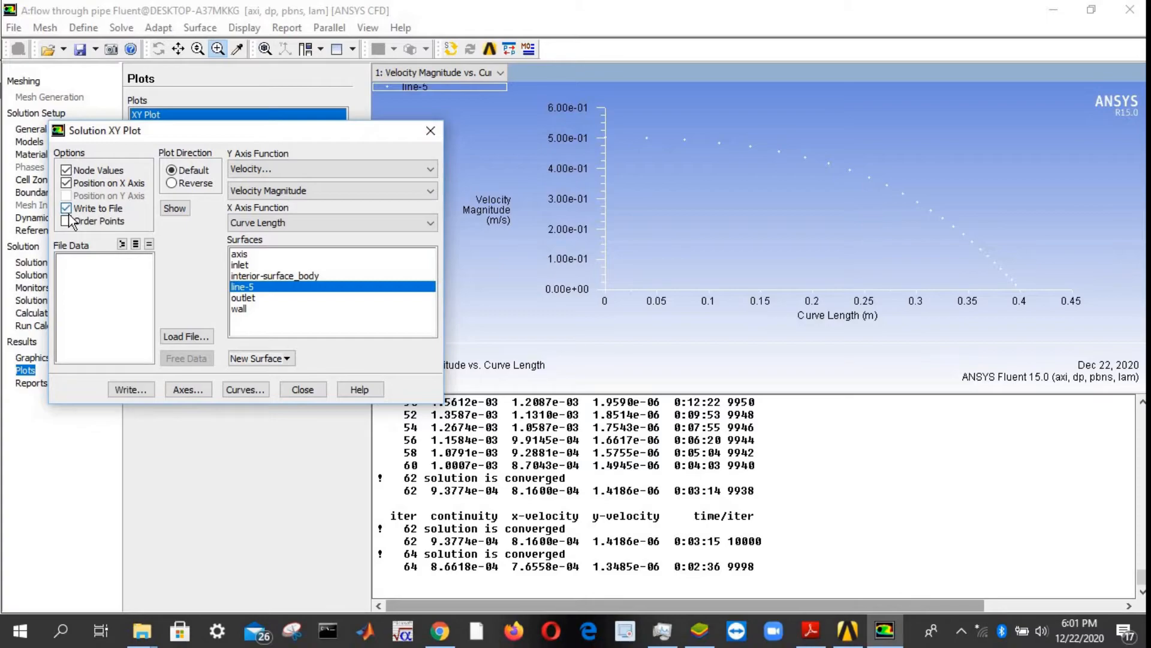
left_click(130, 390)
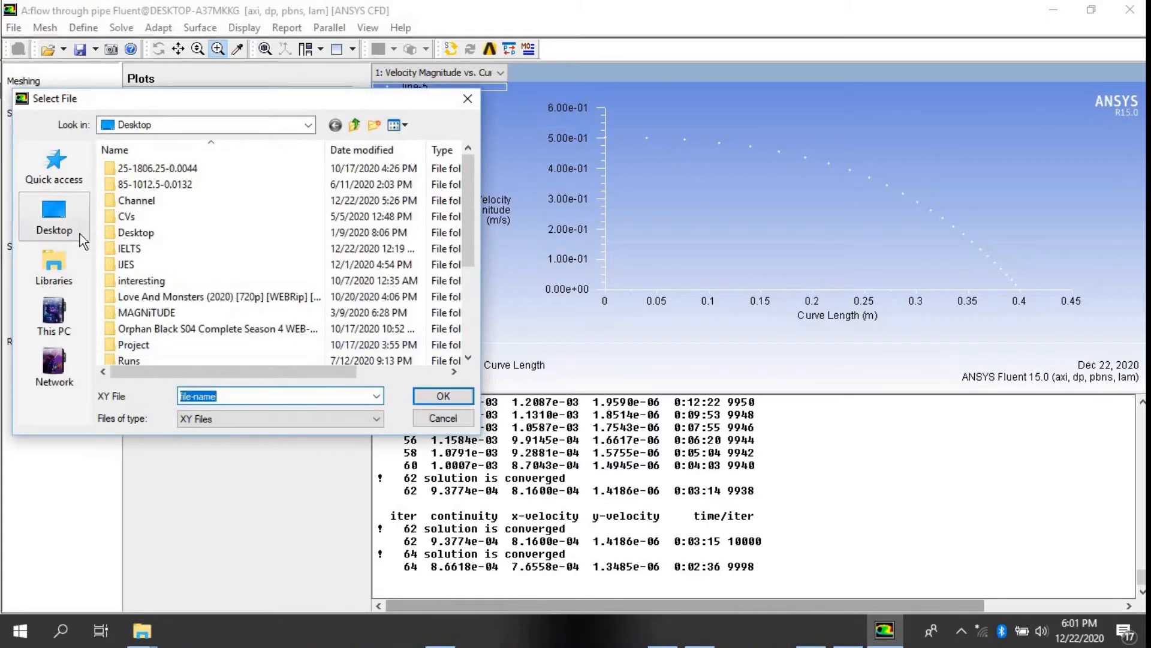
left_click(54, 219)
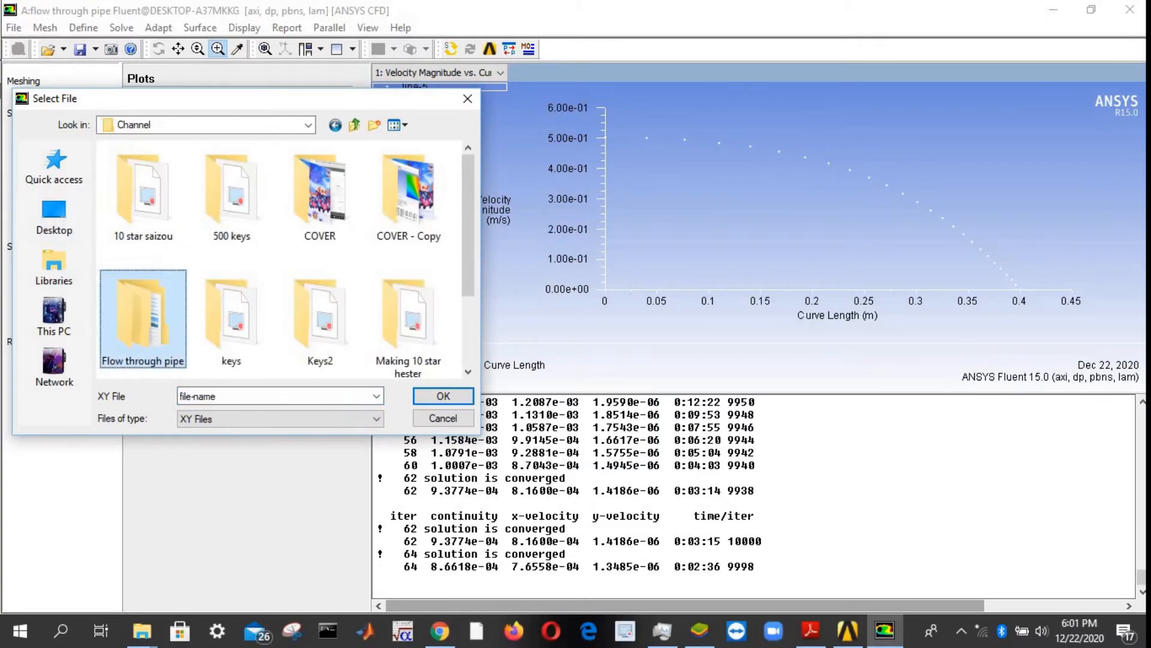
double_click(162, 322)
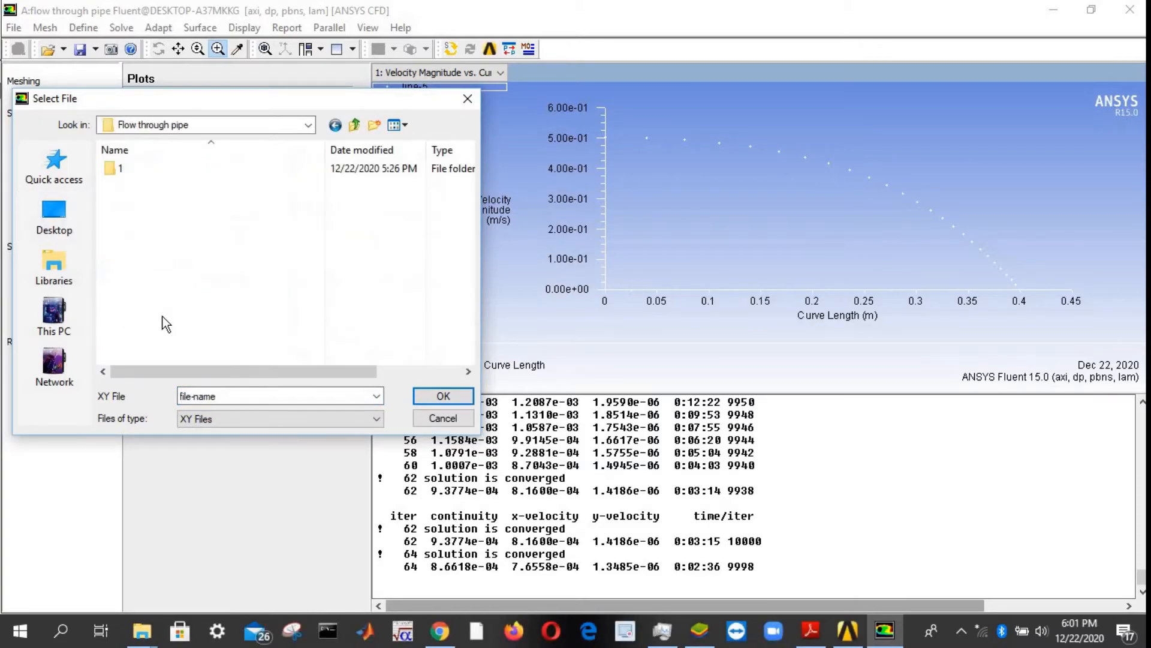
double_click(210, 396)
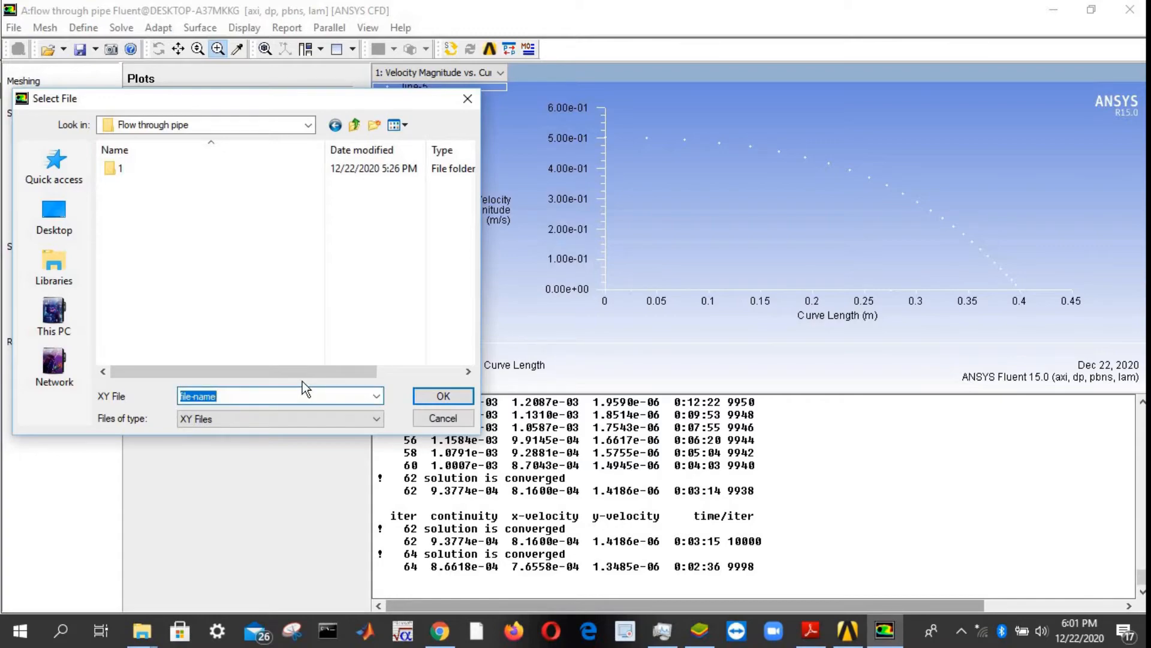
type("Velocity values")
key("Return")
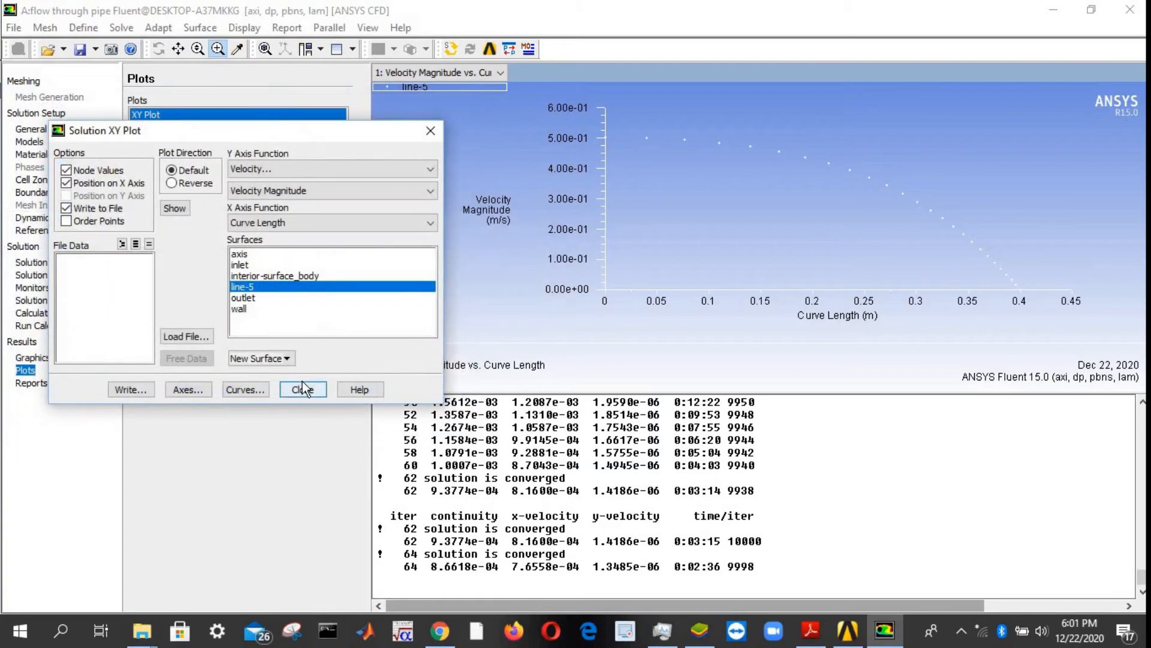
- Switch to Excel, maximize it and create a blank workbook
left_click(20, 630)
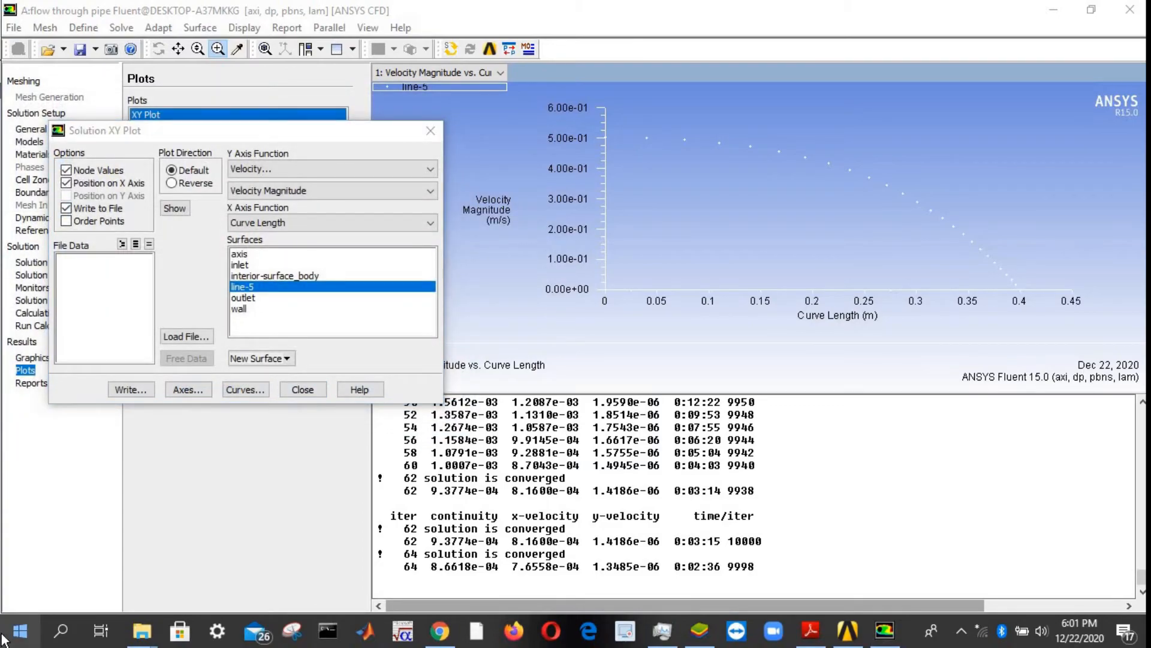
type("exc")
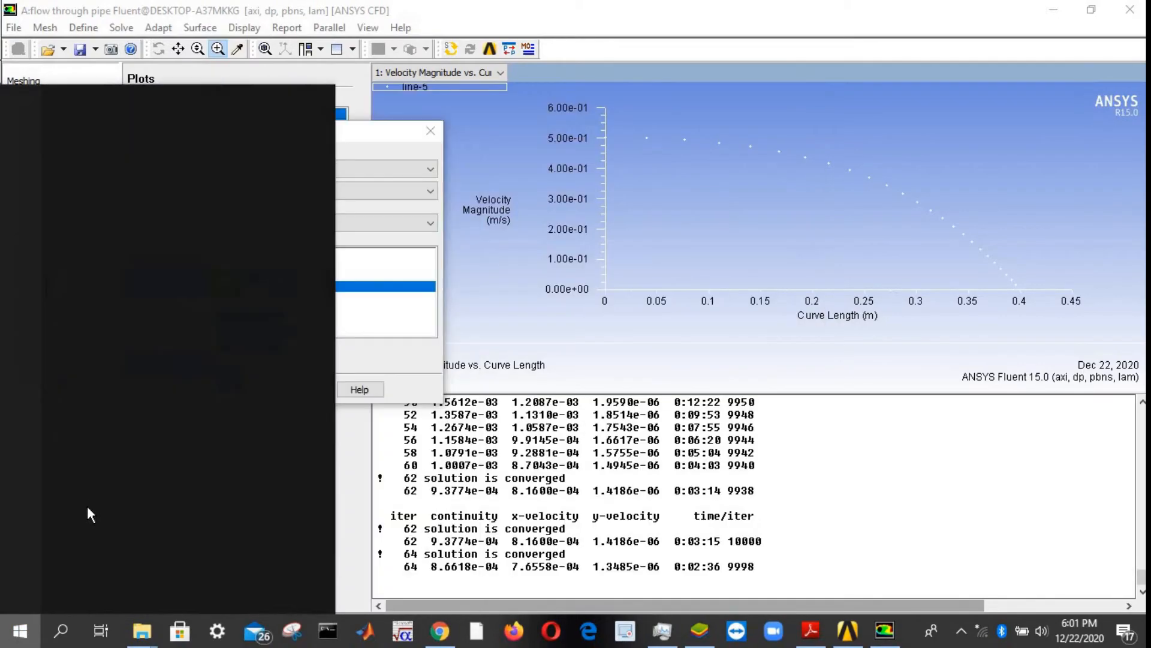
type("el")
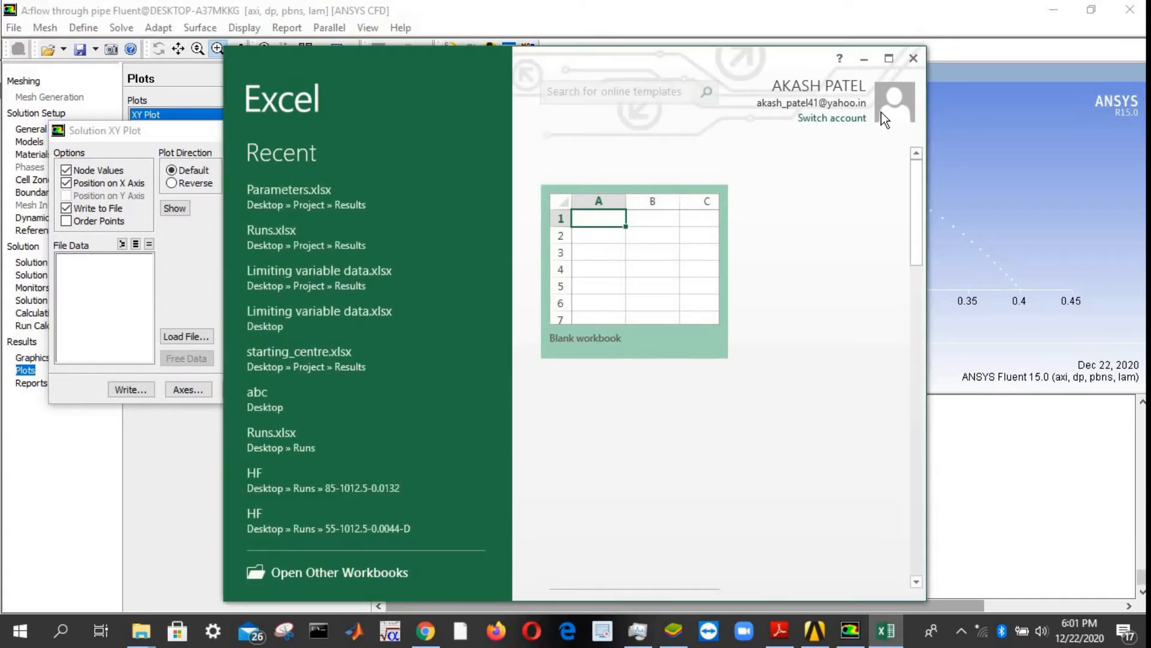
left_click(889, 58)
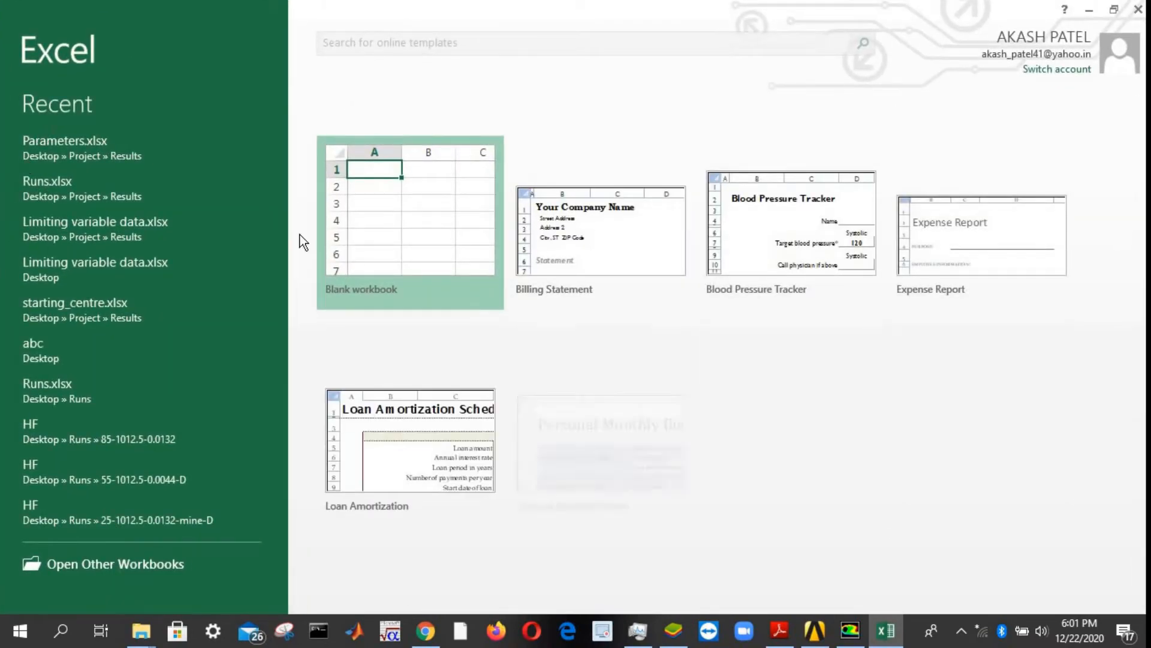
left_click(377, 210)
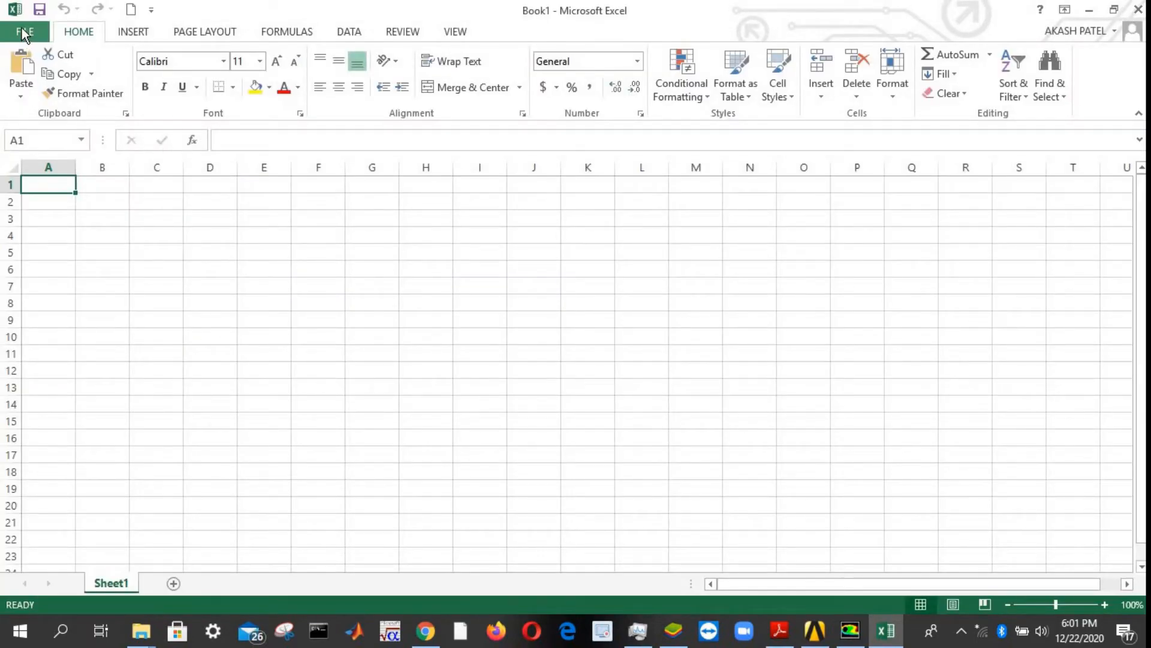
- Open the file "Velocity values" from the Flow through pipe folder inside Channel on the Desktop, showing all file types
left_click(24, 32)
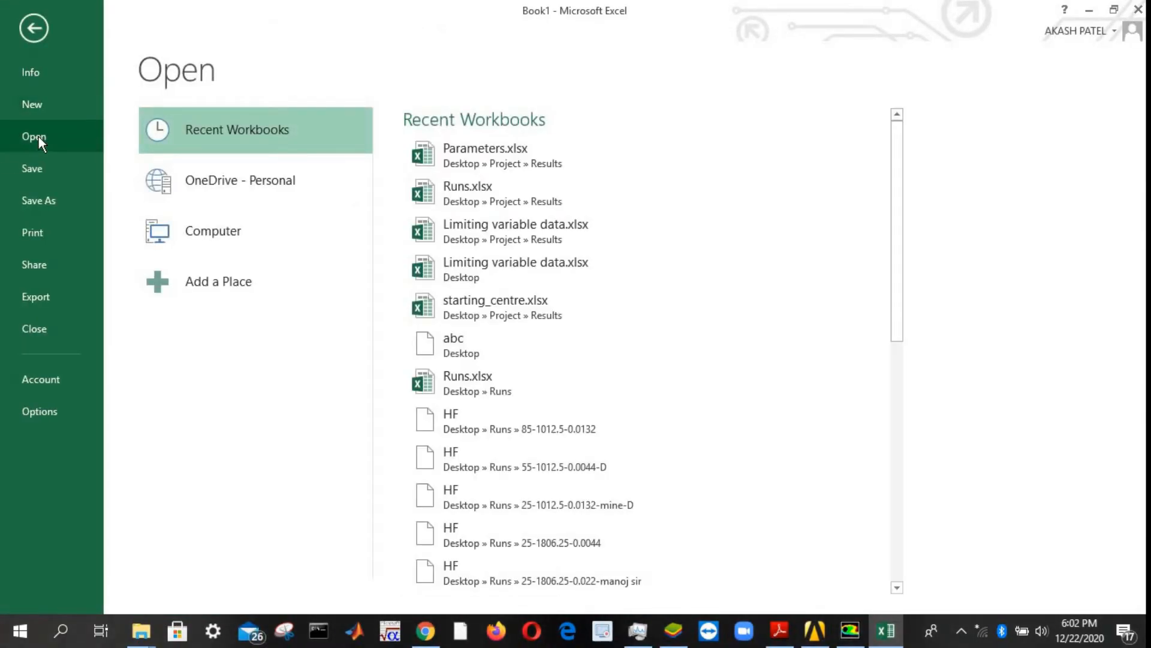
left_click(232, 236)
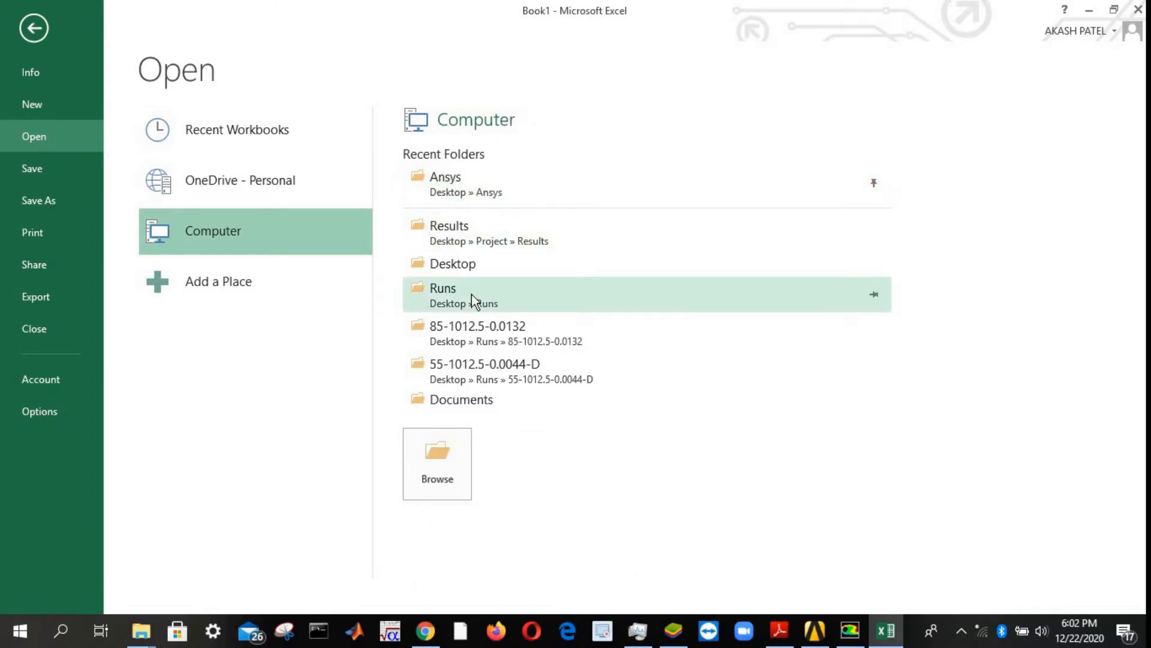
left_click(454, 464)
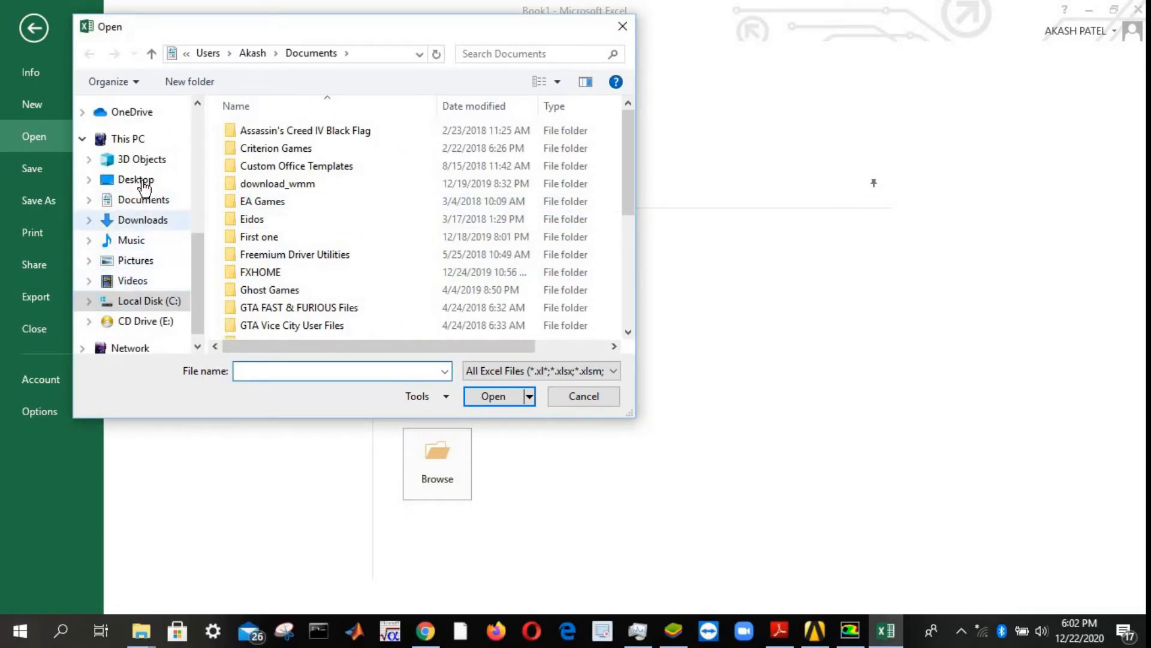
left_click(156, 181)
double_click(264, 166)
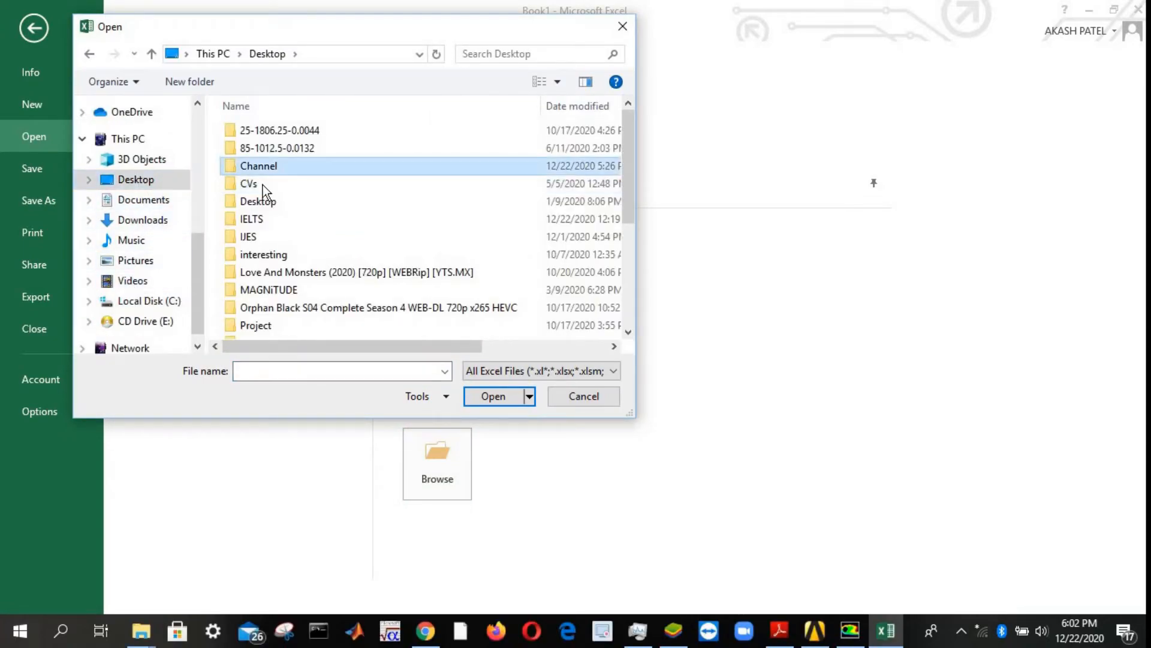
double_click(284, 264)
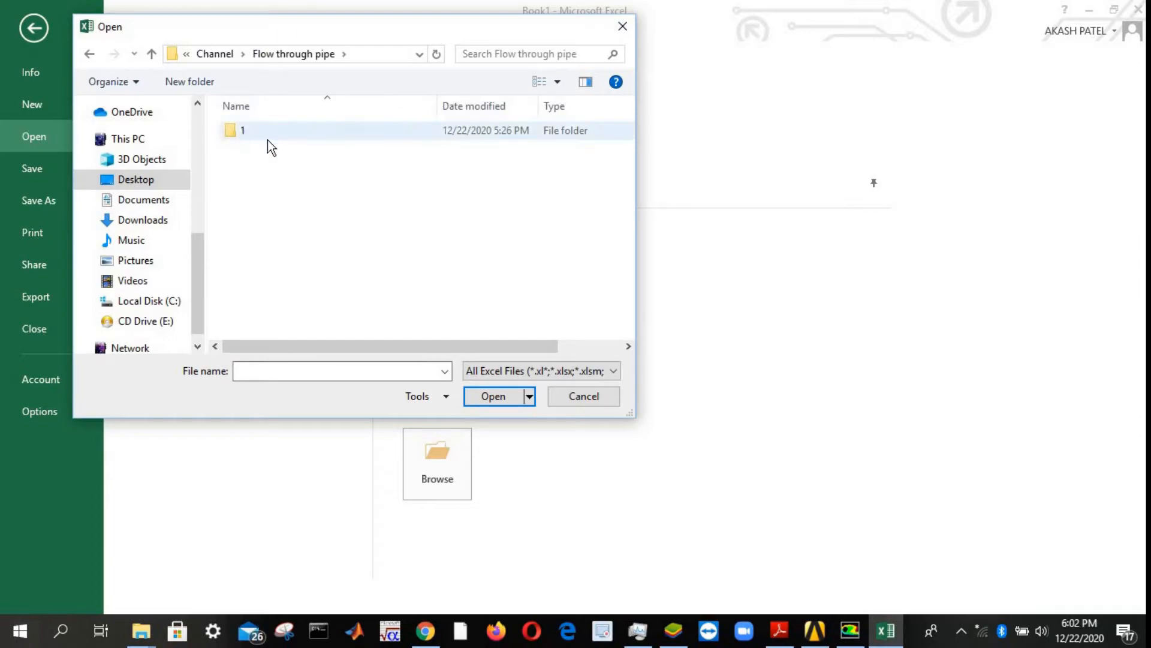
left_click(545, 376)
scroll(509, 391, "up", 1)
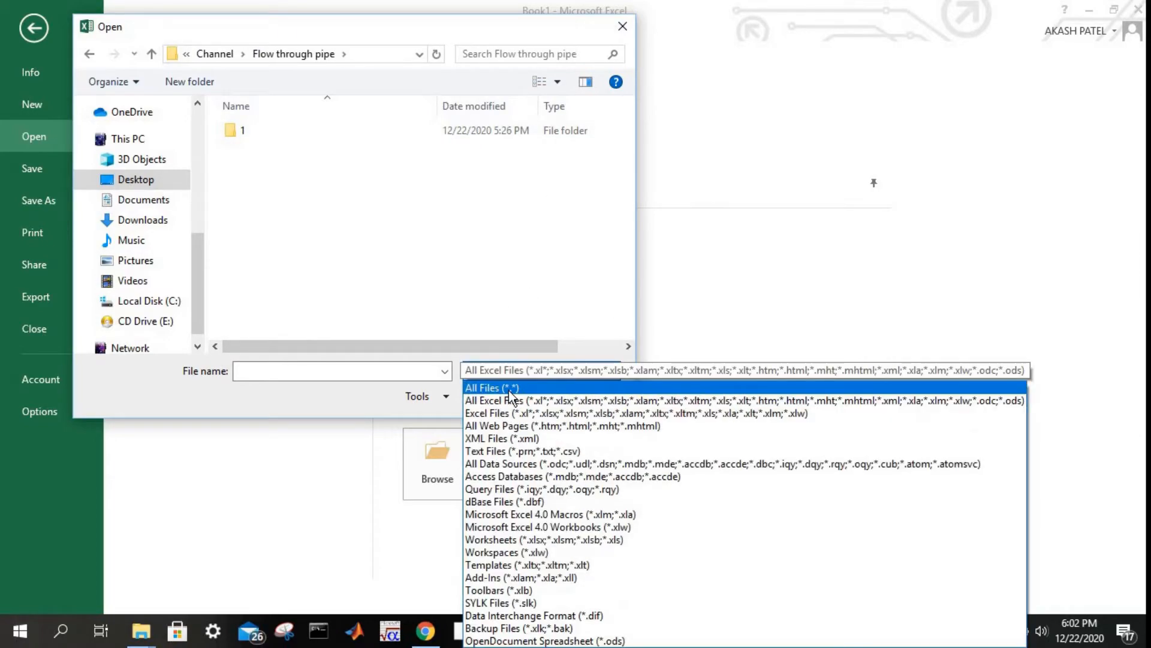
left_click(508, 388)
left_click(272, 155)
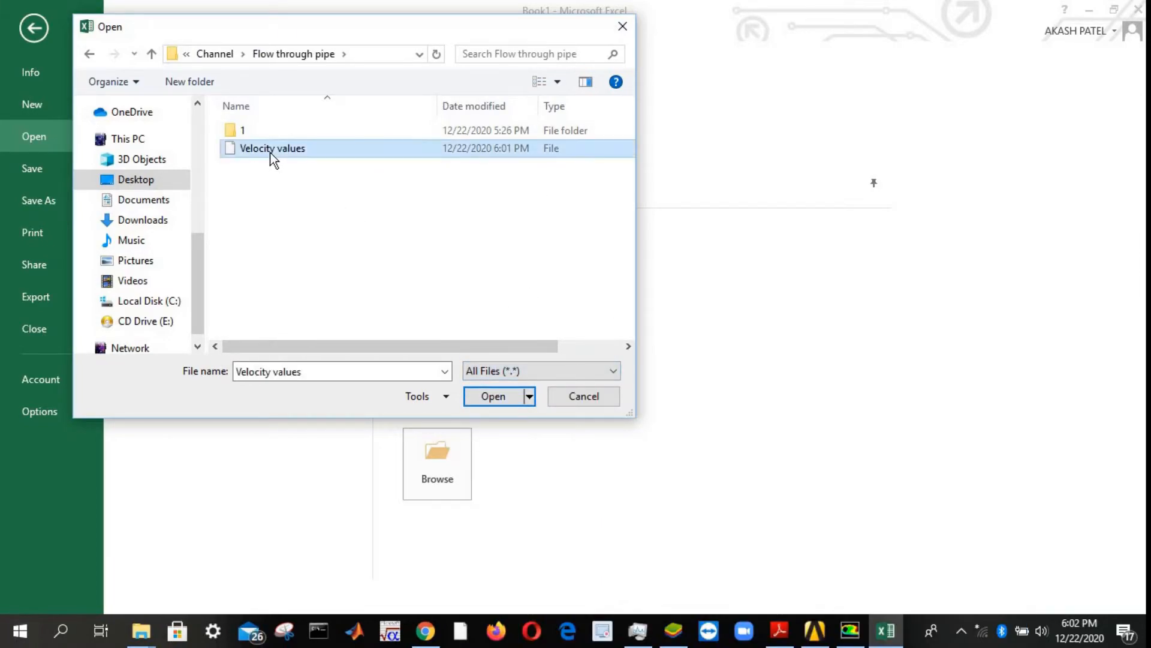
left_click(488, 398)
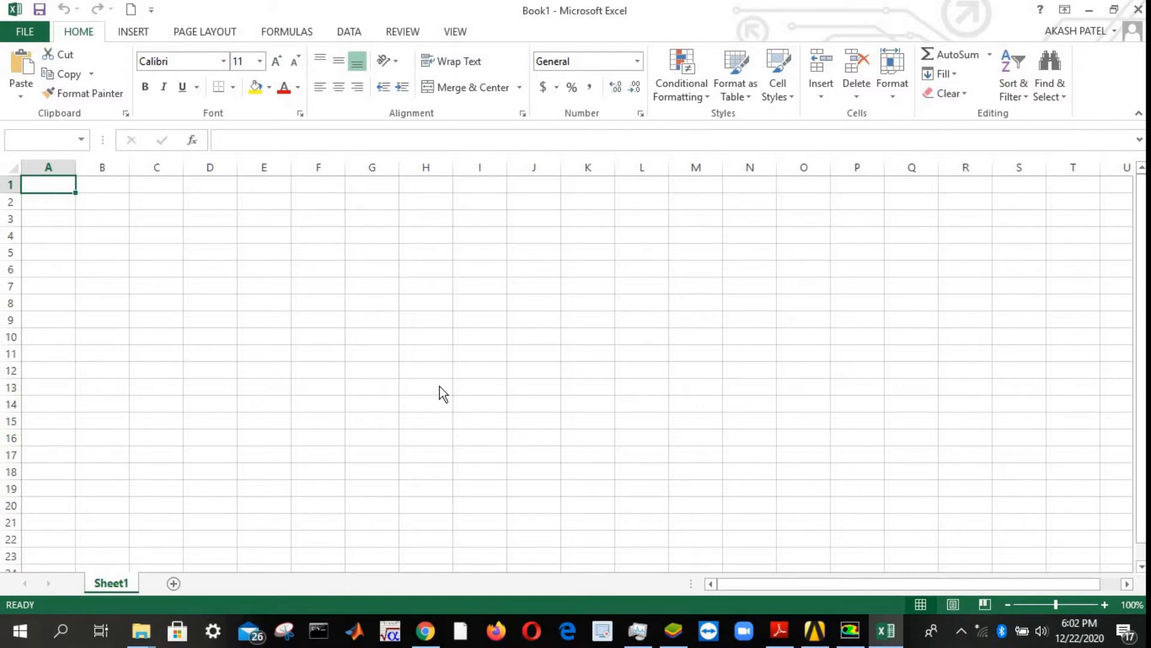
- Import the text as tab-delimited data with General column format and maximize the resulting workbook
left_click(501, 359)
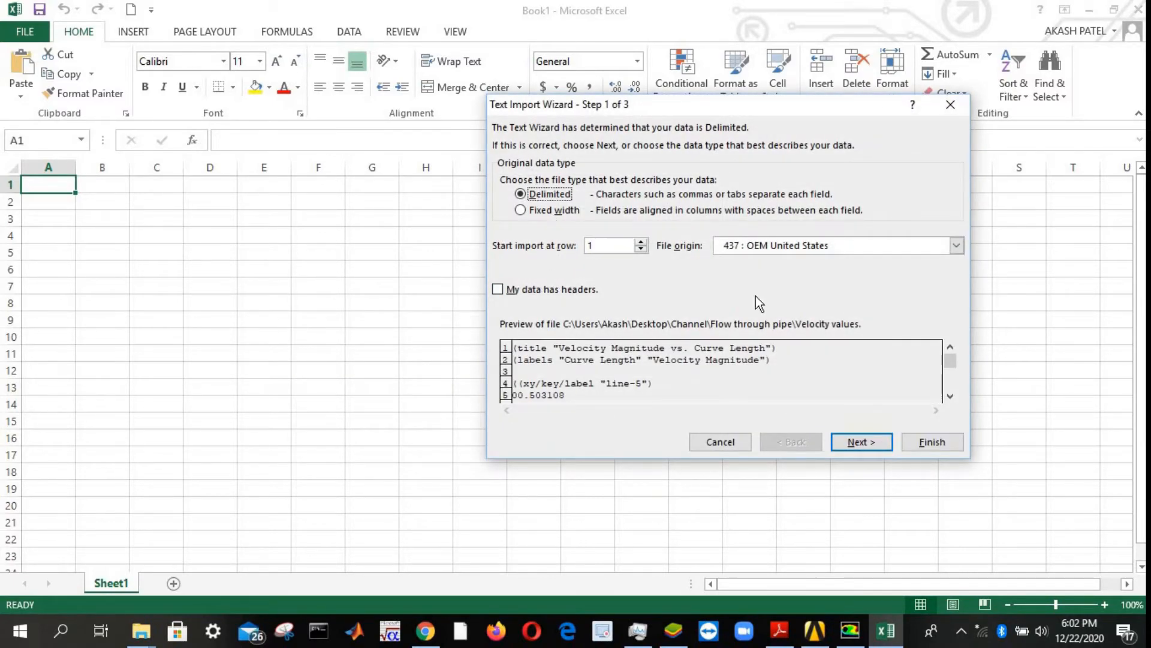
left_click(863, 442)
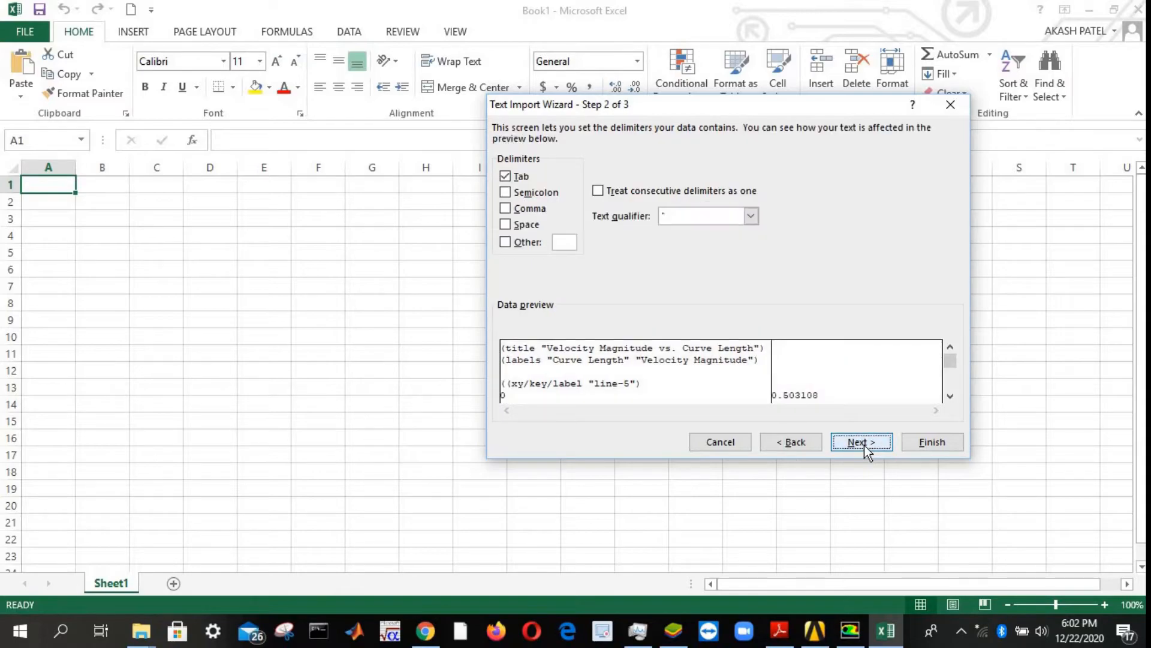
left_click(863, 443)
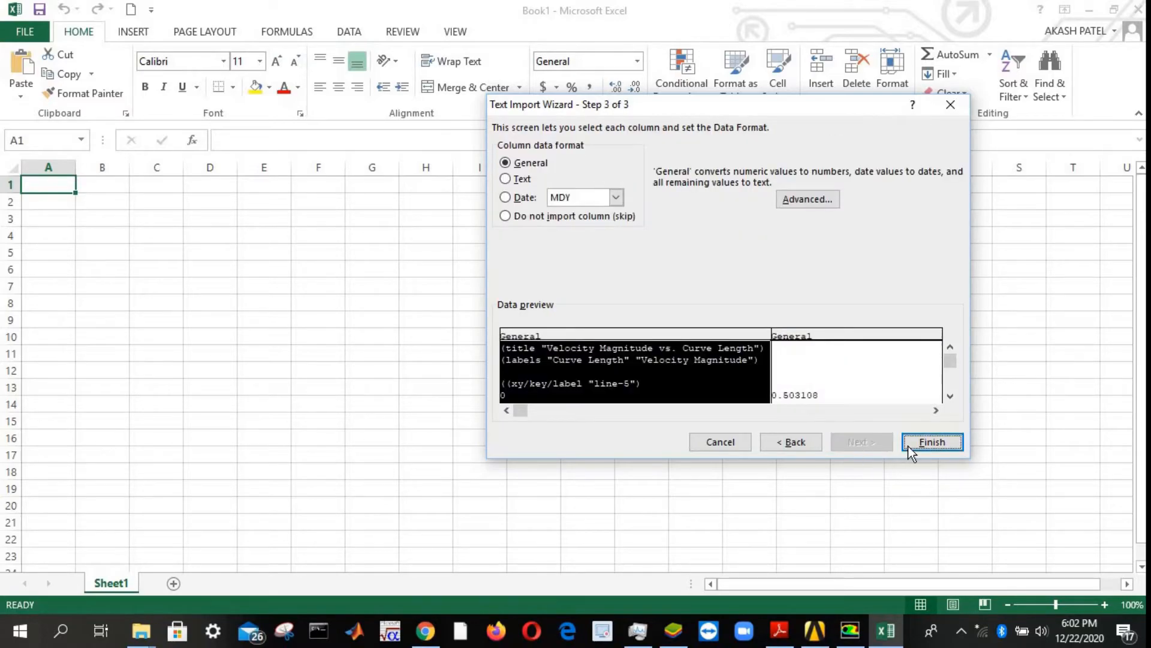
left_click_drag(961, 394, 958, 391)
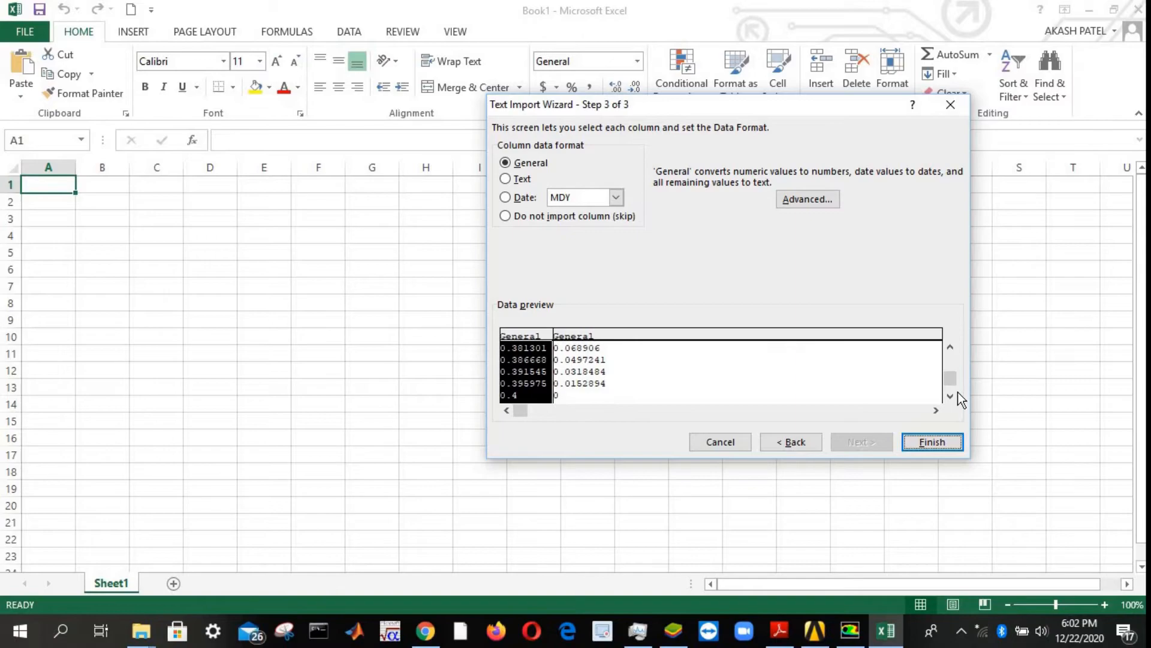
left_click(925, 443)
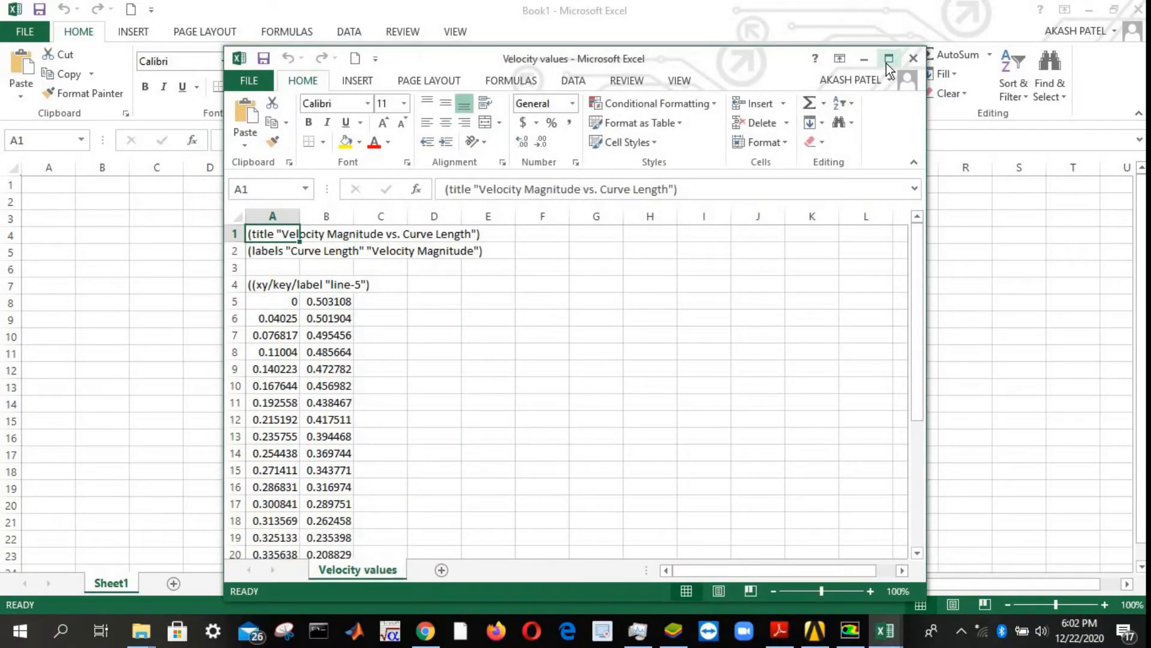
left_click(888, 59)
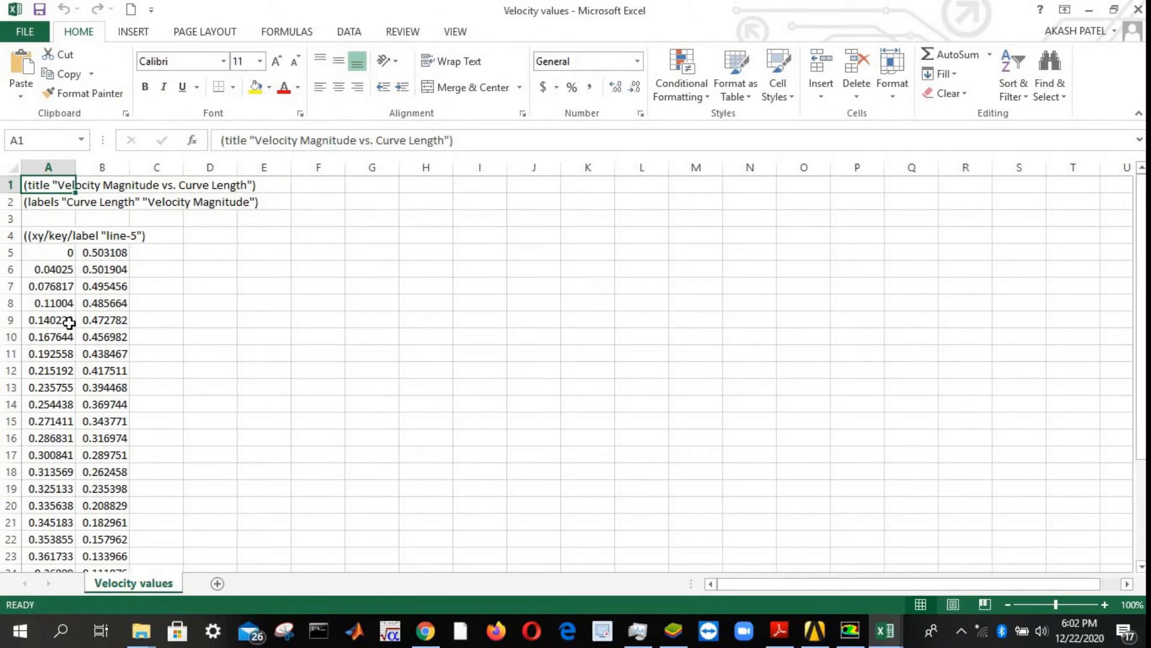
- Examine the imported curve length and velocity magnitude columns, checking them against the pipe problem statement in the PDF
scroll(69, 323, "down", 15)
scroll(75, 337, "up", 17)
scroll(43, 378, "down", 3)
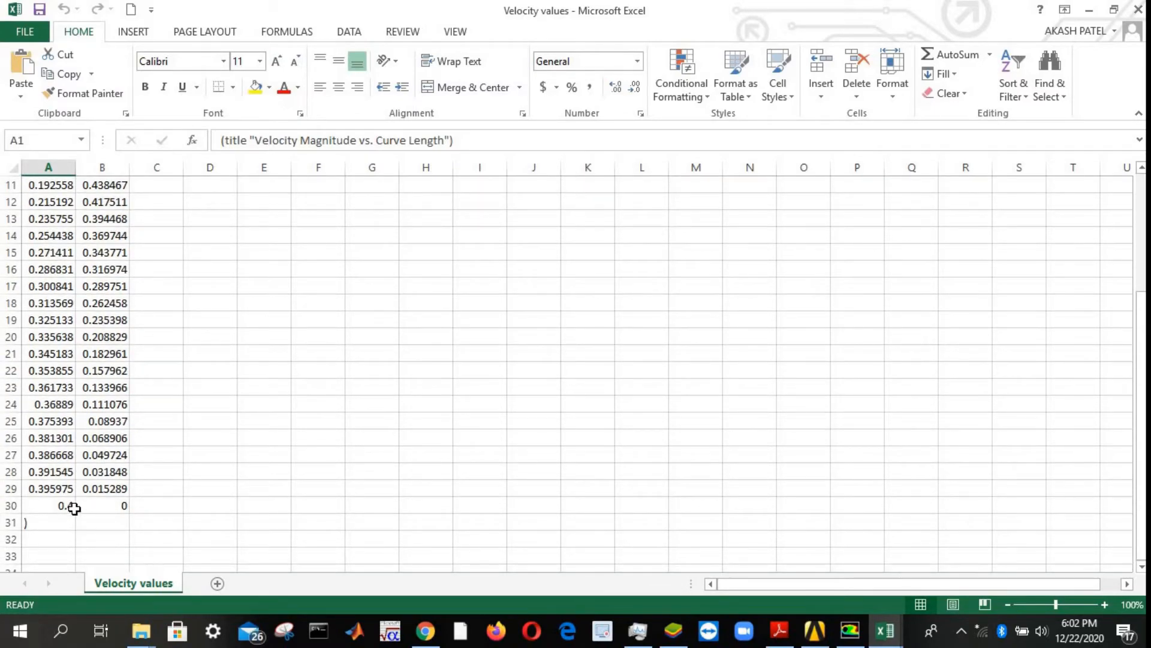
left_click(782, 630)
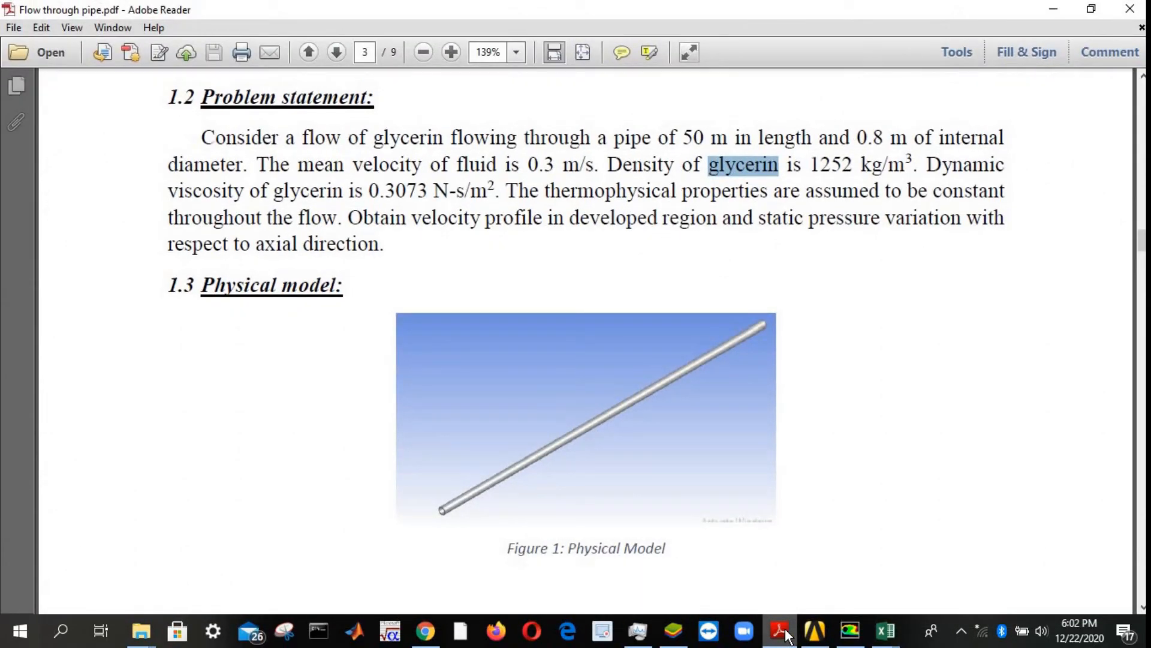
left_click(786, 628)
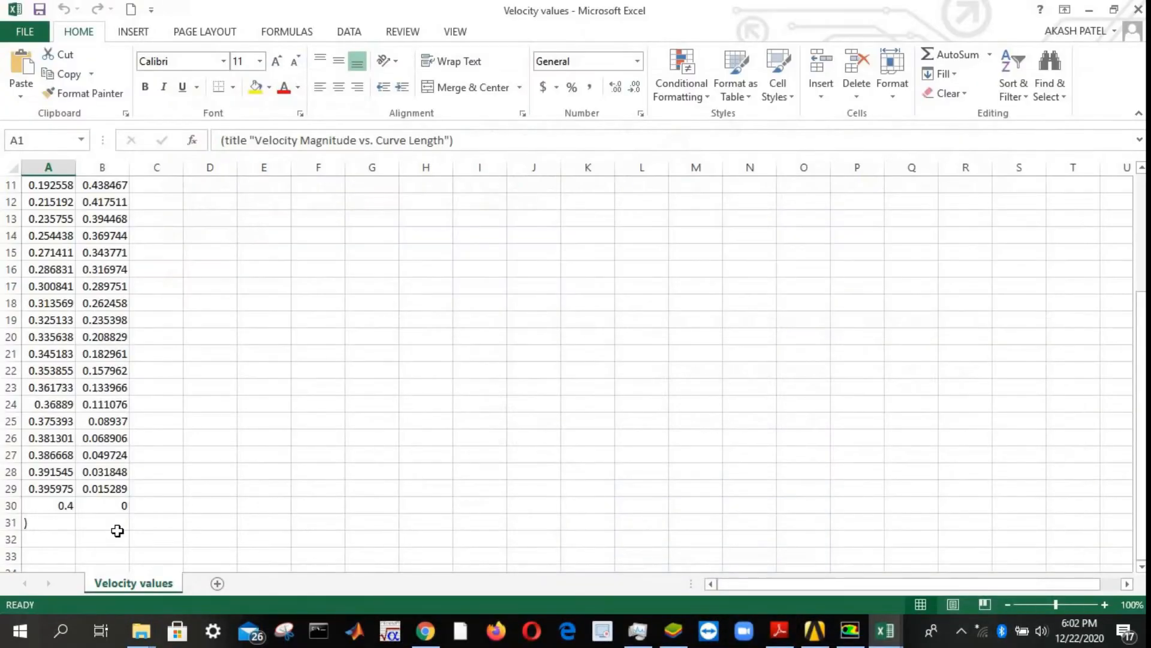
scroll(111, 466, "up", 3)
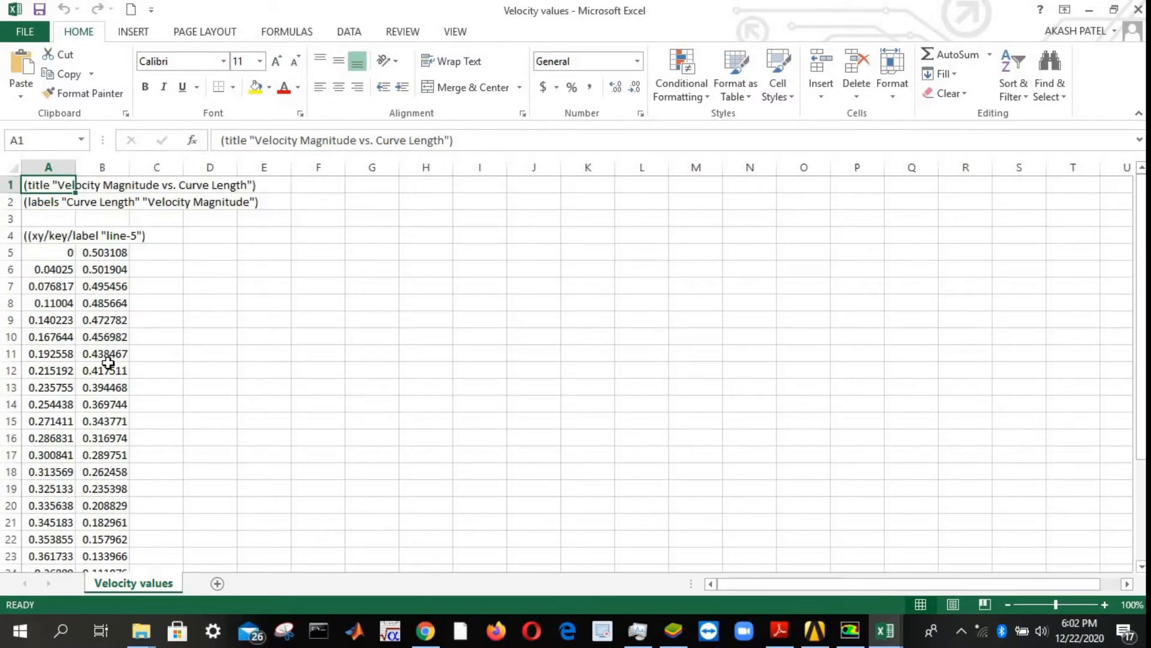
scroll(111, 492, "down", 3)
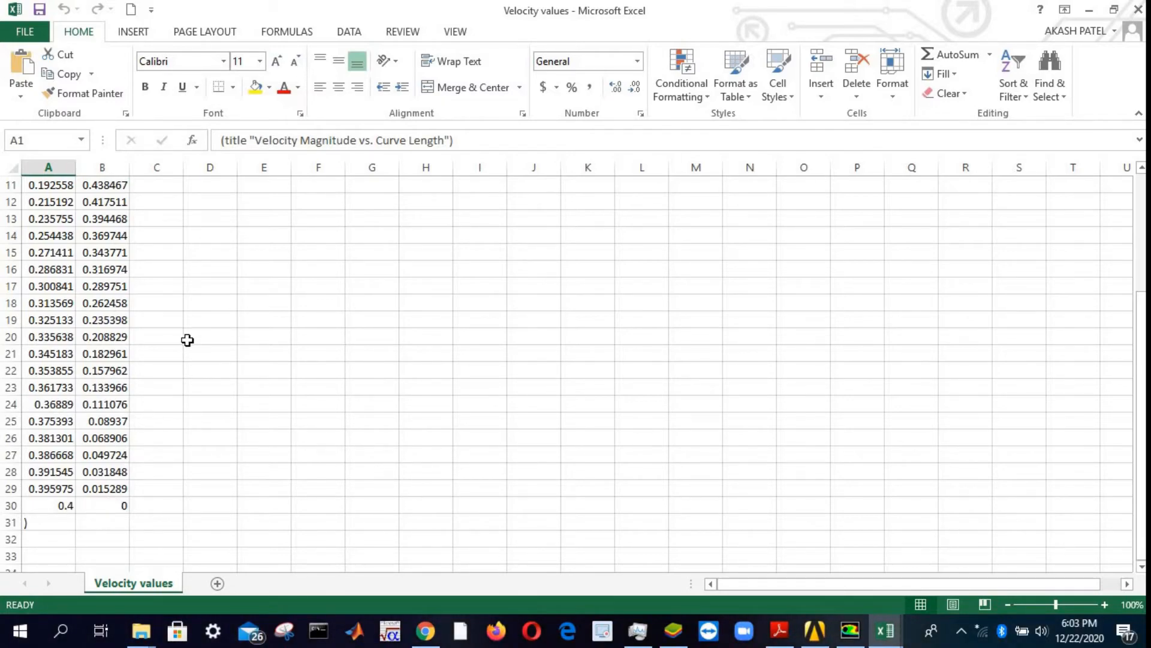
scroll(182, 337, "up", 4)
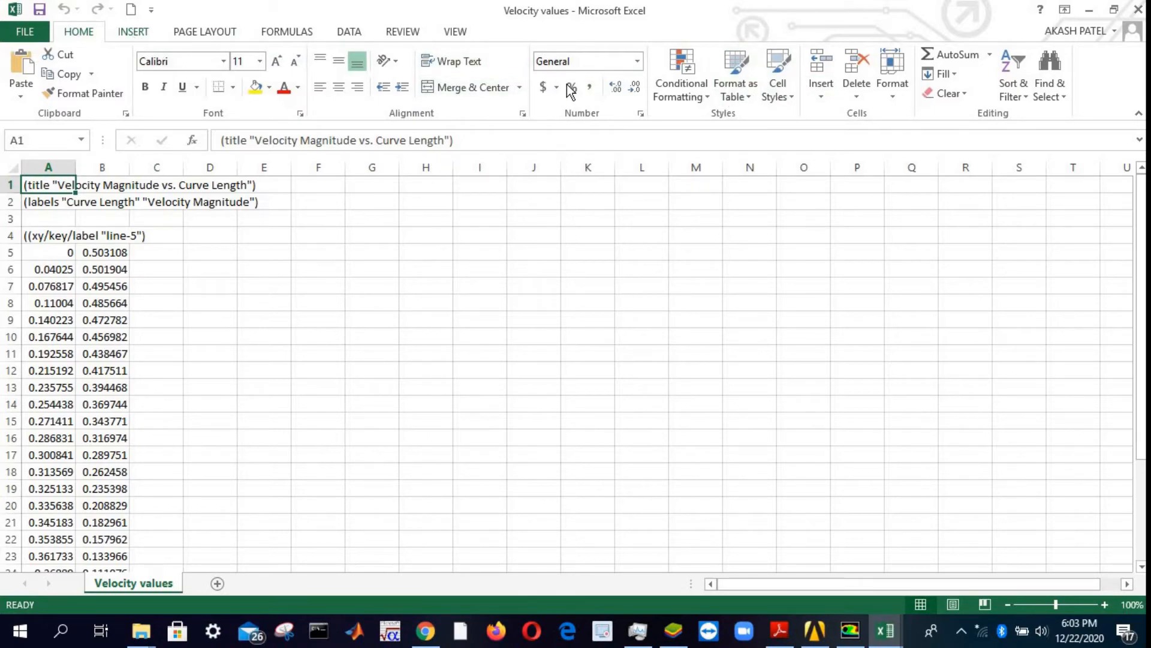
- Insert a scatter chart with smooth lines and markers on the Velocity values sheet
left_click(134, 33)
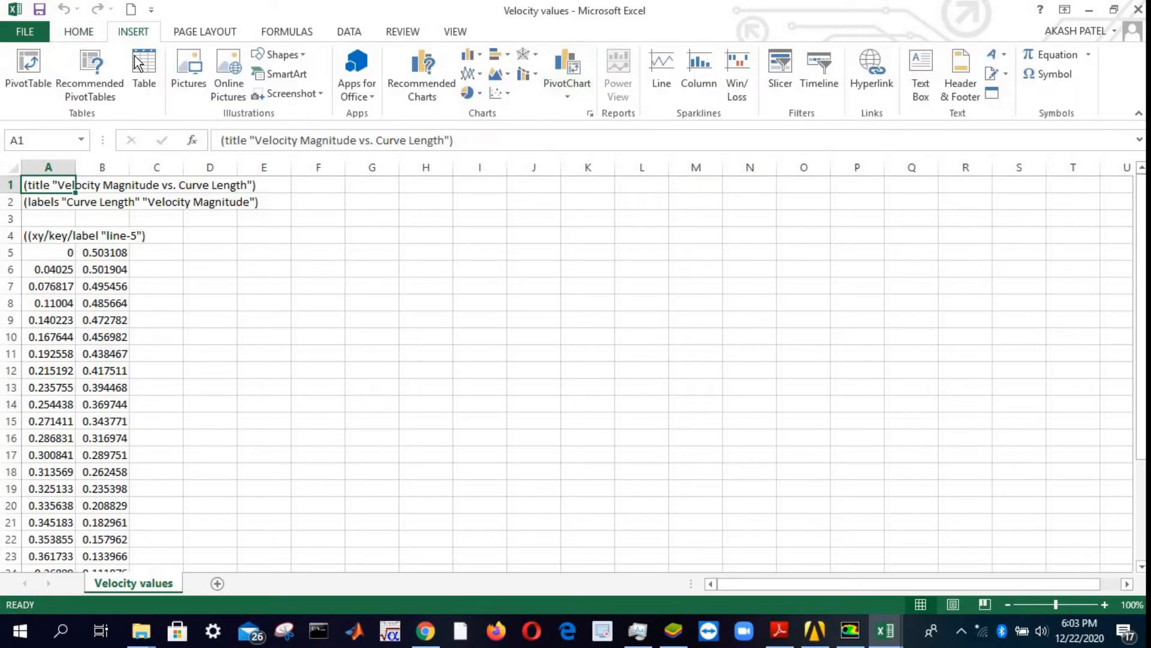
left_click(509, 91)
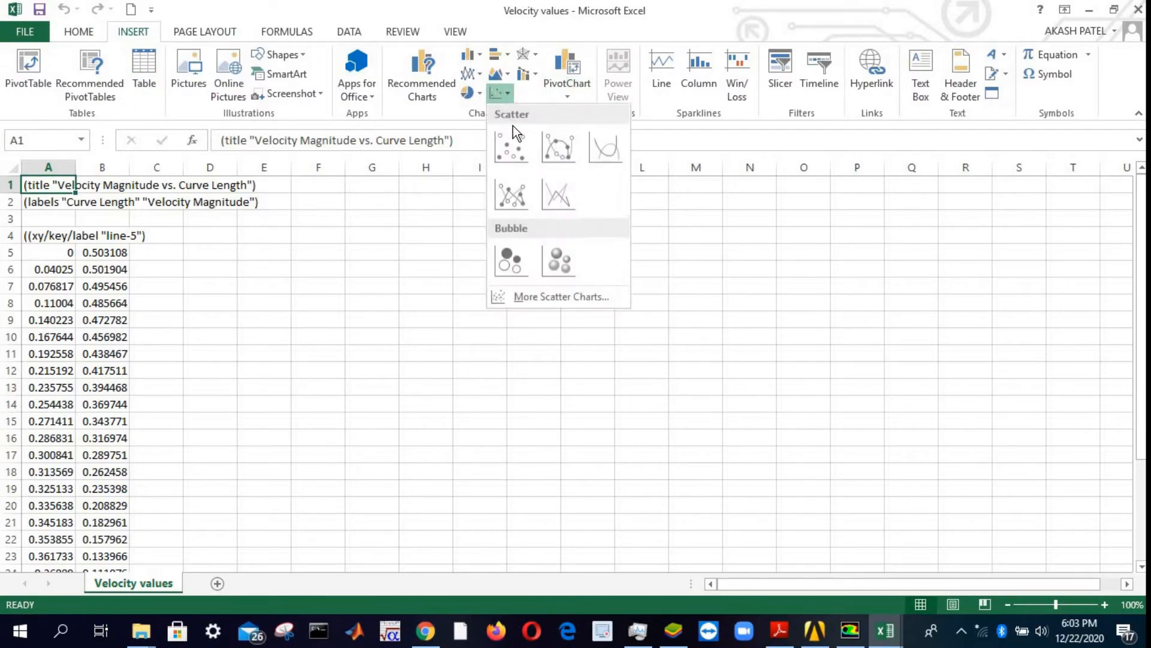
left_click(559, 159)
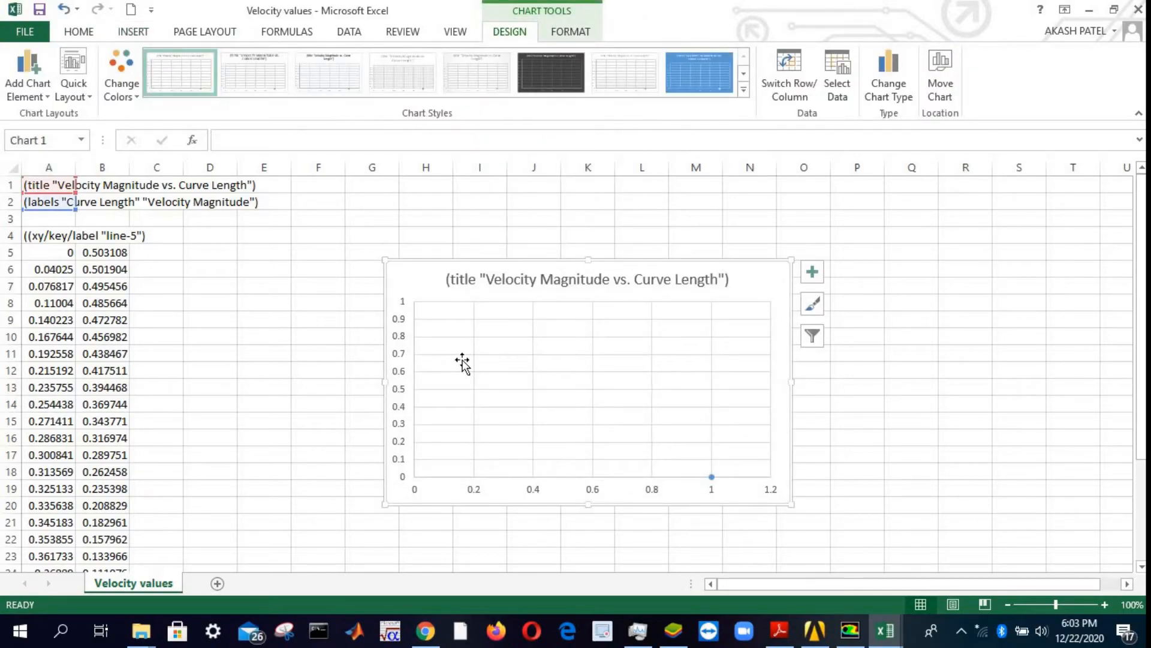
- Edit the chart's existing data series and name it "Velocity profile"
right_click(442, 329)
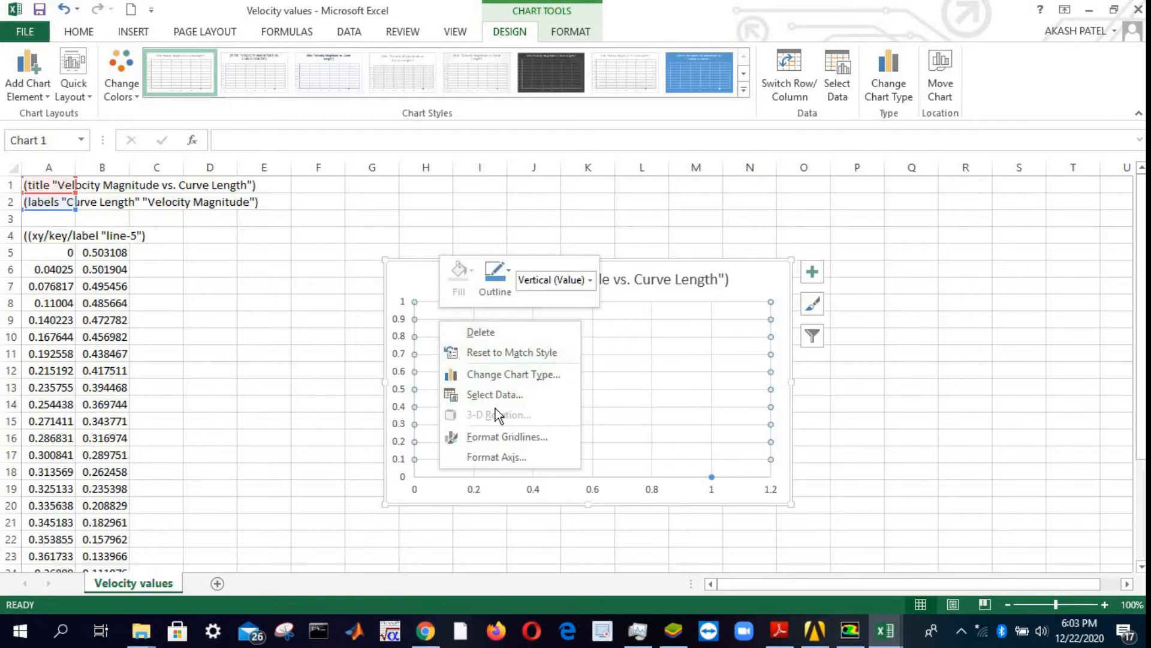
left_click(495, 396)
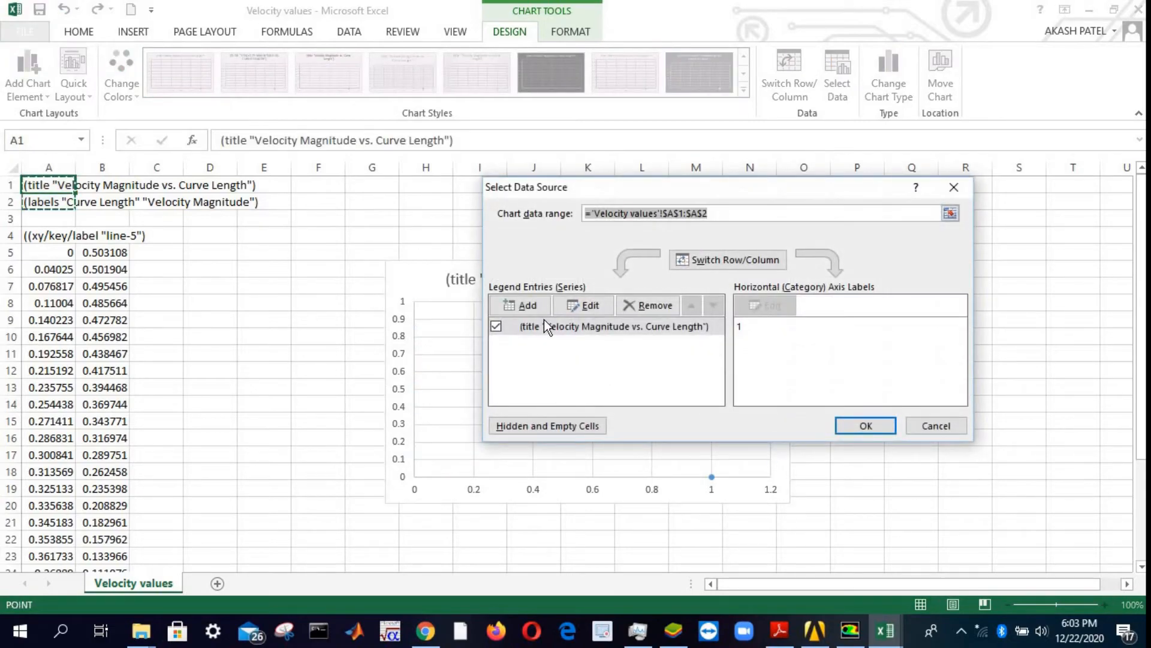
left_click(576, 326)
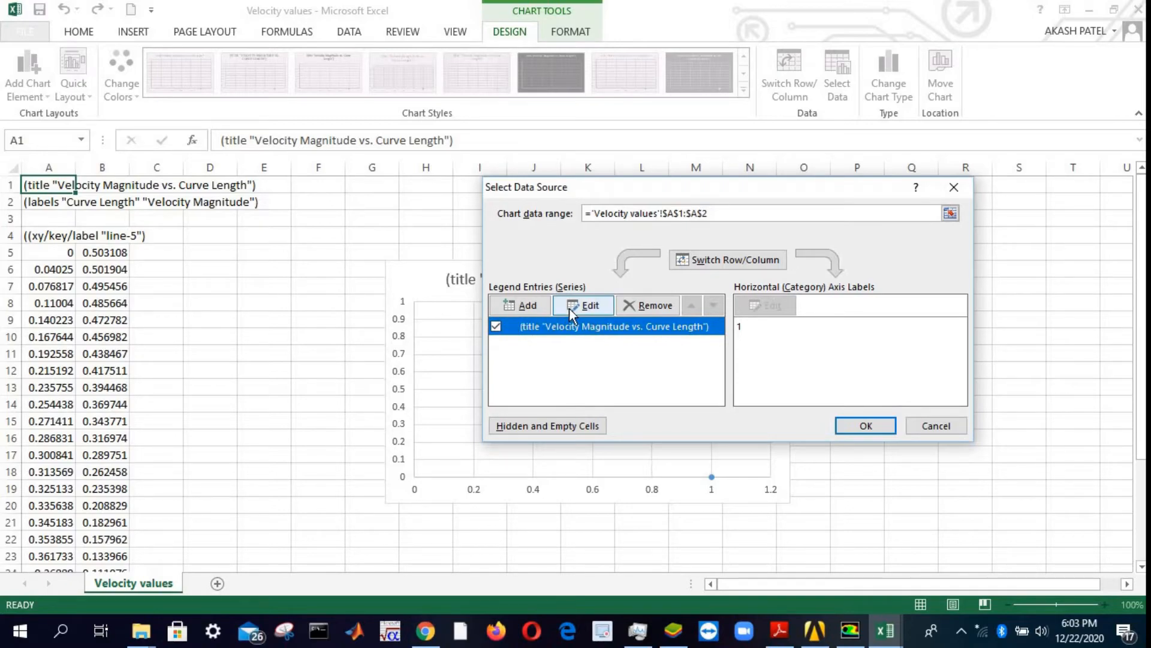
left_click(572, 306)
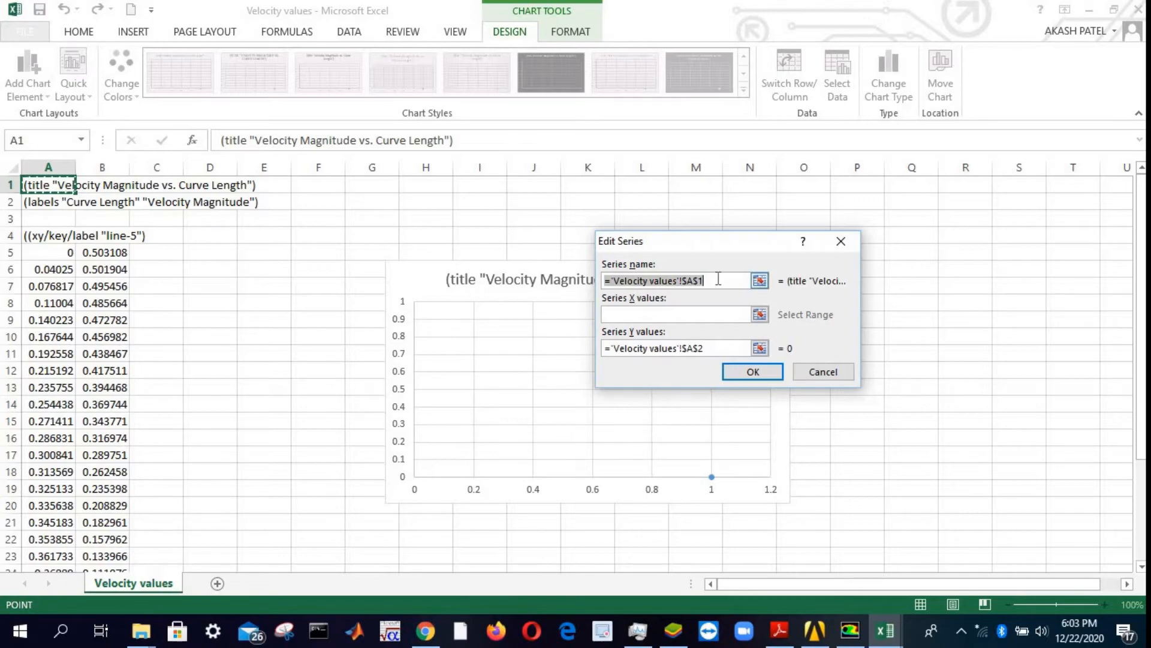
key("BackSpace")
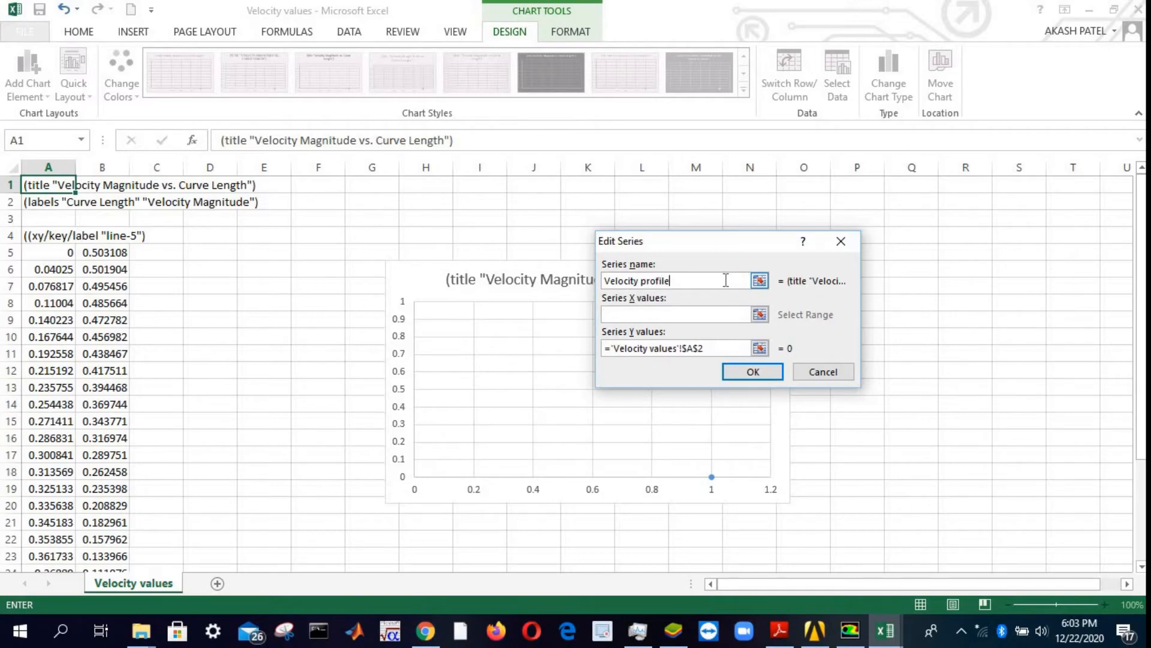
- Set the series X values to B5:B30 and the Y values to A5:A30, and apply the chart data
left_click(759, 315)
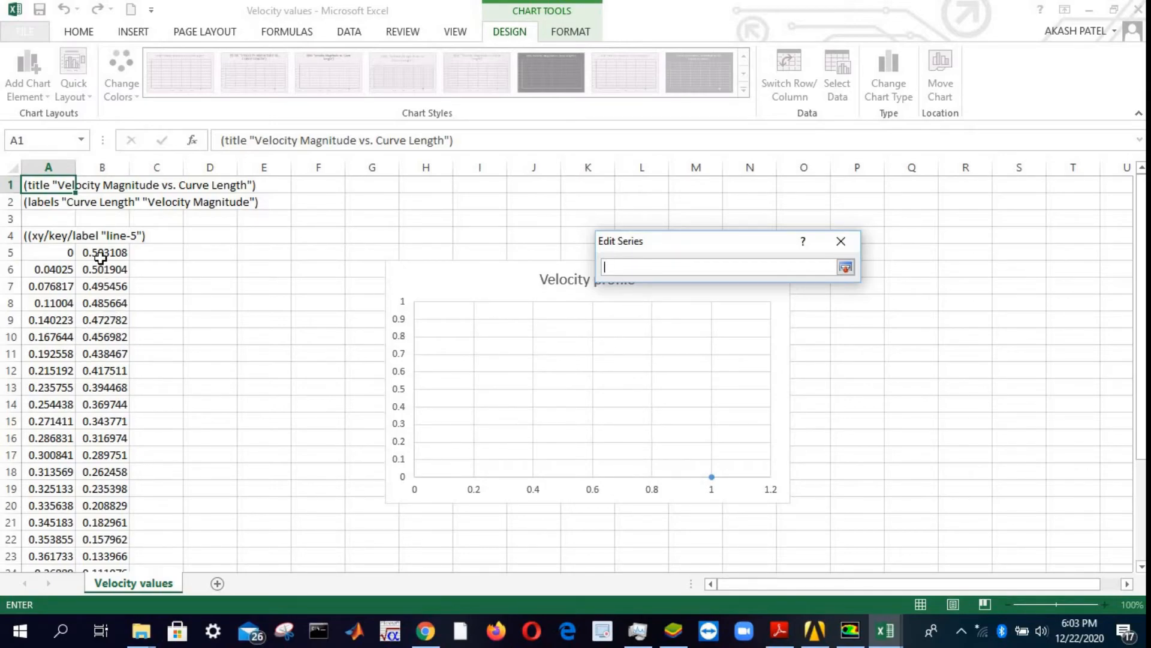
left_click_drag(101, 253, 133, 524)
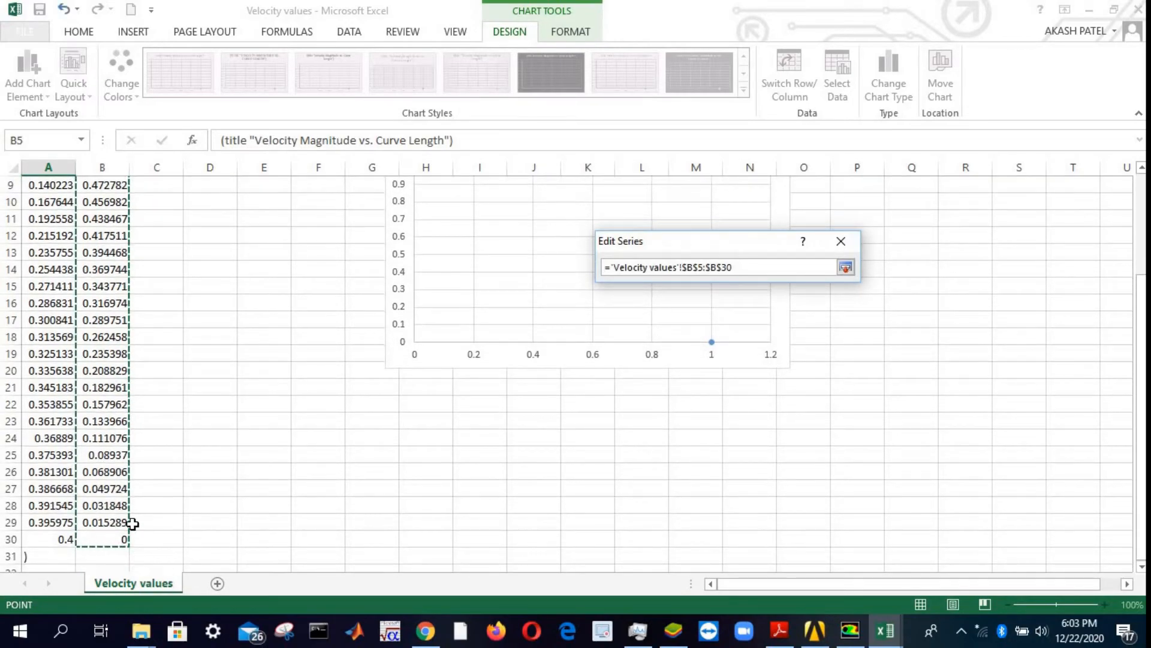
left_click(846, 268)
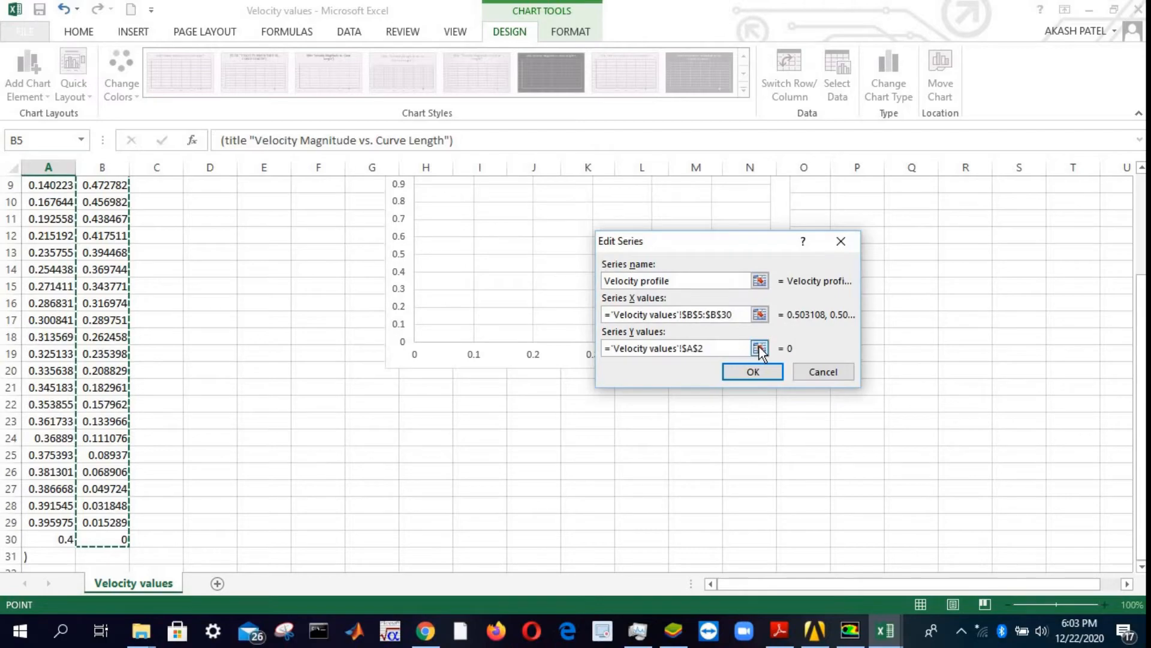
left_click(758, 344)
left_click_drag(55, 235, 63, 523)
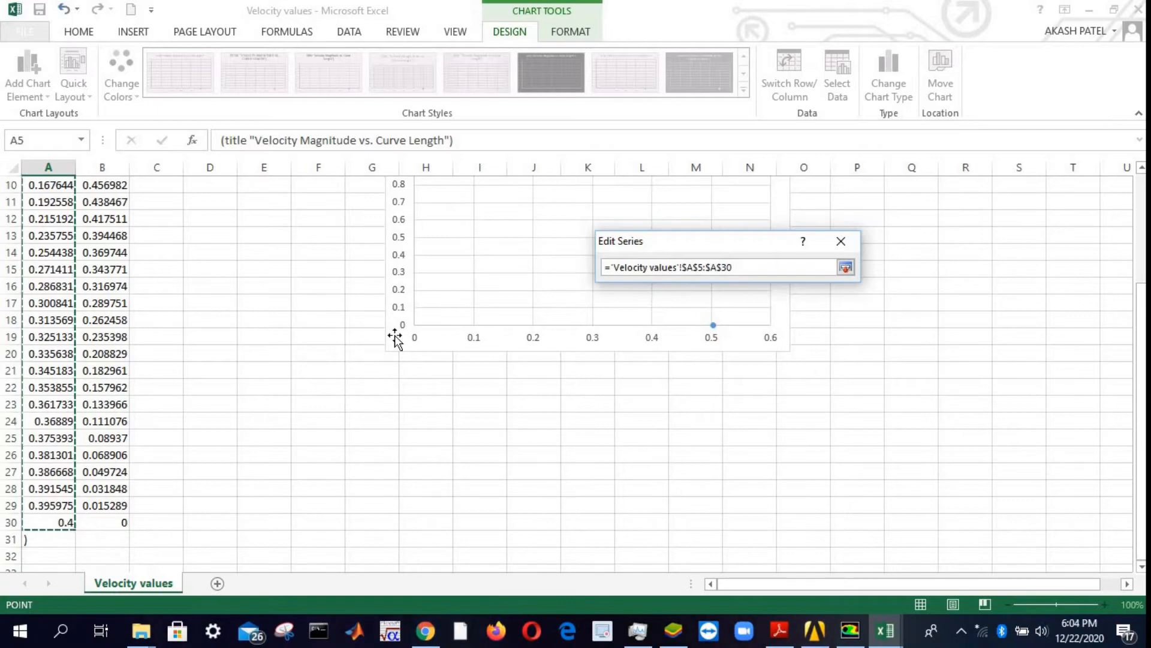
left_click(847, 268)
left_click(744, 370)
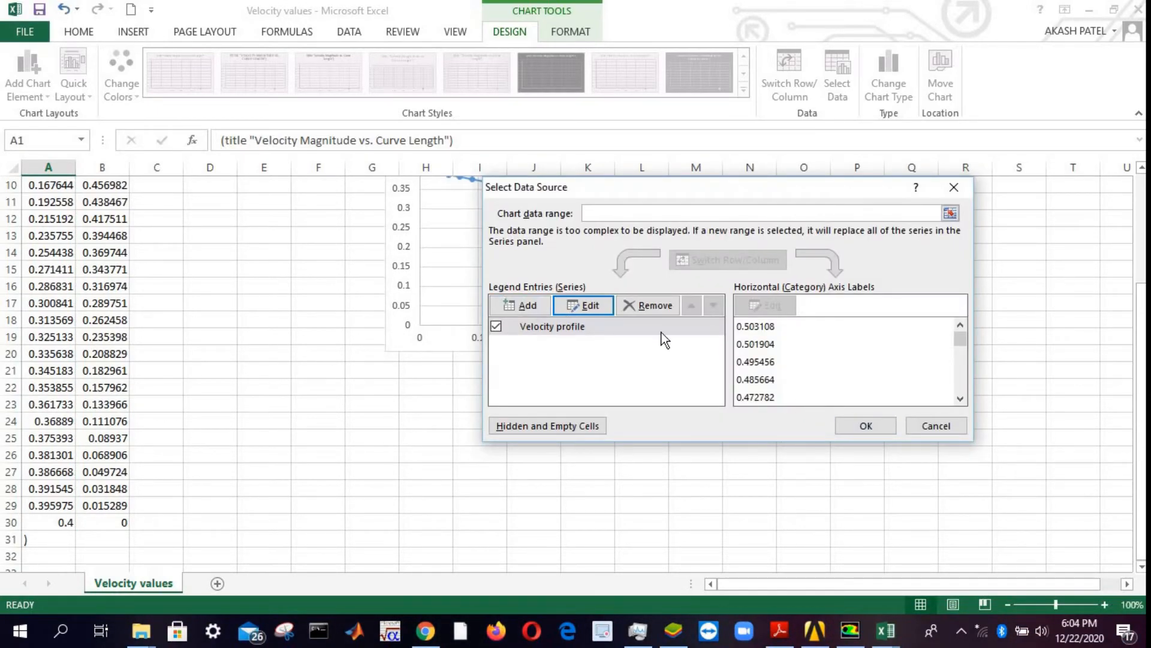
left_click(857, 425)
scroll(716, 326, "up", 3)
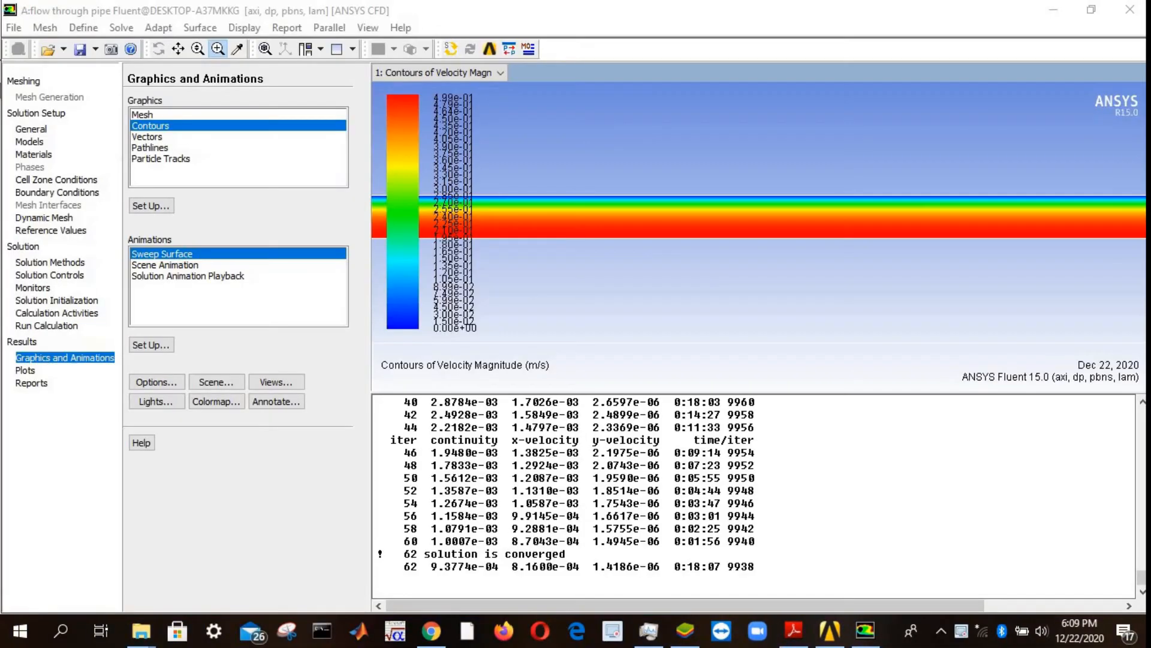
- Review the required outputs in the PDF problem statement and examine the velocity contour along the full pipe length
left_click(794, 629)
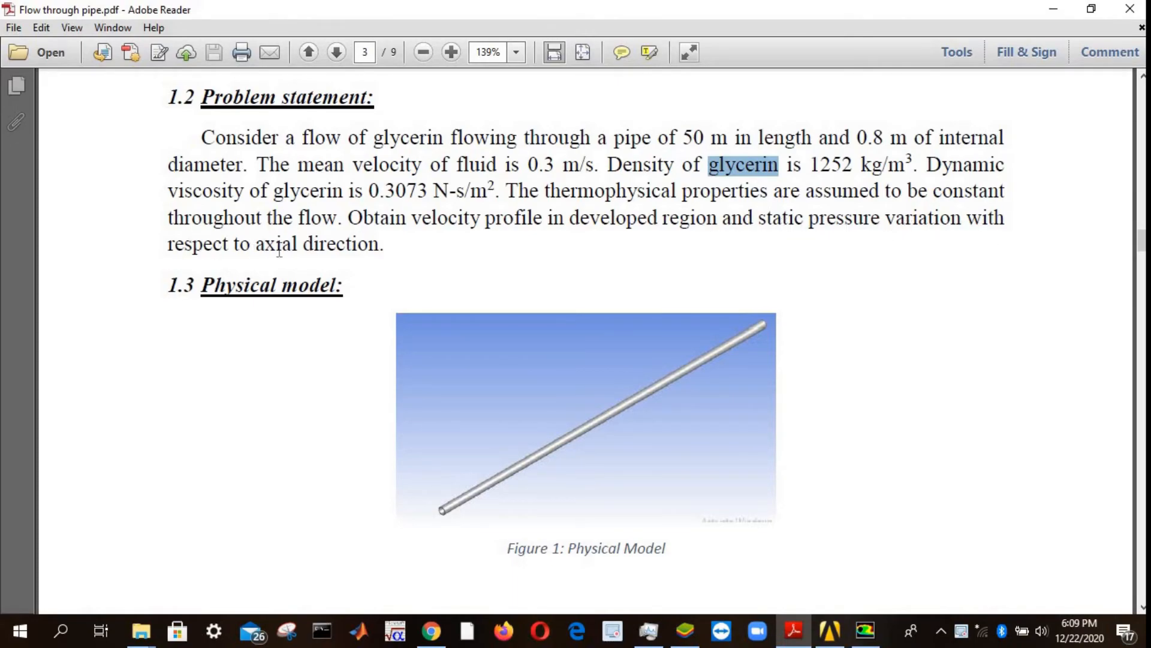
left_click(1052, 9)
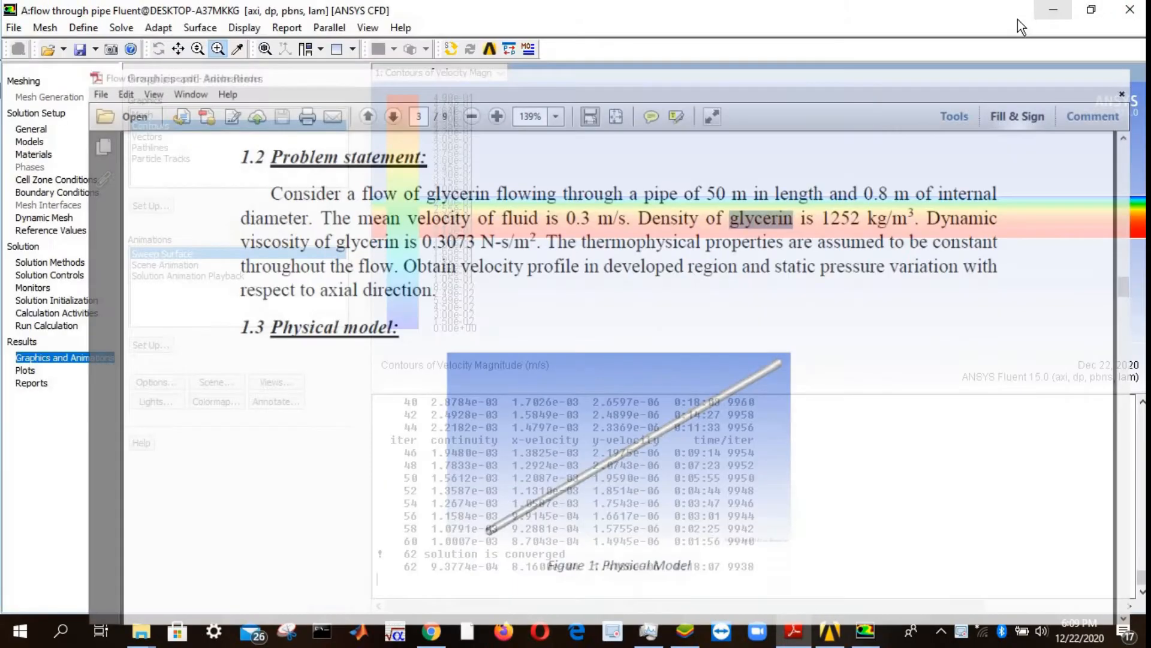
left_click(268, 52)
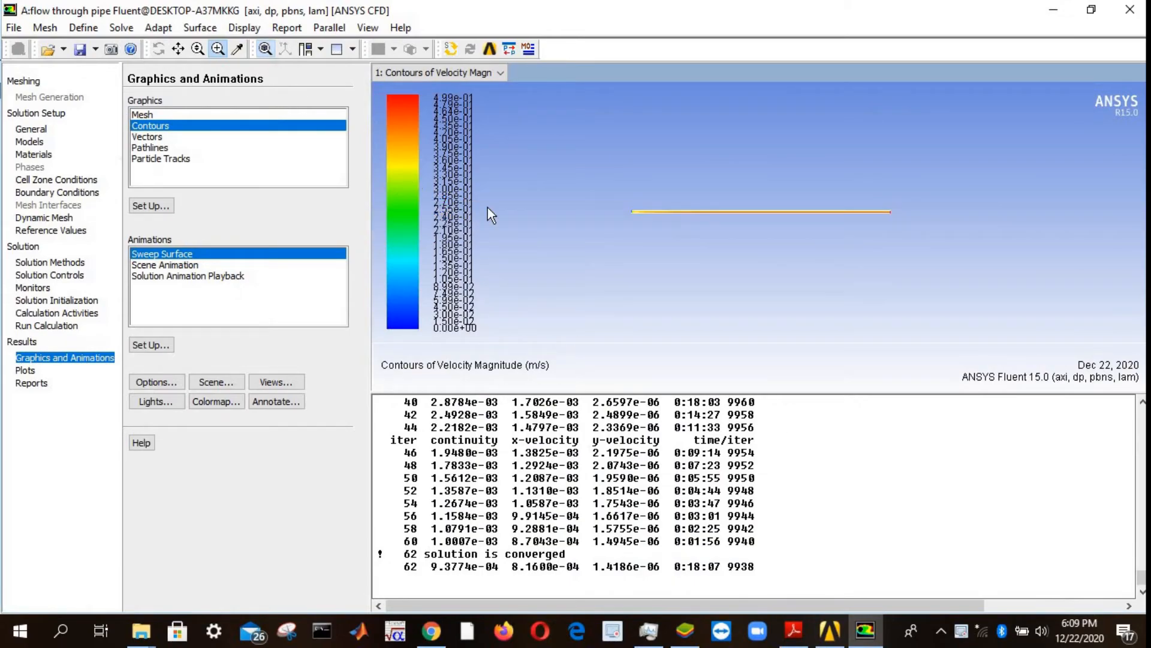
left_click_drag(580, 172, 933, 261)
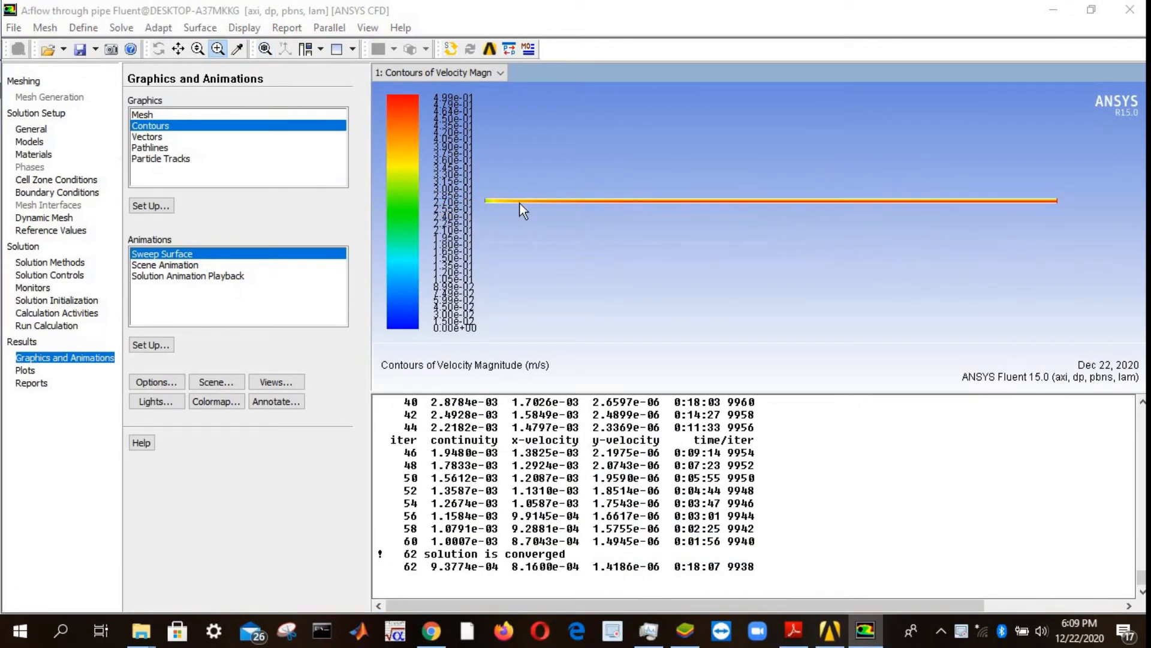
left_click_drag(652, 231, 1086, 246)
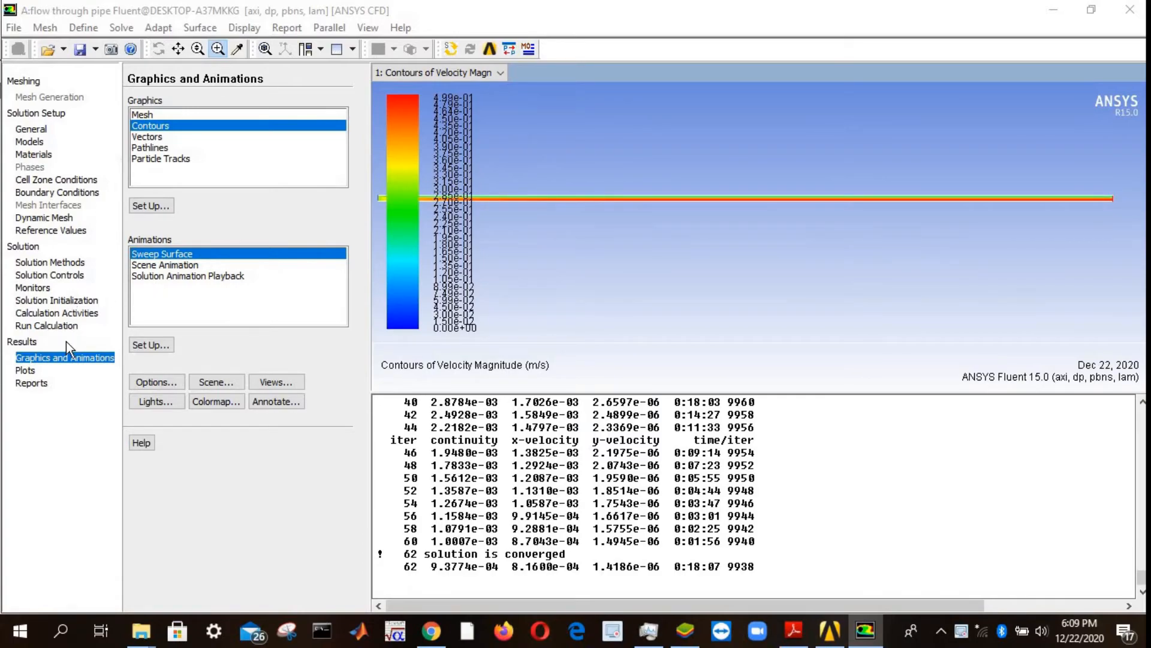
- Set up a solution XY plot with static pressure as the Y axis function
left_click(26, 370)
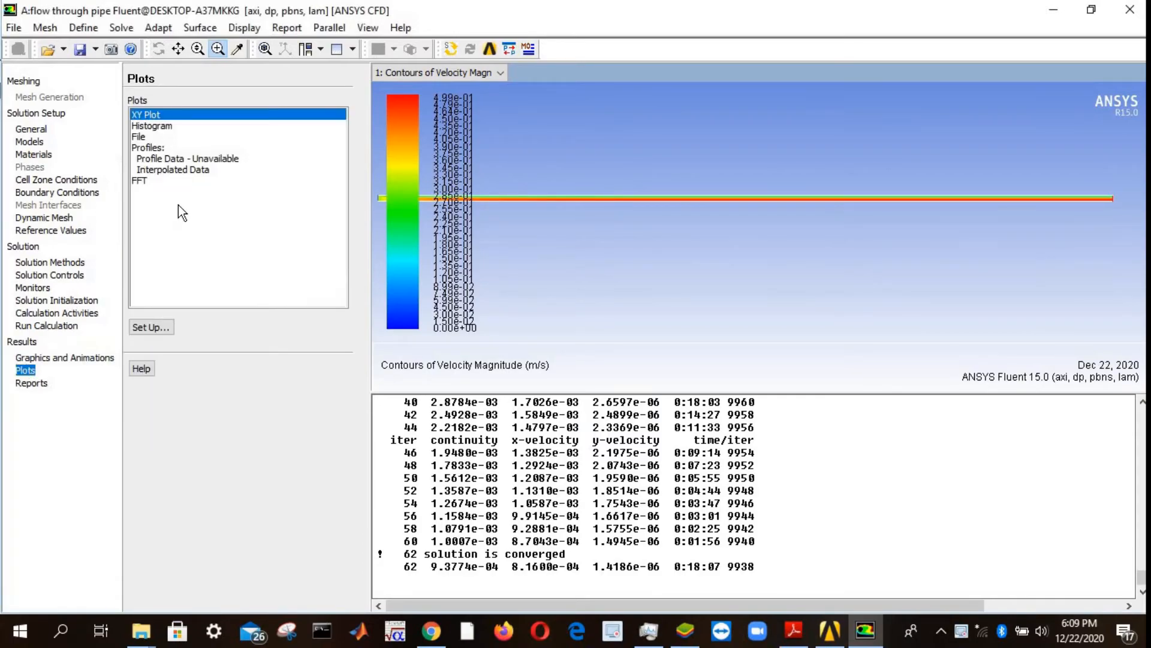
left_click(151, 327)
left_click(261, 169)
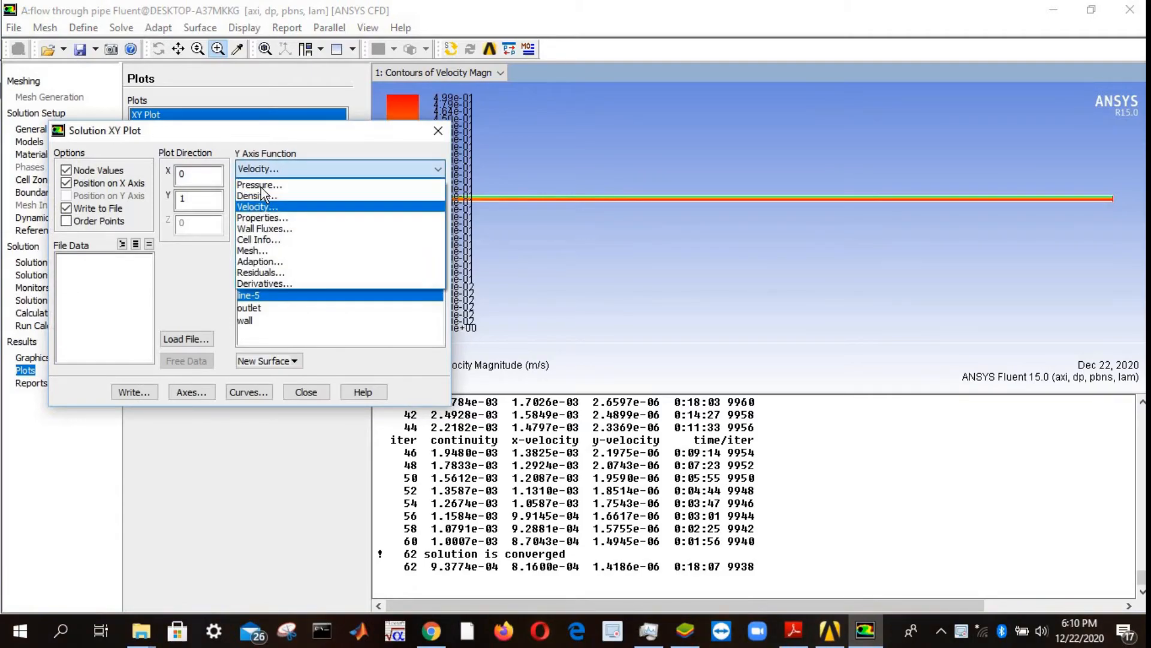
left_click(262, 180)
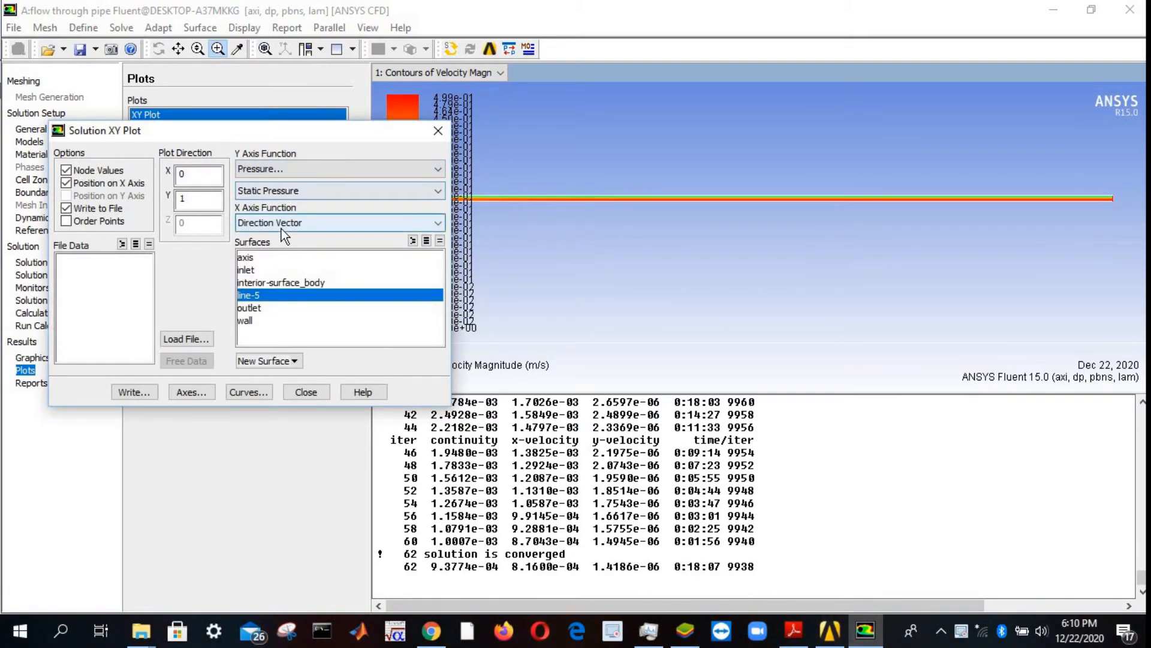
- Start a new line surface for the XY plot and set its starting x0 coordinate to 0 m
left_click(268, 360)
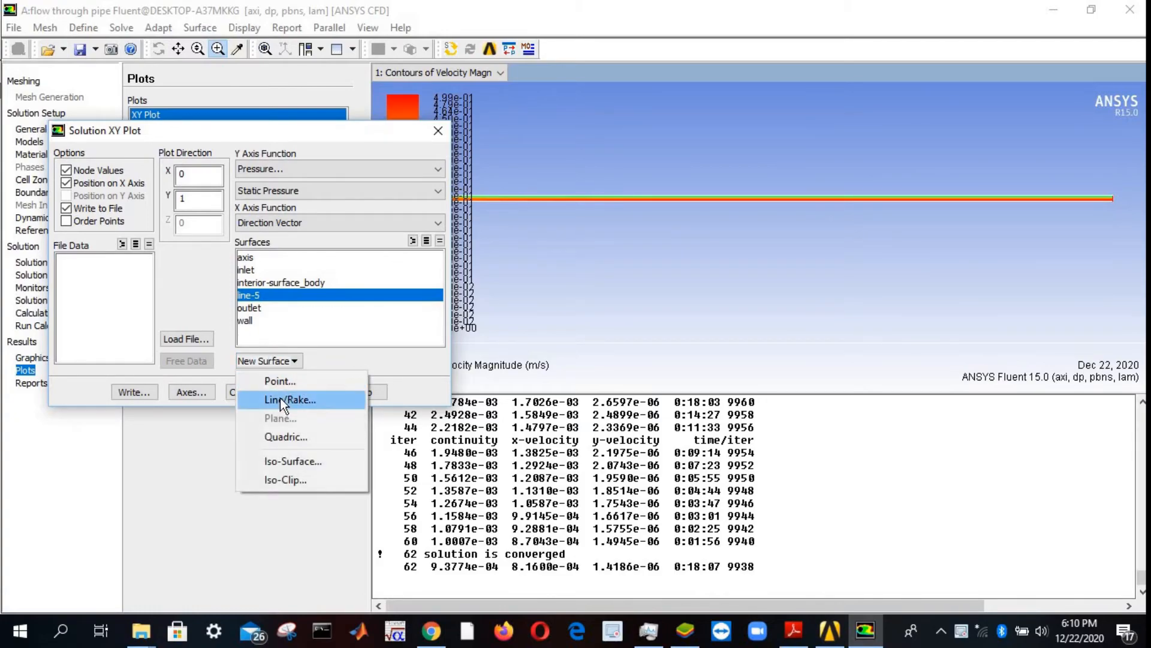
left_click(300, 398)
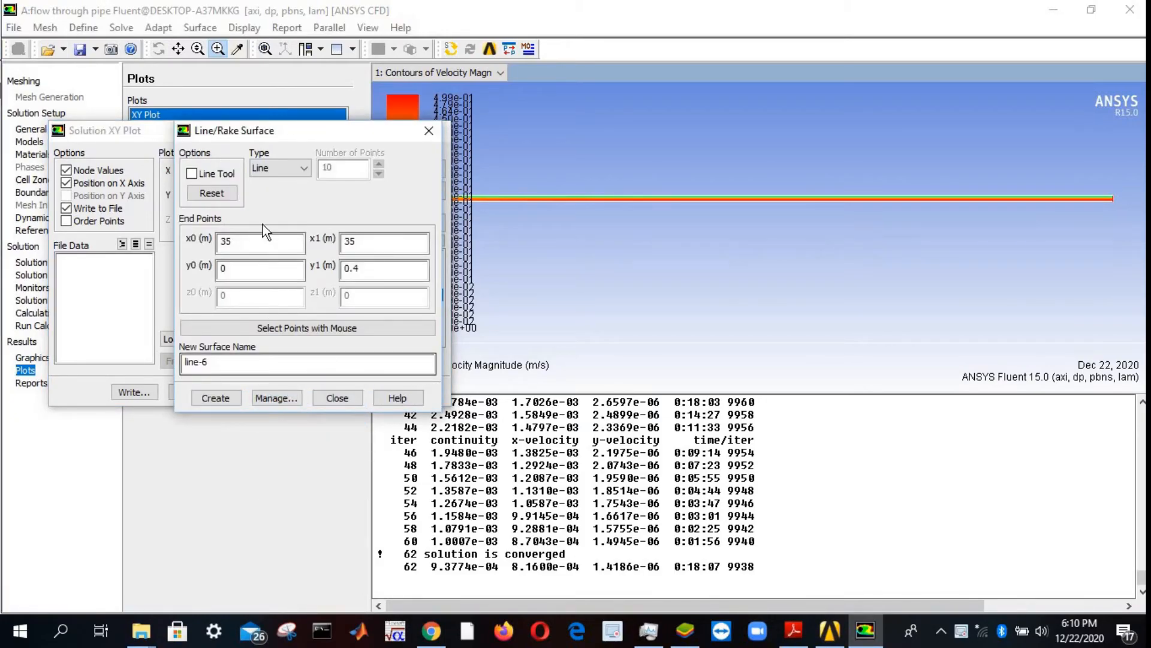
left_click_drag(249, 131, 488, 124)
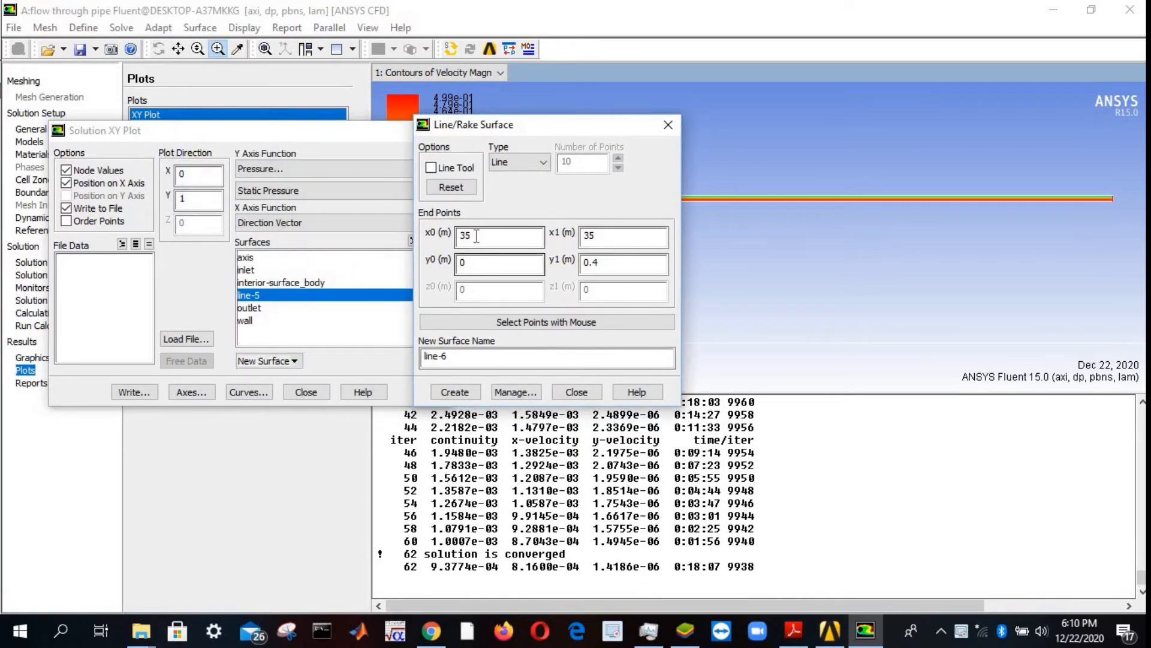
left_click_drag(477, 235, 449, 237)
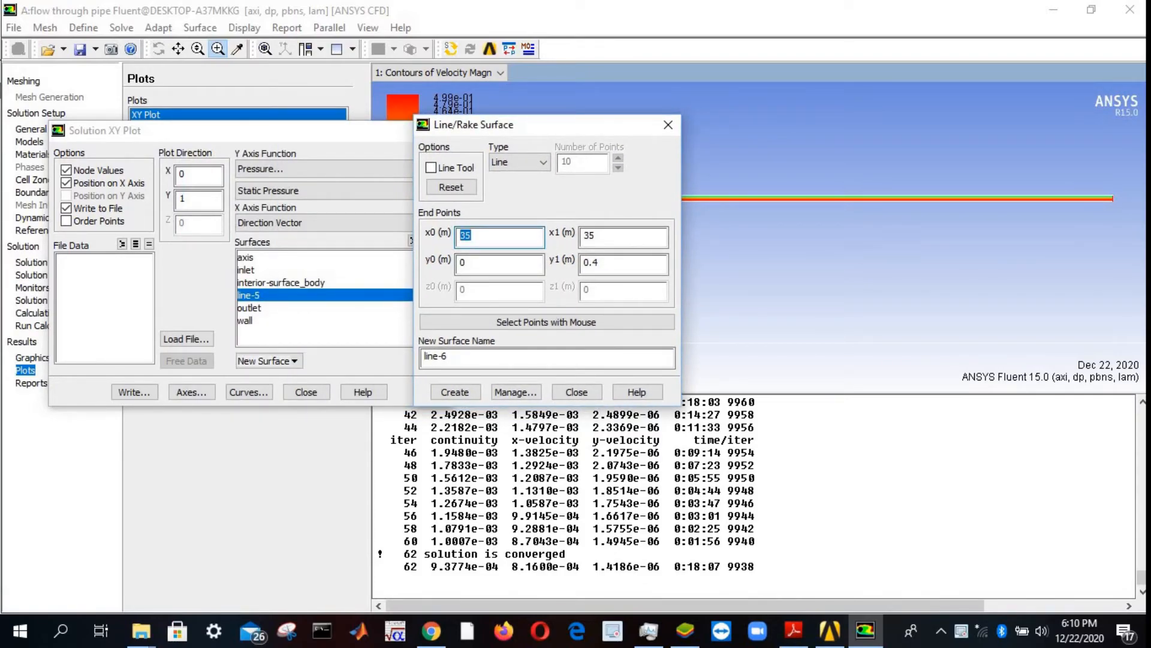
type("0")
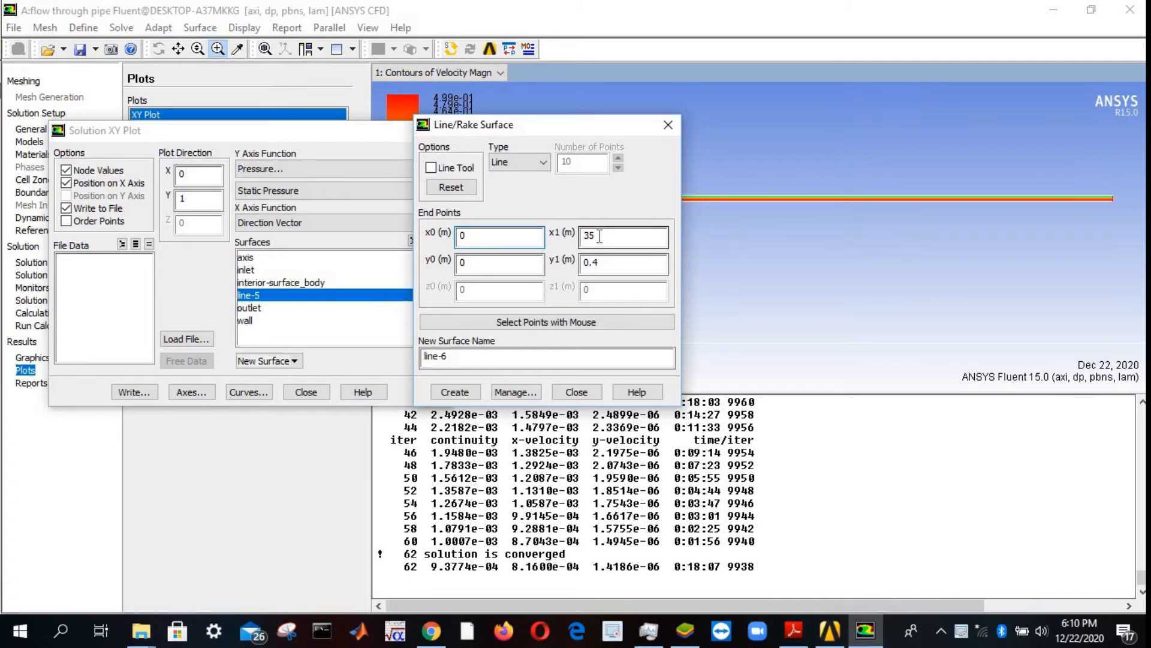
- Set the line's end point to x1 = 50 m and y1 = 0 m, checking the pipe length in the PDF
left_click_drag(601, 236, 581, 235)
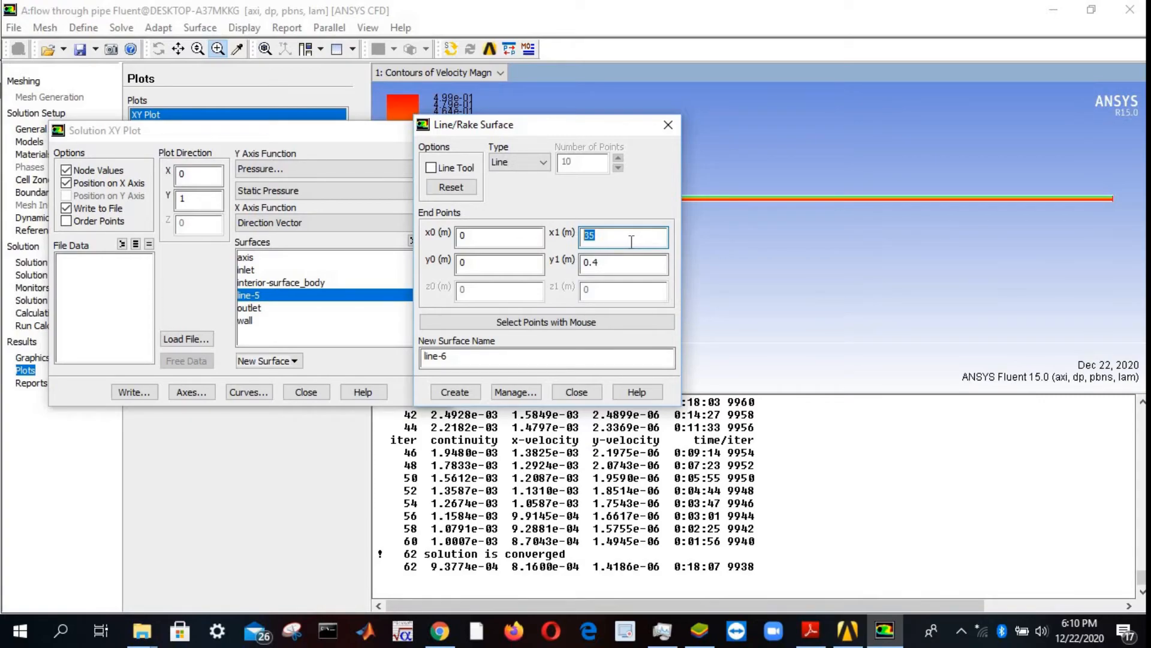
type("0")
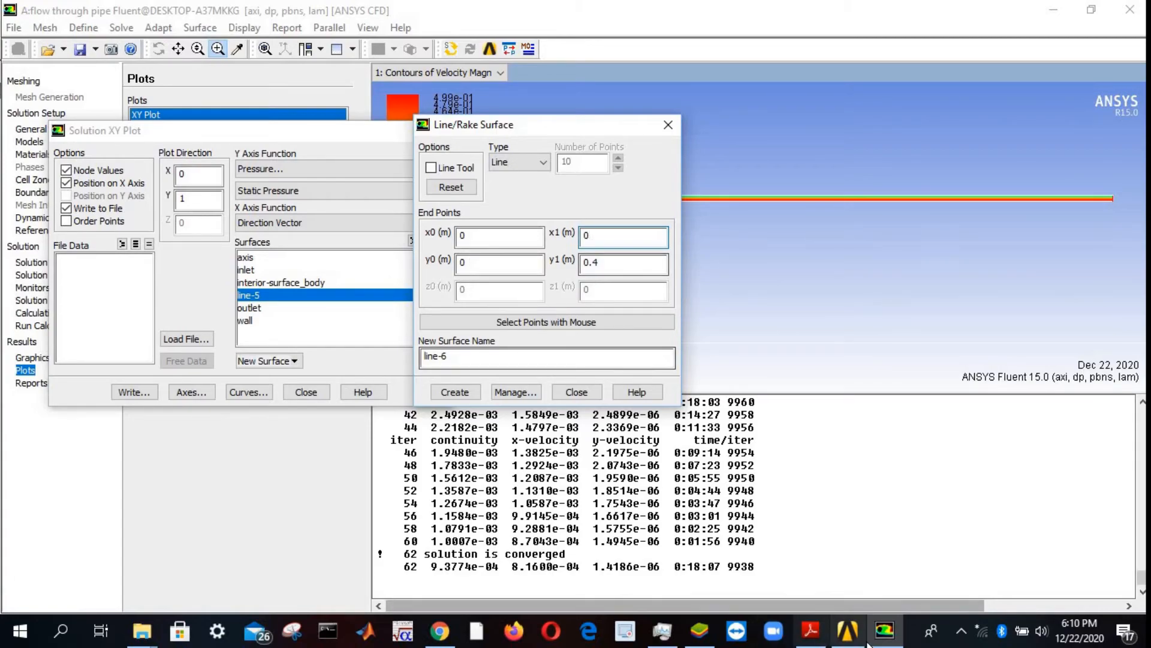
left_click(813, 632)
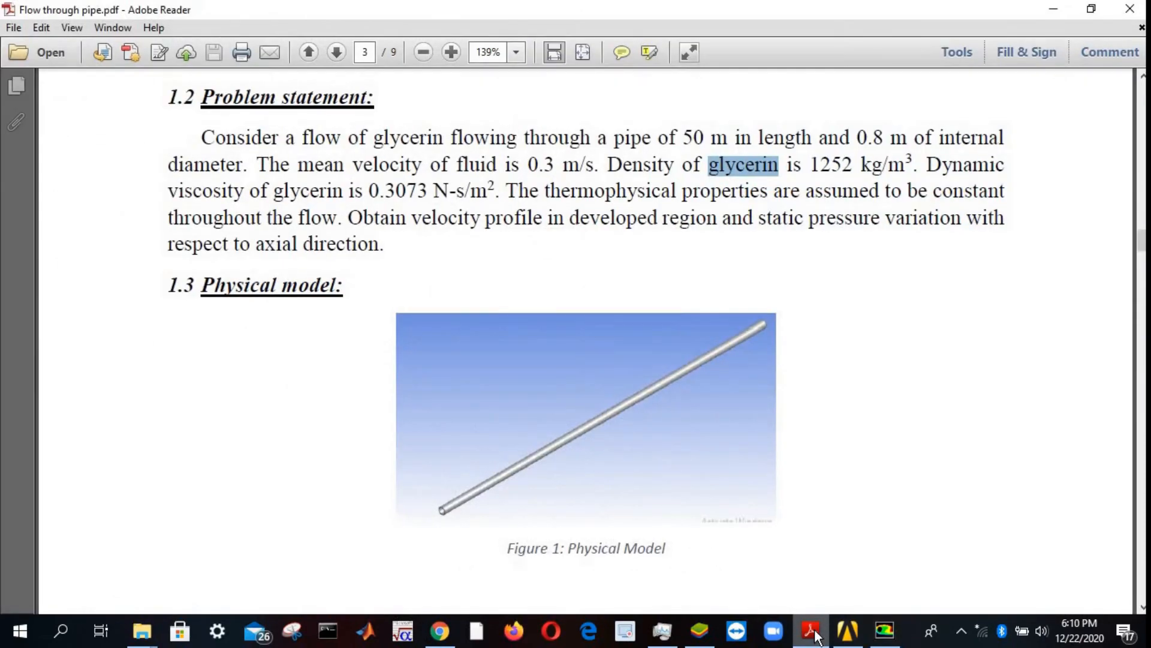
left_click(814, 633)
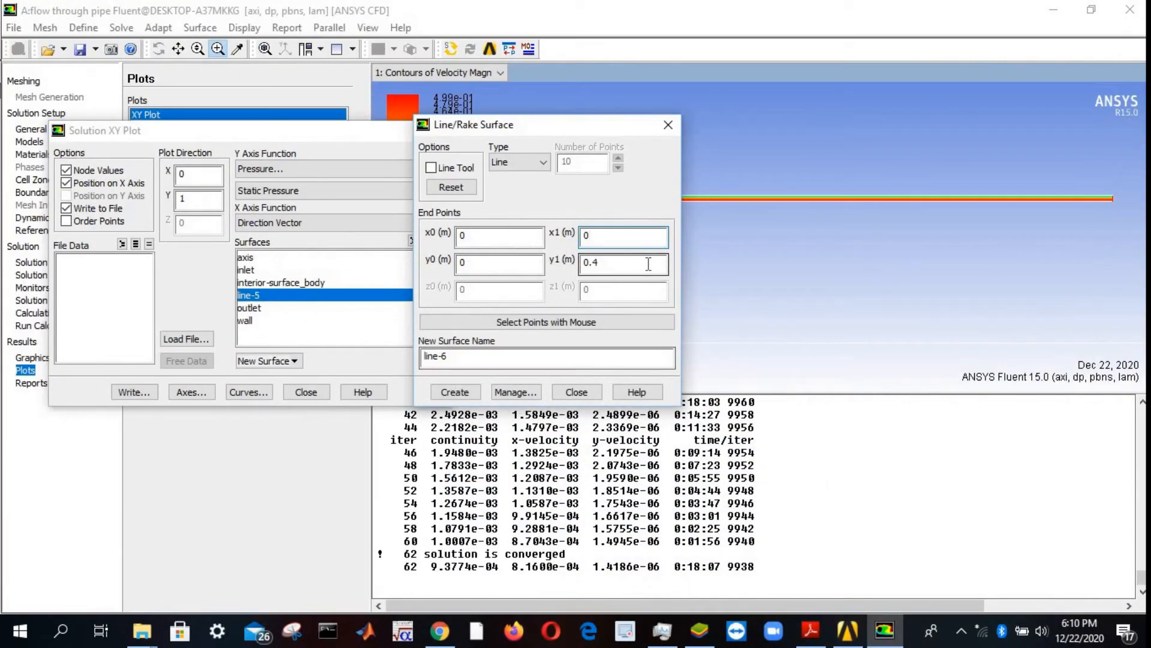
type("50")
double_click(590, 263)
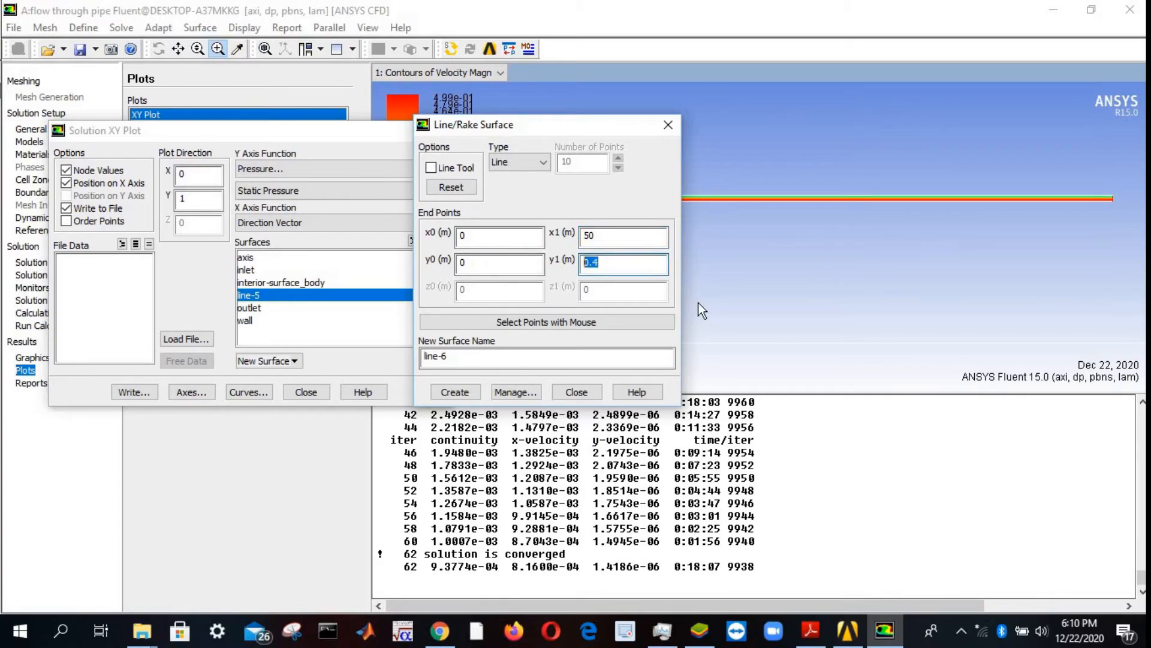
type("0")
left_click_drag(587, 123, 280, 204)
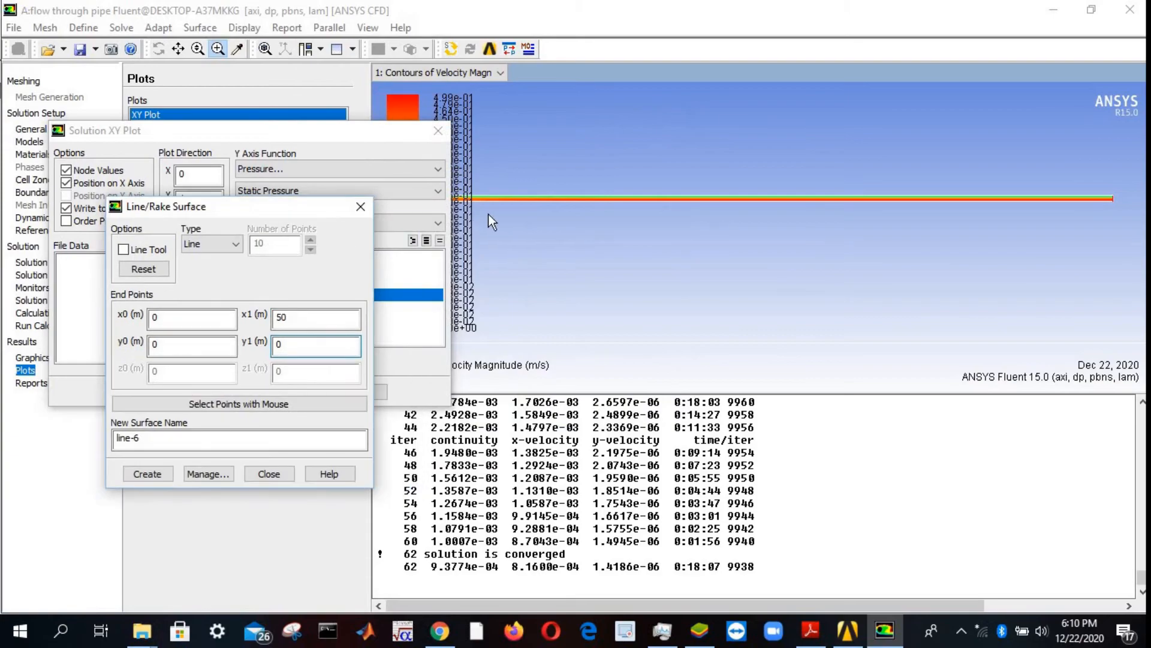
- Inspect the pipe axis in the contour view, then create the axial line surface and close its dialog
left_click(264, 49)
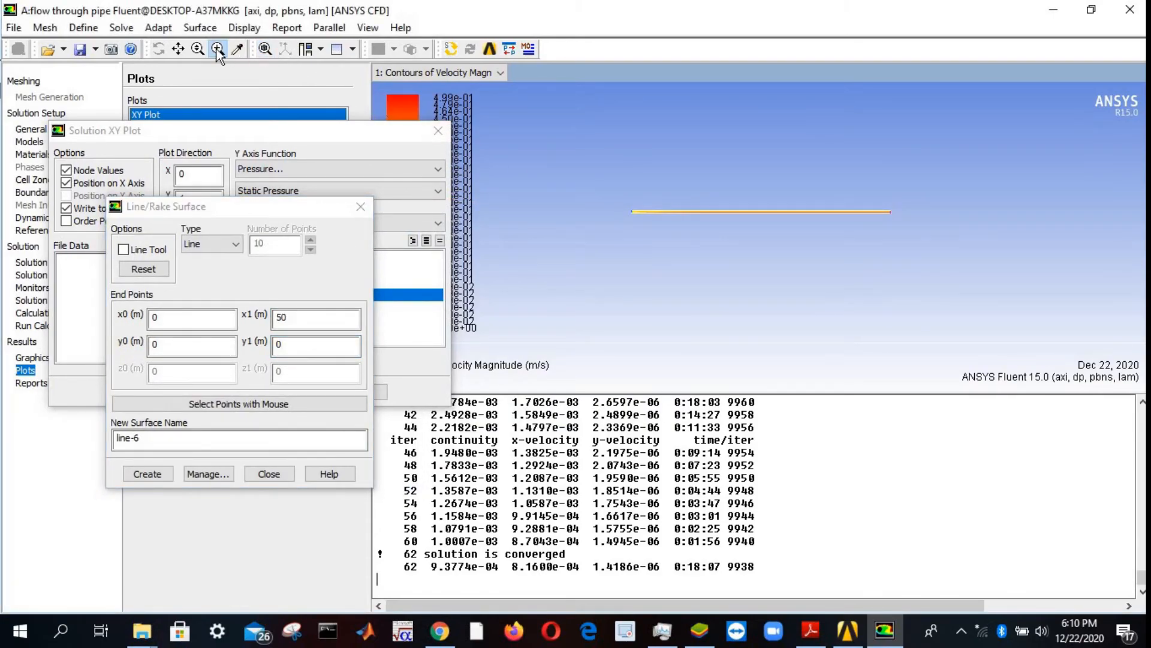
left_click_drag(685, 187, 754, 254)
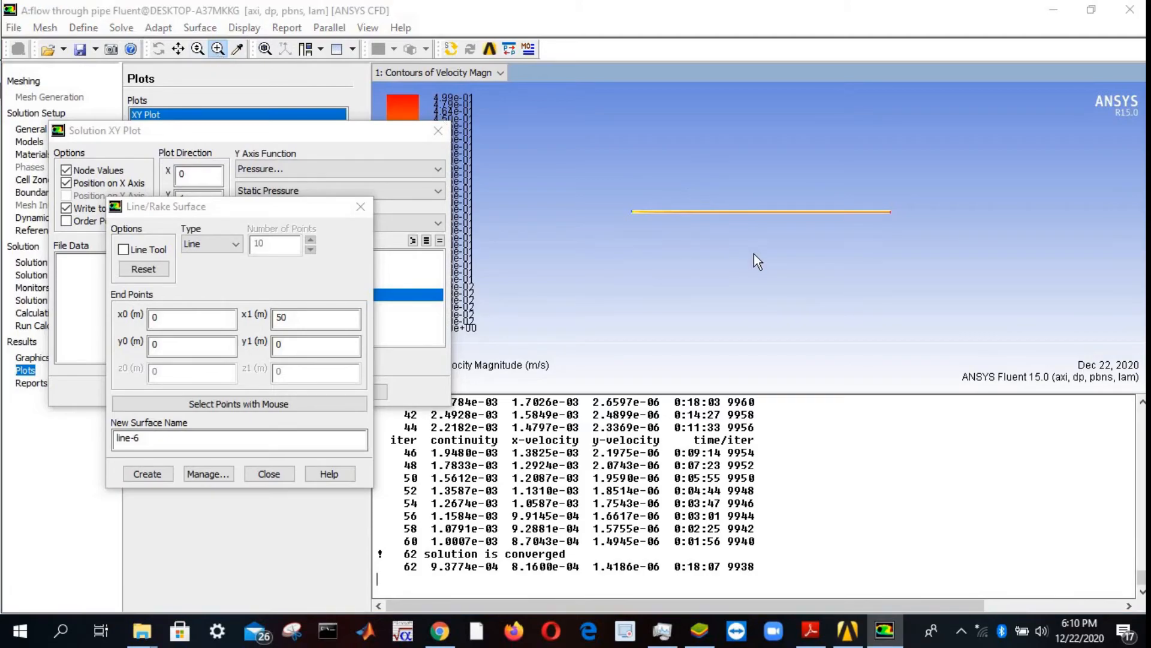
left_click_drag(688, 168, 753, 223)
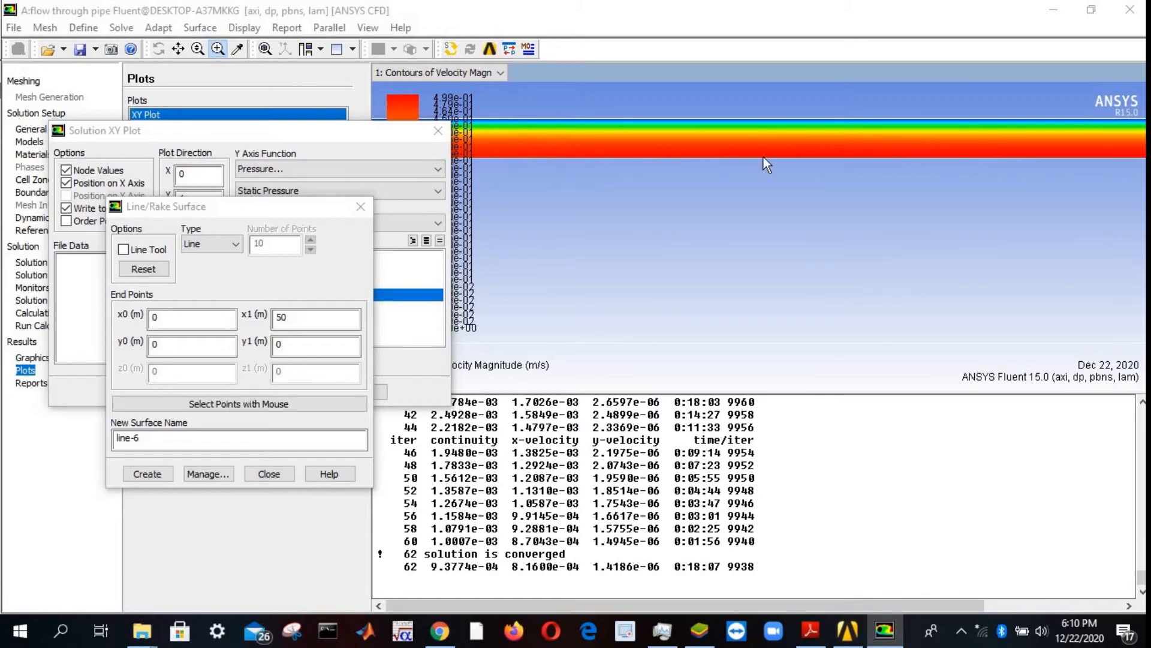
left_click(496, 154)
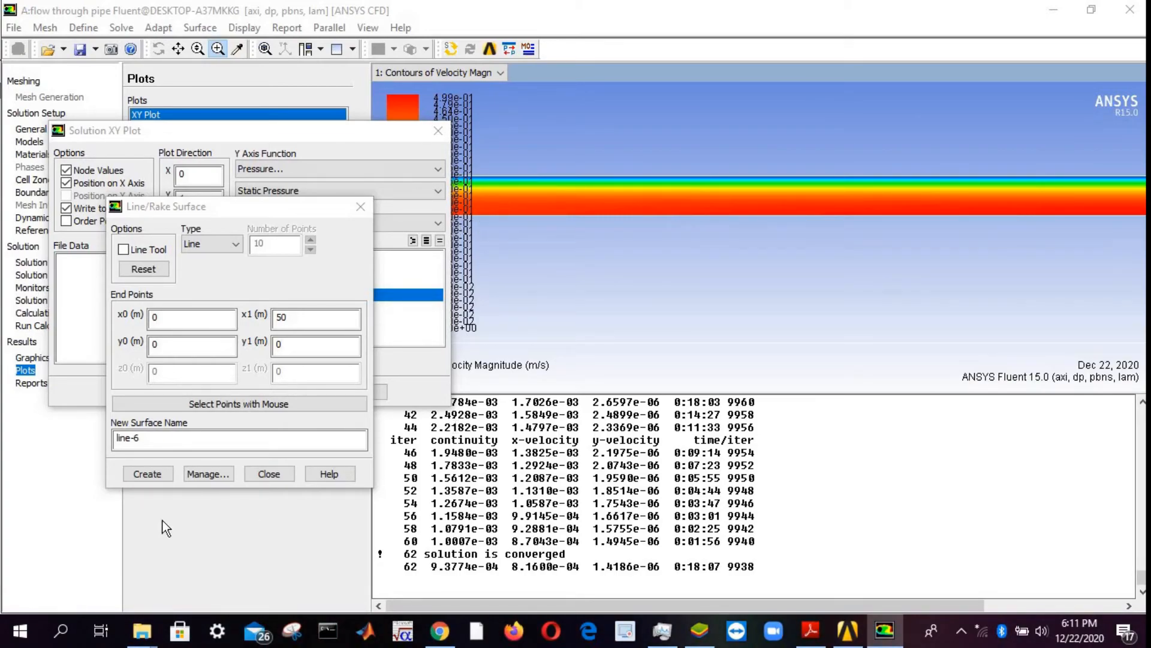
left_click(147, 474)
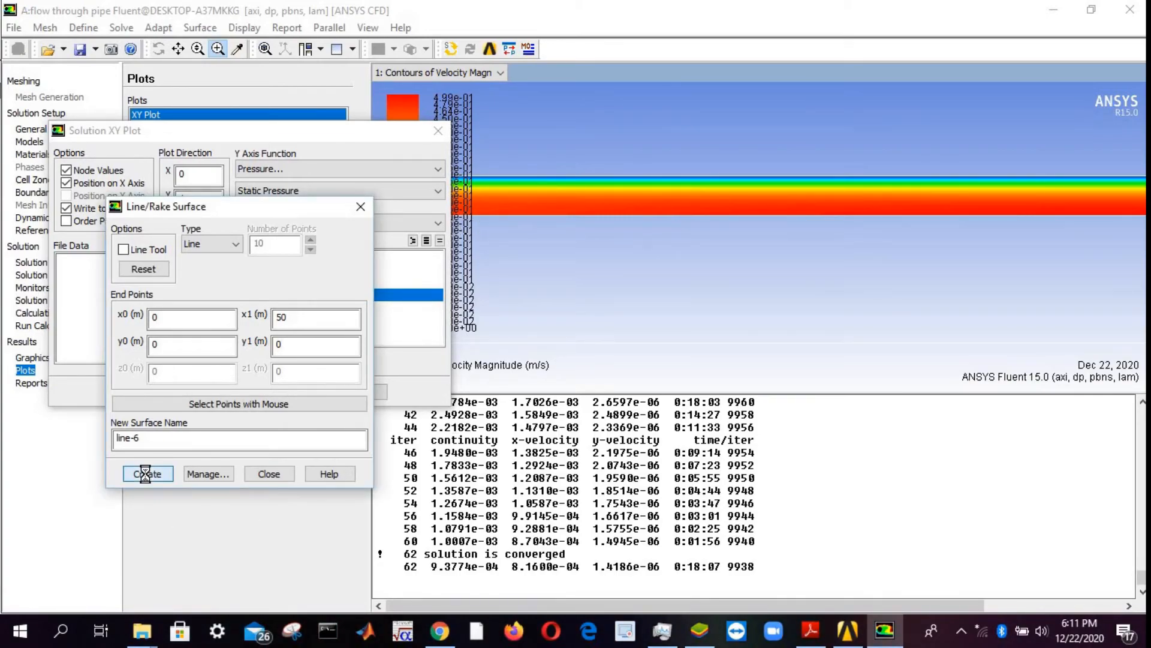
left_click(277, 470)
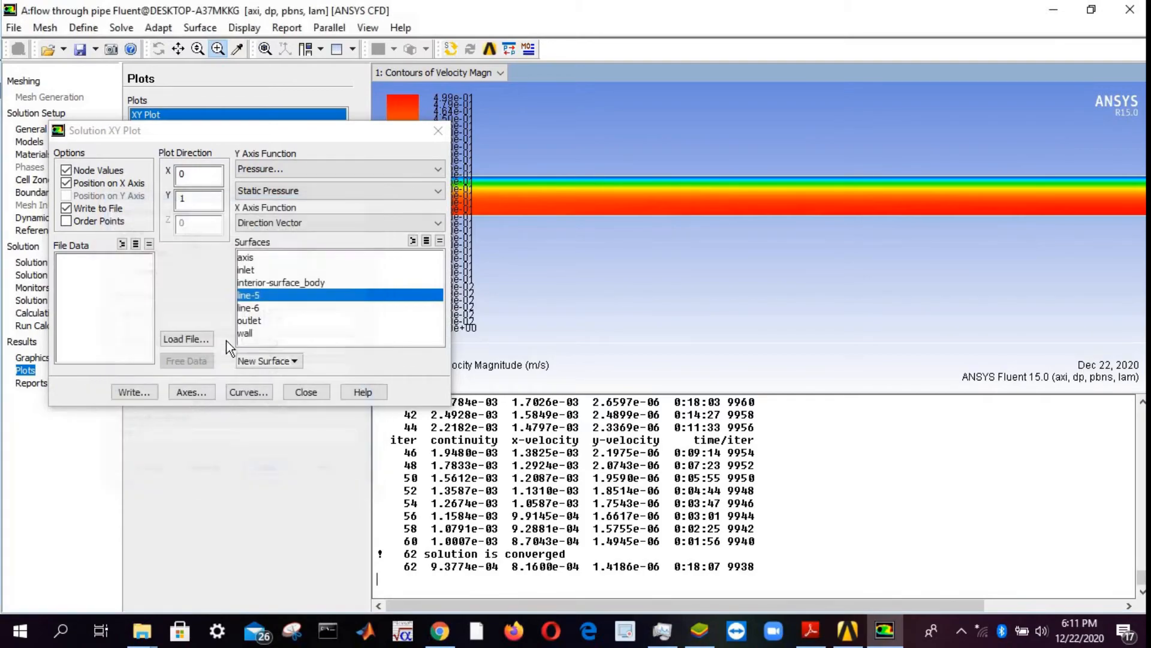
- Select line-6 as the only plotted surface, disable writing to file, and plot its static pressure
left_click(256, 307)
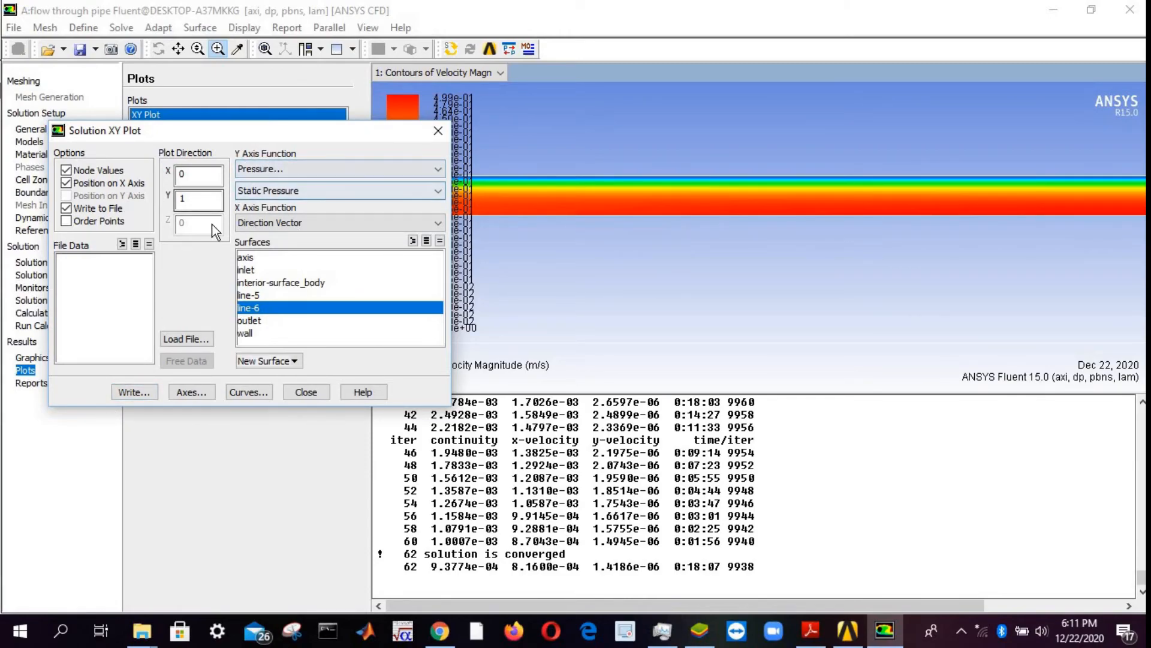
left_click(134, 392)
left_click(471, 100)
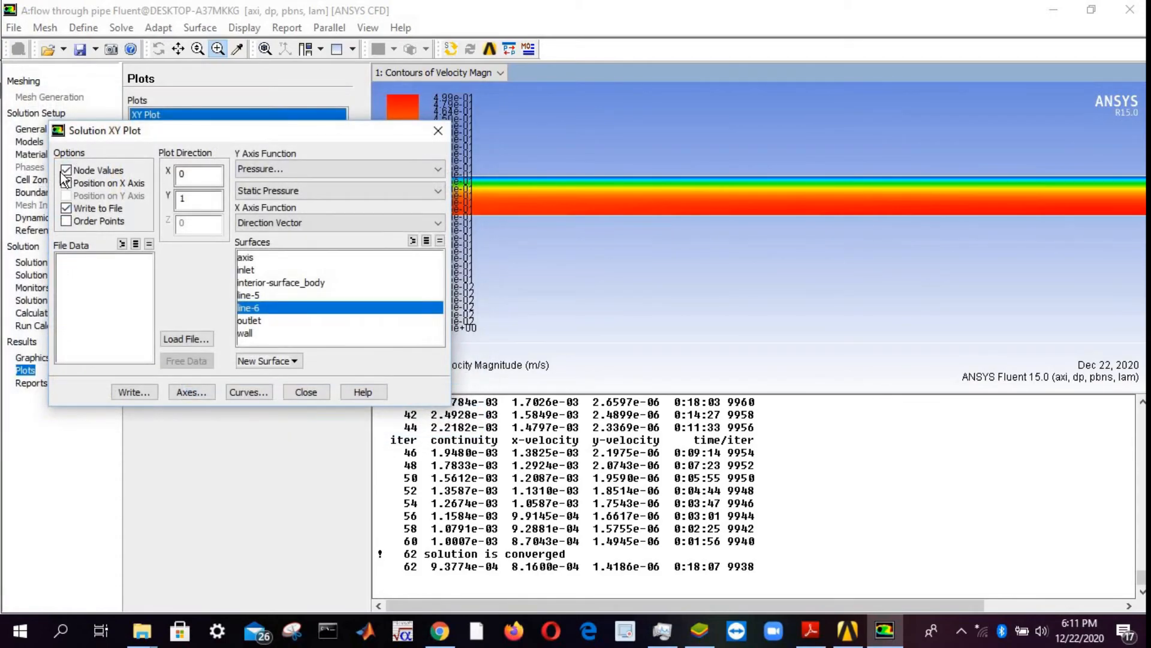
left_click(66, 210)
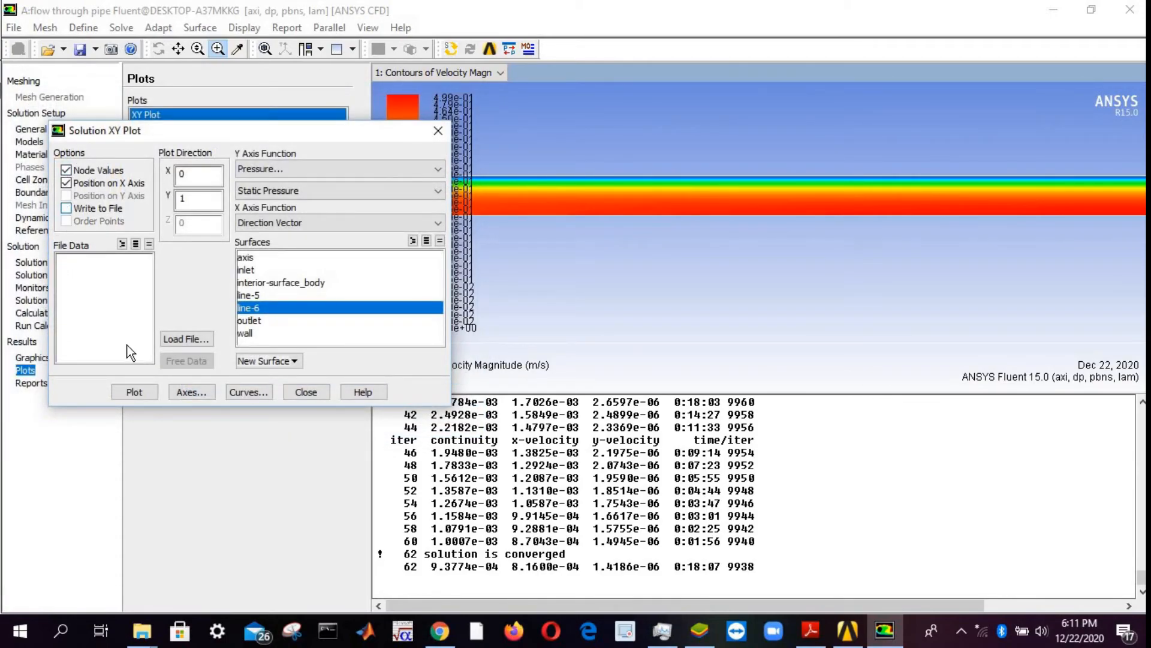
left_click(133, 393)
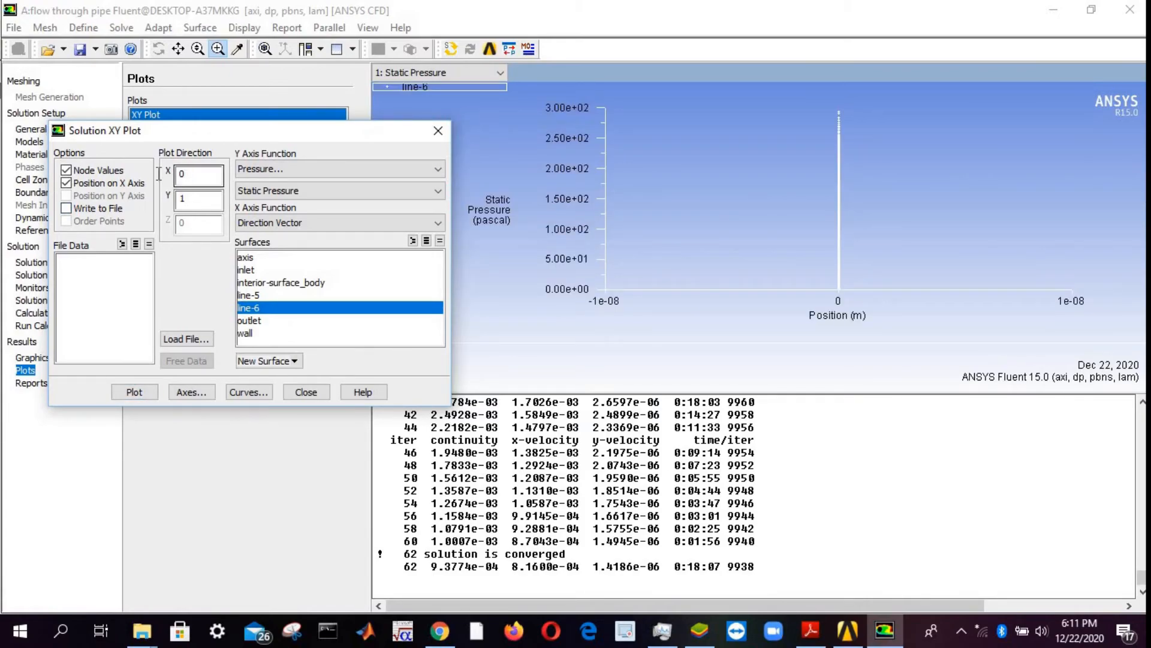
- Set the plot direction to X 1 and Y 0, replot the static pressure, and check the plot against the PDF problem statement
double_click(192, 175)
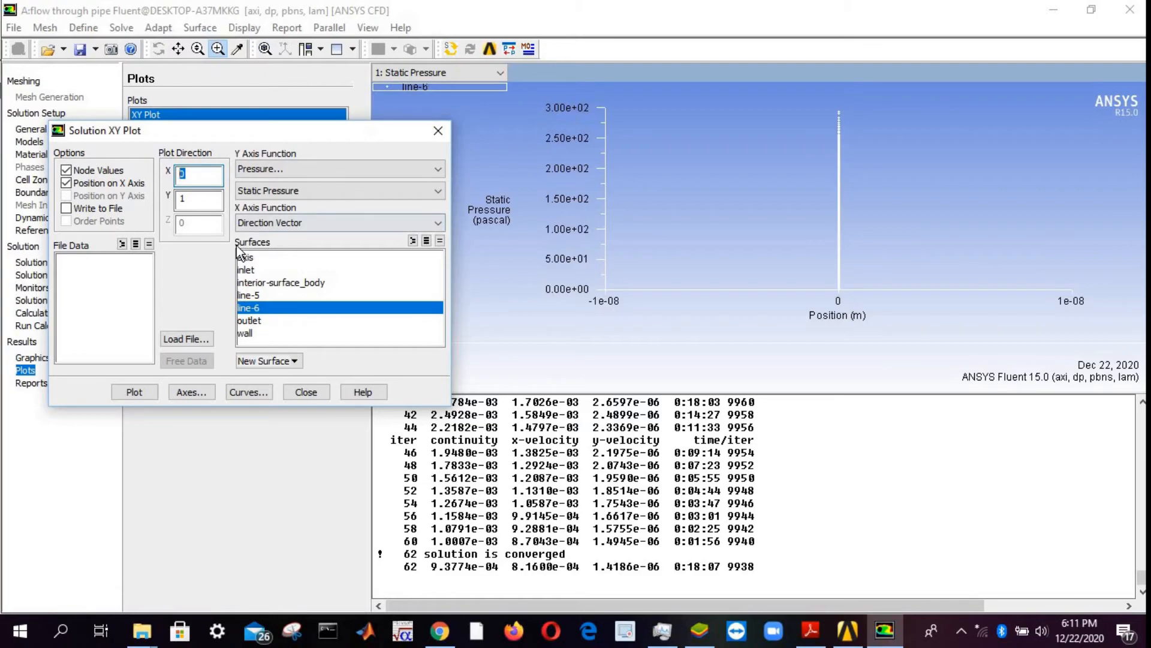
type("1")
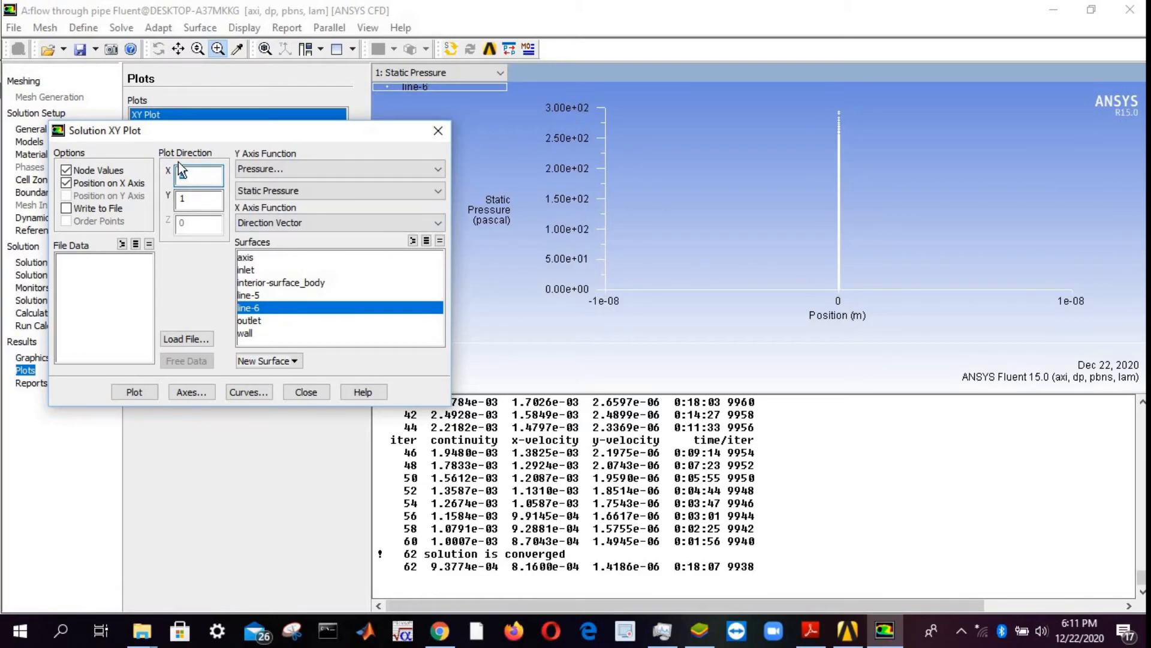
left_click(189, 202)
double_click(189, 202)
type("0")
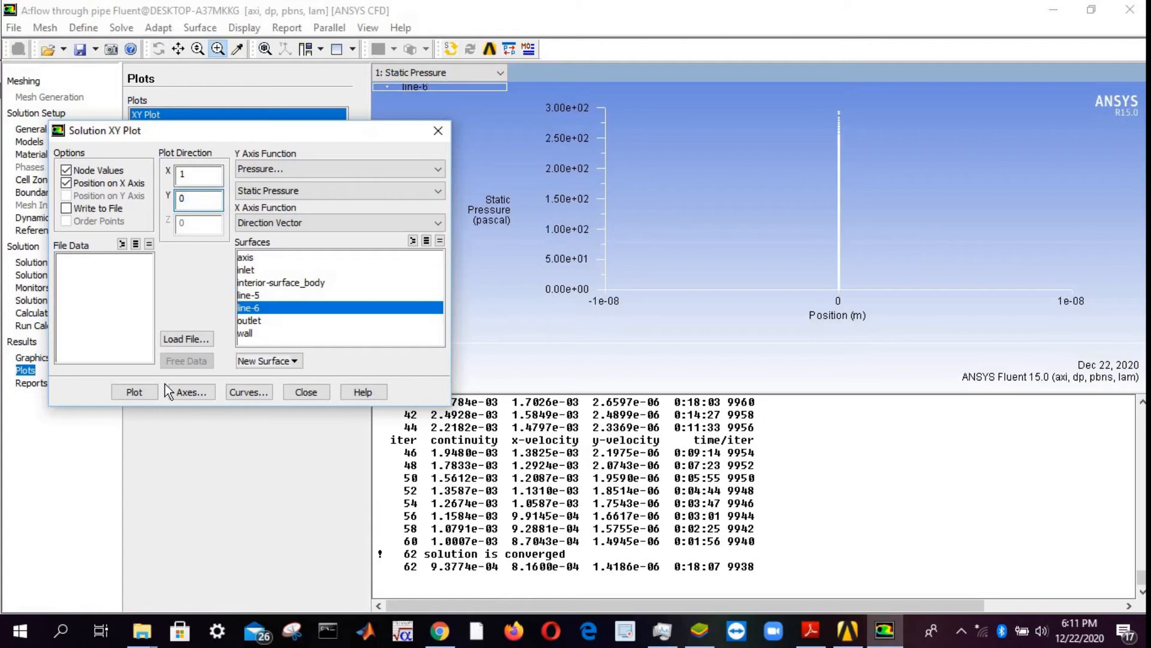
left_click(131, 391)
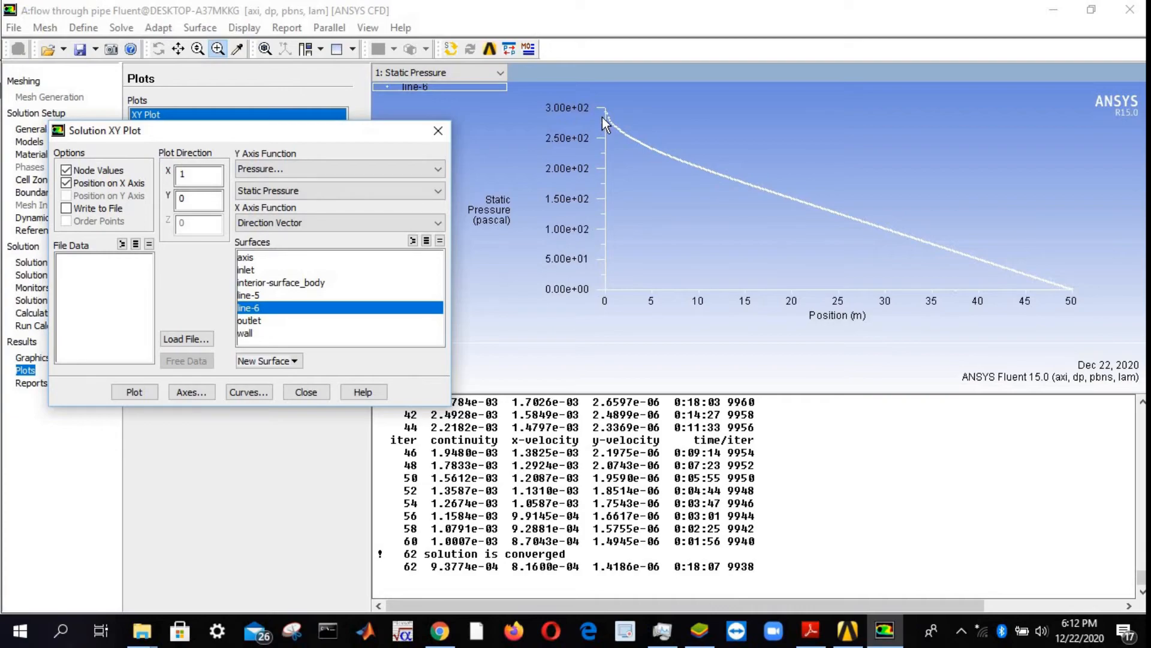
left_click(811, 629)
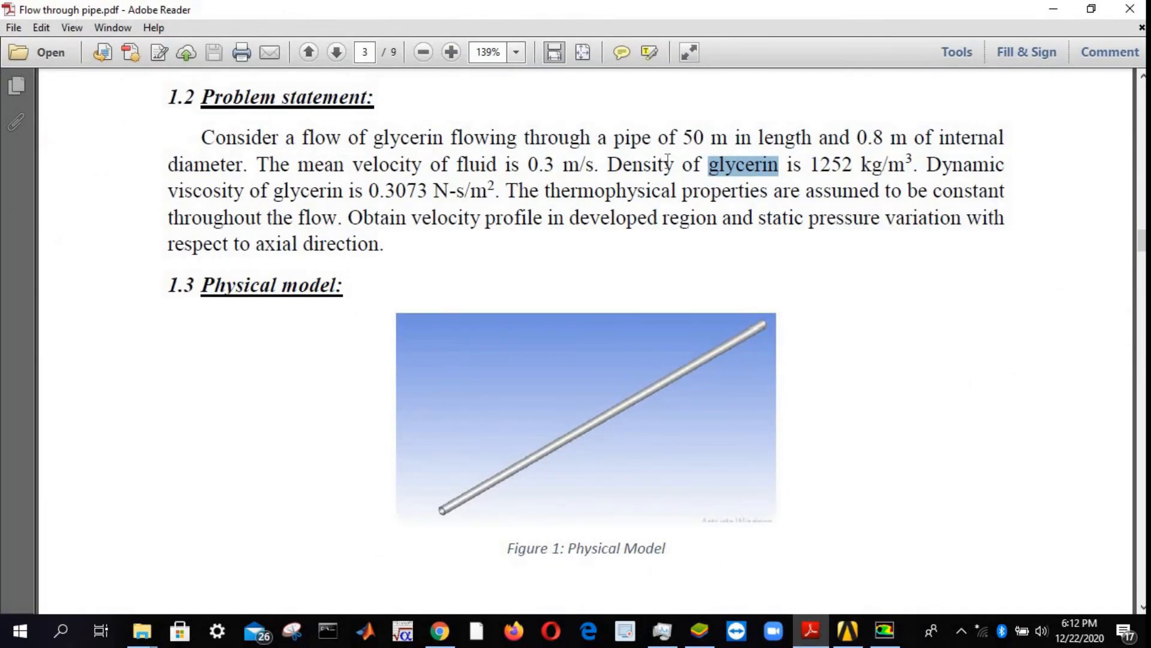
left_click(1054, 9)
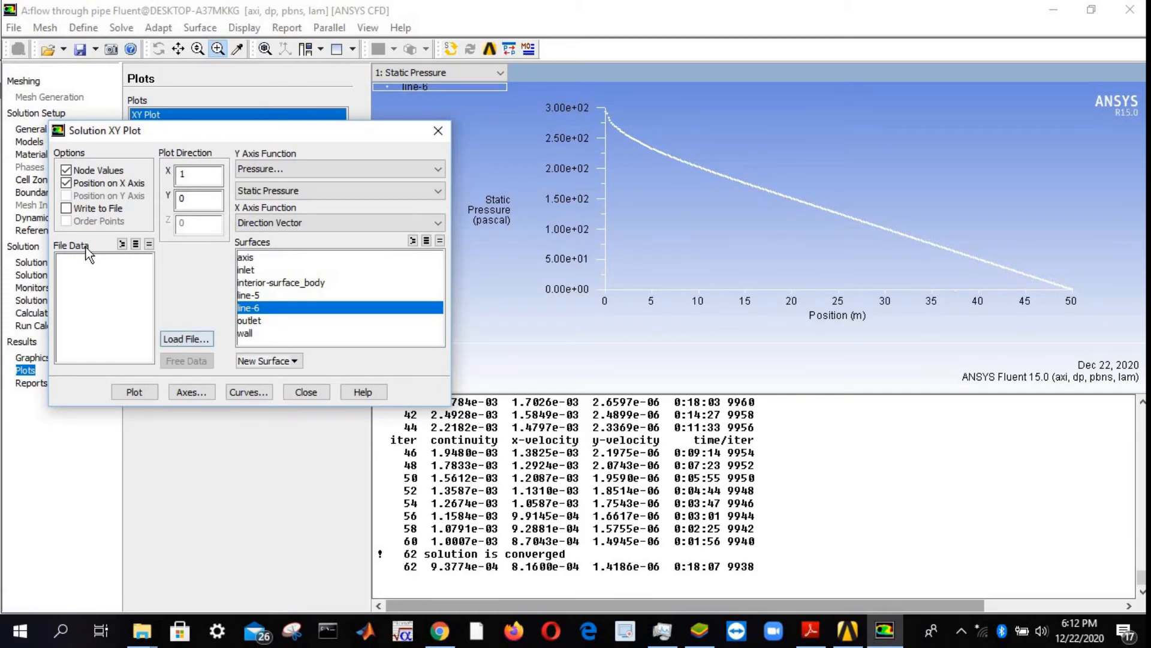
- Enable writing the line-6 static pressure plot to file and choose the Flow through pipe folder inside Channel on the Desktop
left_click(67, 208)
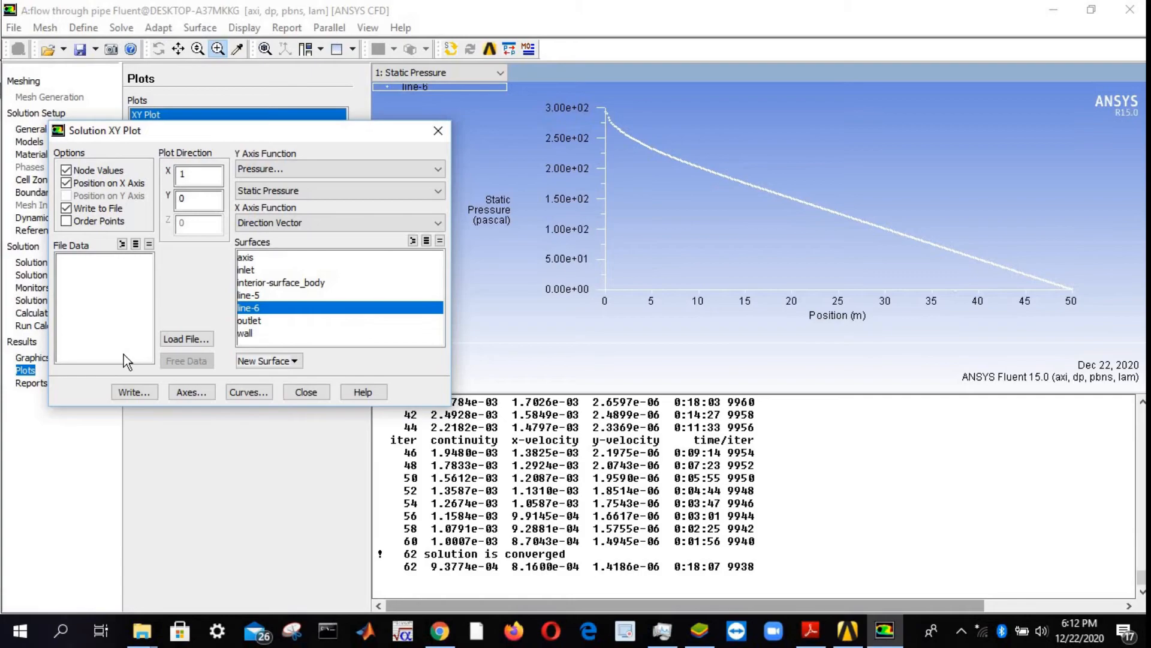
left_click(133, 392)
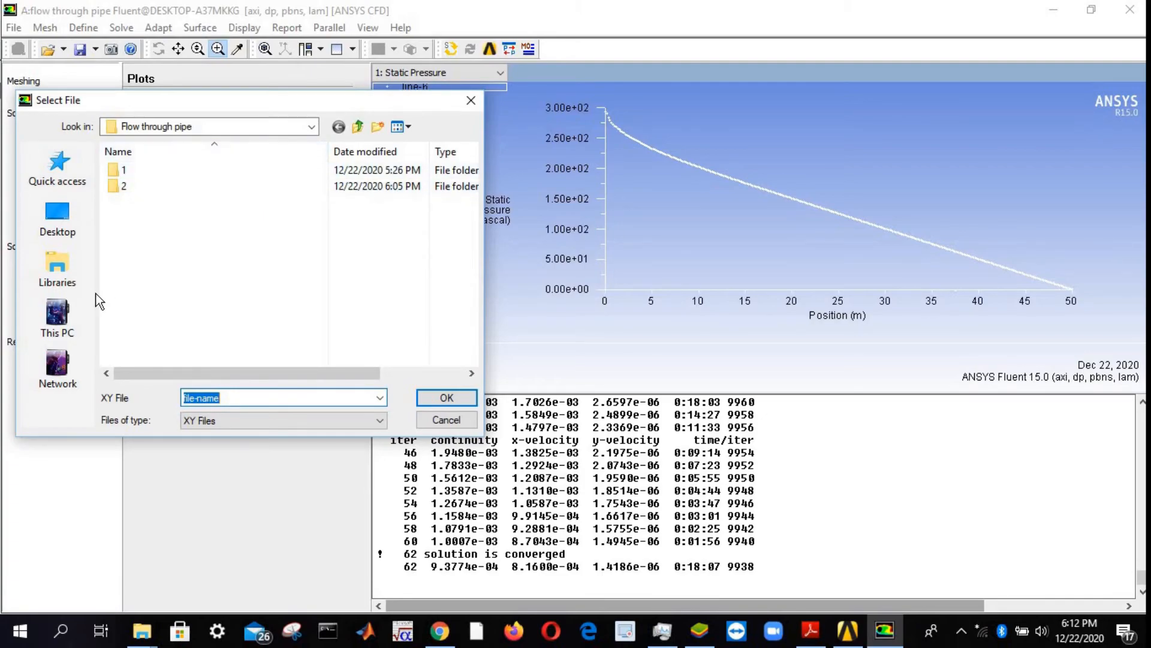
left_click(58, 223)
scroll(180, 287, "down", 3)
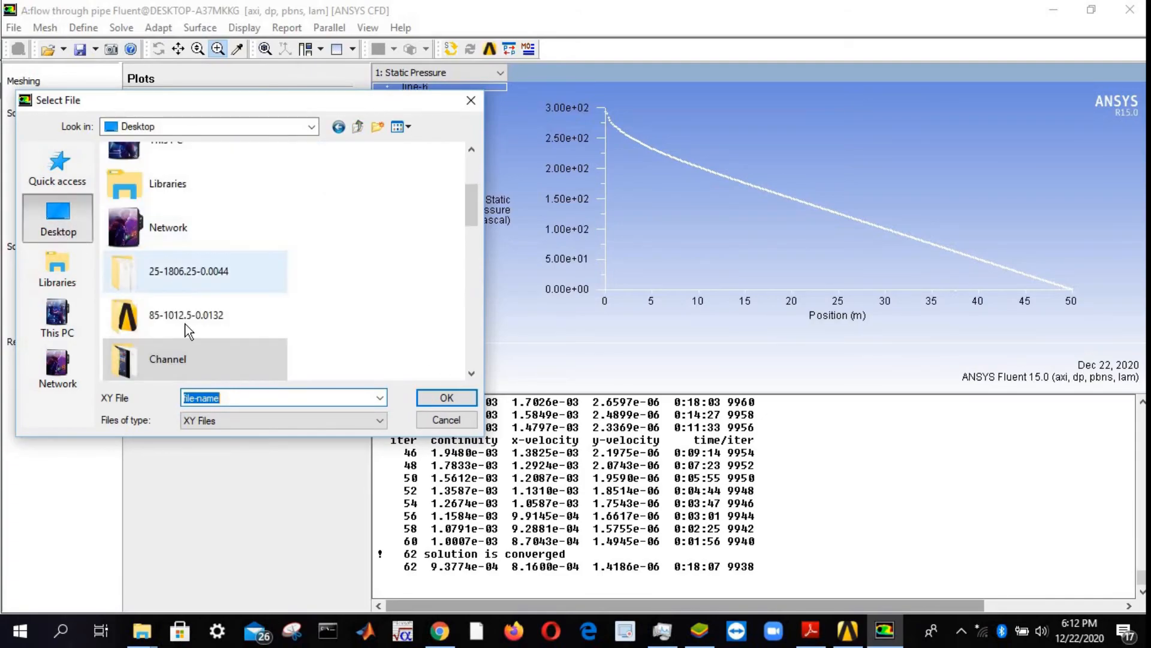
double_click(184, 369)
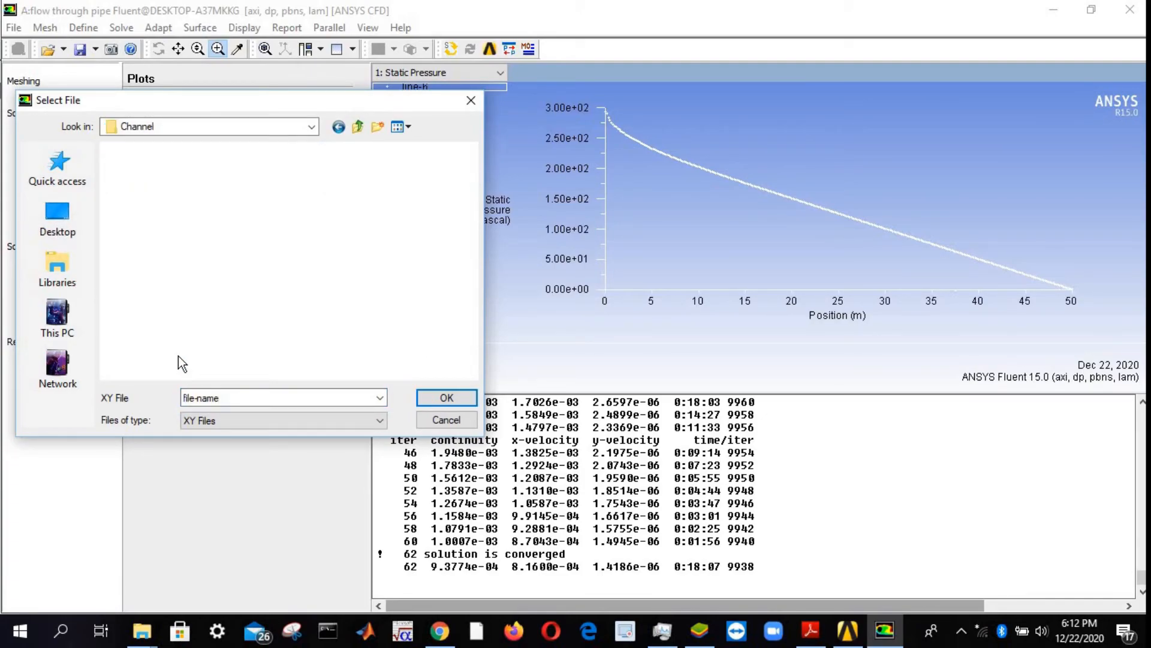
double_click(168, 327)
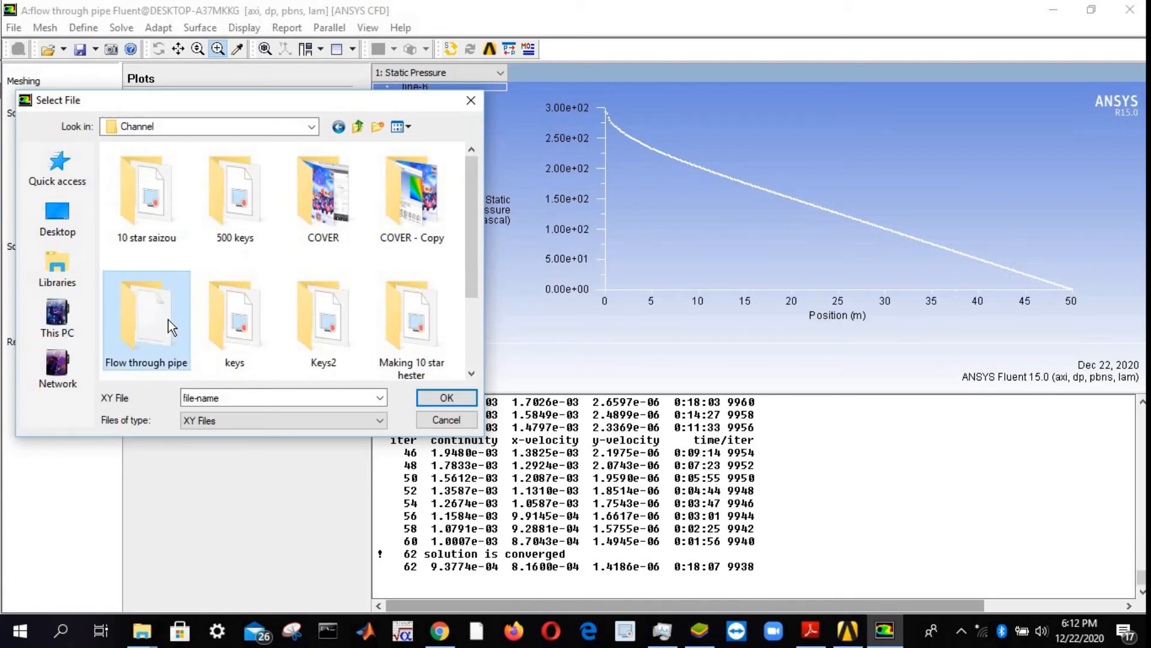
- Name the XY file Pressure variation and save the exported data
double_click(227, 399)
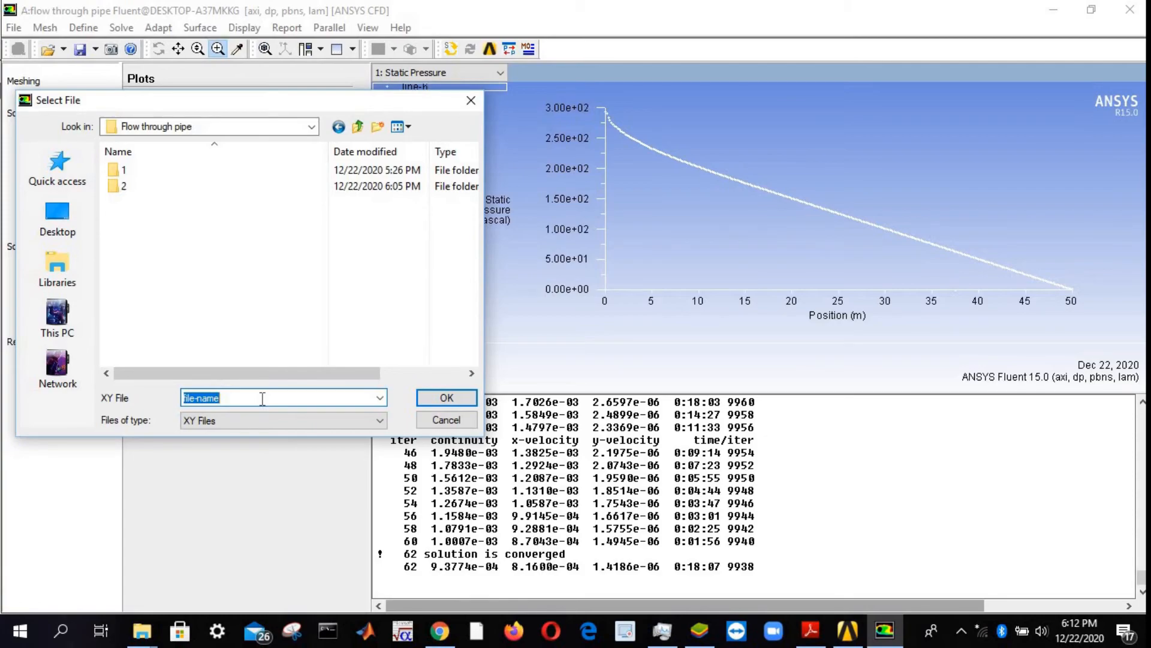
type("Pressure varia")
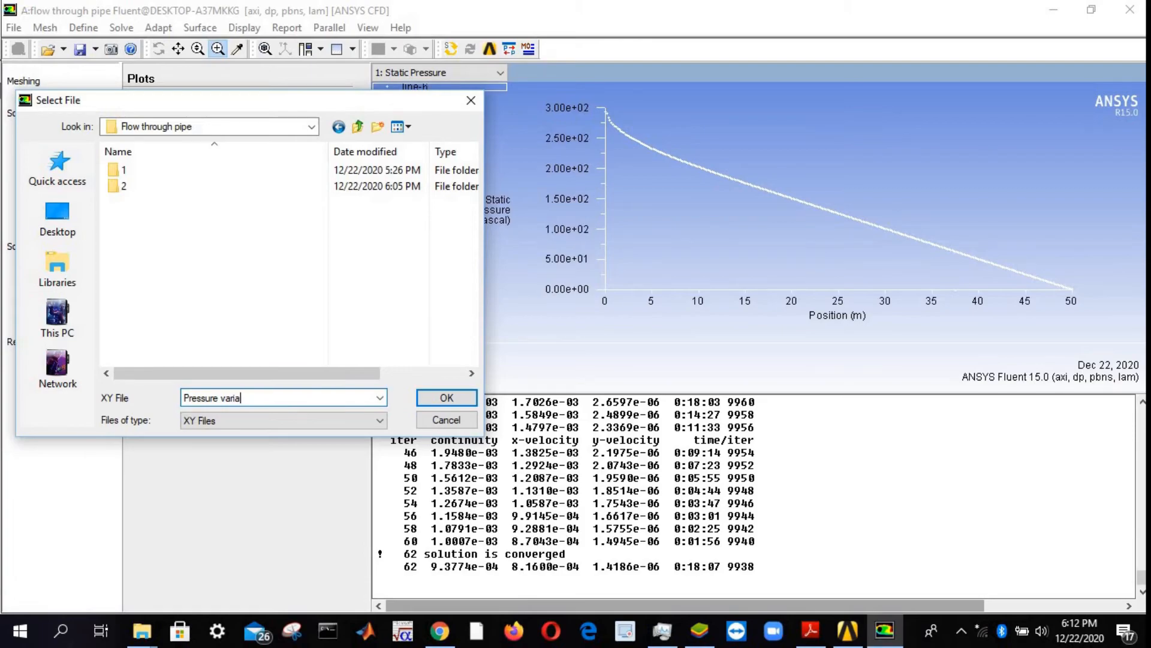
type("tion")
key("Return")
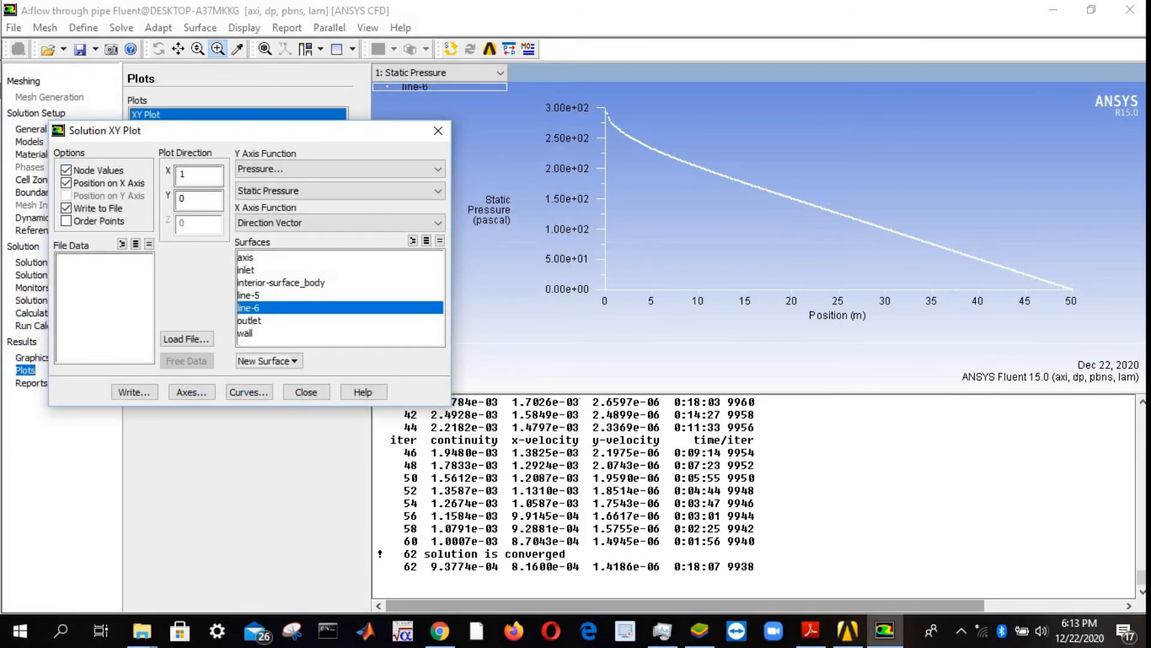
- Launch Excel 2013 and bring up a blank workbook in a maximized window
left_click(20, 630)
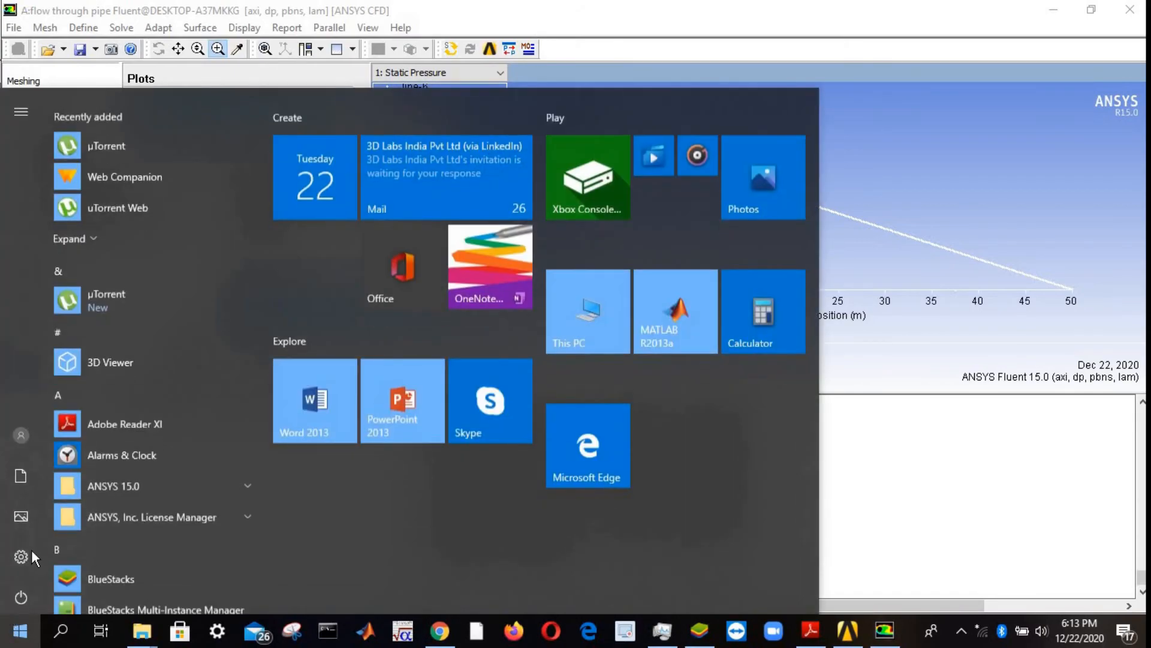
type("excel")
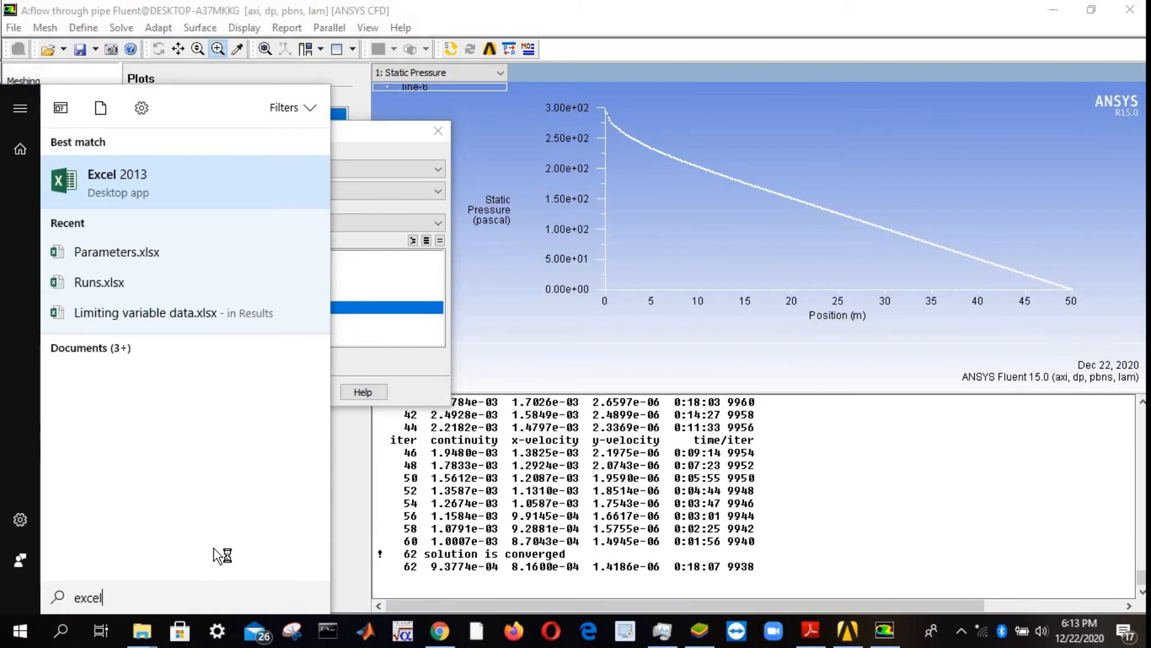
key("Return")
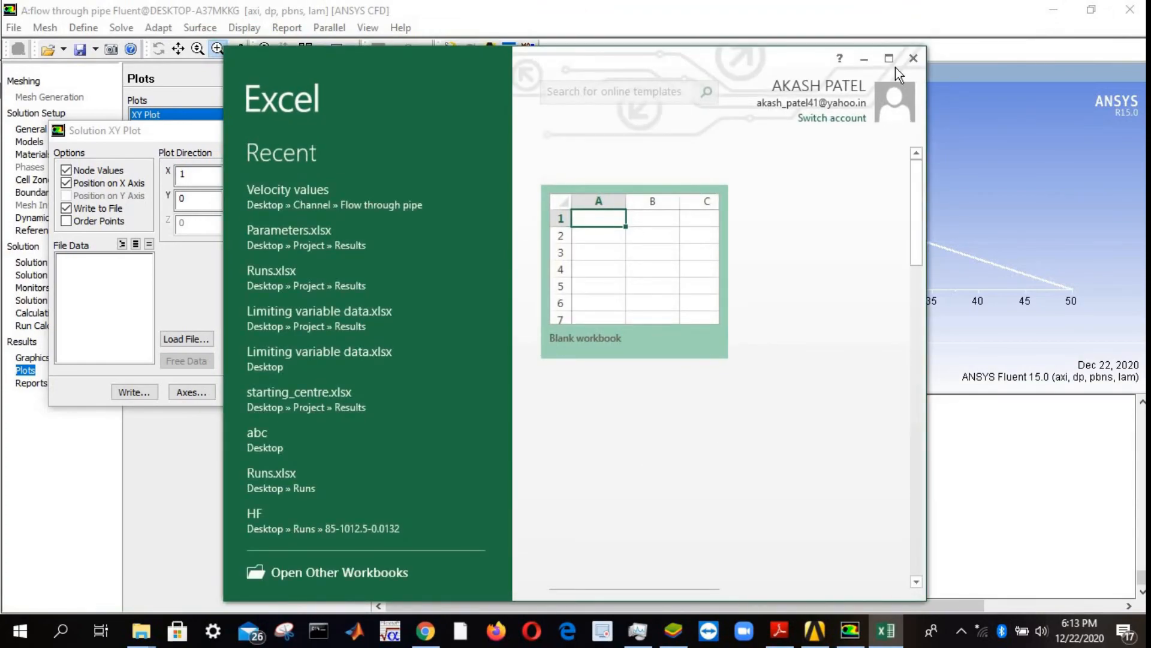
left_click(889, 58)
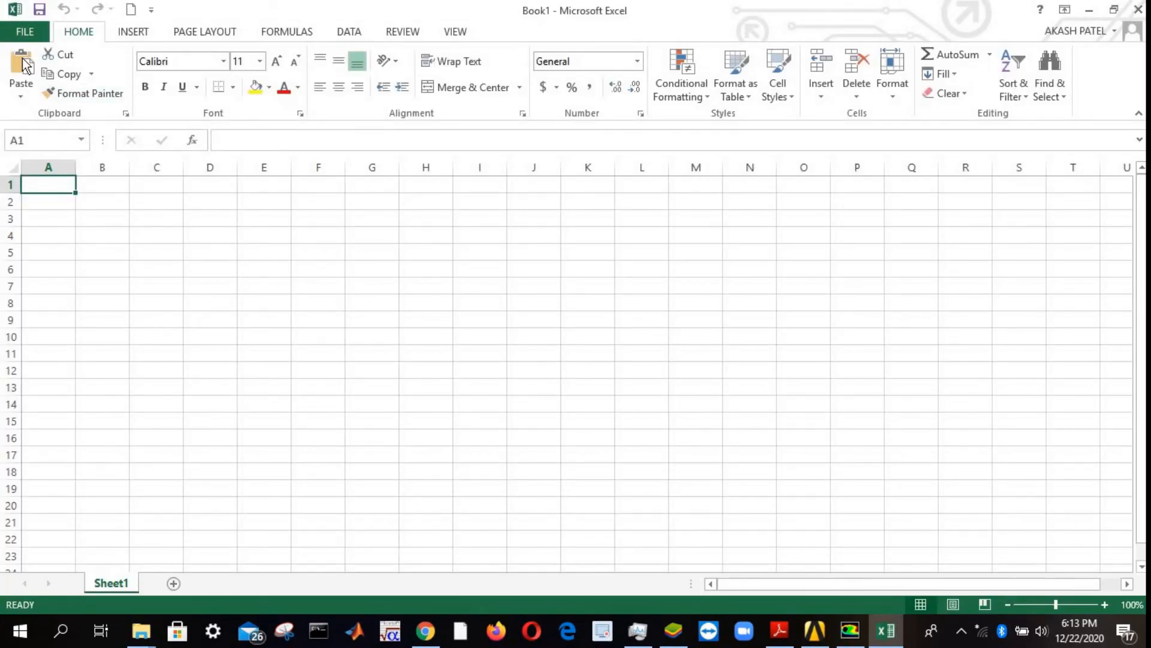
- Open the Pressure variation file from the Flow through pipe folder, listing all file types
left_click(15, 37)
left_click(15, 38)
left_click(14, 35)
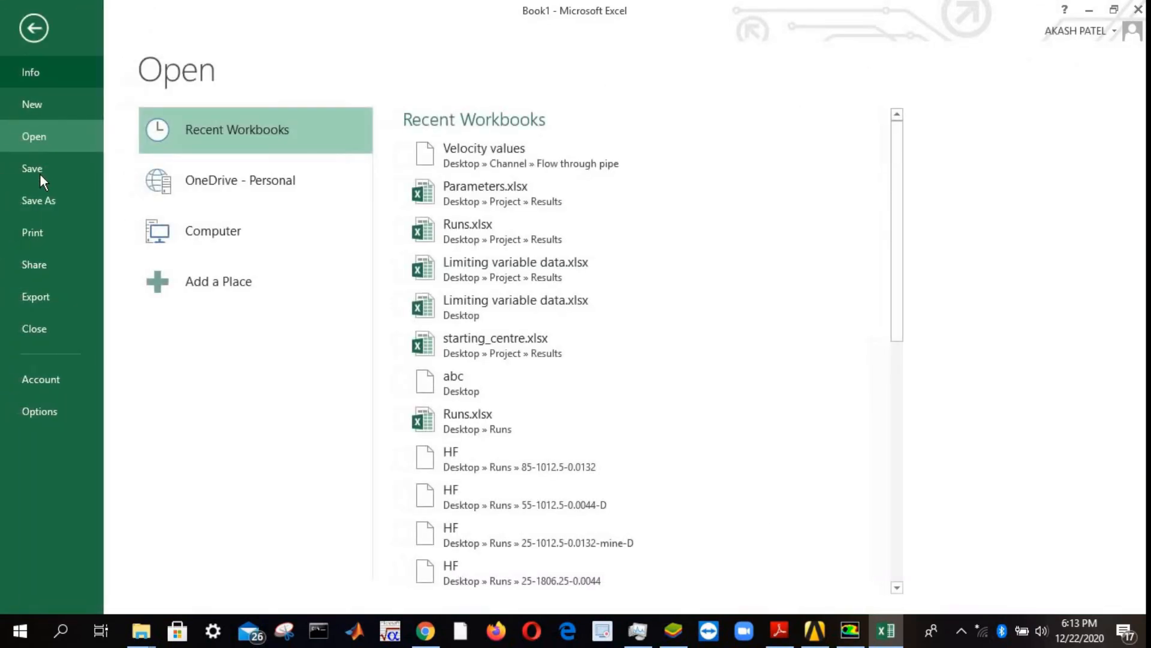
left_click(238, 247)
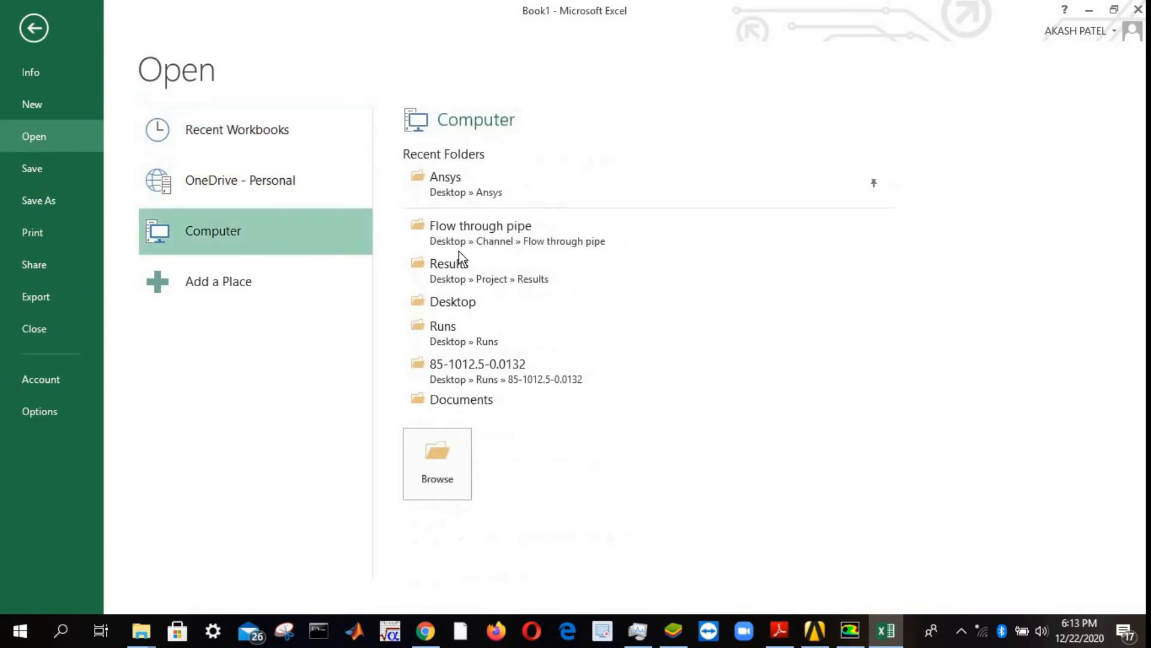
left_click(461, 303)
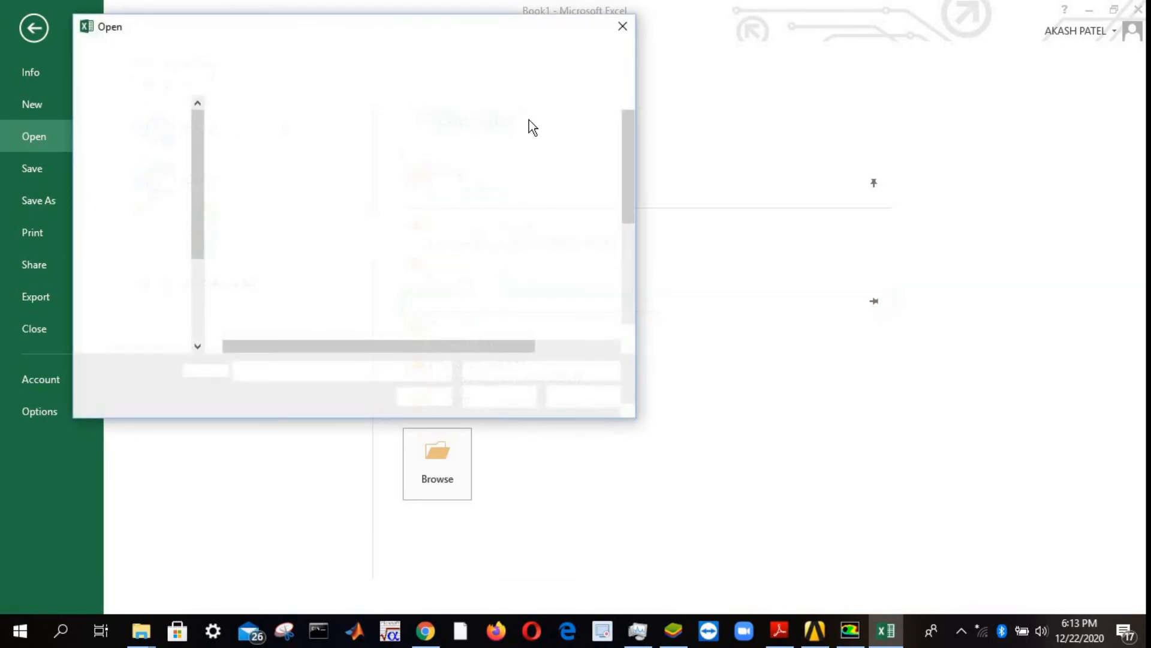
left_click(623, 26)
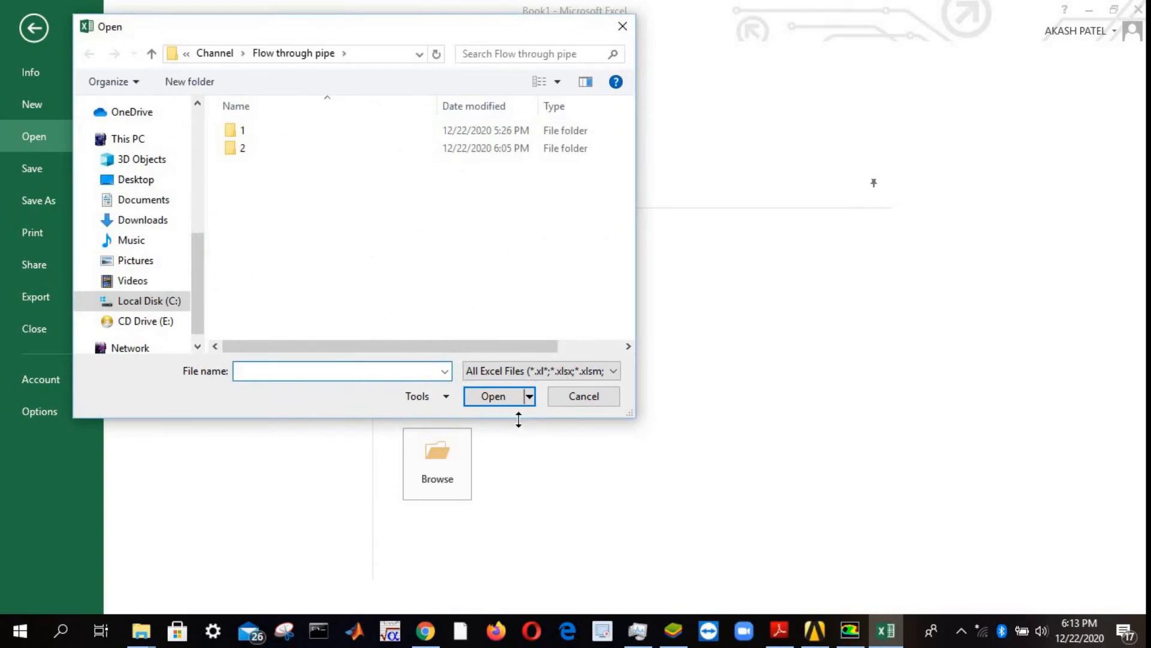
left_click(525, 374)
left_click(489, 384)
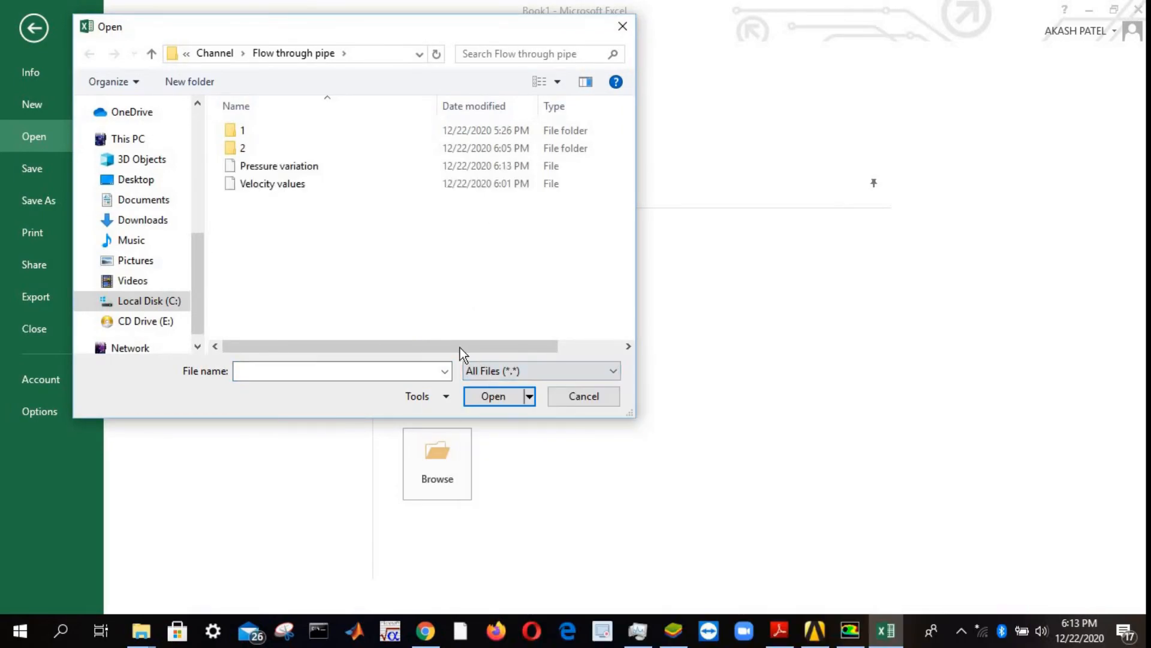
left_click(279, 166)
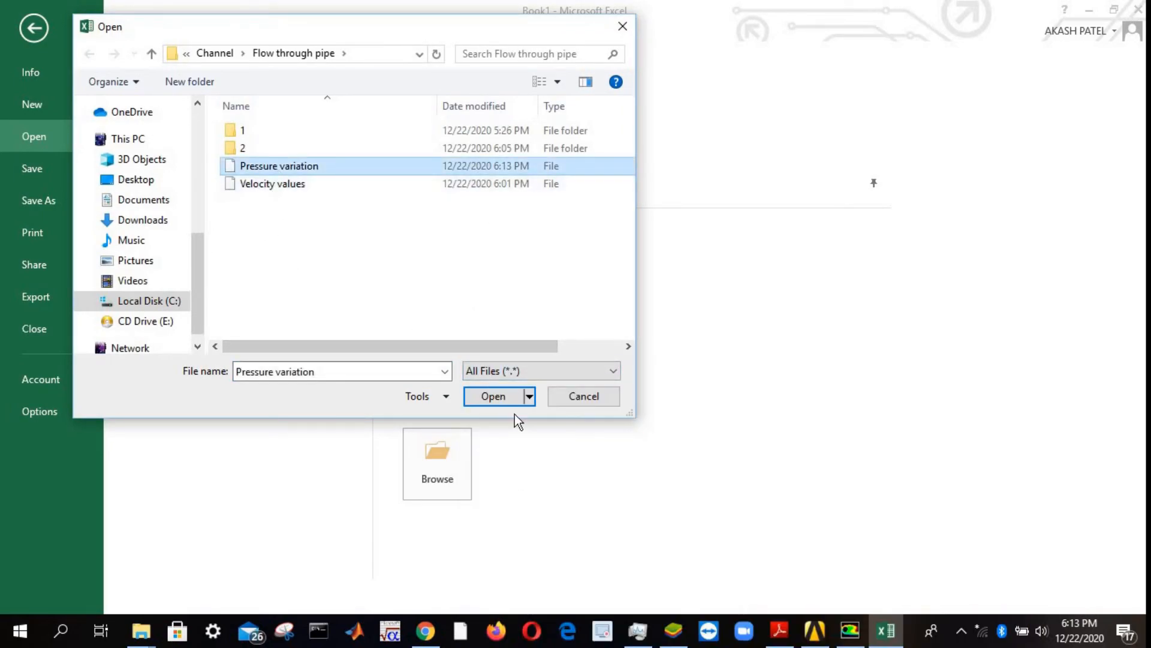
left_click(501, 398)
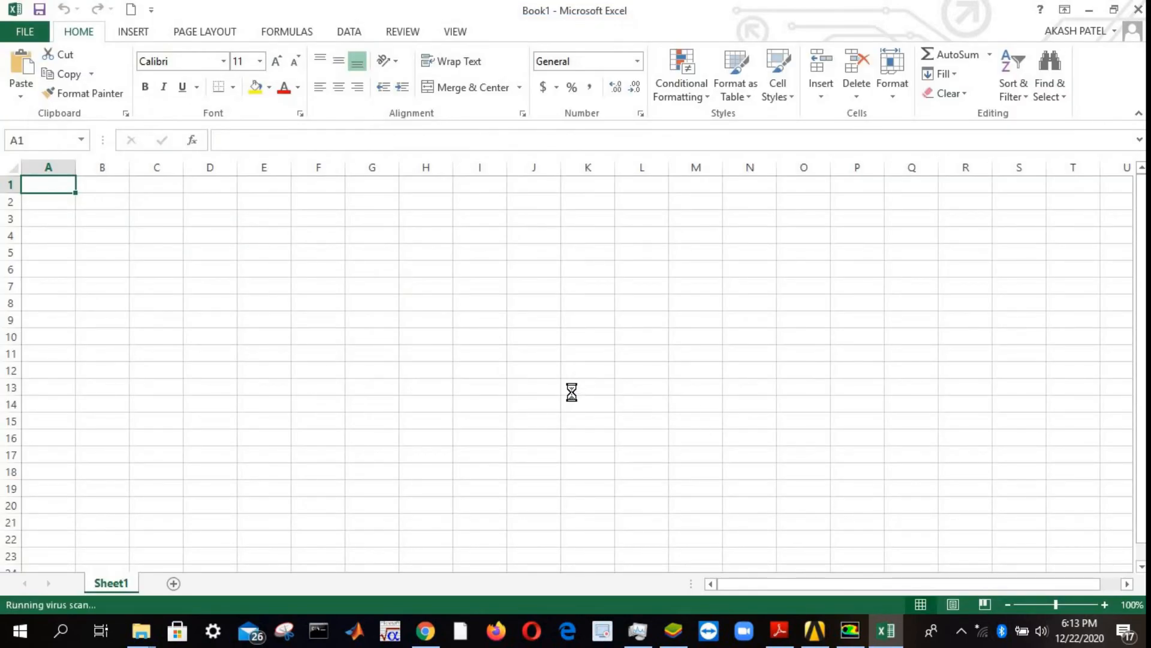
- Import the Pressure variation text as tab-delimited data and maximize its workbook window
left_click(503, 359)
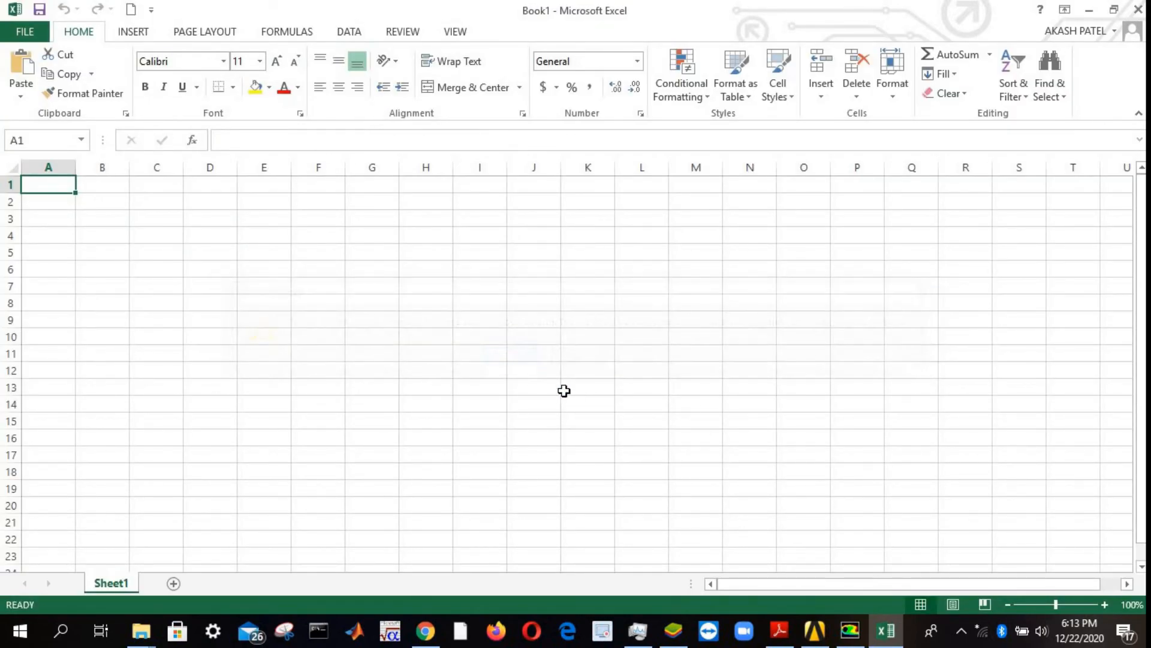
left_click(866, 444)
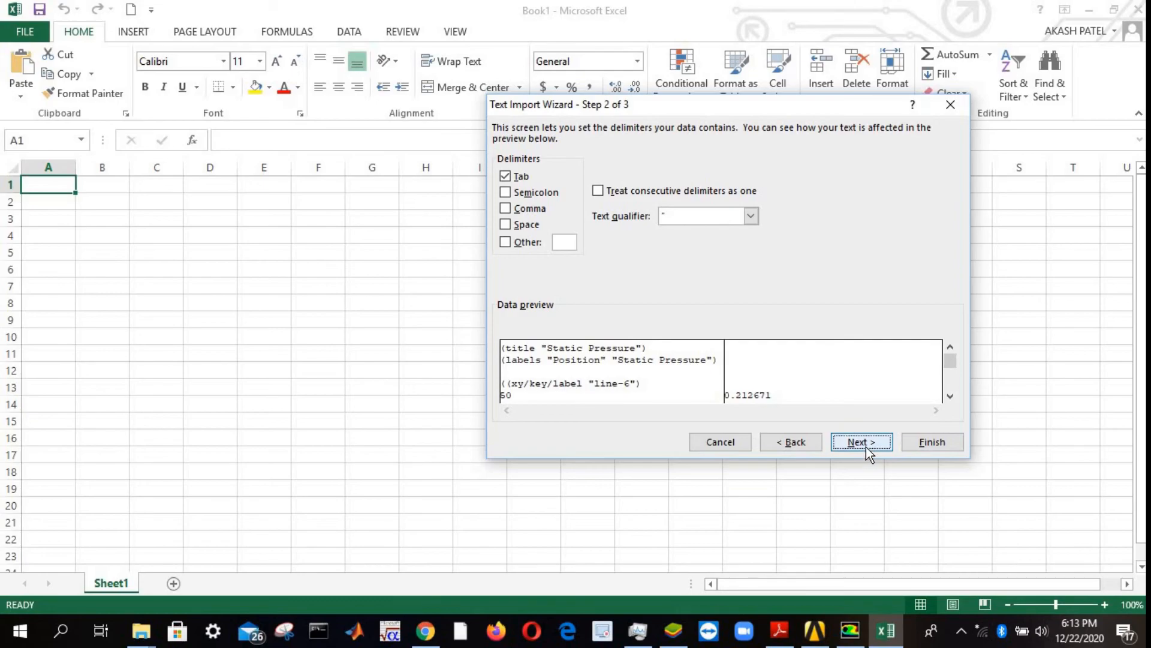
left_click(866, 448)
left_click(933, 442)
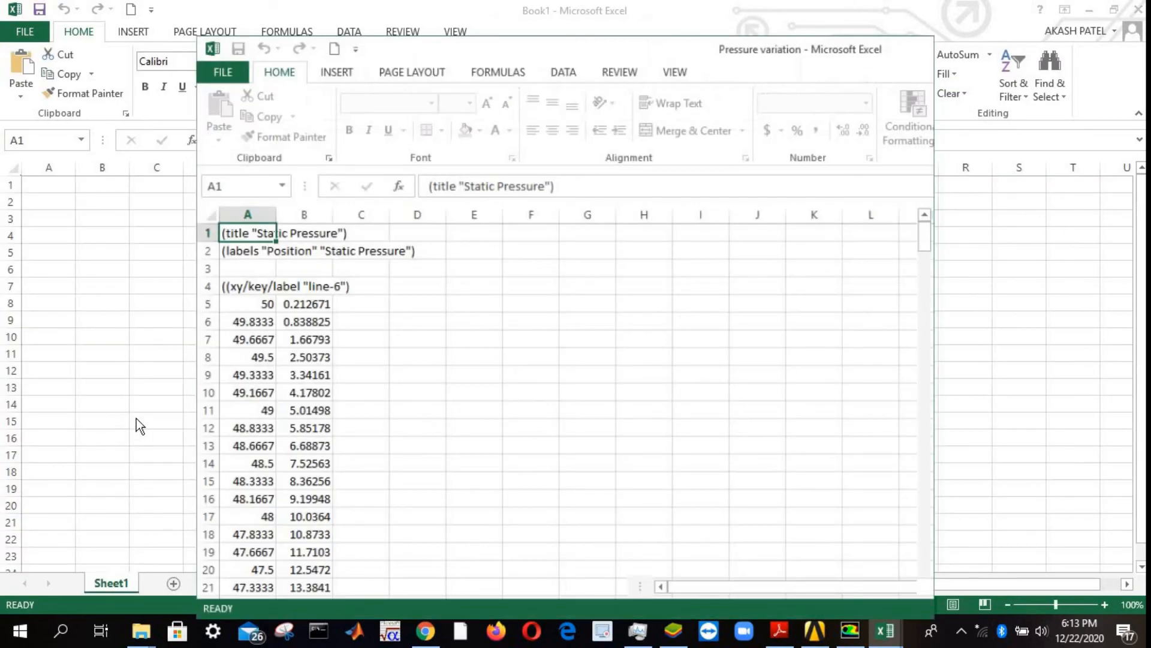
left_click(883, 65)
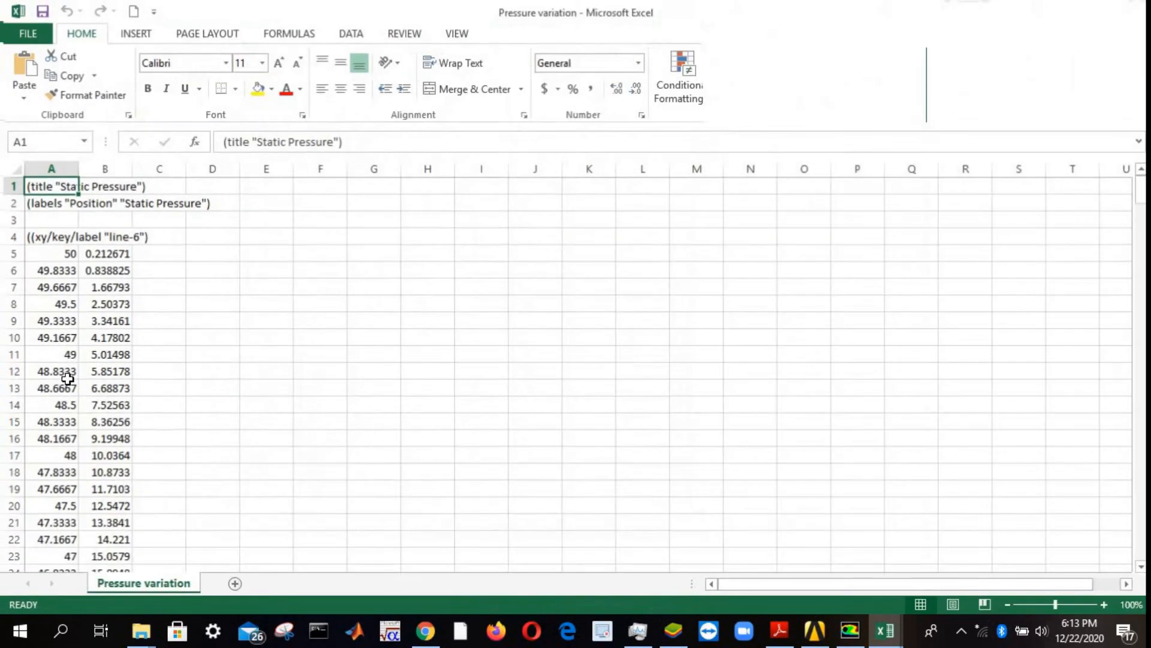
- Review the imported position and static pressure columns from the first row through the last row
scroll(162, 362, "down", 9)
scroll(166, 367, "up", 9)
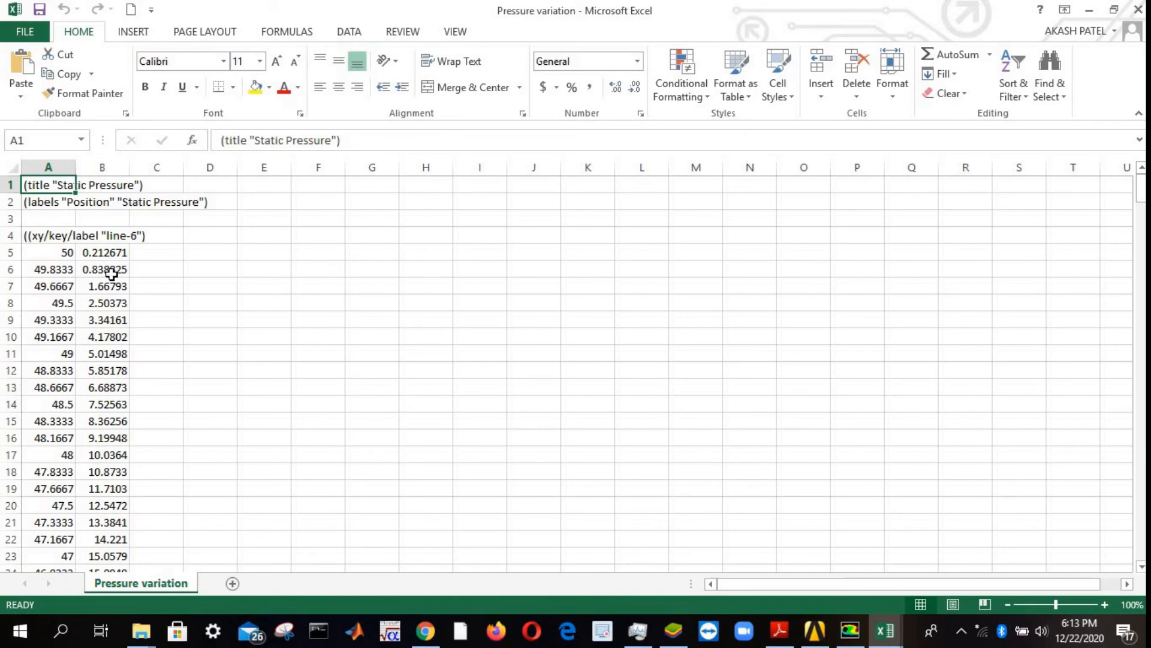
scroll(157, 335, "down", 17)
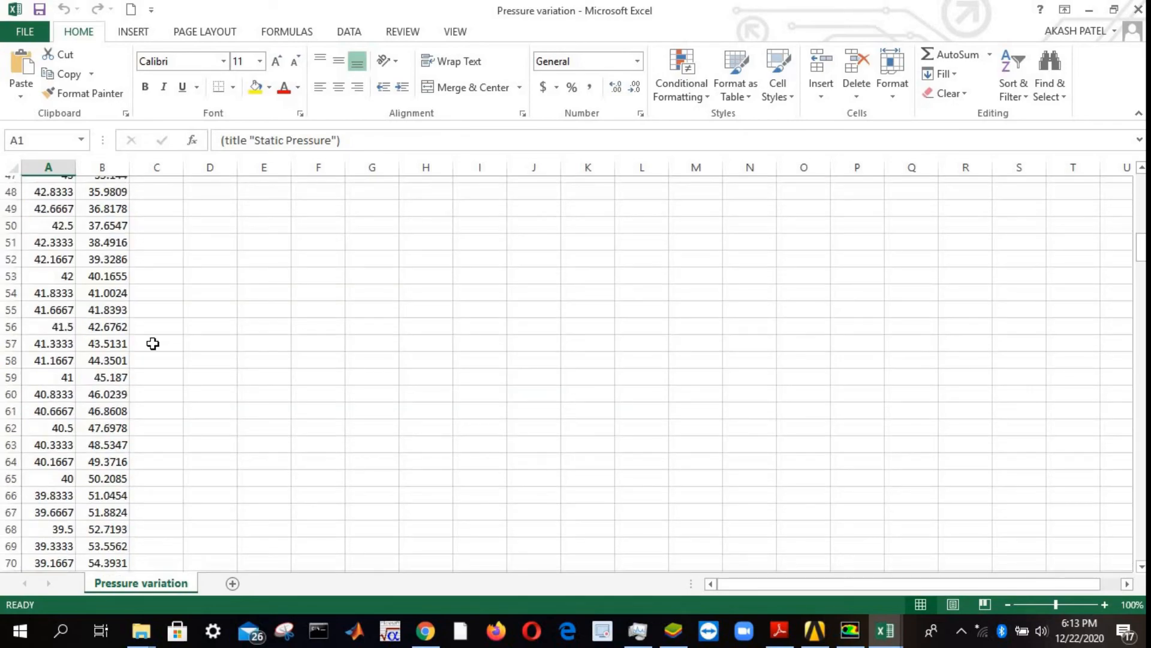
scroll(149, 336, "down", 20)
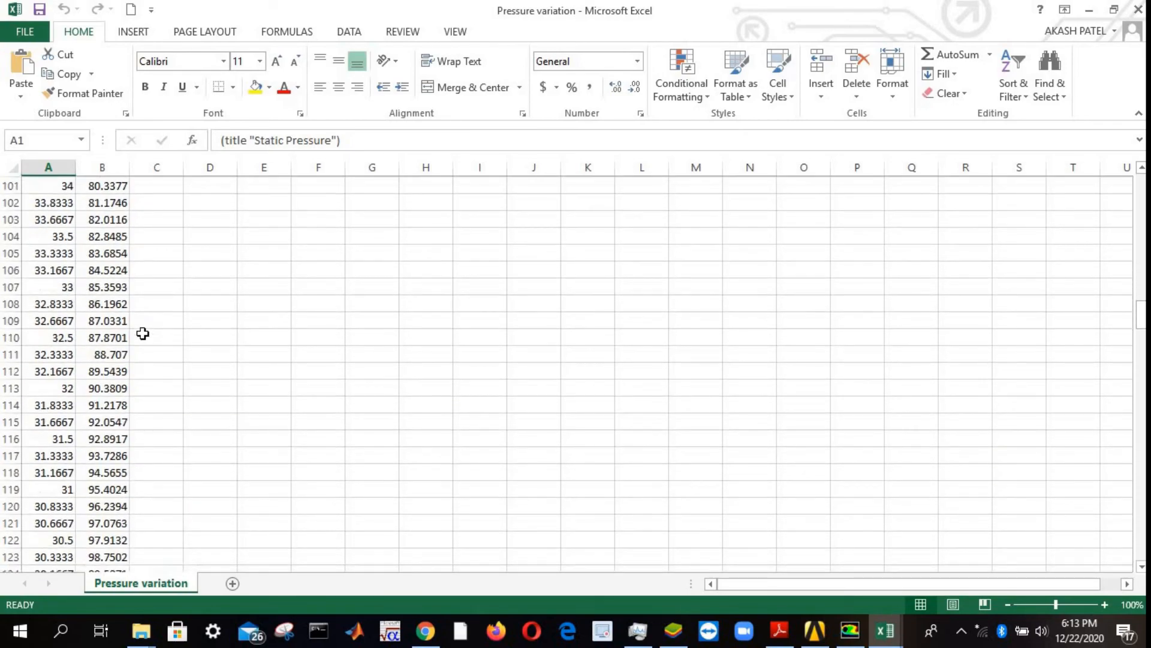
scroll(141, 332, "down", 3)
scroll(124, 369, "up", 10)
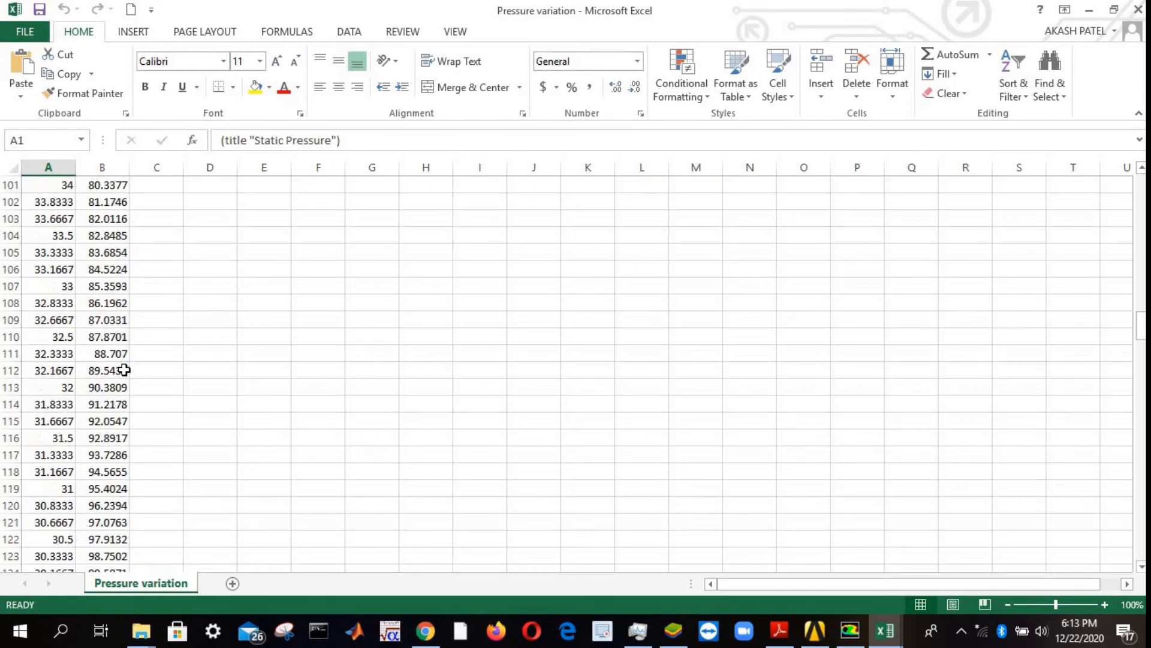
scroll(120, 360, "up", 20)
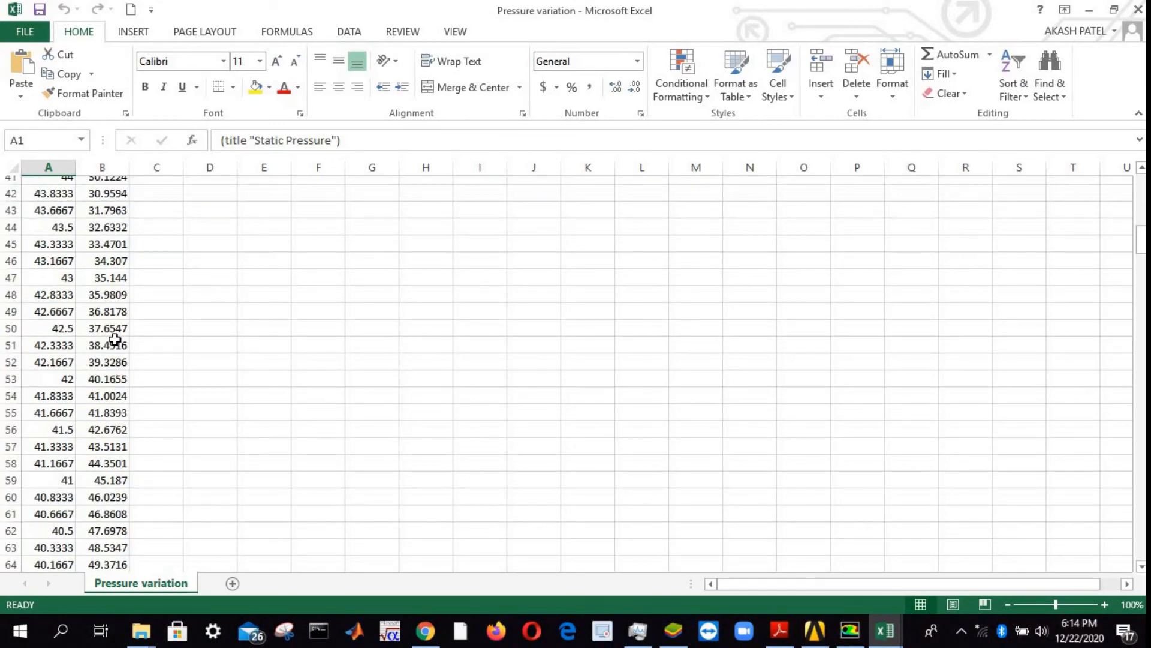
scroll(114, 336, "down", 1)
scroll(114, 334, "up", 5)
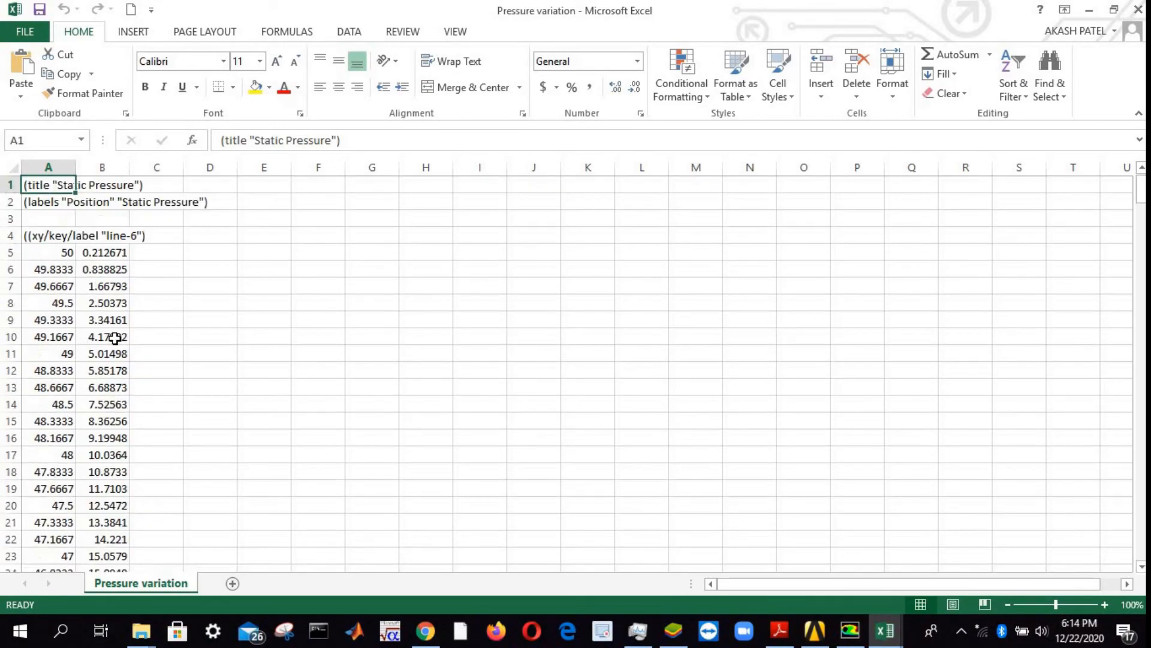
scroll(156, 437, "down", 10)
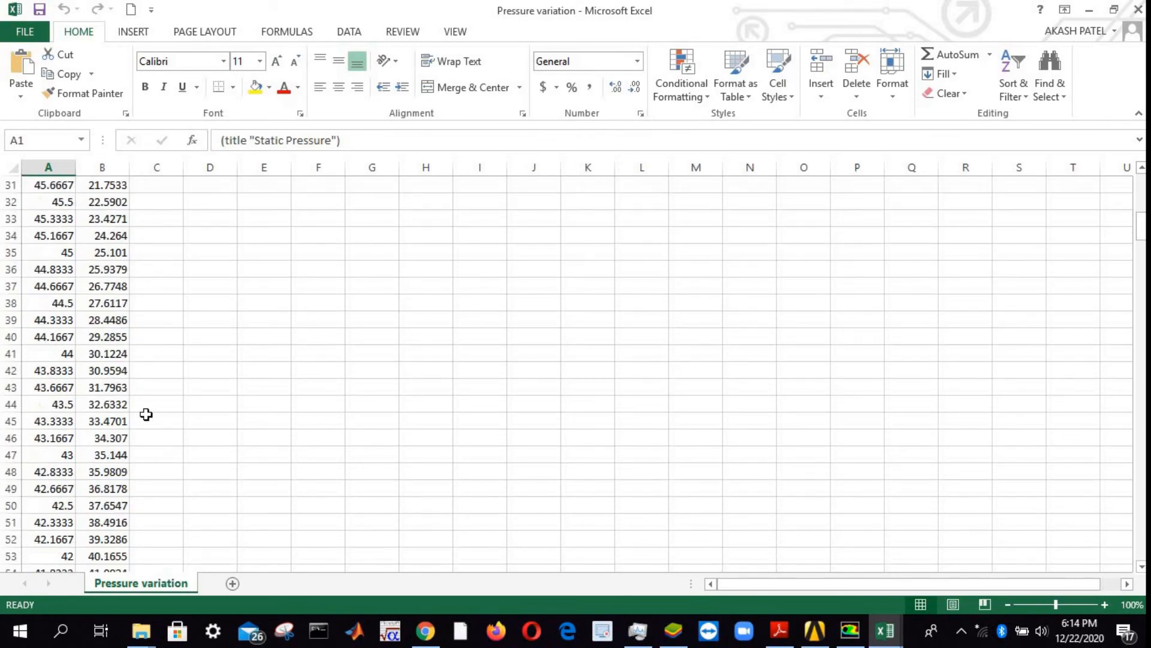
left_click_drag(1141, 243, 1138, 570)
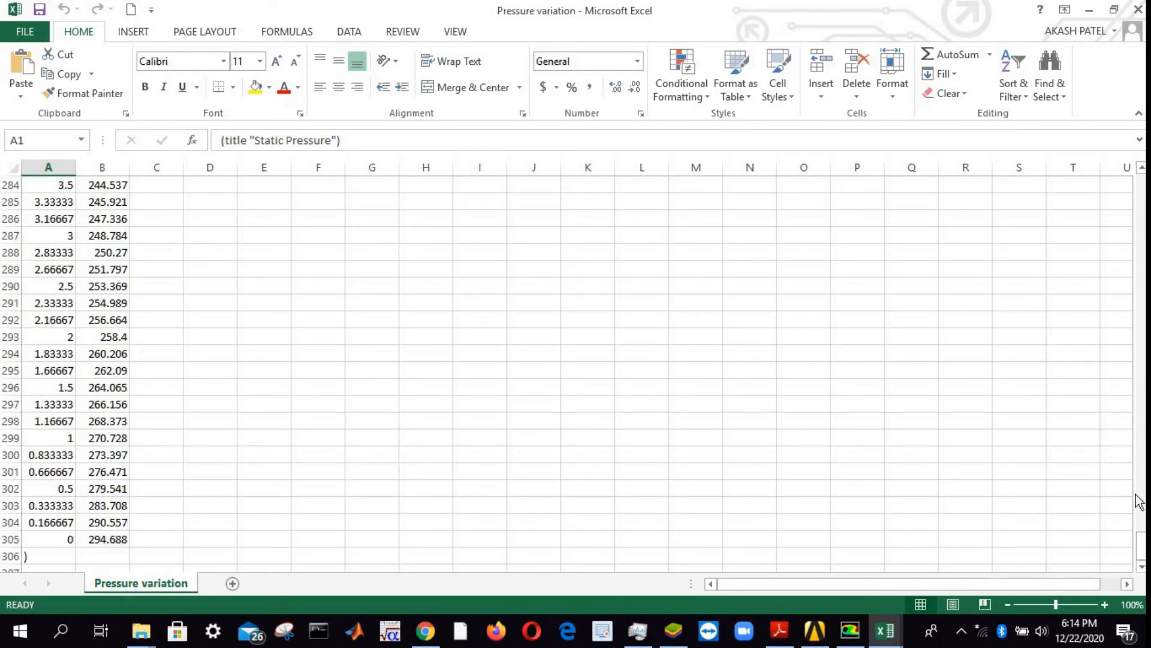
mouse_move(1142, 558)
left_mouse_down()
mouse_move(1141, 543)
mouse_move(1141, 558)
left_mouse_up()
- Insert a scatter chart with smooth lines and markers on the Pressure variation sheet
left_click(135, 33)
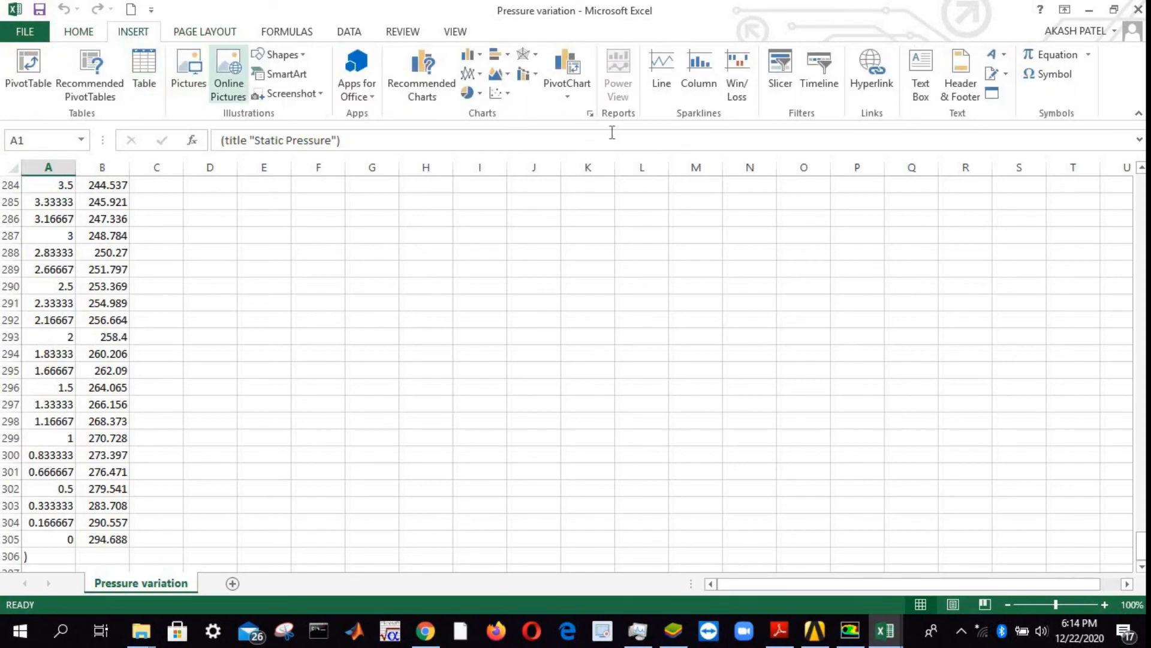
left_click(500, 94)
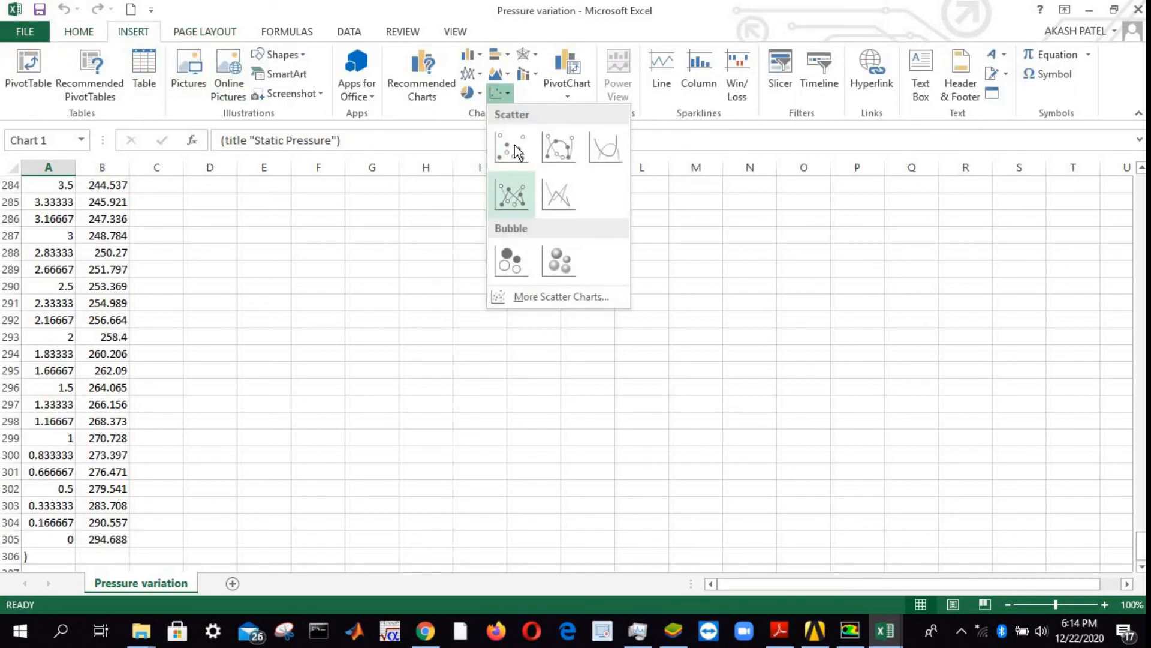
left_click(558, 147)
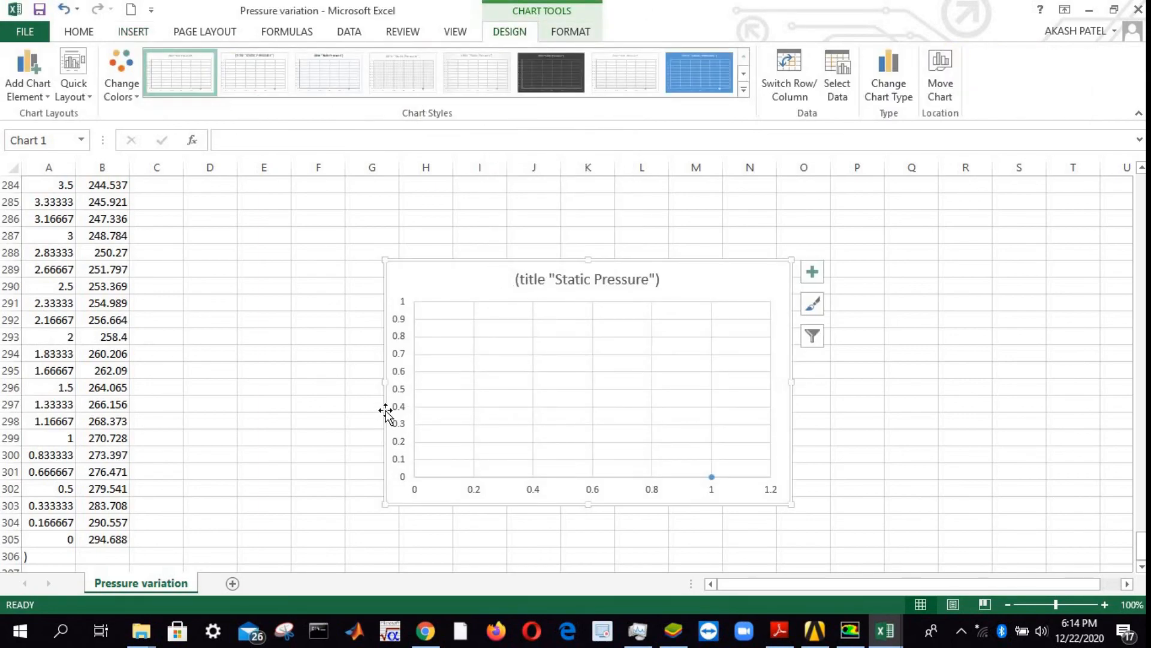
- Edit the existing series in the chart's data source and name it "Gauge pressure variation"
right_click(469, 354)
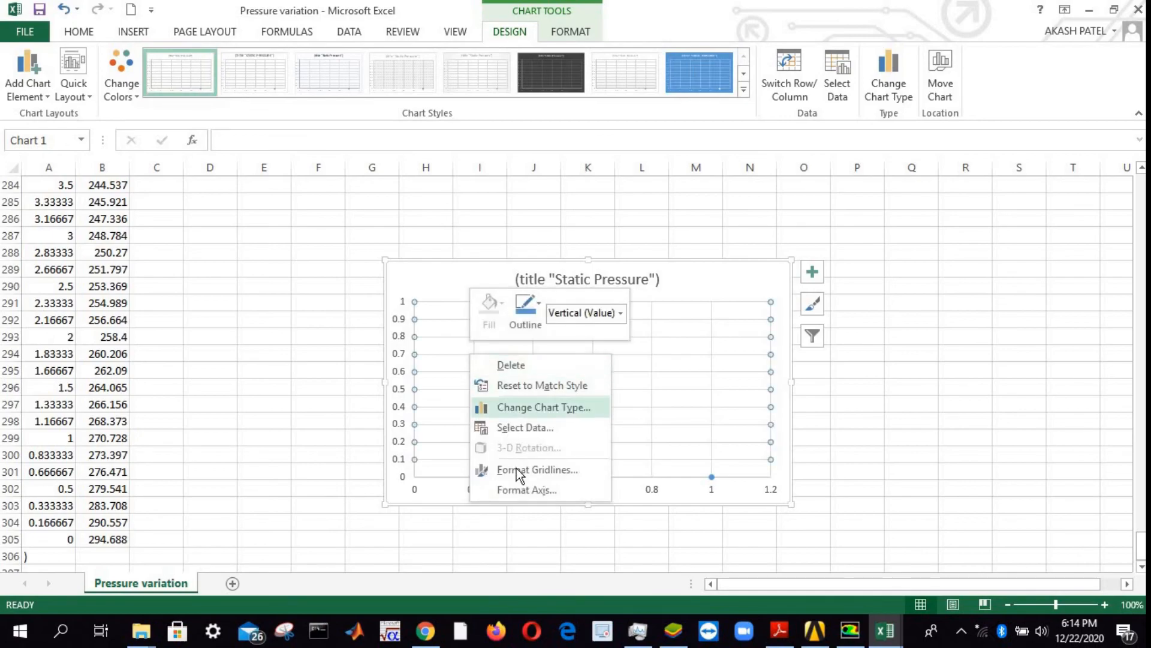
left_click(519, 428)
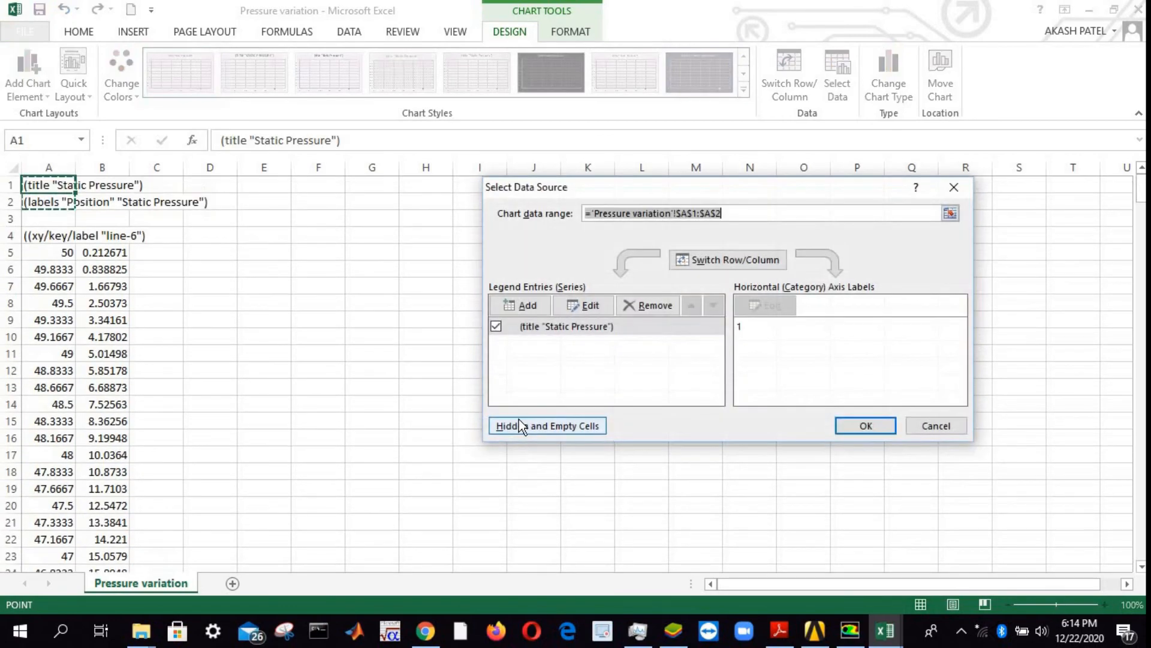
left_click(585, 306)
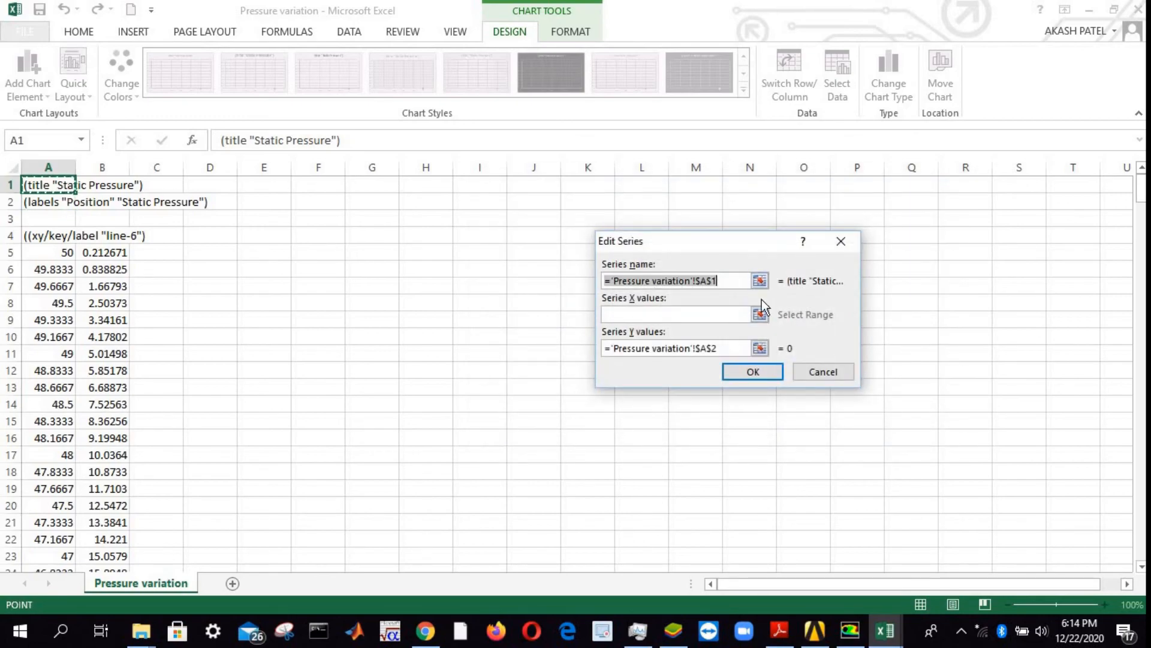
type("Pre")
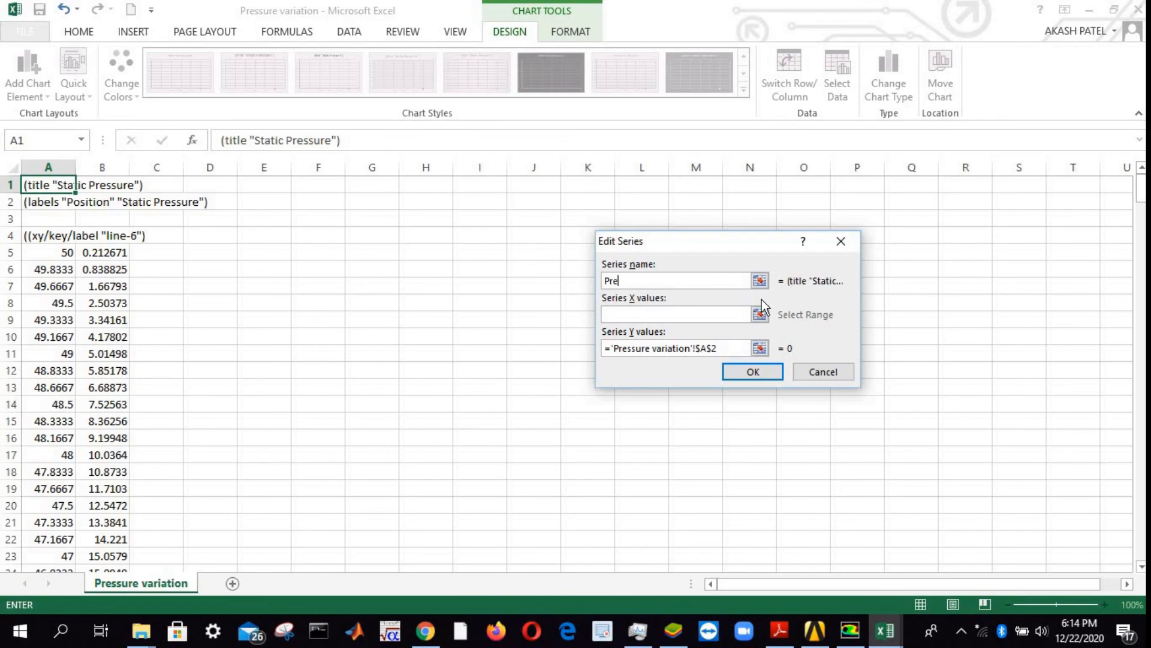
key("BackSpace")
key("BackSpace")
key("BackSpace")
type("Gua")
key("BackSpace")
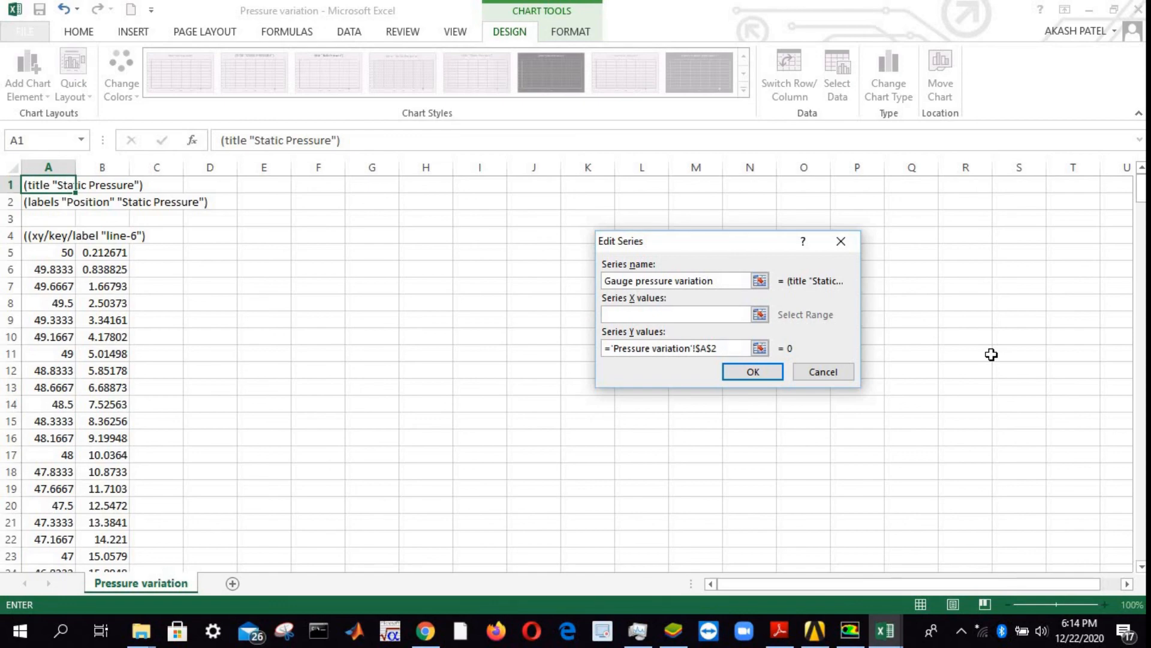
- Assign A5:A305 as the series' X values and B5:B305 as its Y values, and apply the data source
left_click(760, 315)
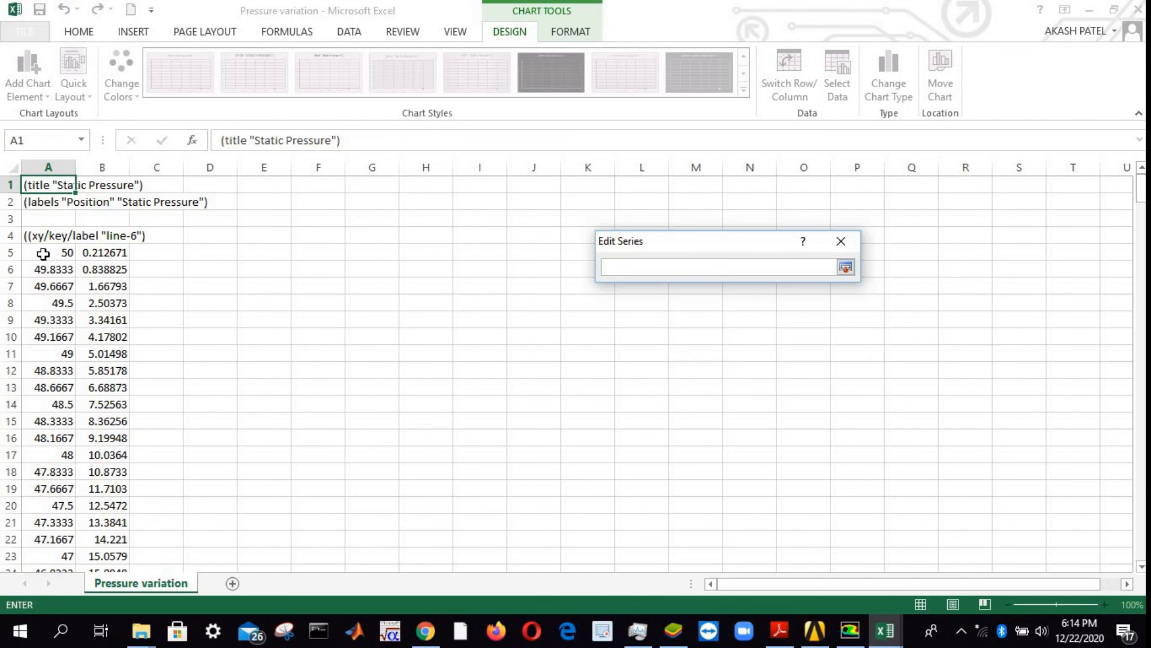
left_click_drag(50, 255, 67, 524)
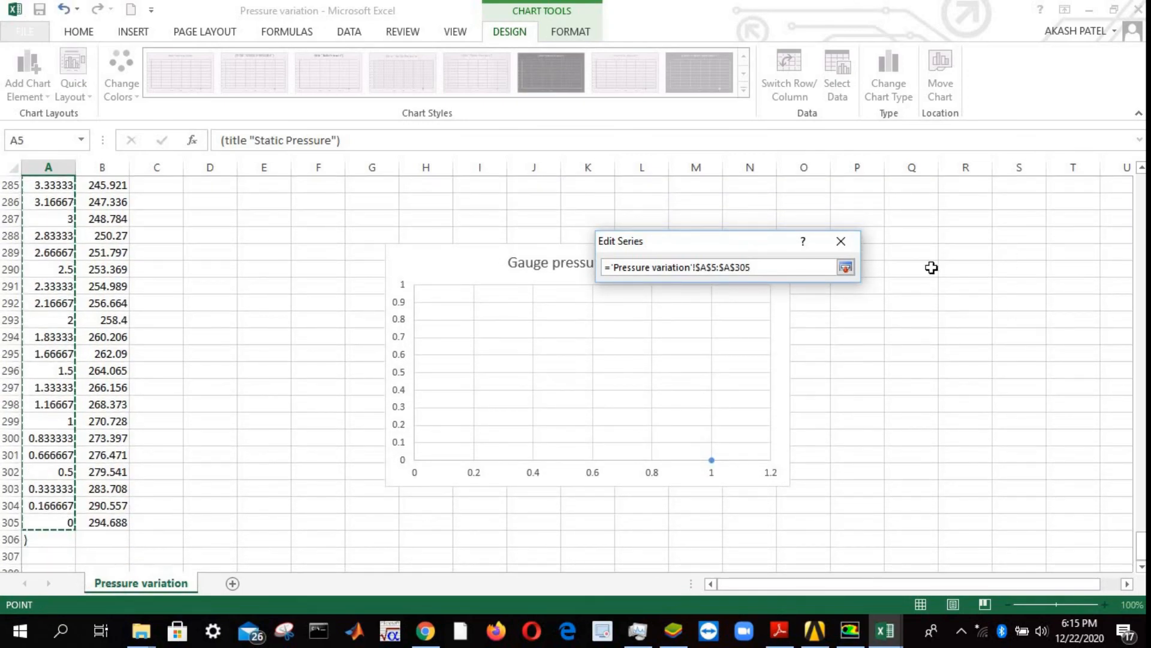
key("Return")
left_click(758, 349)
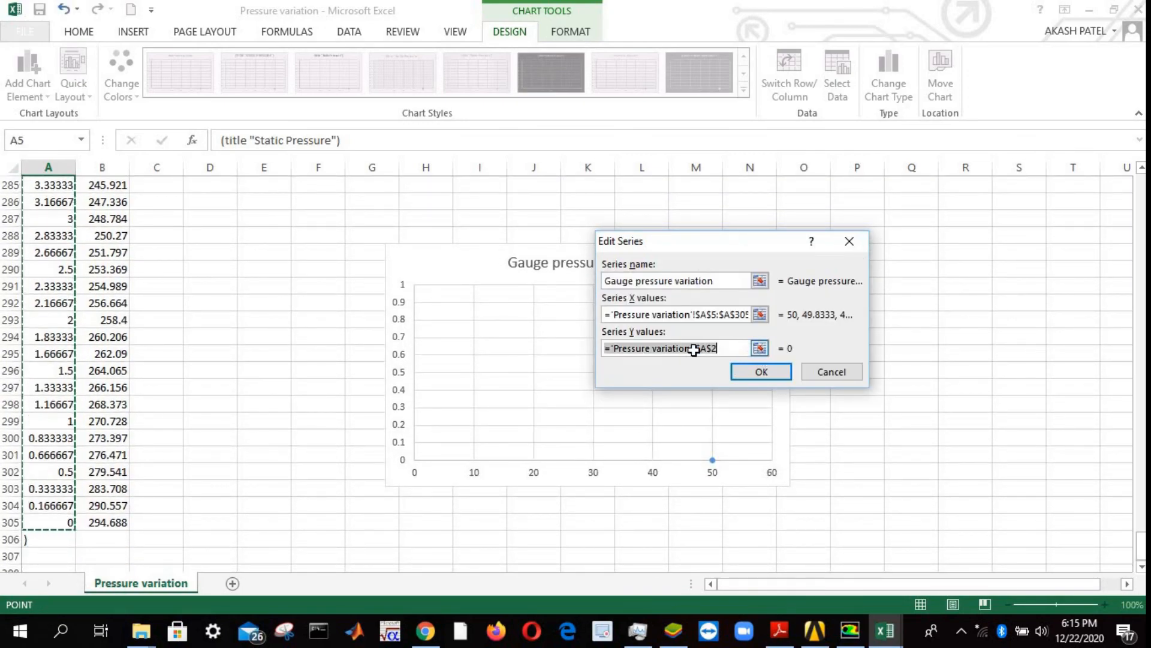
left_click_drag(99, 239, 101, 522)
left_click(854, 267)
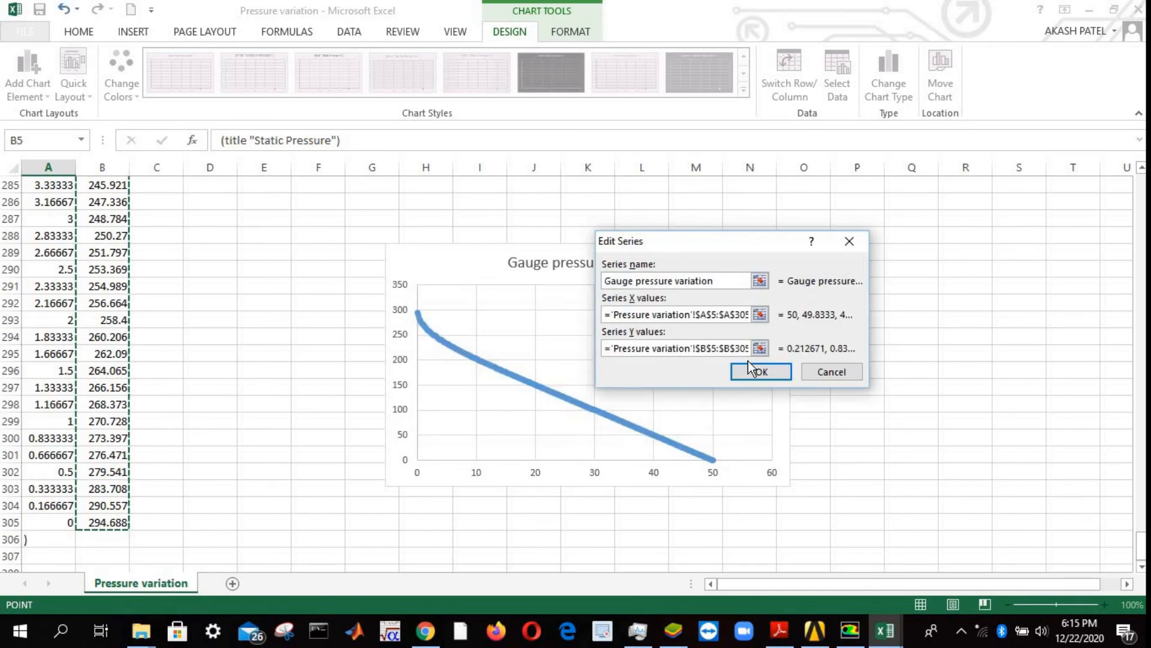
left_click(759, 373)
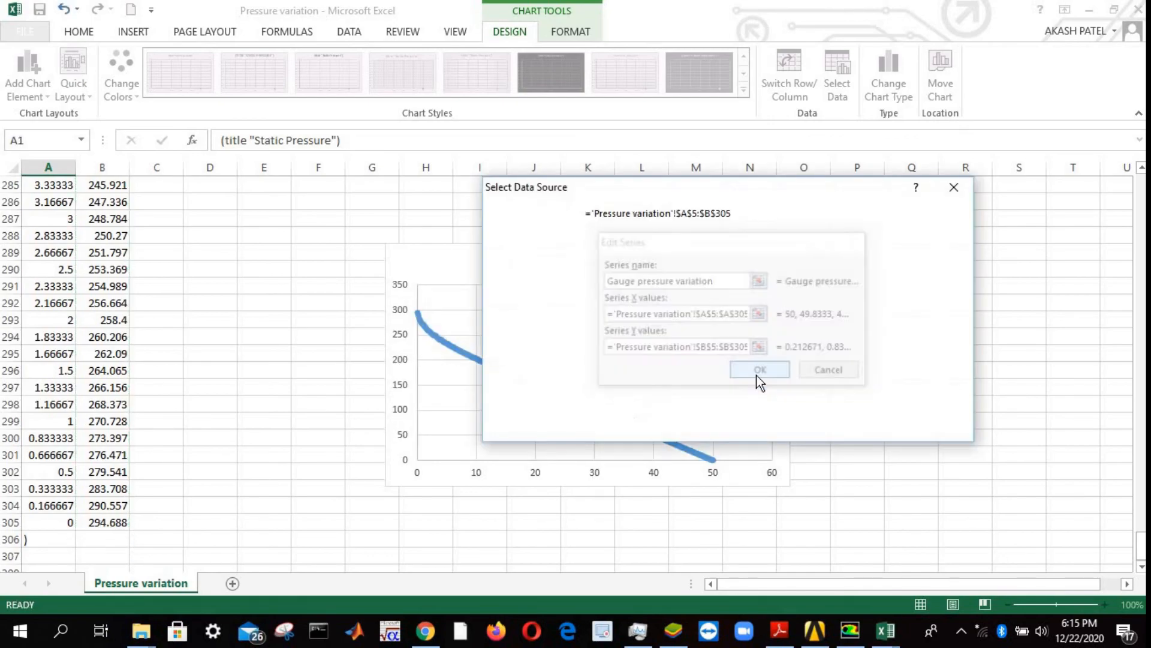
left_click(873, 430)
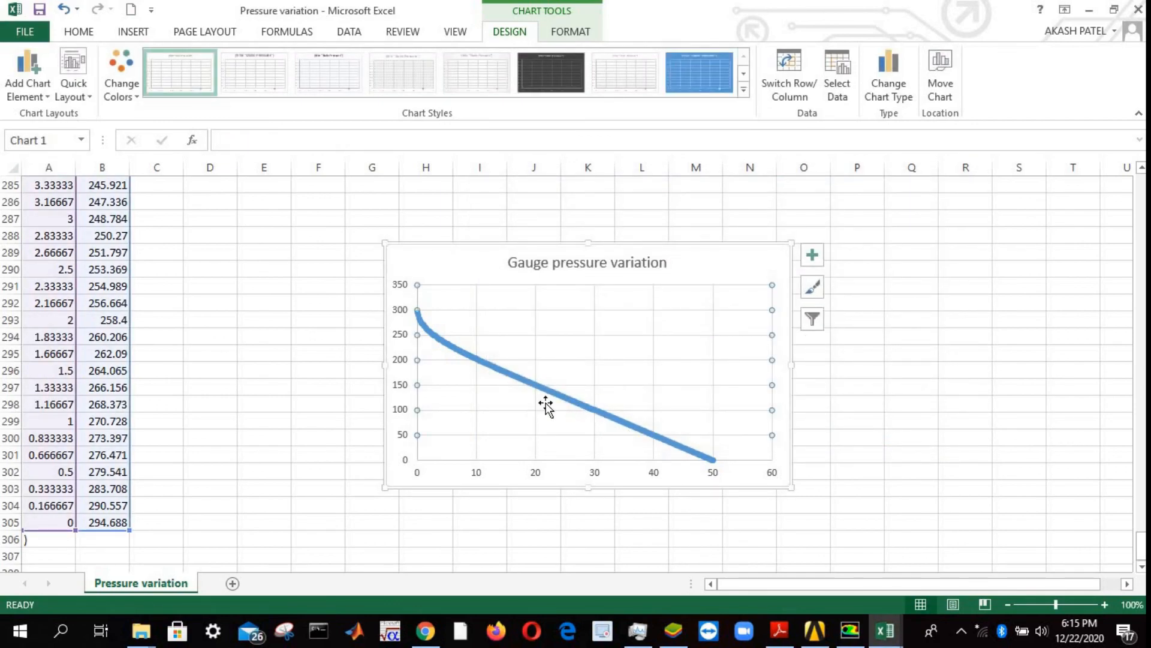
- Apply the chart style with a light grey gradient background to the gauge pressure chart
left_click(552, 394)
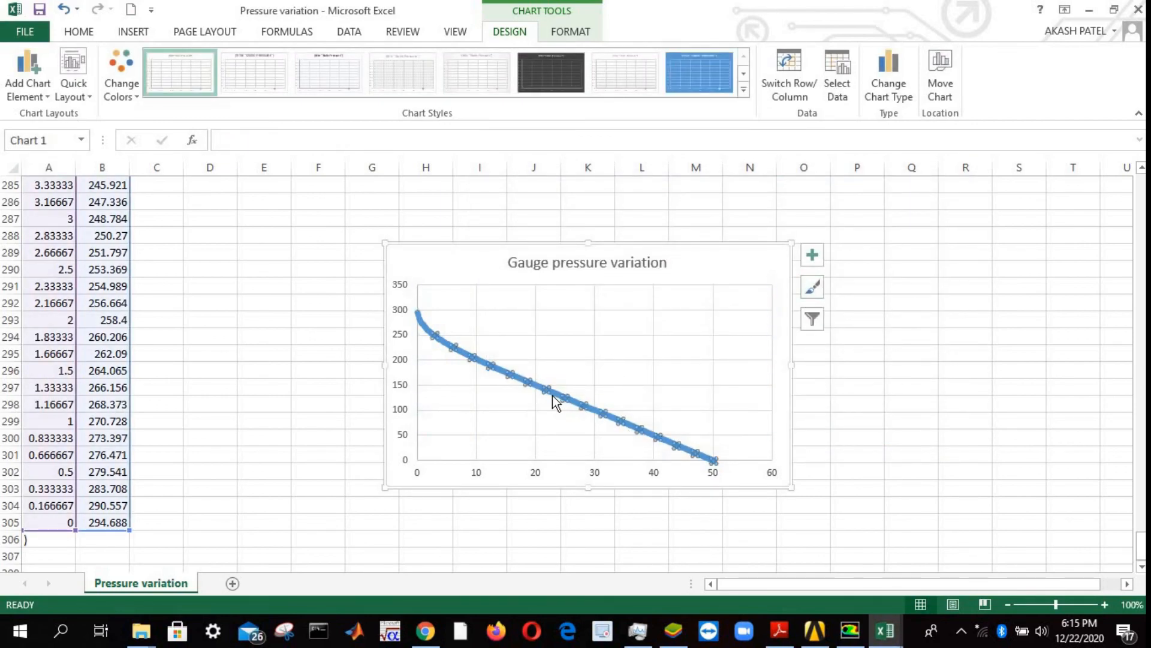
left_click(818, 294)
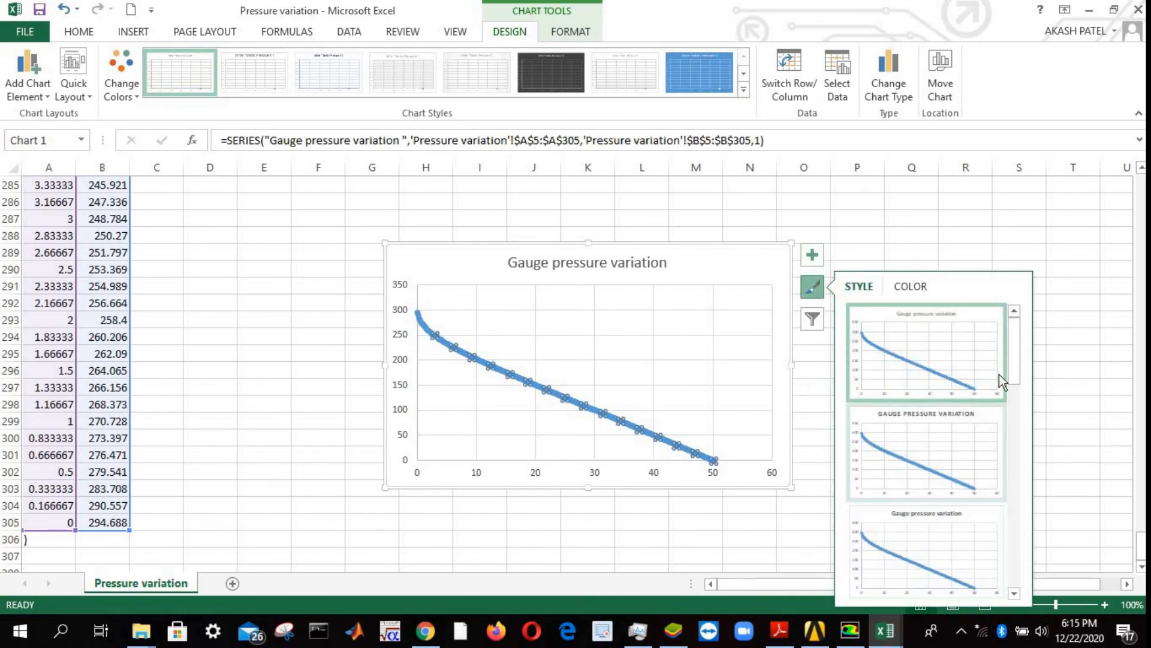
left_click_drag(1015, 366, 985, 448)
left_click(942, 480)
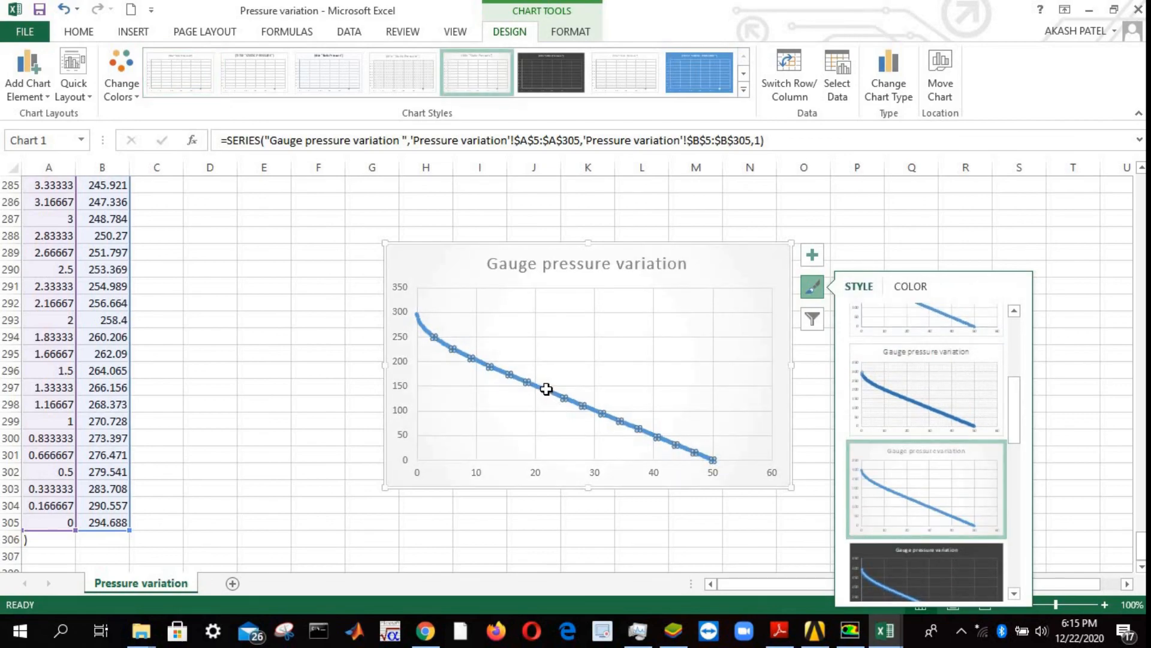
- Format the gauge pressure series with an automatic line and no markers
right_click(538, 386)
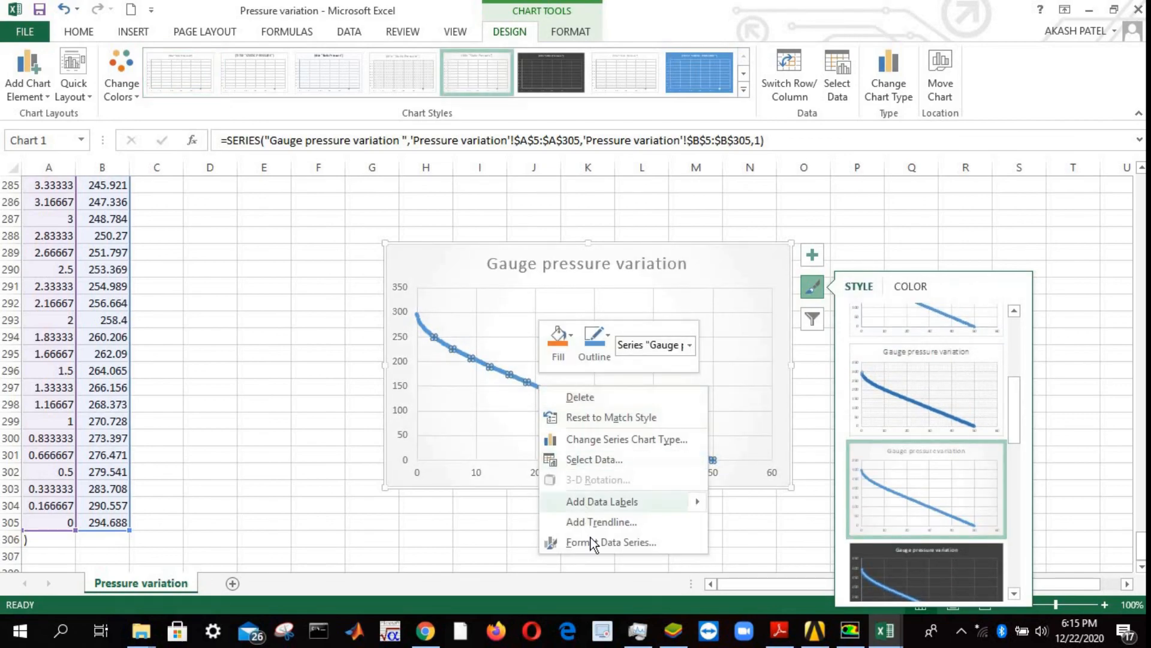
left_click(589, 543)
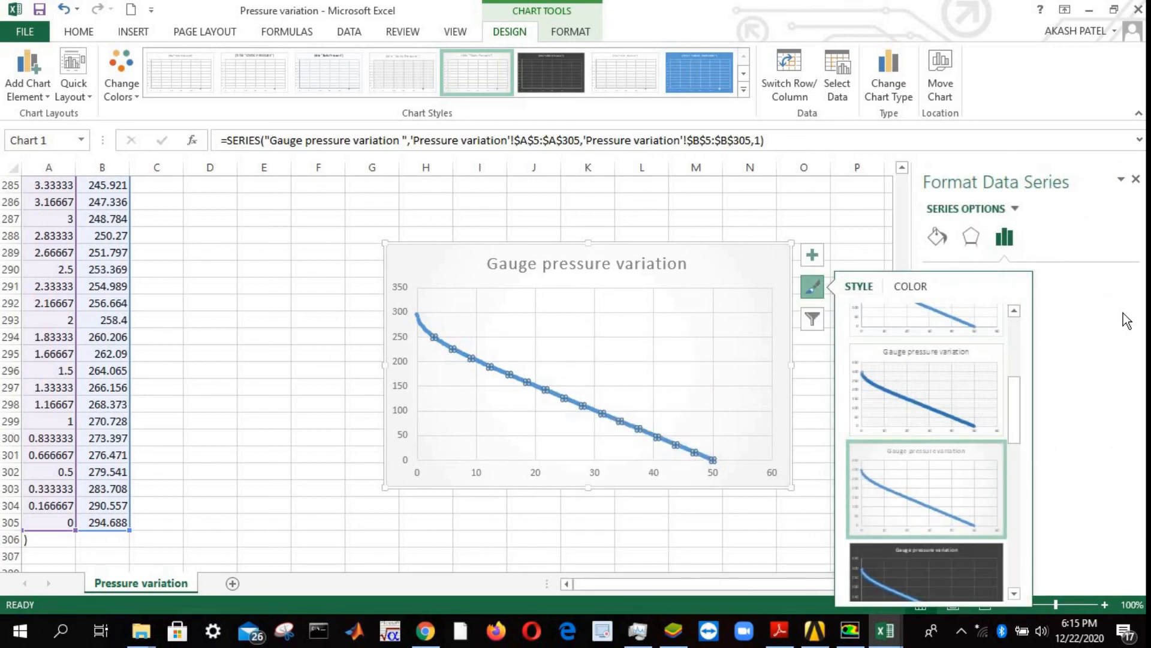
left_click(970, 235)
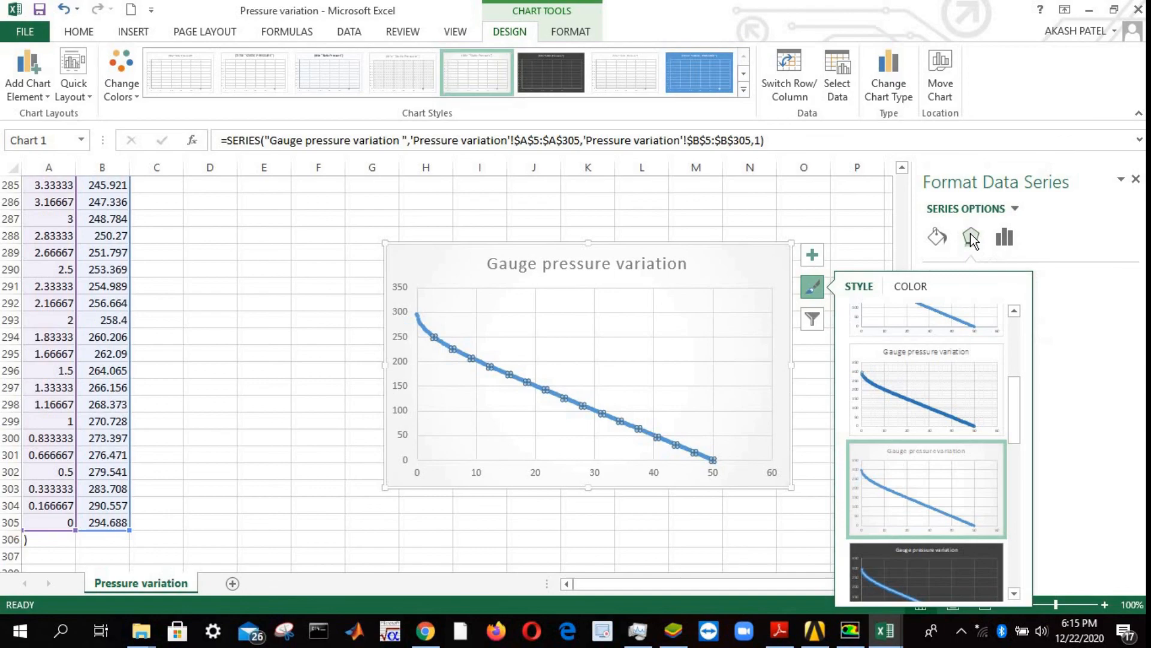
left_click(811, 290)
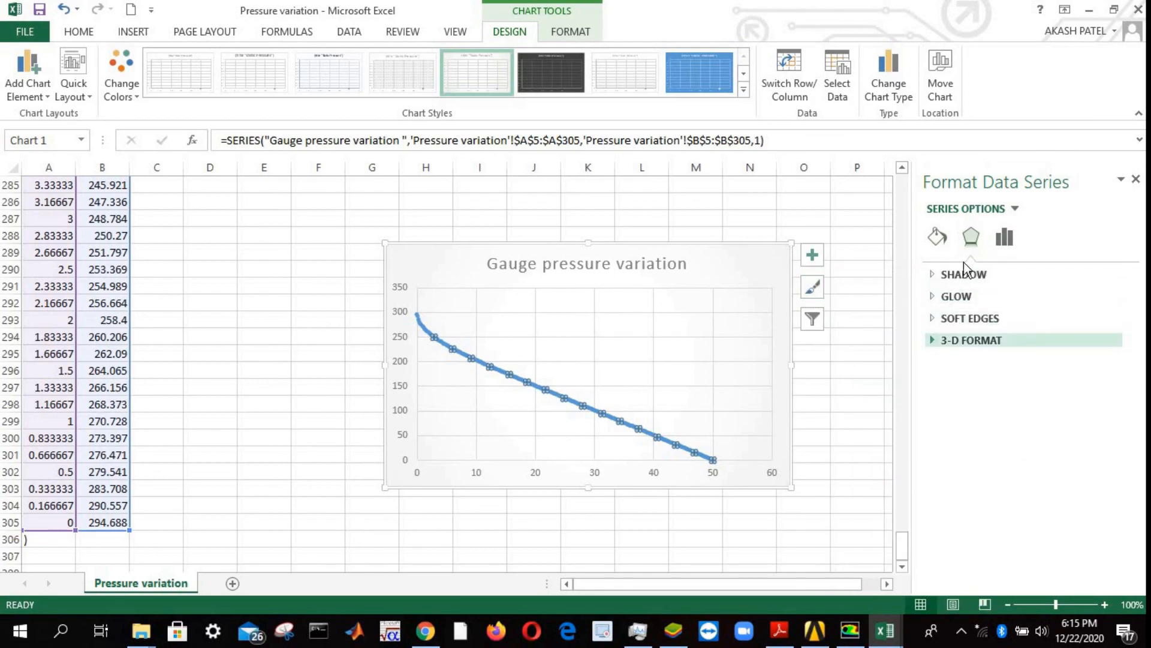
left_click(939, 236)
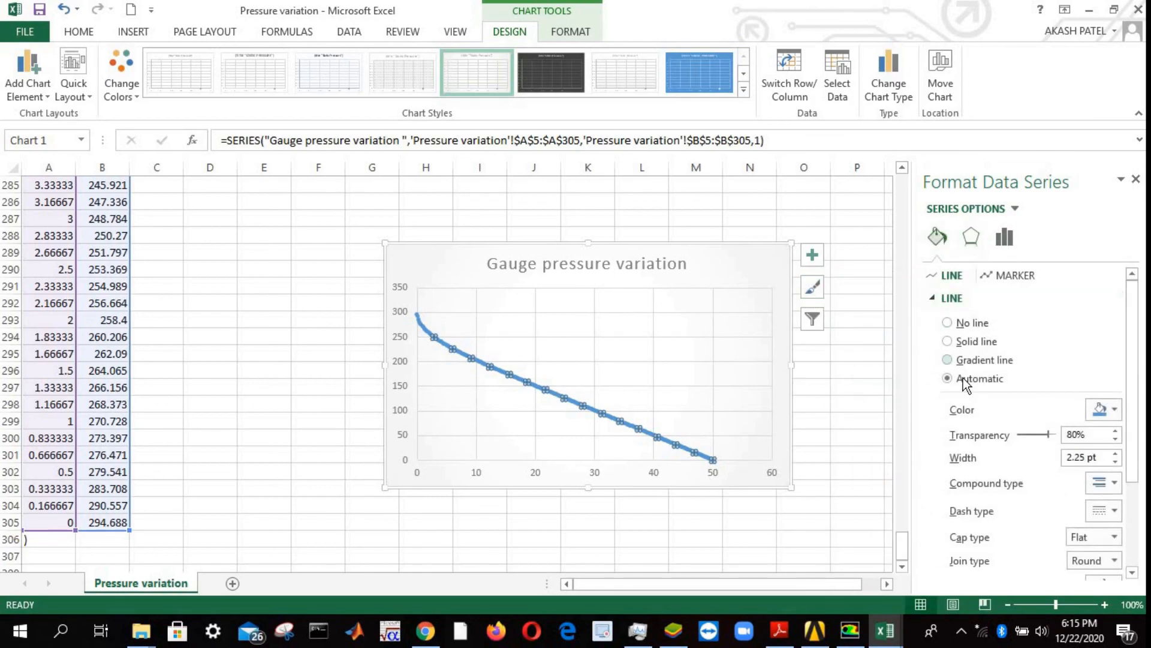
left_click(951, 324)
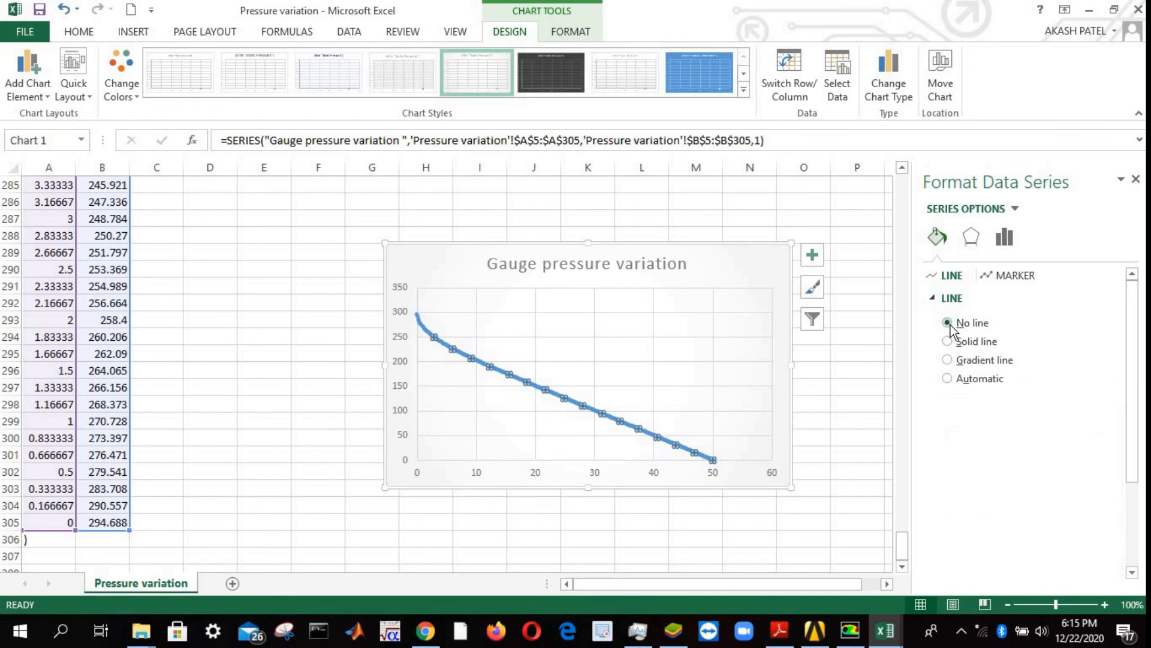
left_click(953, 378)
left_click(1007, 276)
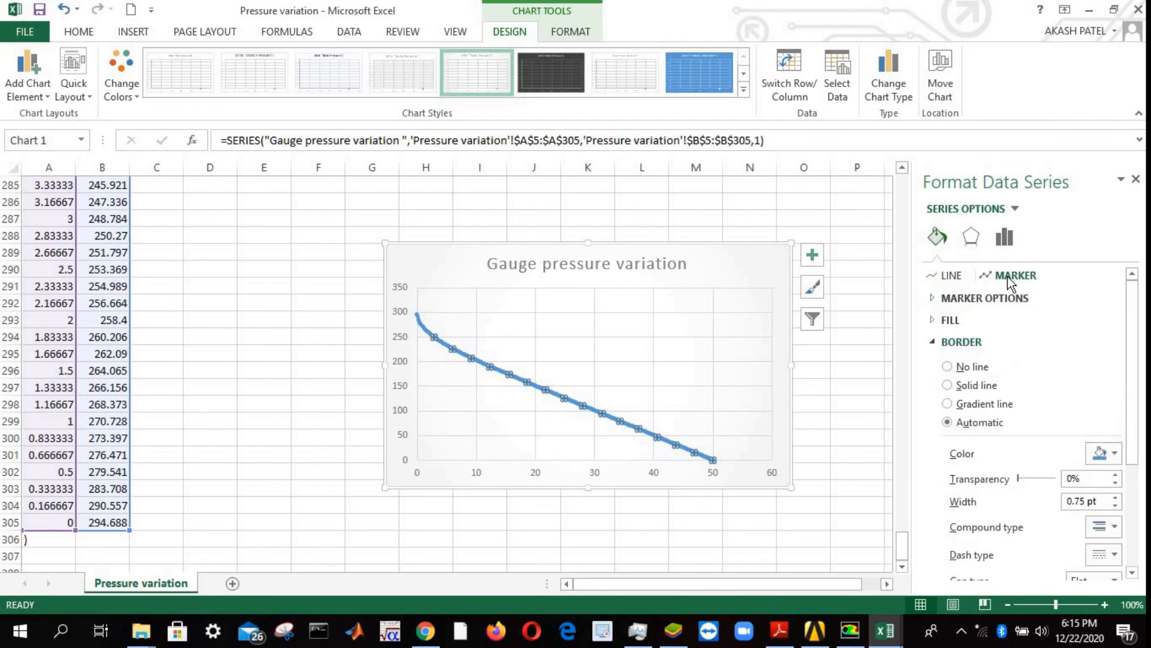
left_click(943, 298)
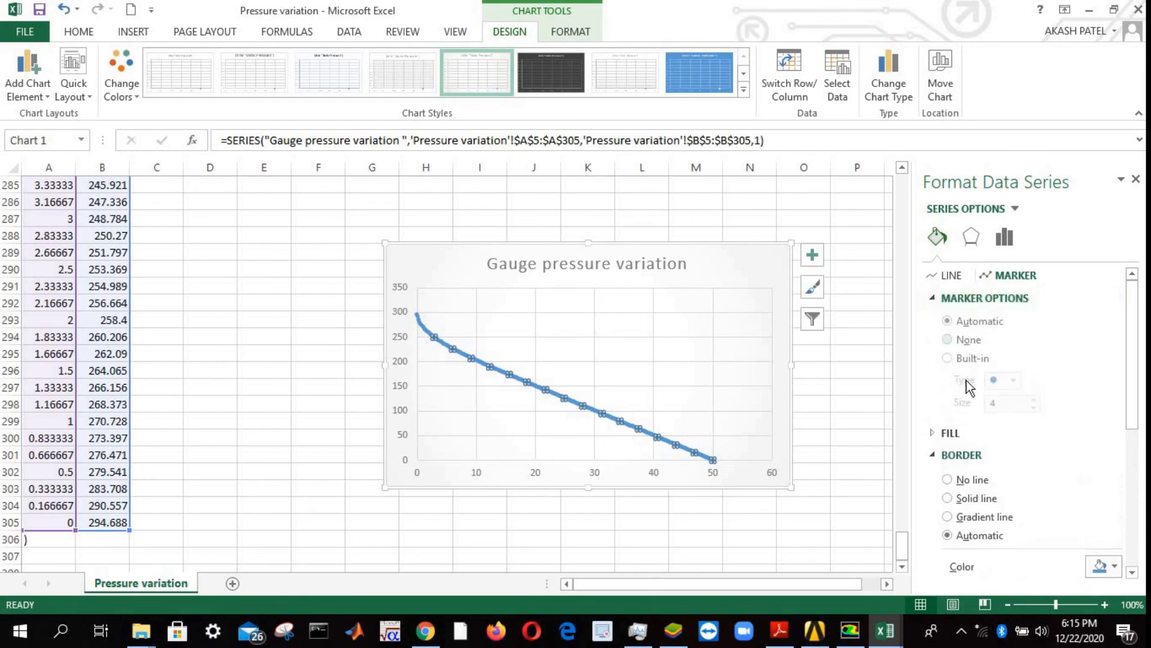
left_click(947, 340)
- Color the gauge pressure curve black with 34% line transparency, and close the series formatting
left_click(949, 276)
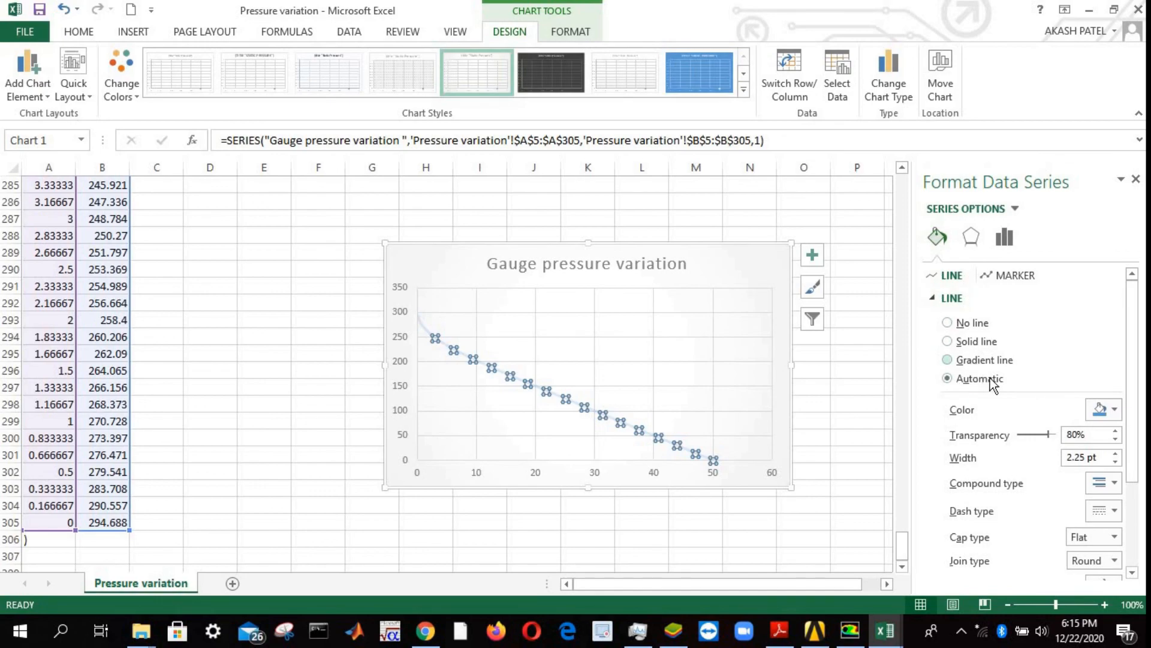
scroll(992, 383, "down", 3)
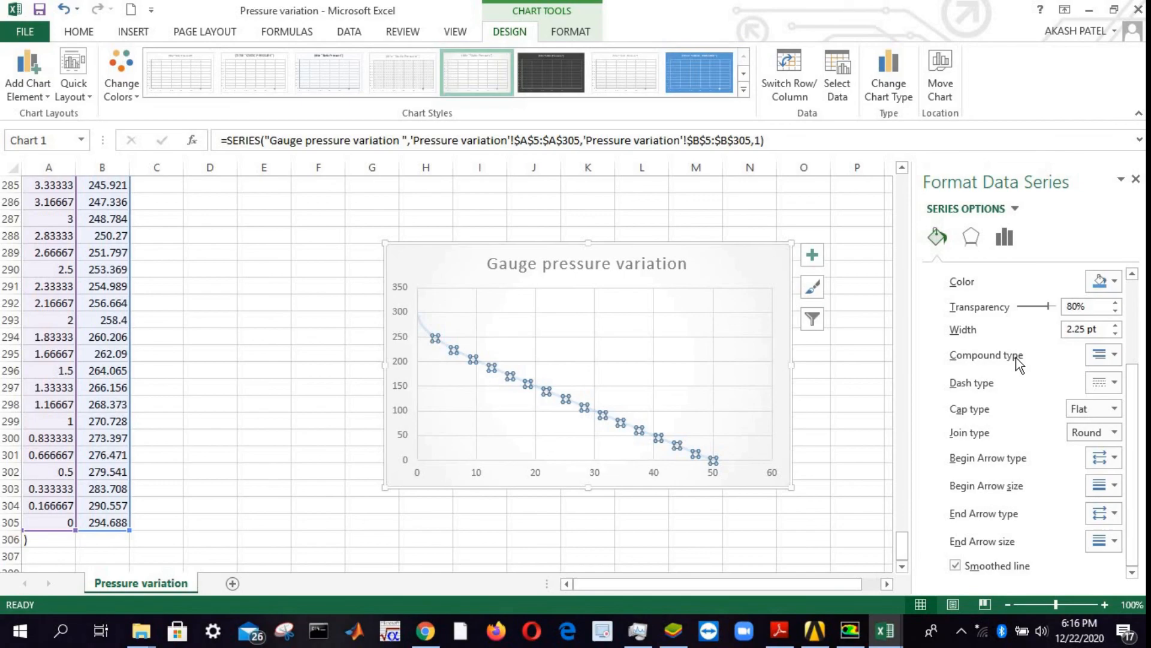
left_click(1106, 281)
left_click(1026, 320)
left_click_drag(1048, 306, 1013, 308)
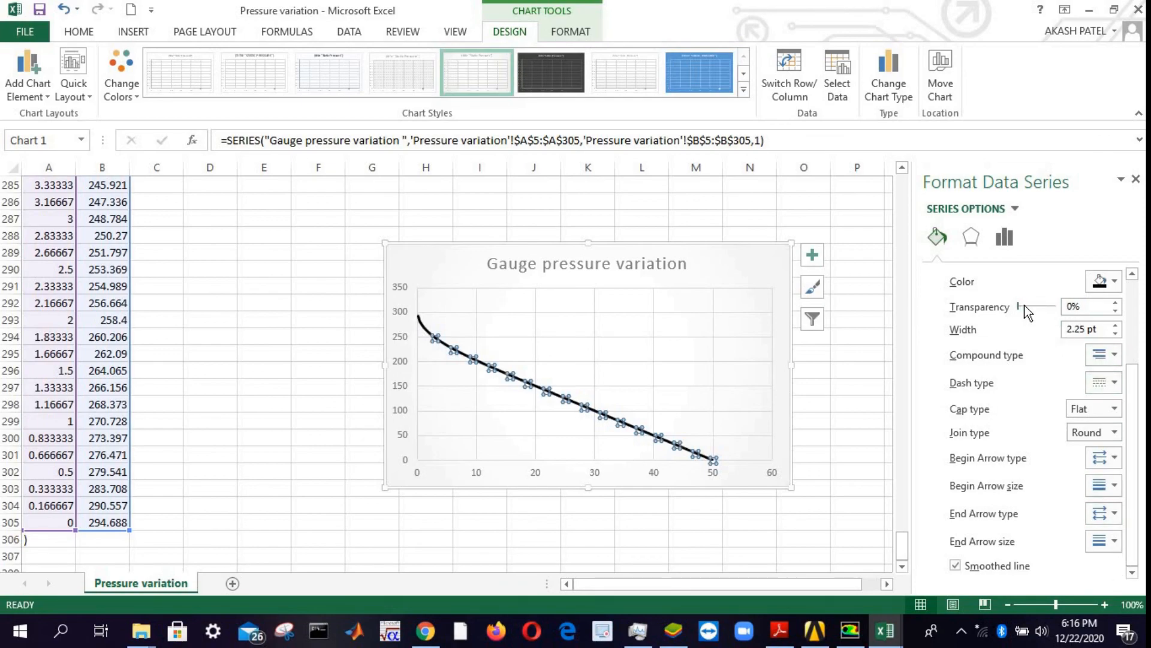
left_click_drag(1028, 308, 1032, 308)
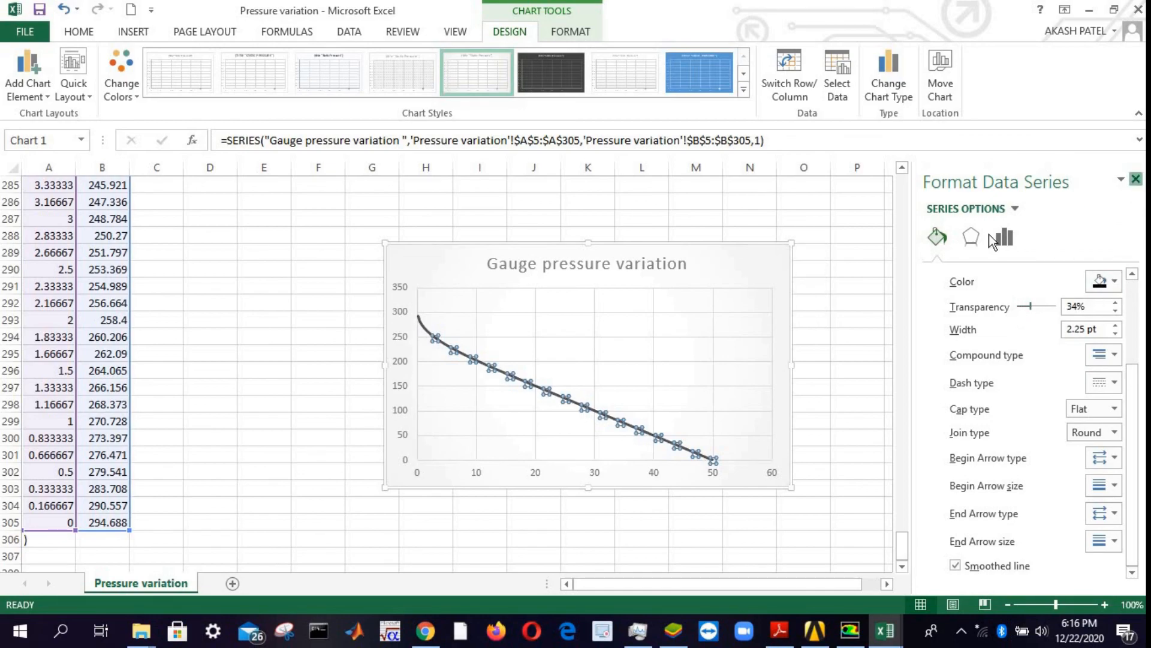
left_click(1136, 180)
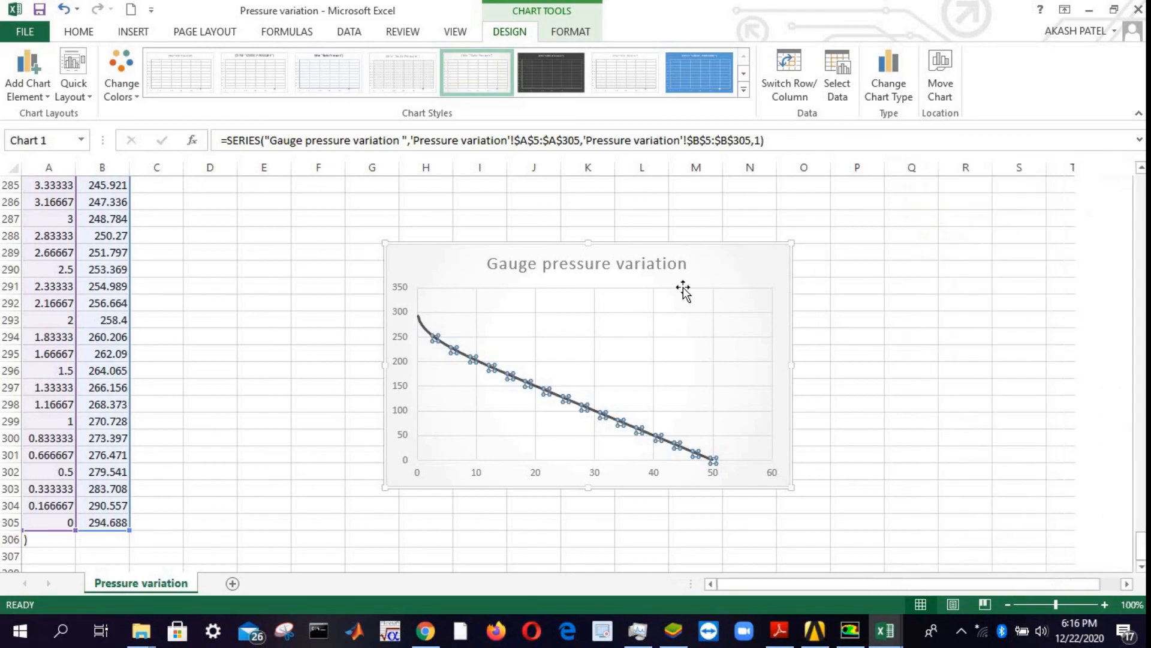
left_click(719, 264)
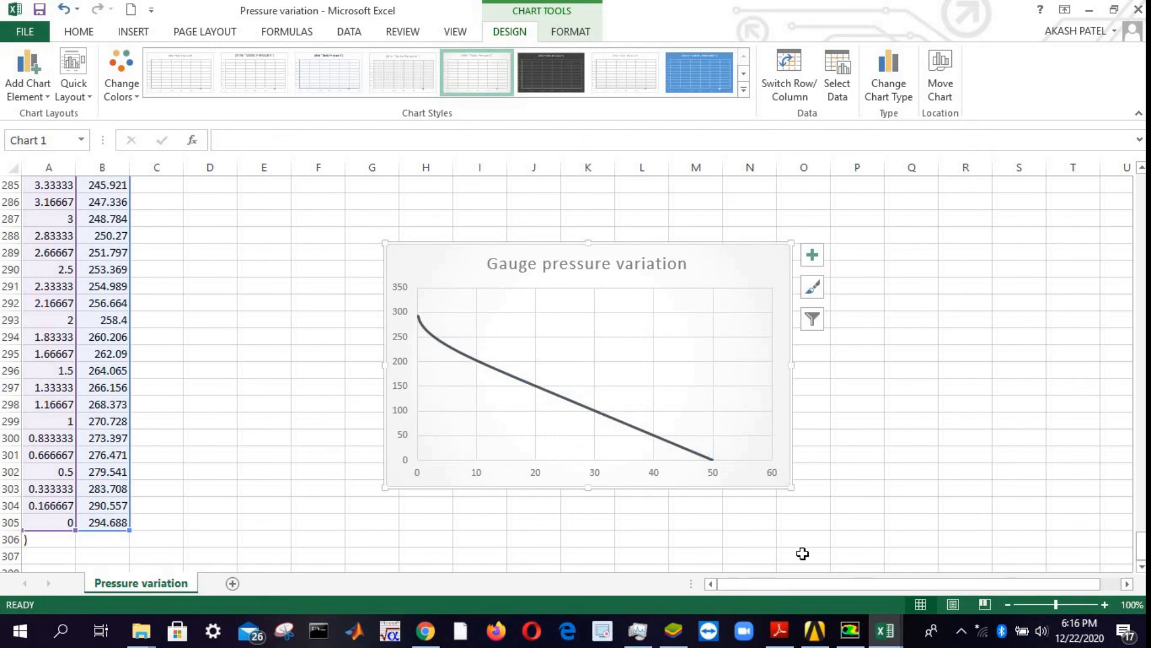